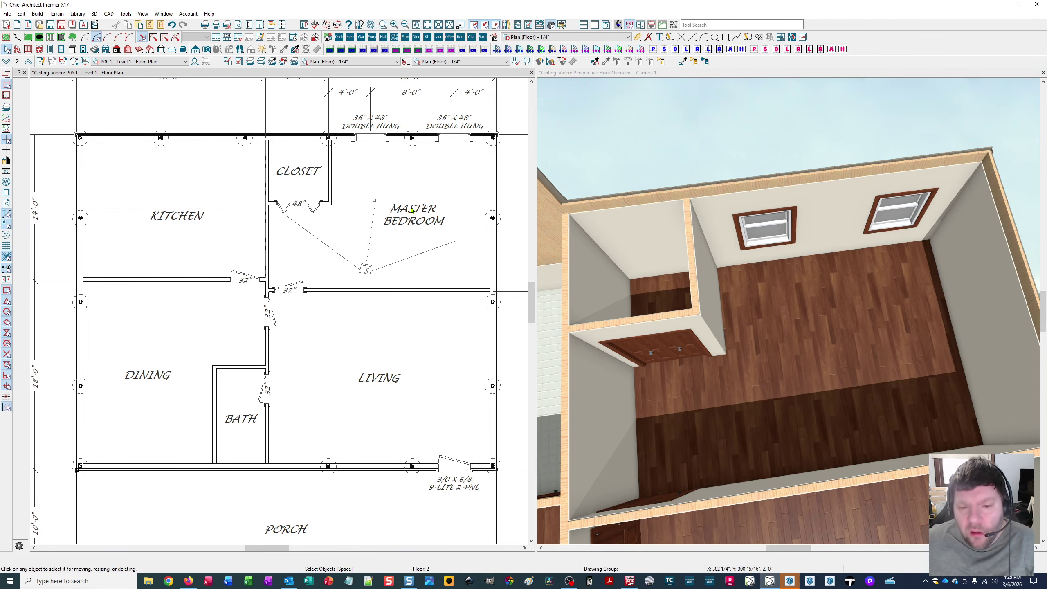
Open the Master Bedroom's room specification from the floor plan to view its general settings, and close it.
scroll(297, 223, "down", 1)
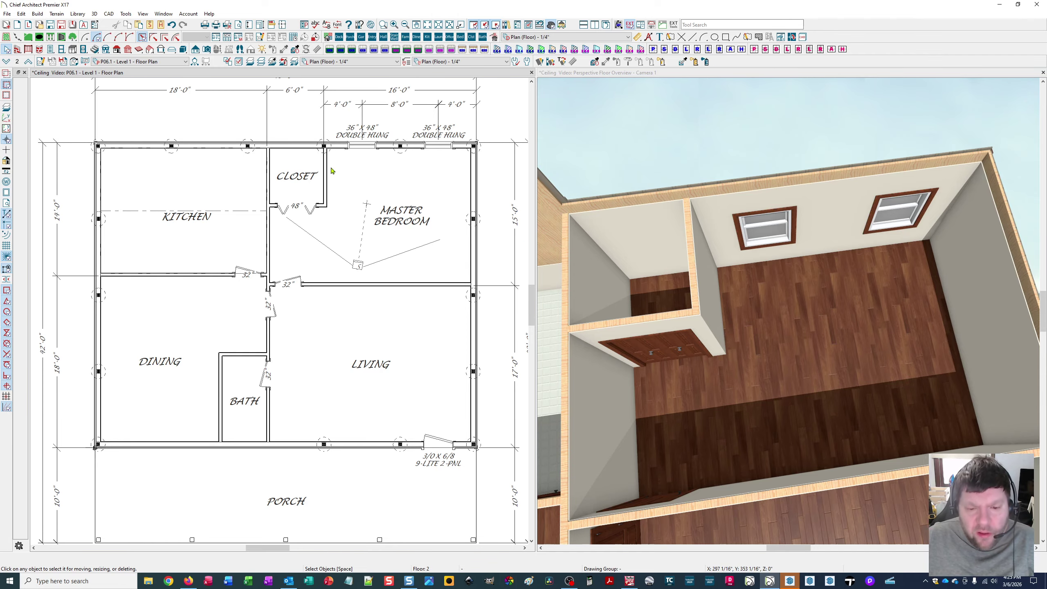
scroll(321, 204, "down", 1)
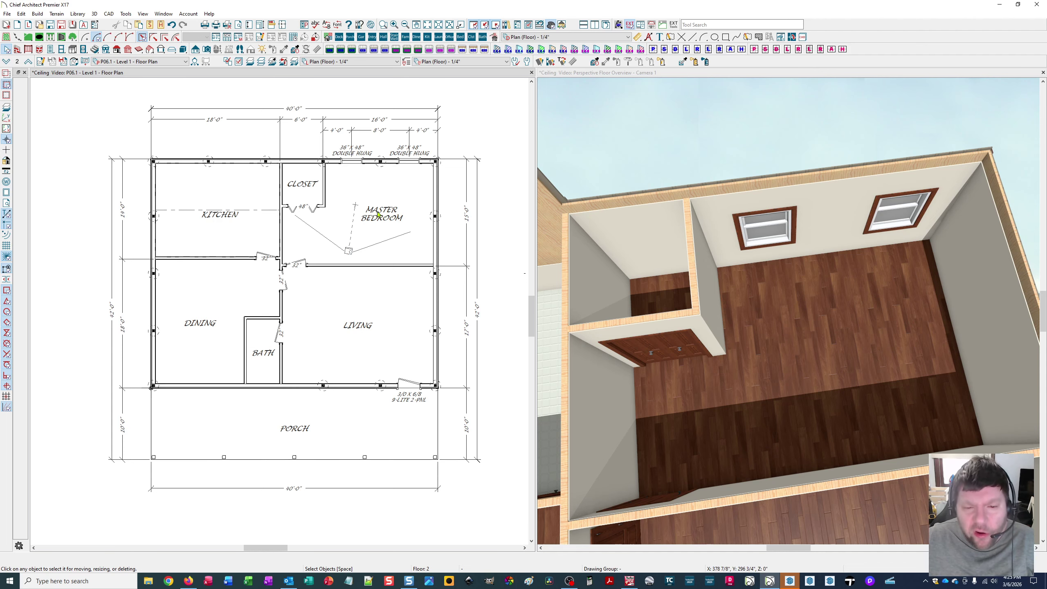
scroll(378, 214, "up", 1)
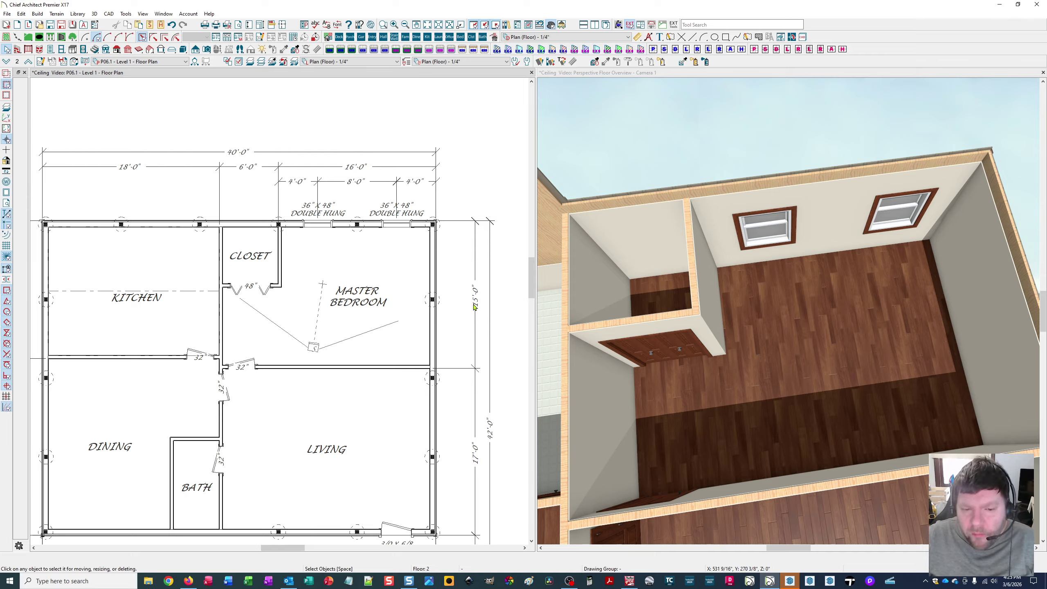
left_click(392, 267)
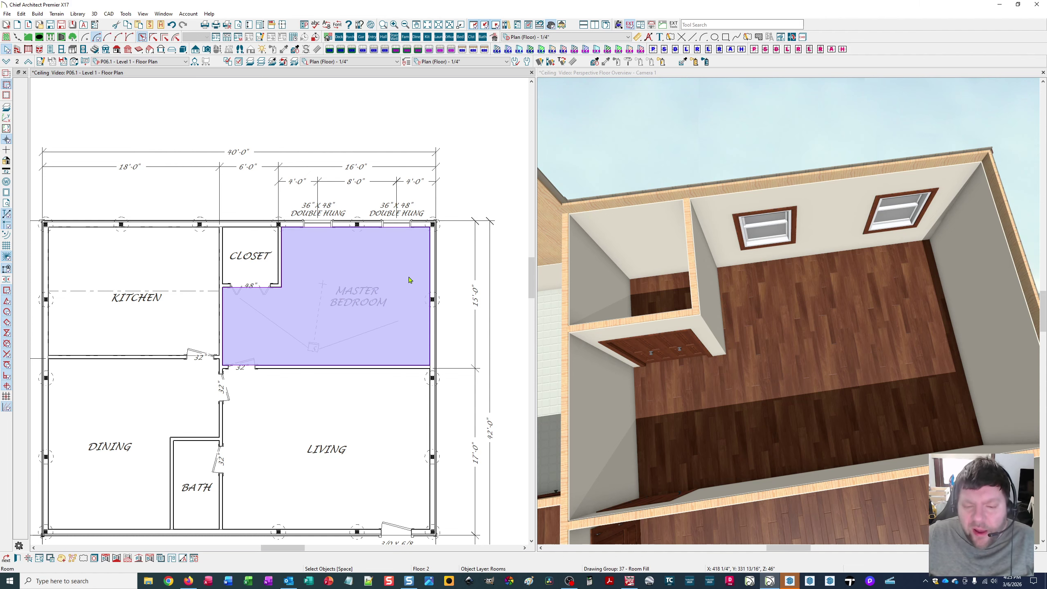
double_click(410, 280)
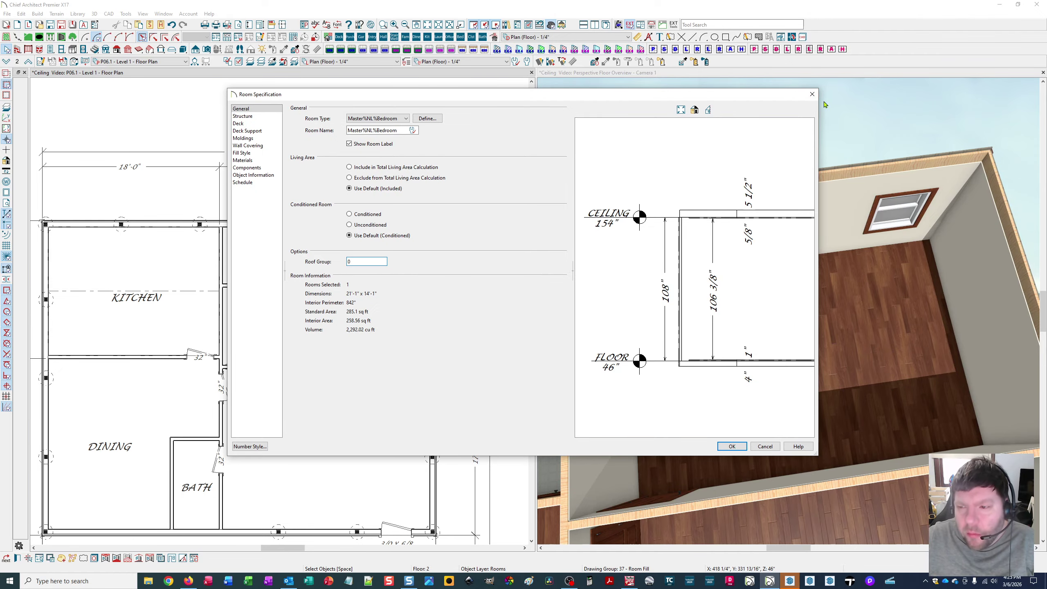
left_click(811, 95)
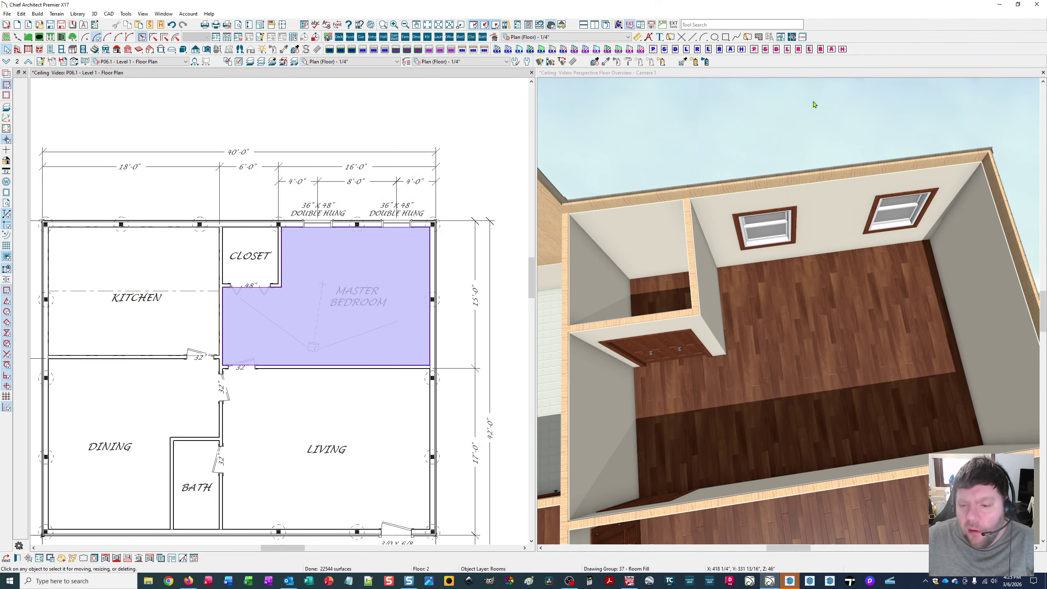
Close the perspective floor overview camera view, leaving only the Level 1 floor plan open.
left_click(782, 325)
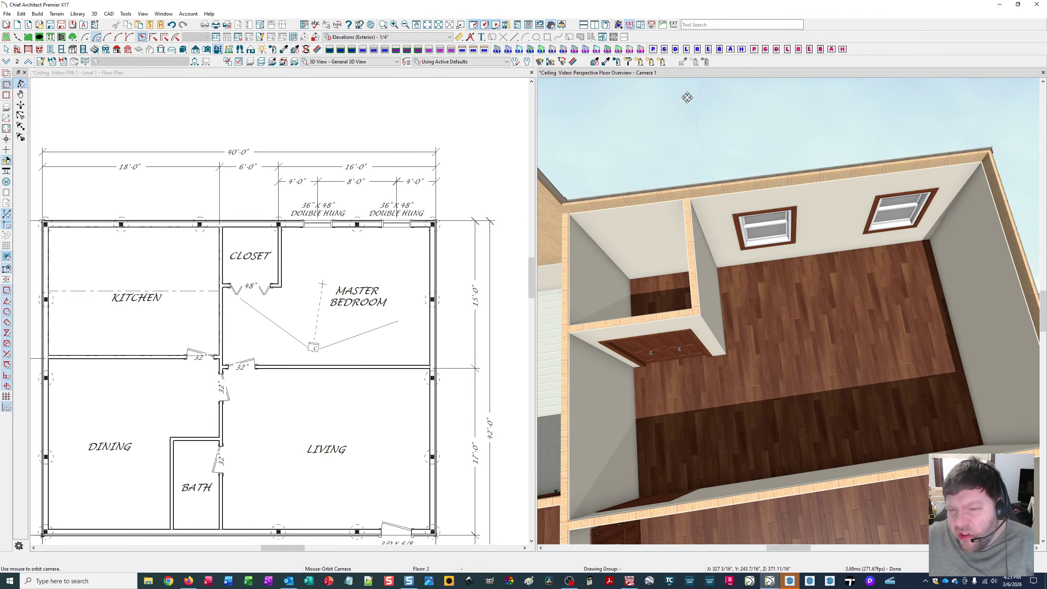
left_click(1042, 74)
scroll(514, 309, "down", 2)
middle_click_drag(484, 272, 410, 152)
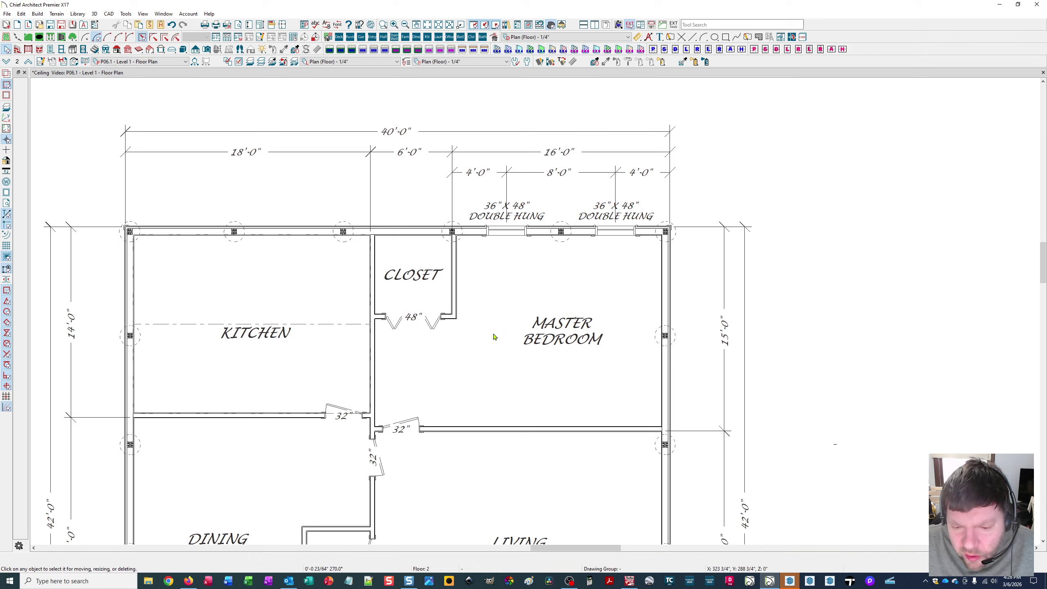
Create a new Perspective Floor Overview of the current floor and tile it side by side with the floor plan.
left_click(99, 15)
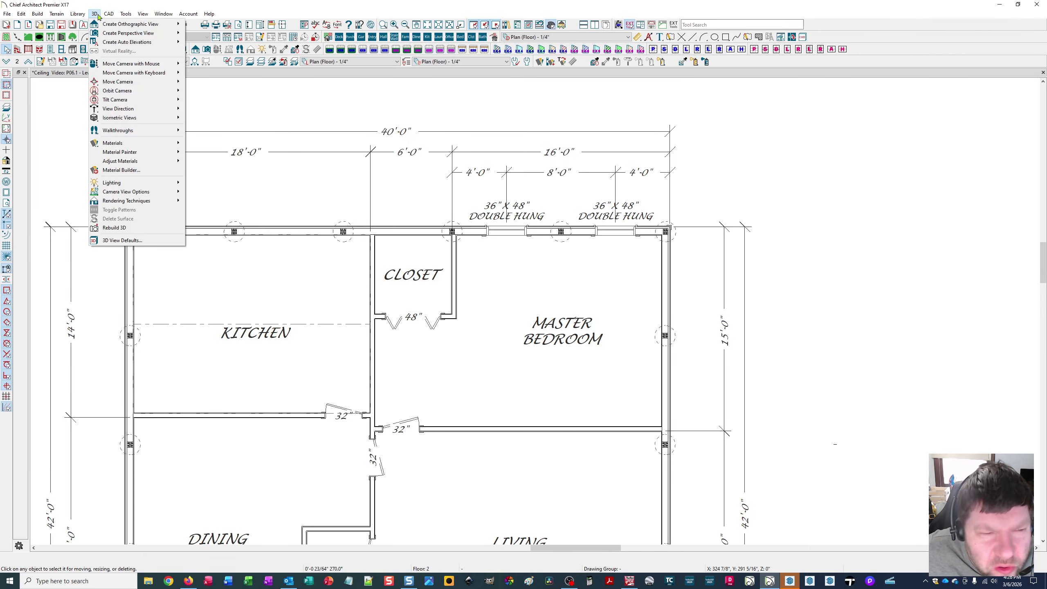
mouse_move(113, 36)
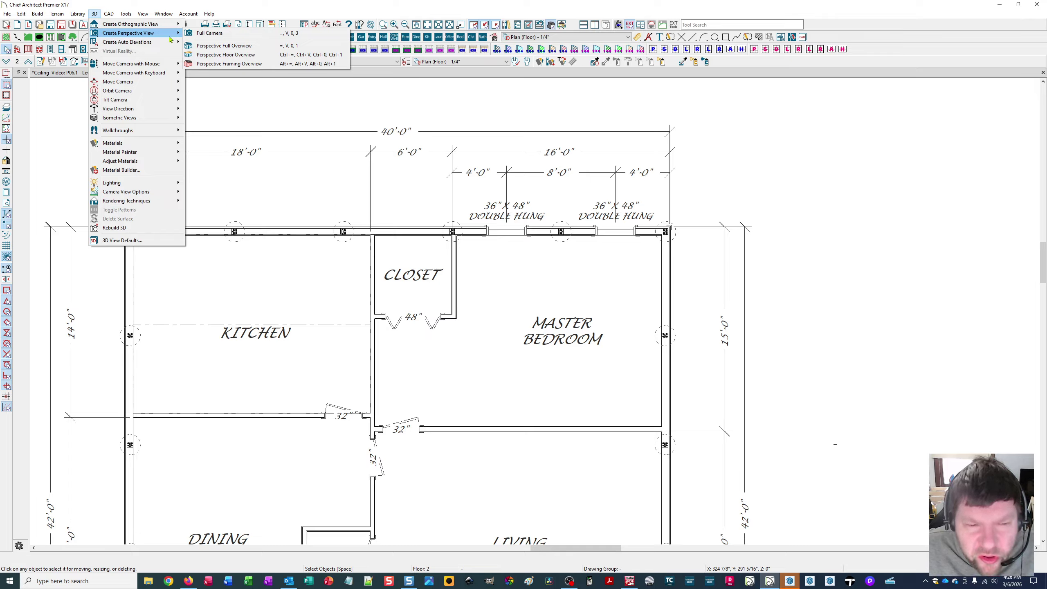
left_click(235, 59)
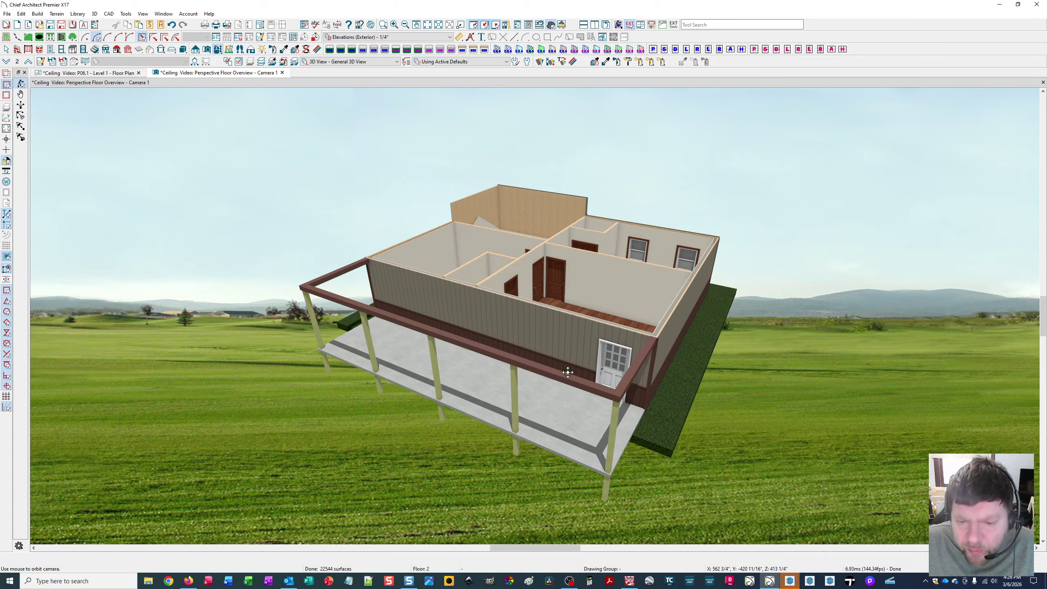
left_click_drag(532, 266, 561, 293)
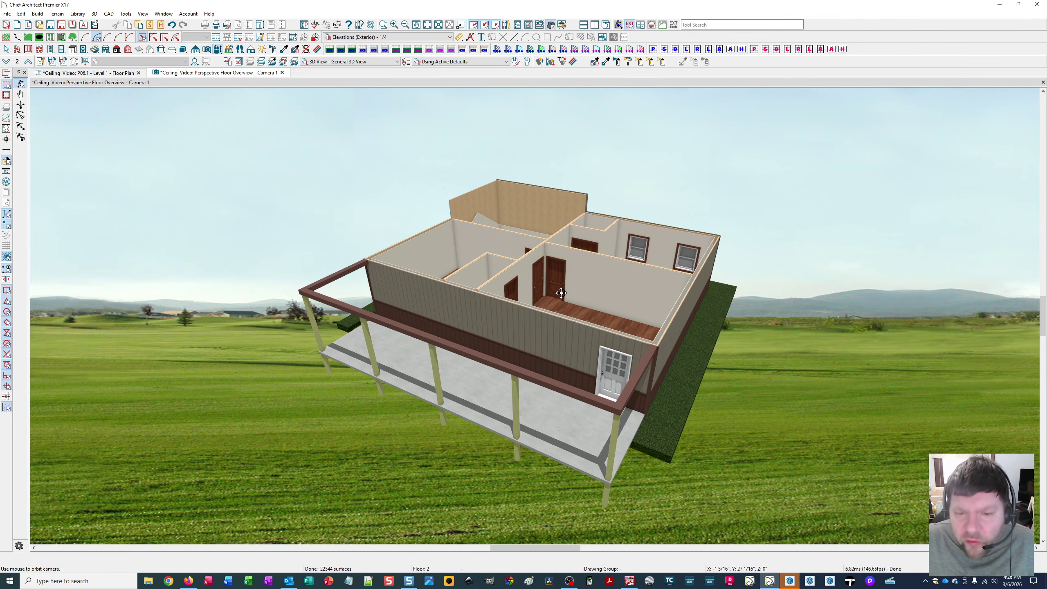
left_click_drag(242, 75, 860, 308)
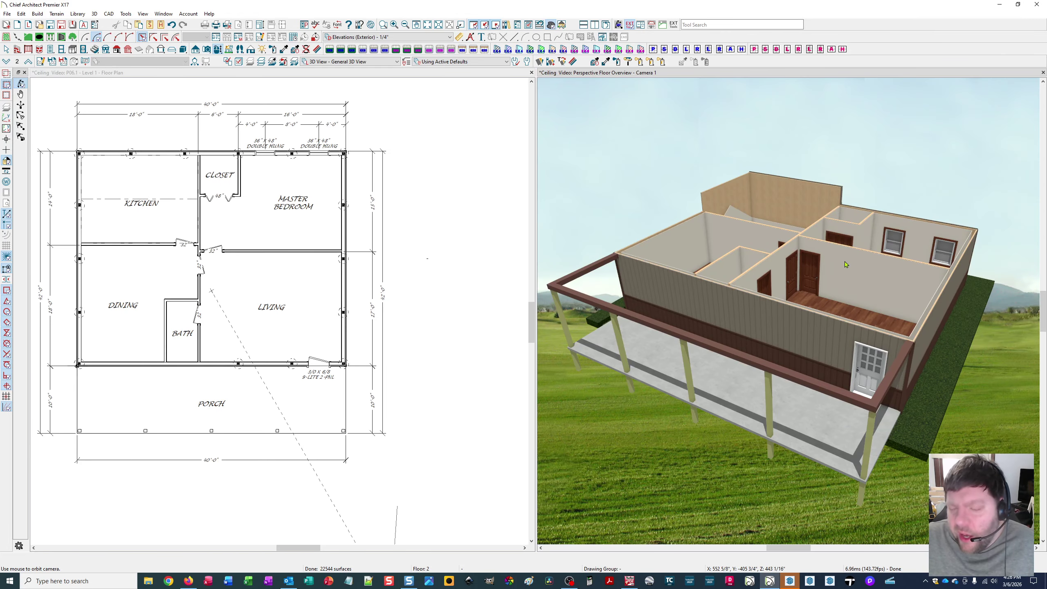
Select the Master Bedroom in the 3D floor overview and open its room specification.
scroll(852, 265, "up", 5)
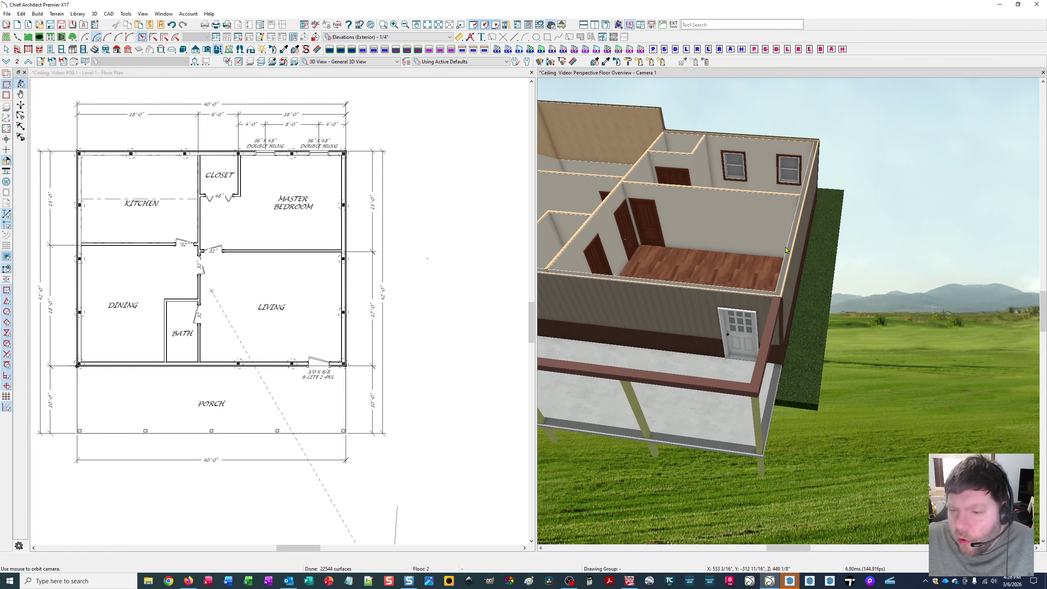
scroll(791, 250, "up", 8)
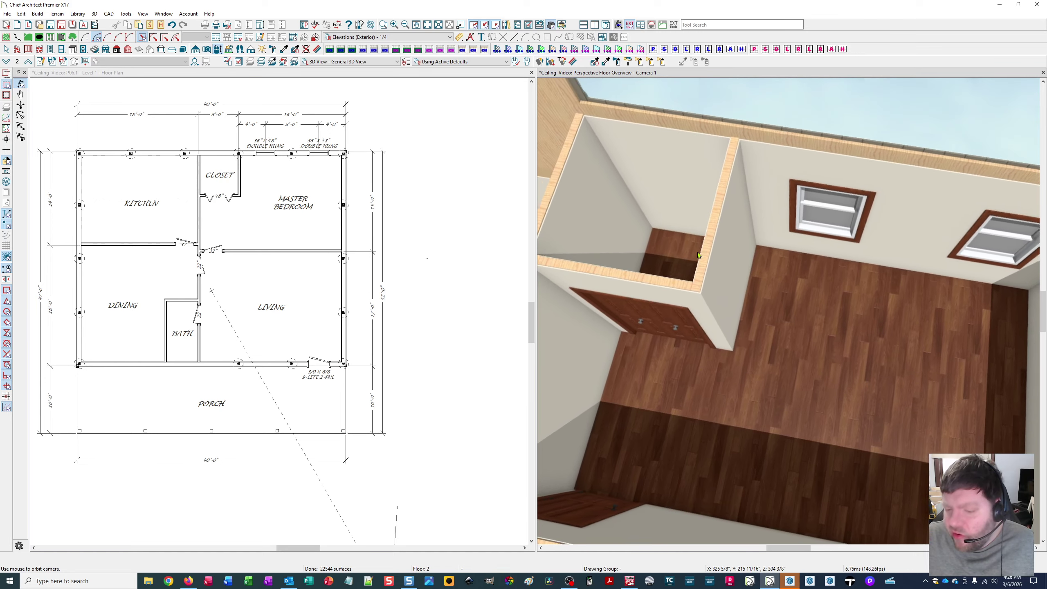
left_click_drag(698, 255, 685, 228)
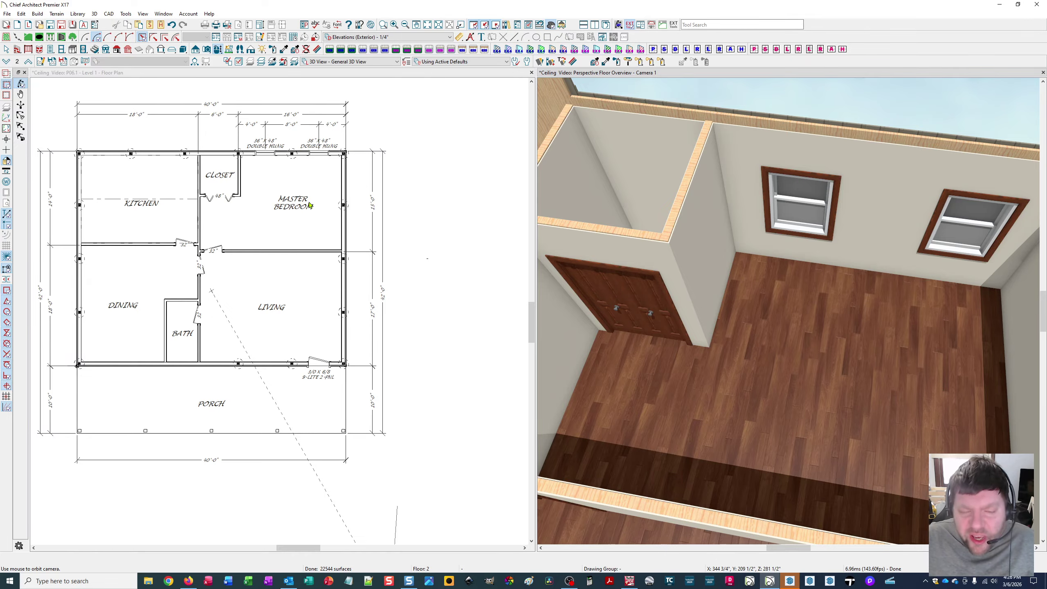
middle_click_drag(429, 168, 473, 204)
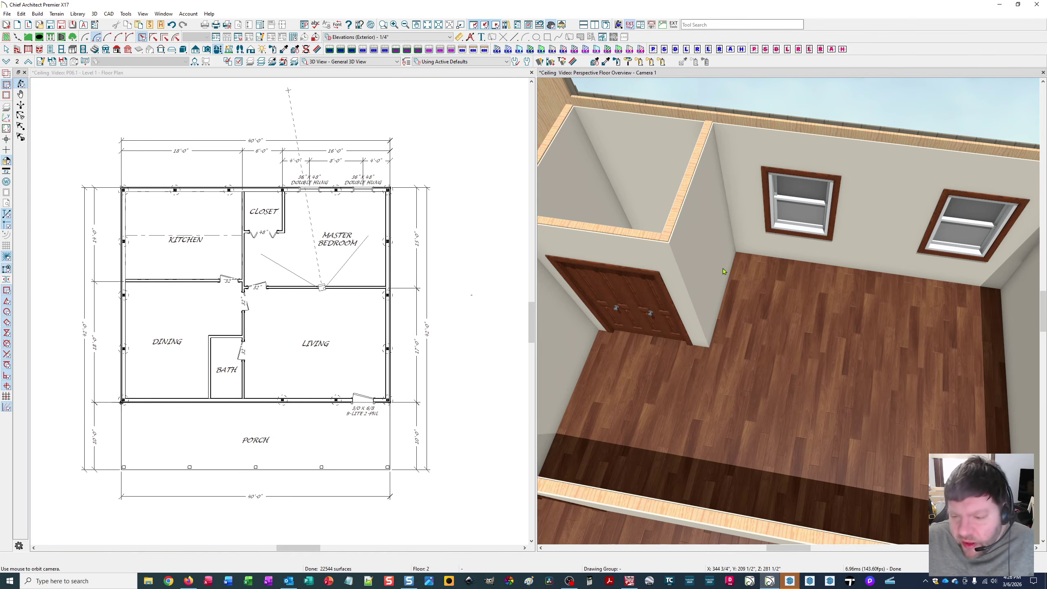
left_click(806, 388)
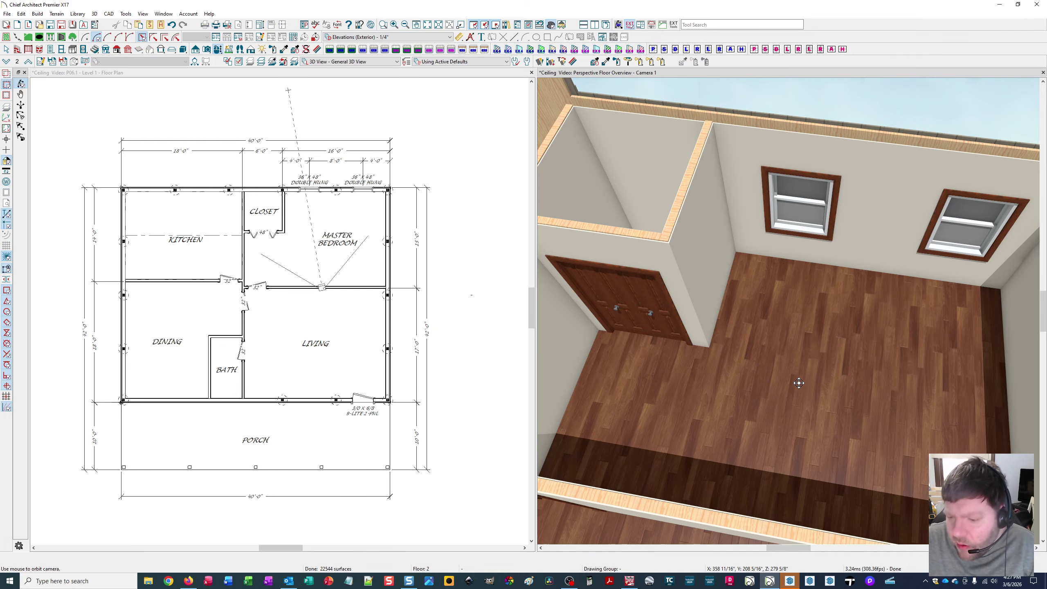
key("space")
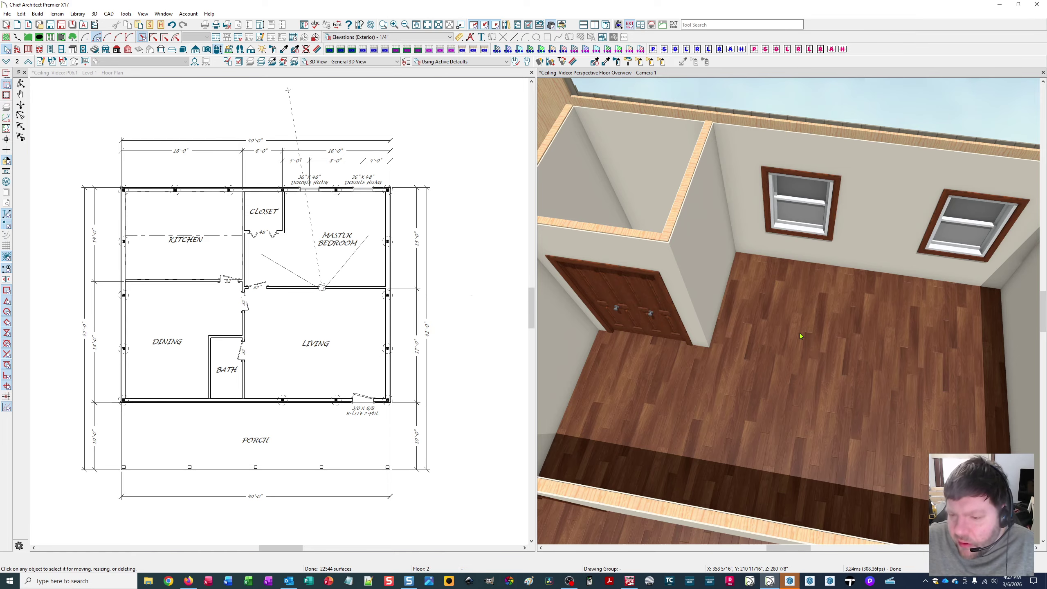
left_click(809, 291)
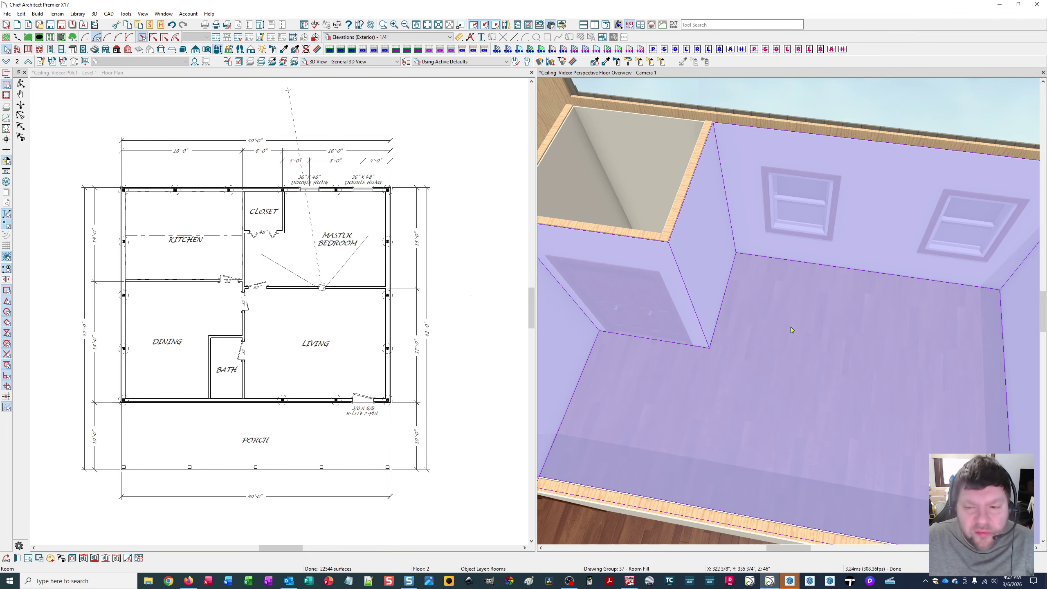
double_click(791, 297)
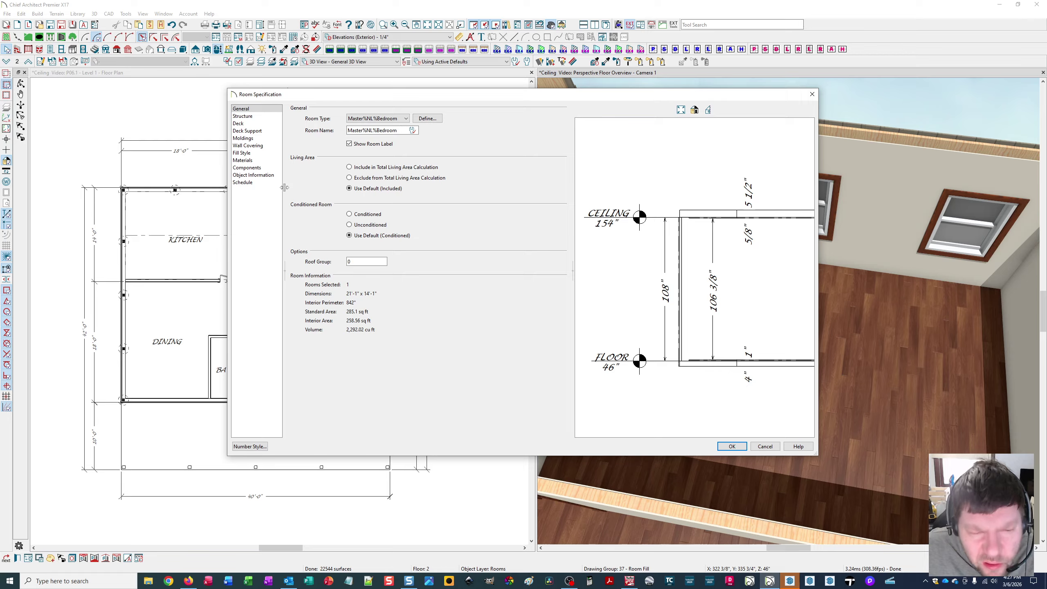
Begin adding a new wall covering in the Master Bedroom's room specification.
left_click(246, 161)
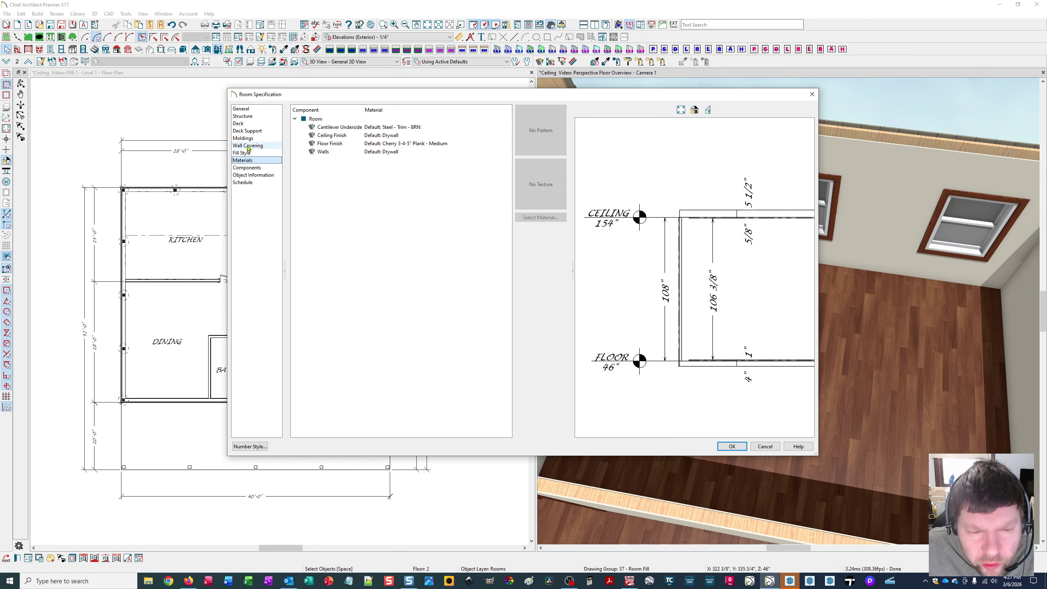
left_click(248, 146)
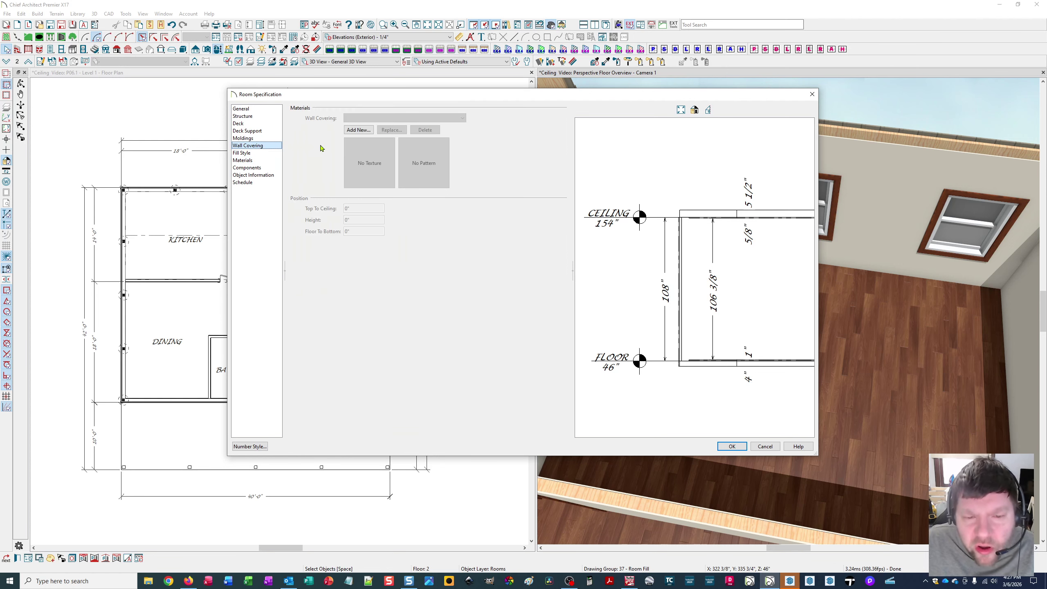
left_click_drag(371, 98, 194, 152)
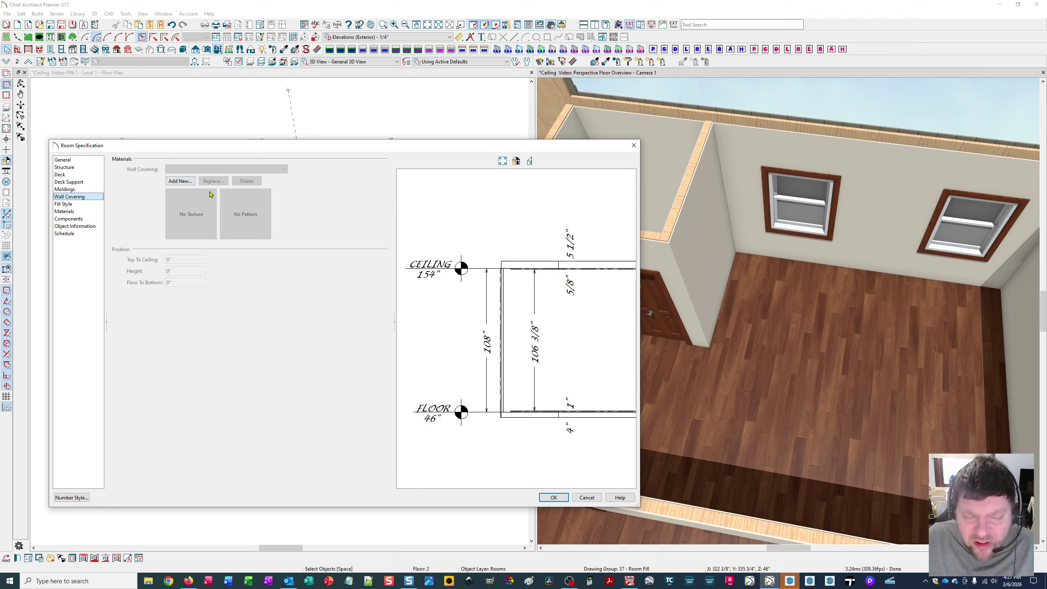
left_click(181, 181)
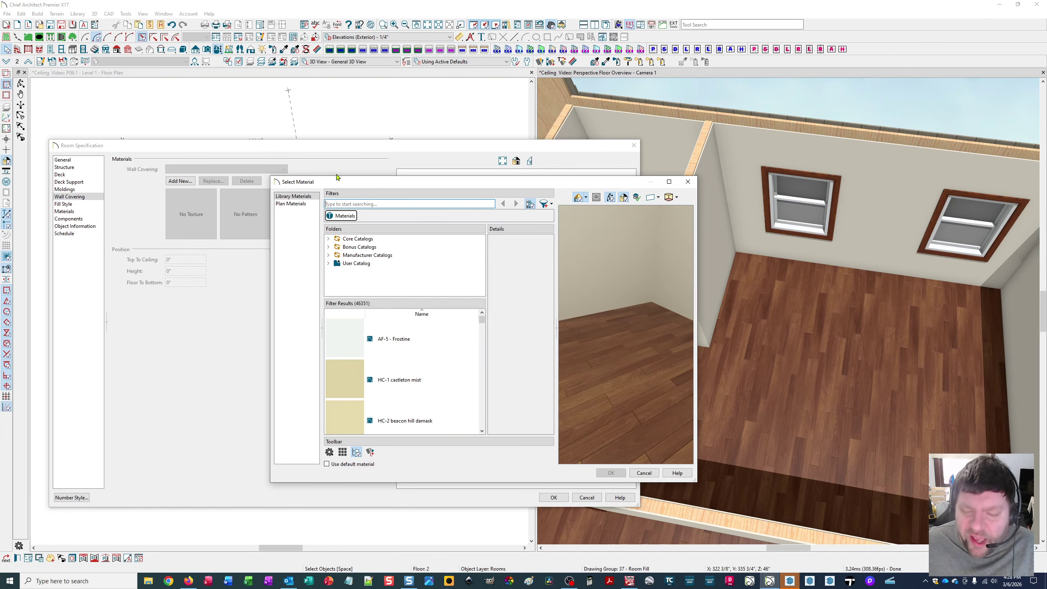
Search the library materials for "Vertical Panel" as the wall covering material.
left_click(354, 203)
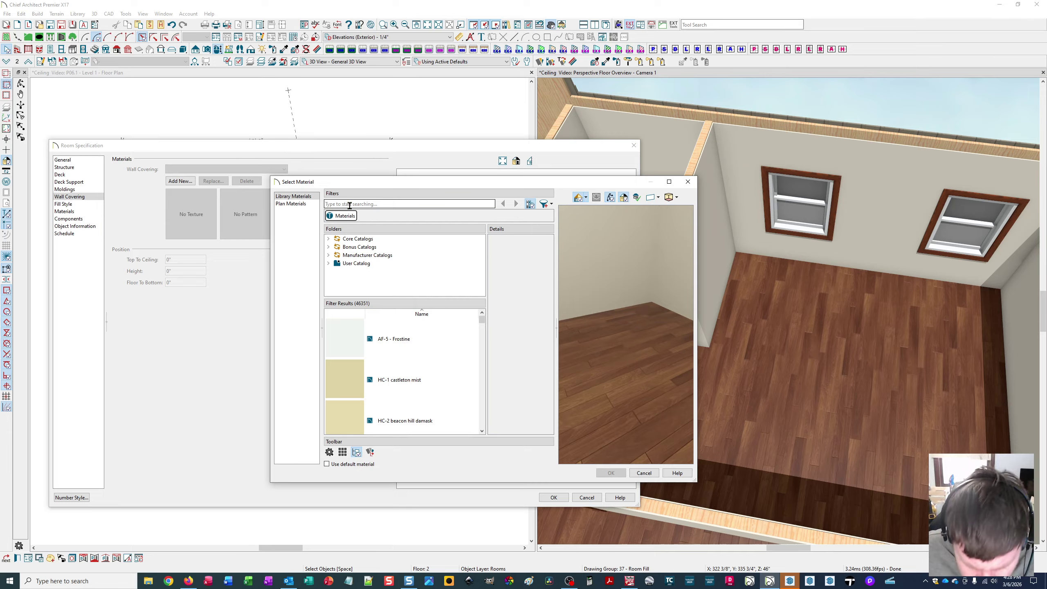
left_click(350, 204)
type("V")
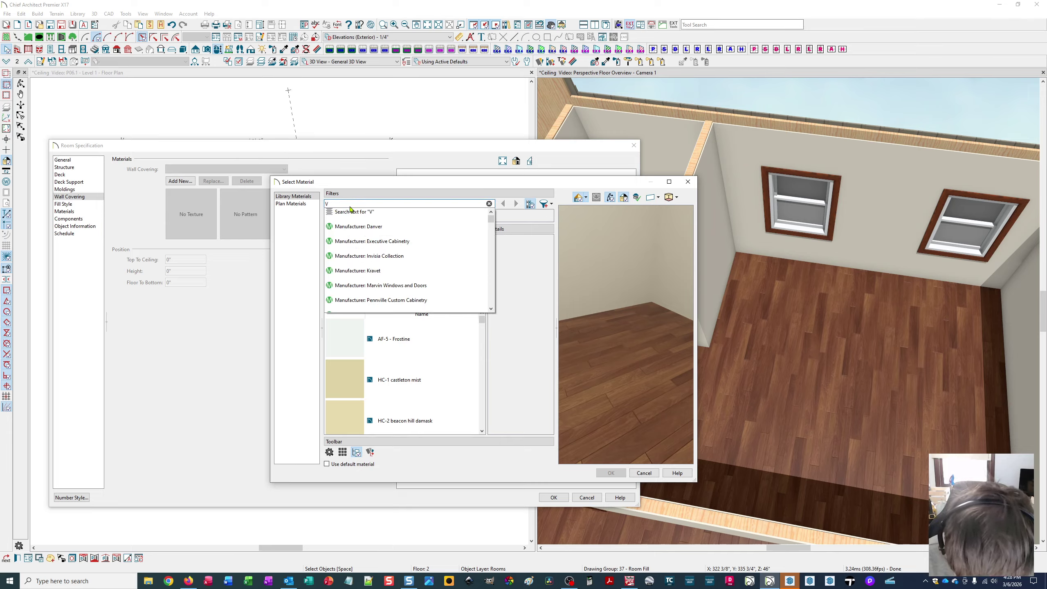
type("erti")
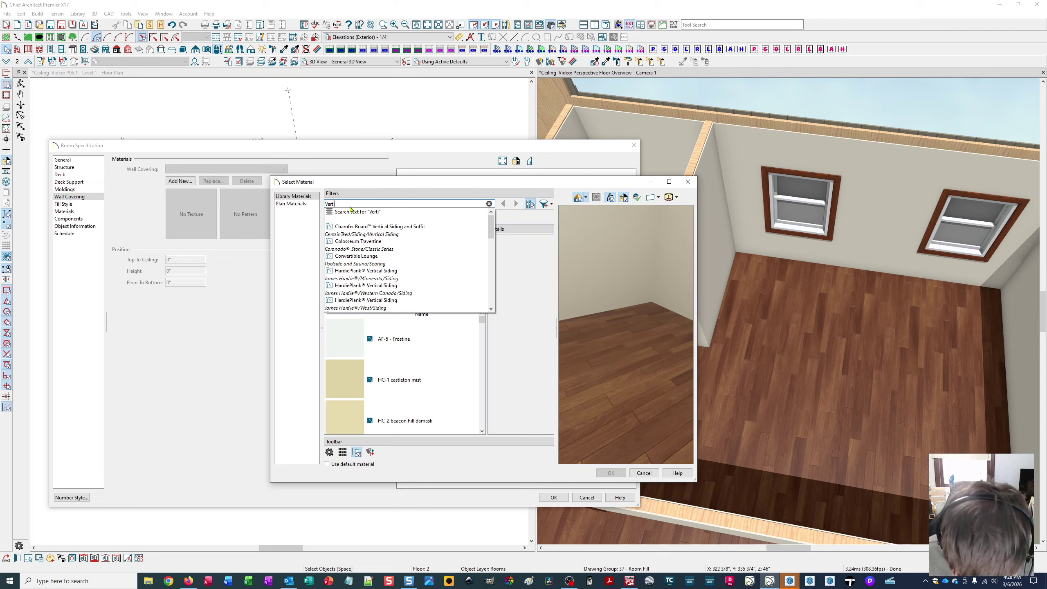
left_click(299, 196)
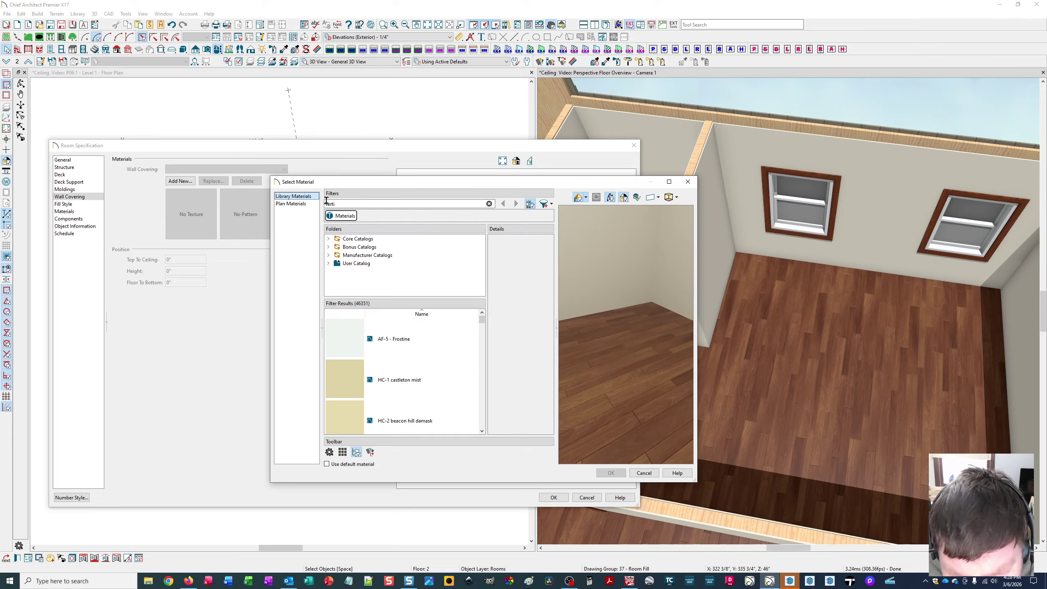
left_click(345, 203)
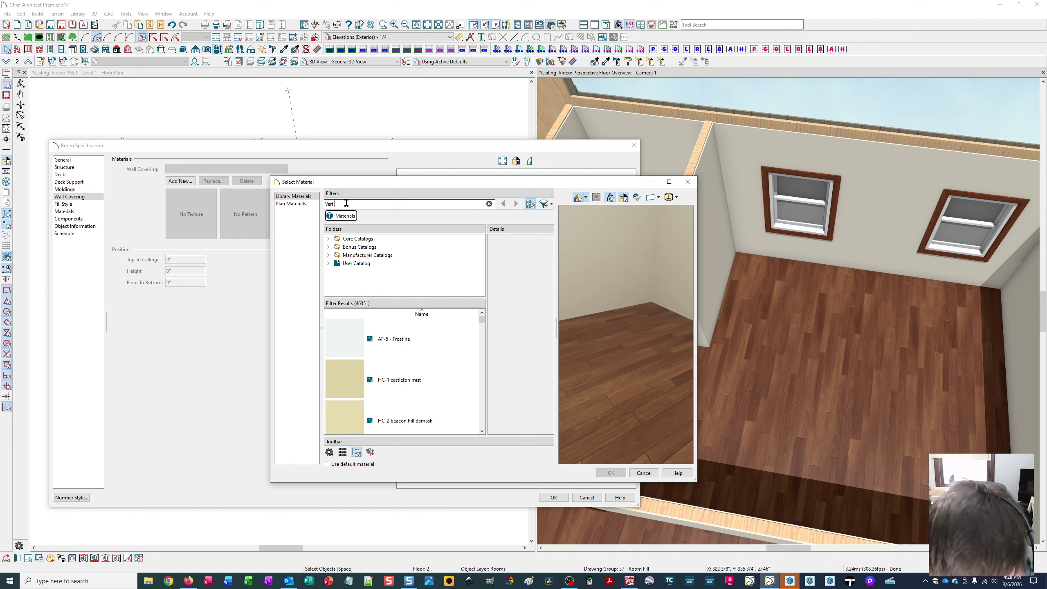
type("cal")
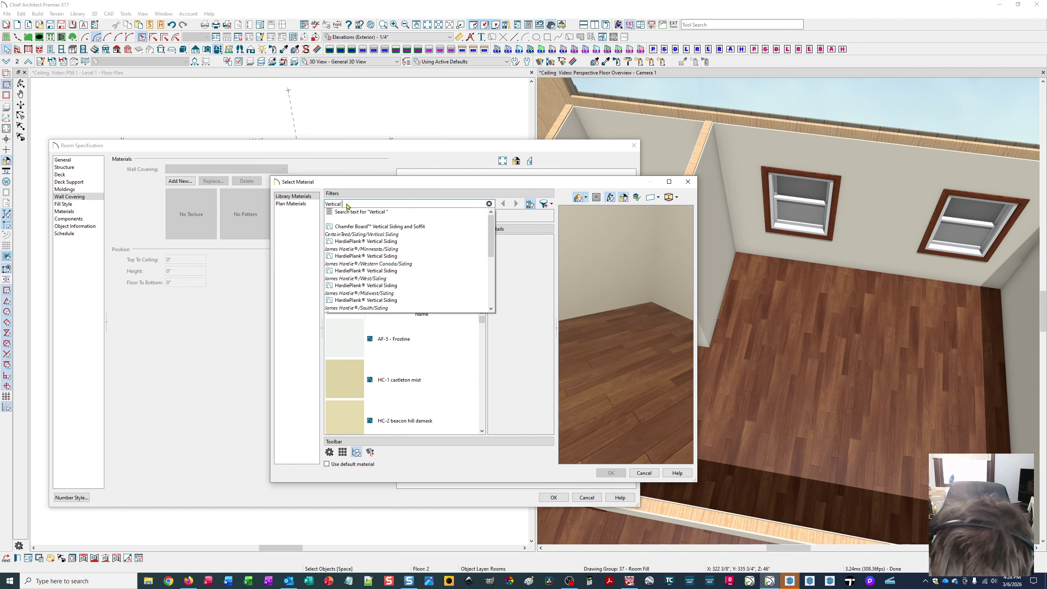
type(" Panel")
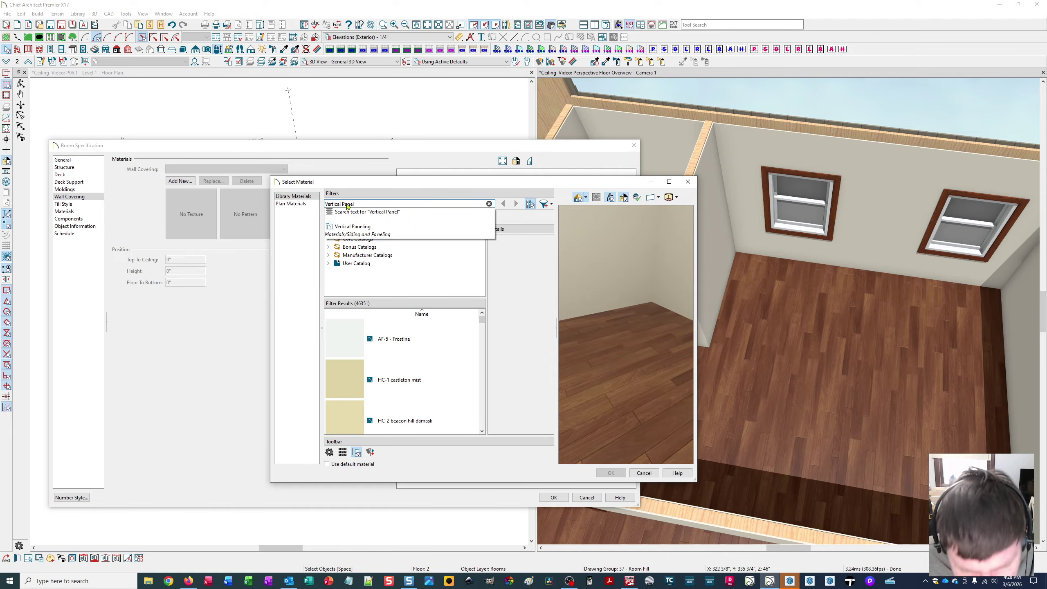
key("Return")
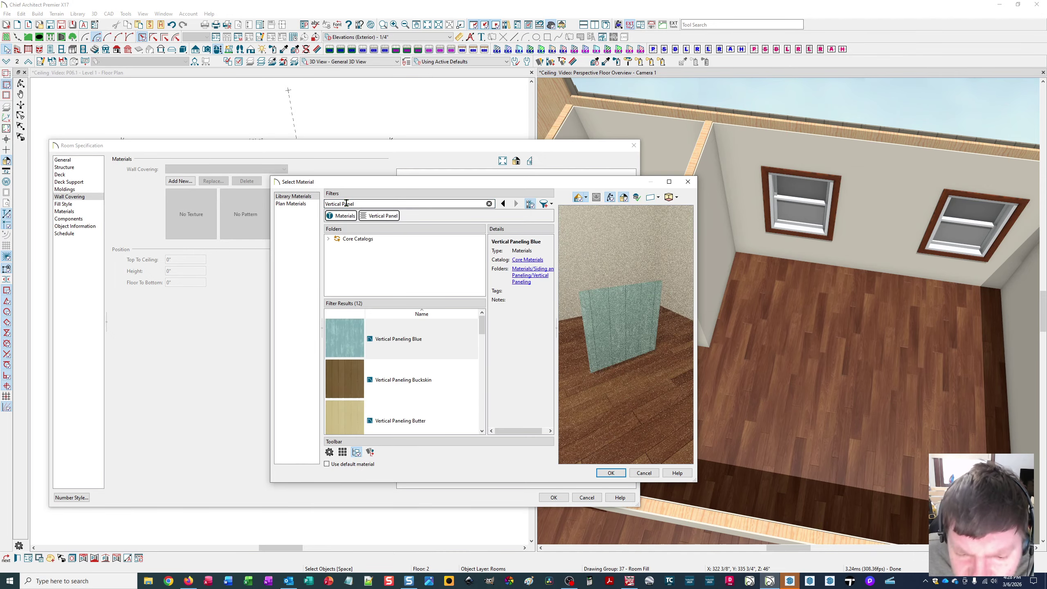
Browse the Core Catalogs materials down to the Vertical Paneling folder under Siding and Paneling and look through its variants.
left_click(328, 239)
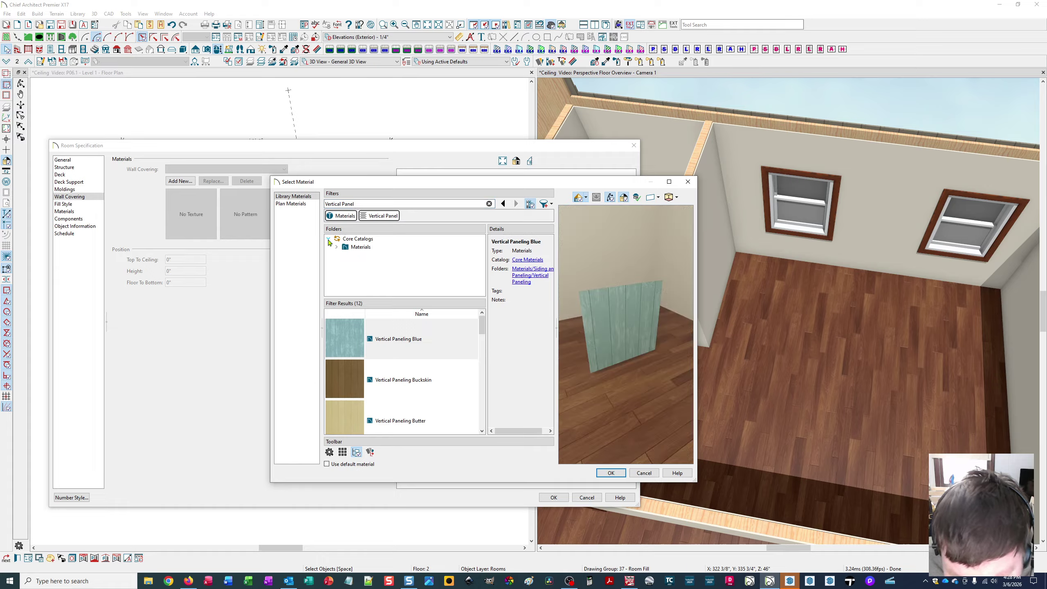
left_click(336, 246)
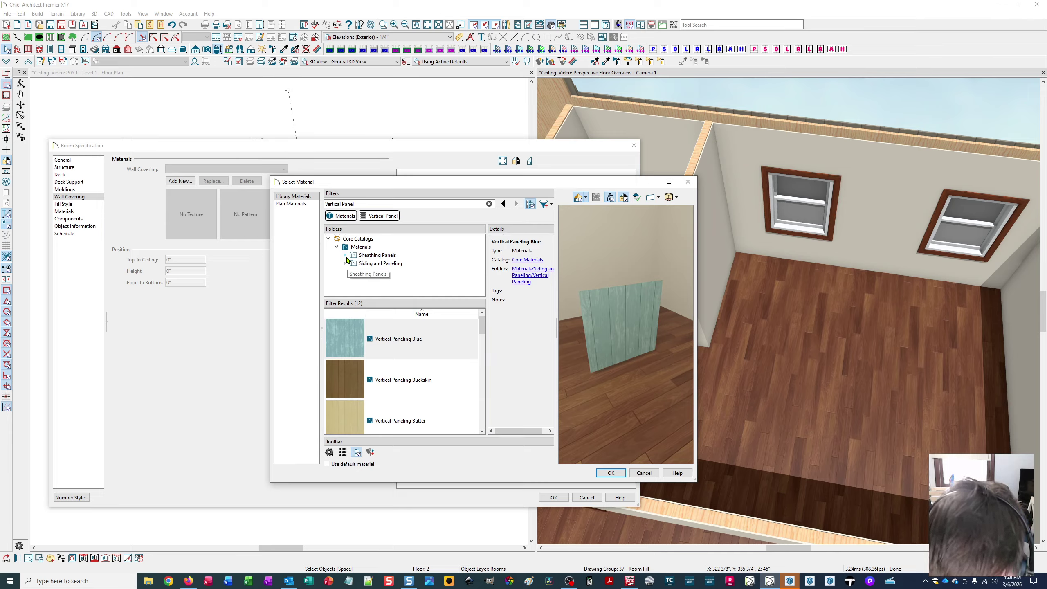
left_click(346, 264)
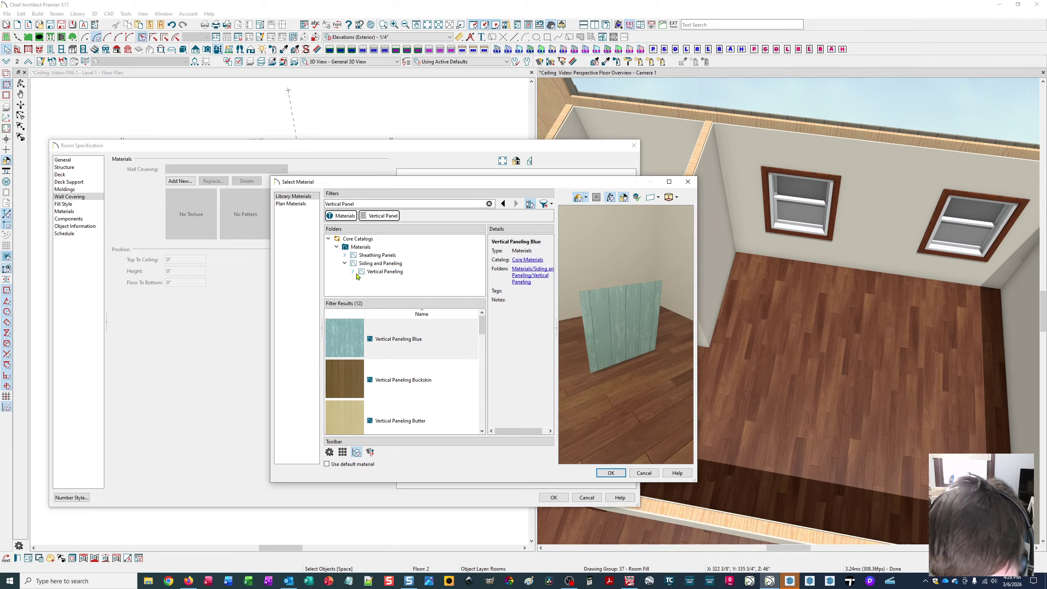
left_click(353, 272)
scroll(397, 273, "down", 3)
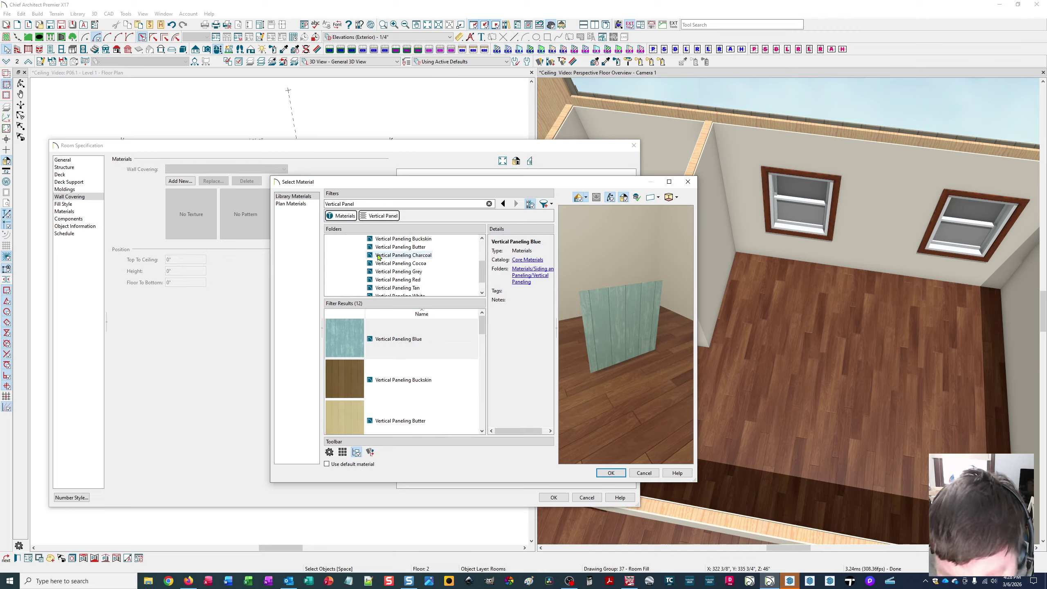
scroll(440, 277, "up", 3)
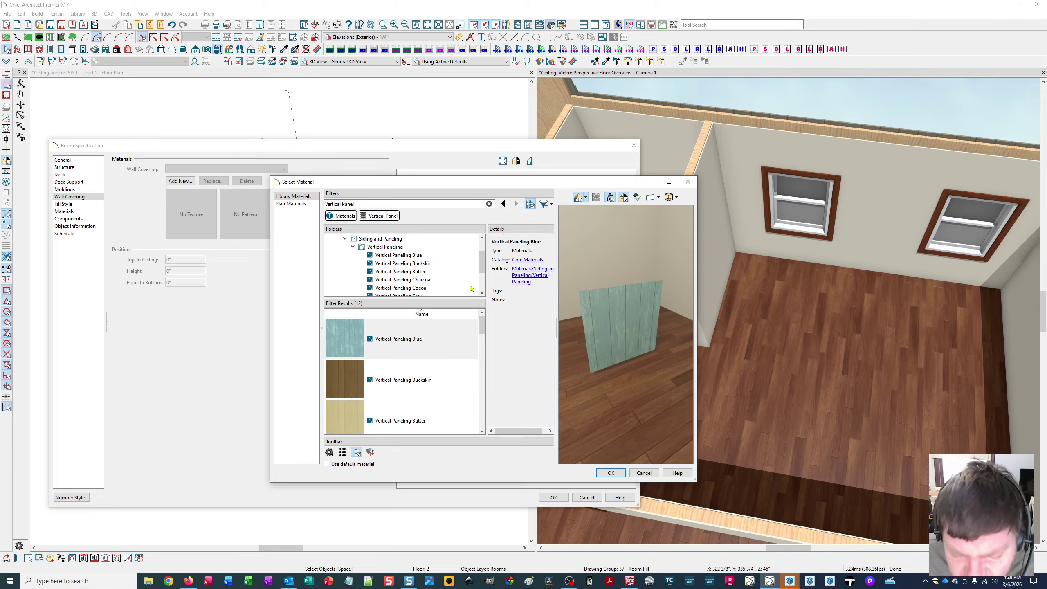
scroll(442, 281, "down", 1)
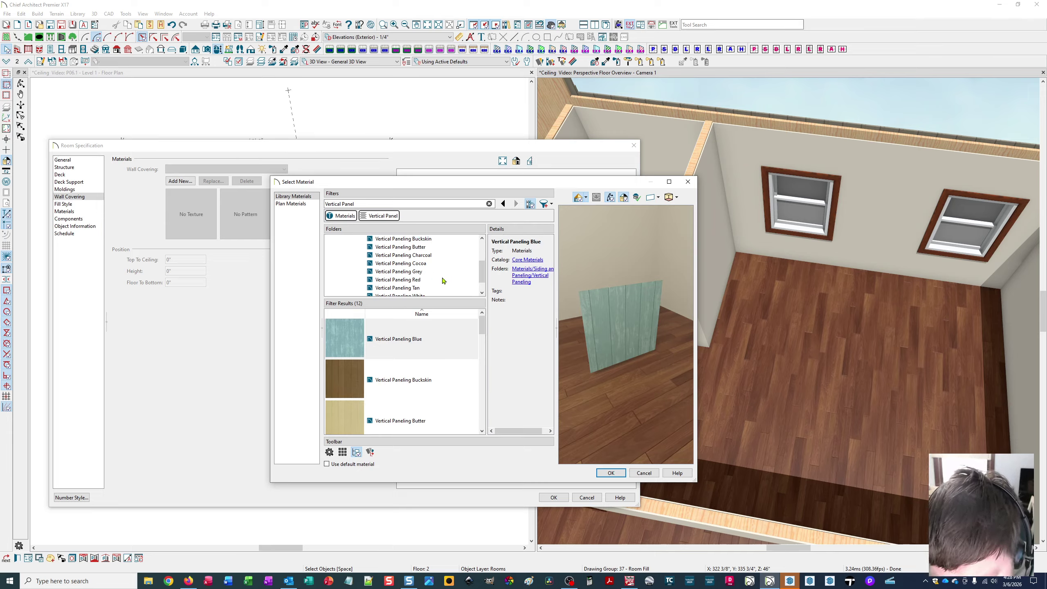
scroll(442, 281, "down", 1)
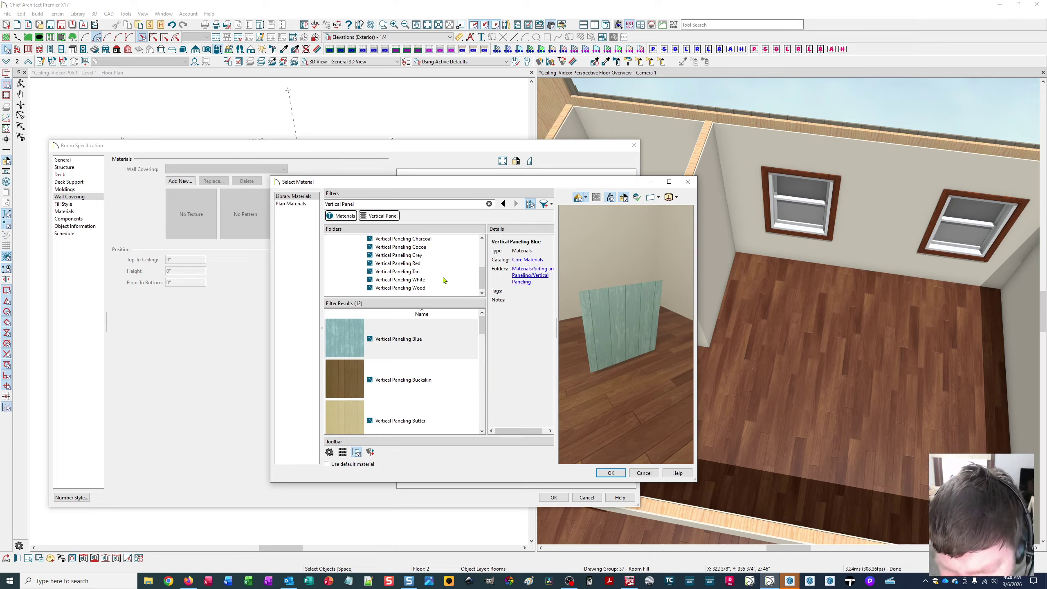
Preview Vertical Paneling Wood, but choose Vertical Paneling Buckskin as the Master Bedroom's wall covering material.
left_click(420, 289)
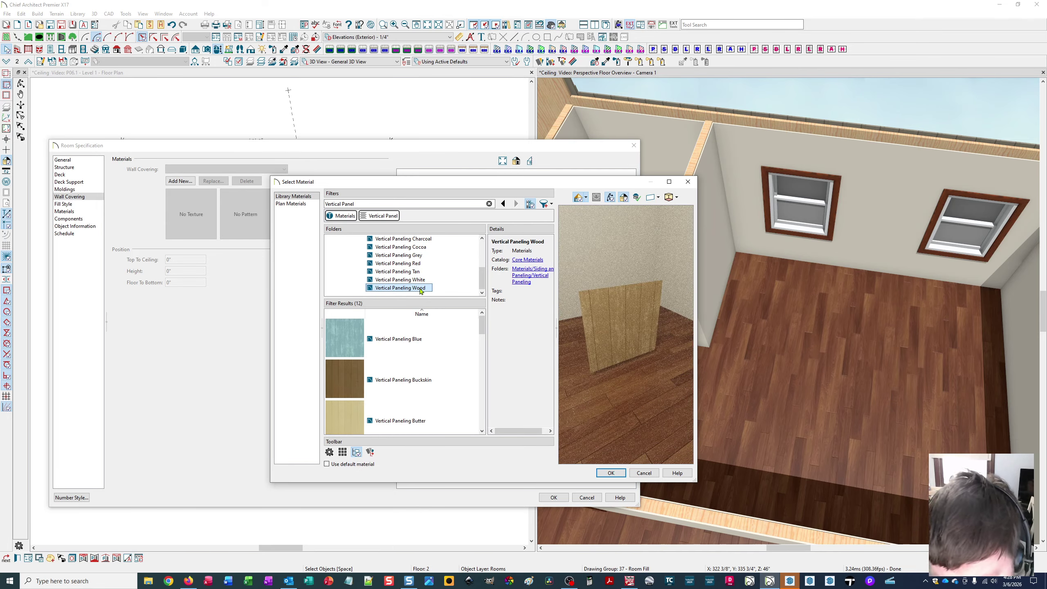
scroll(439, 284, "up", 1)
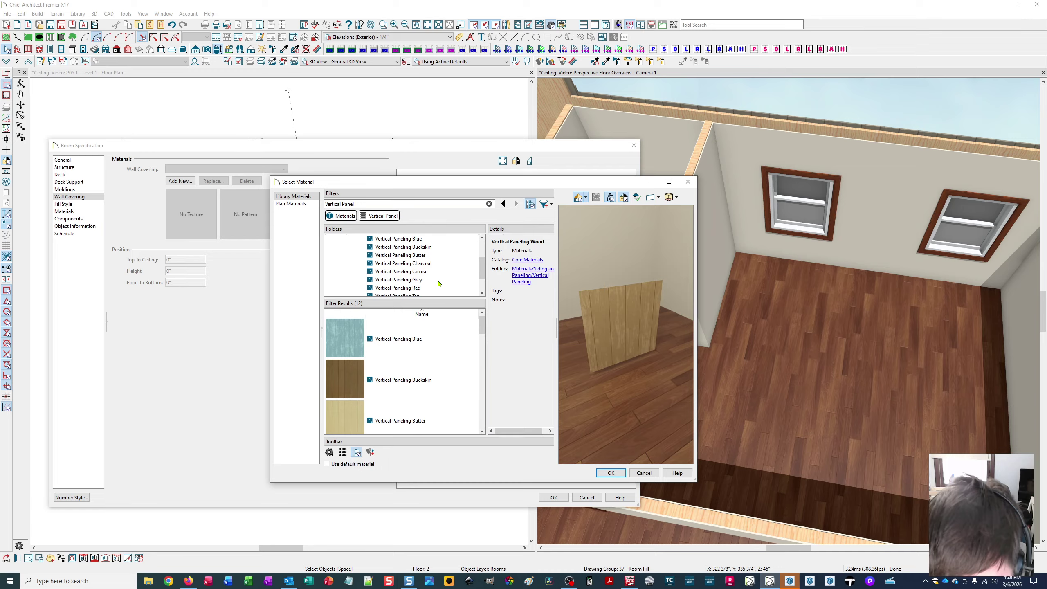
left_click(427, 249)
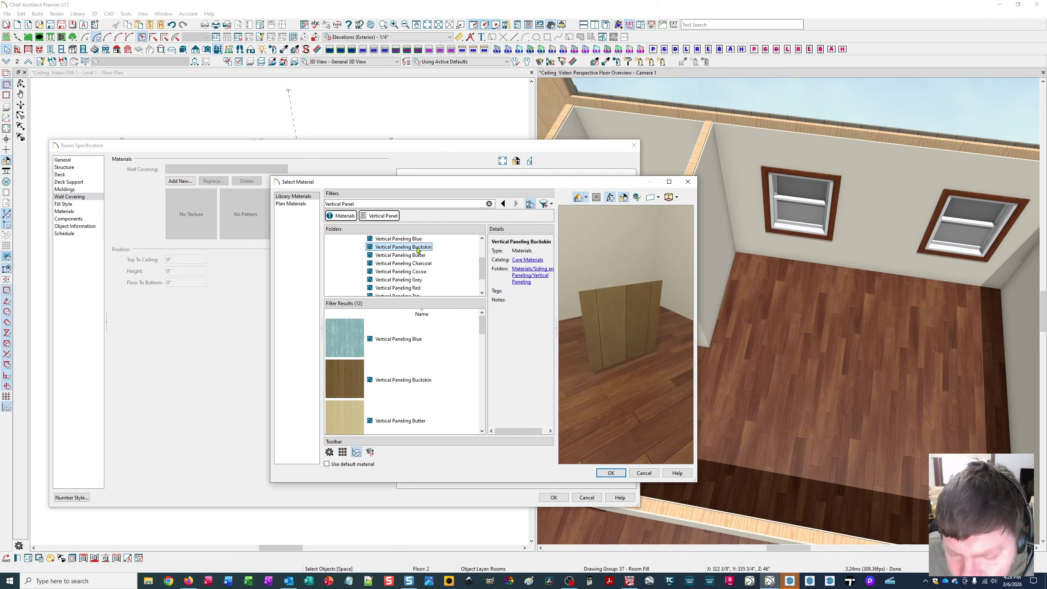
left_click(609, 473)
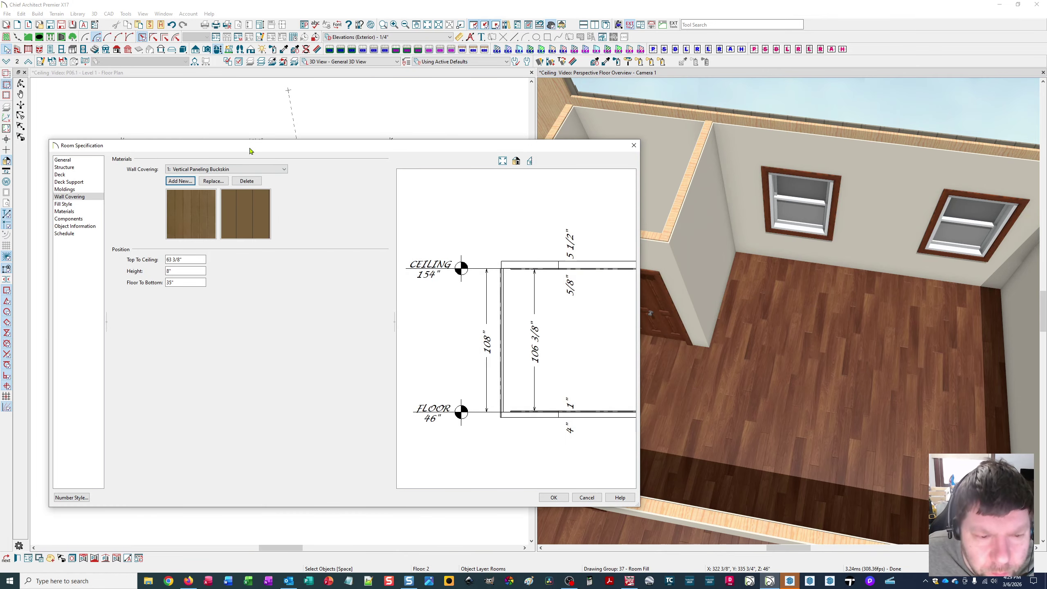
Uncover the floor plan behind the room specification and set the wall covering's Floor To Bottom distance to 0".
left_click_drag(250, 151, 414, 180)
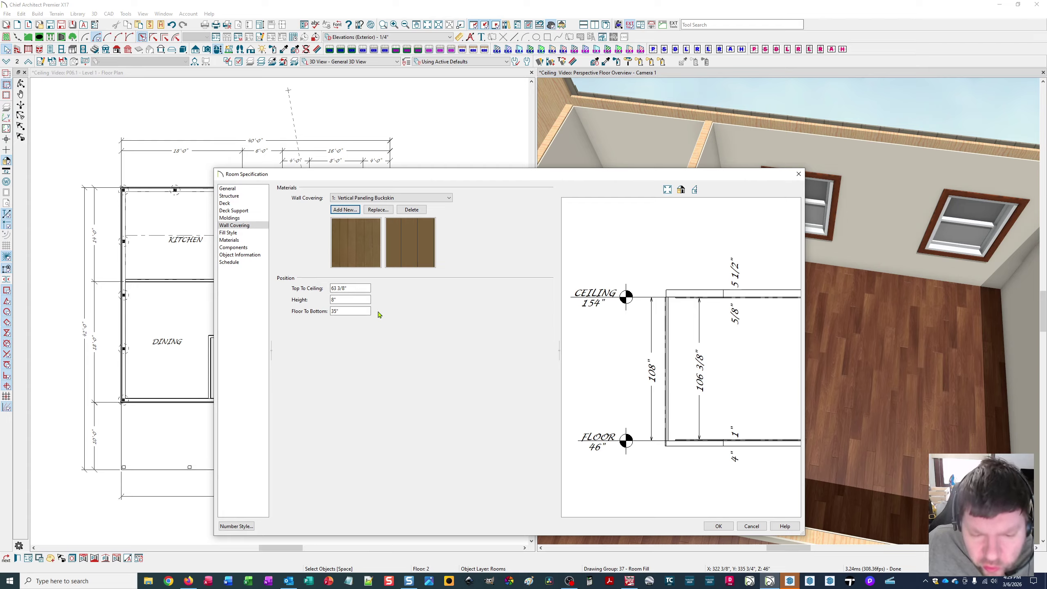
left_click(358, 300)
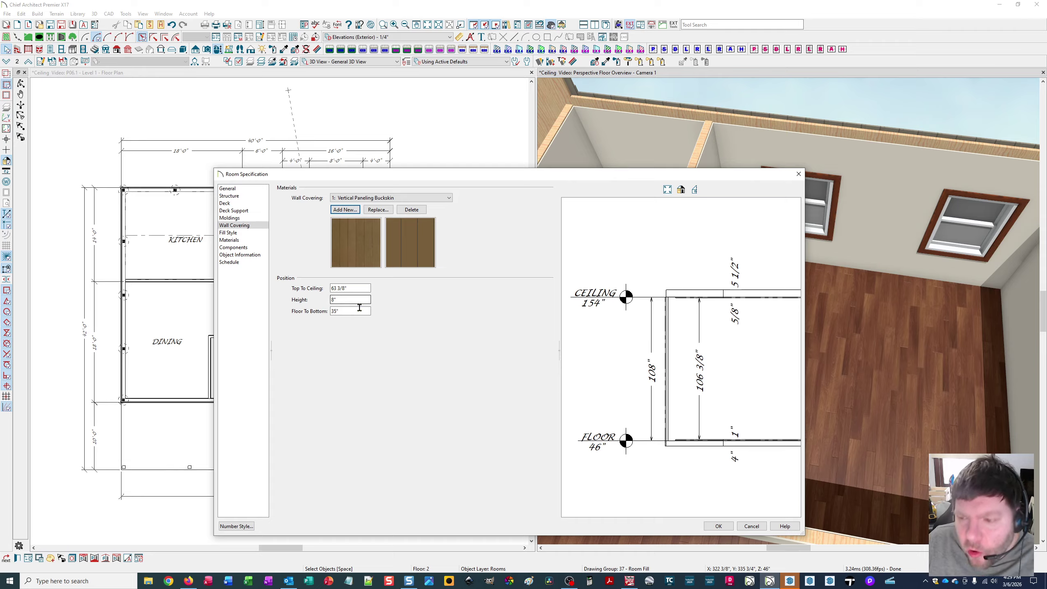
left_click(357, 299)
double_click(357, 298)
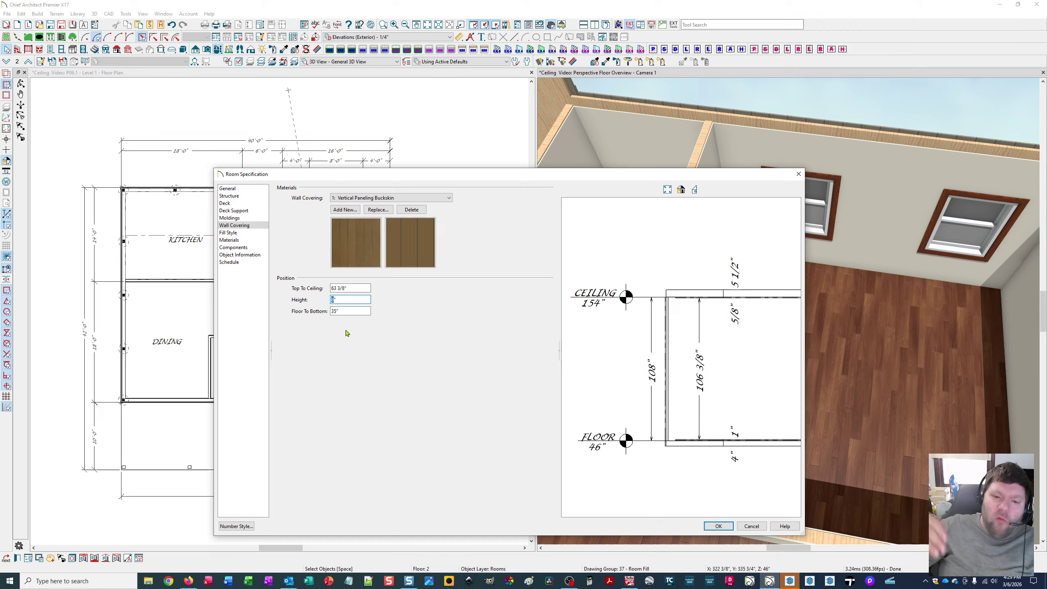
left_click(350, 303)
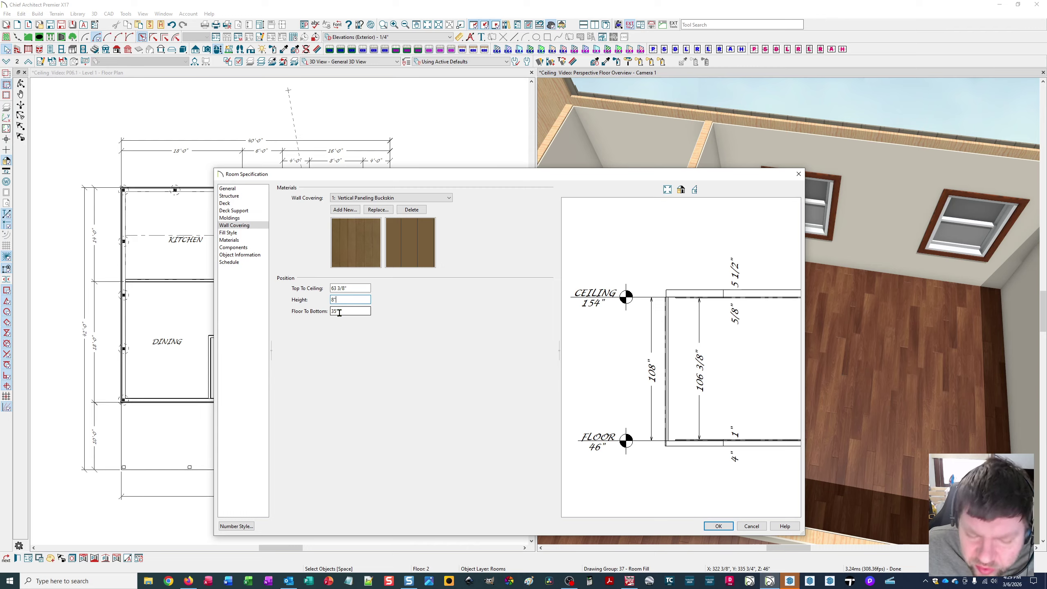
left_click(351, 311)
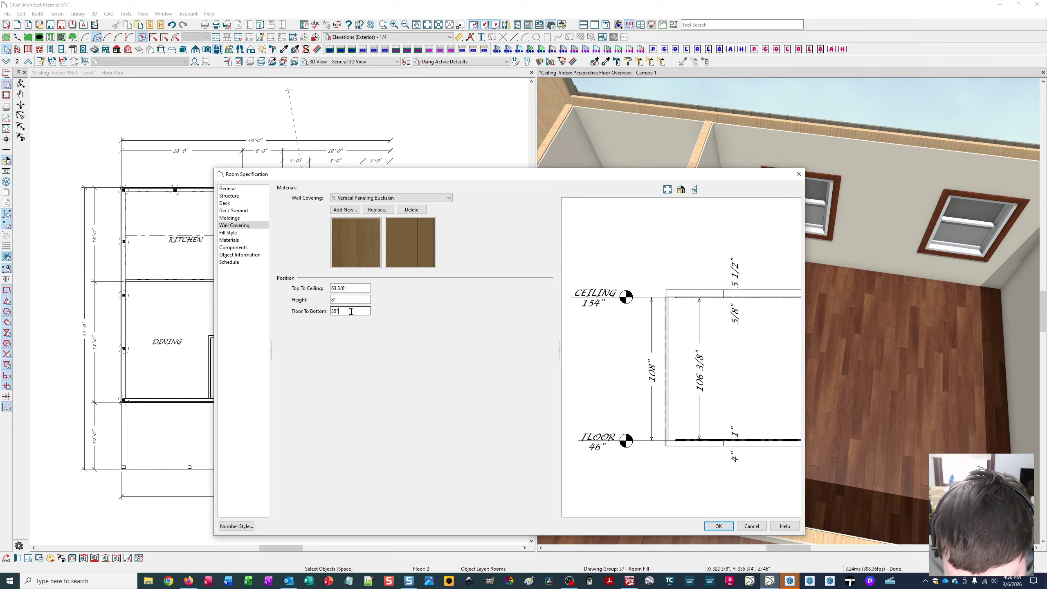
left_click_drag(351, 311, 314, 314)
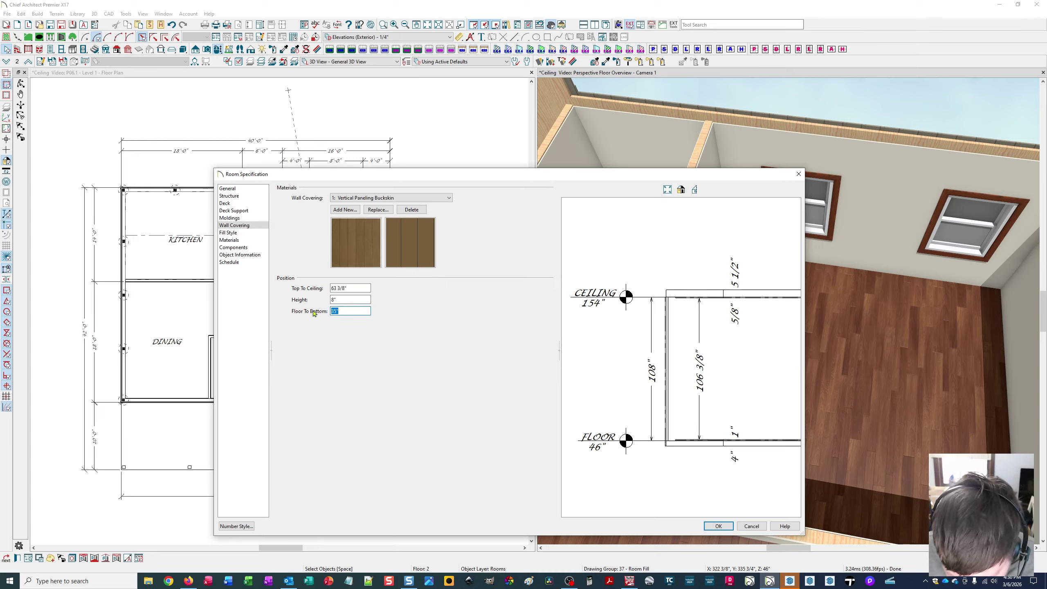
type("0")
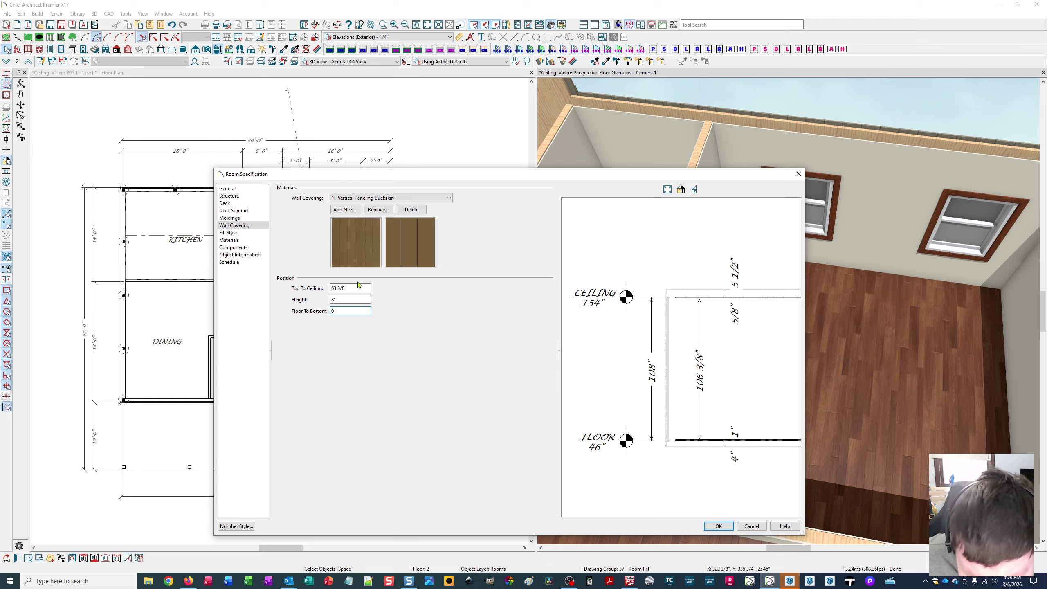
Set the Vertical Paneling Buckskin wall covering's height to 36".
left_click(357, 300)
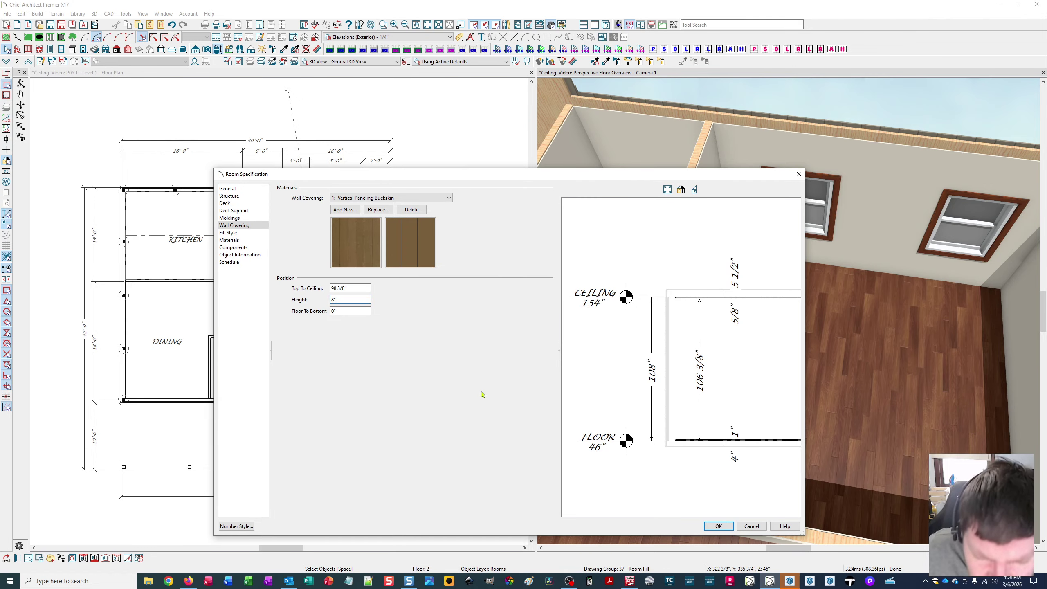
left_click_drag(339, 299, 320, 302)
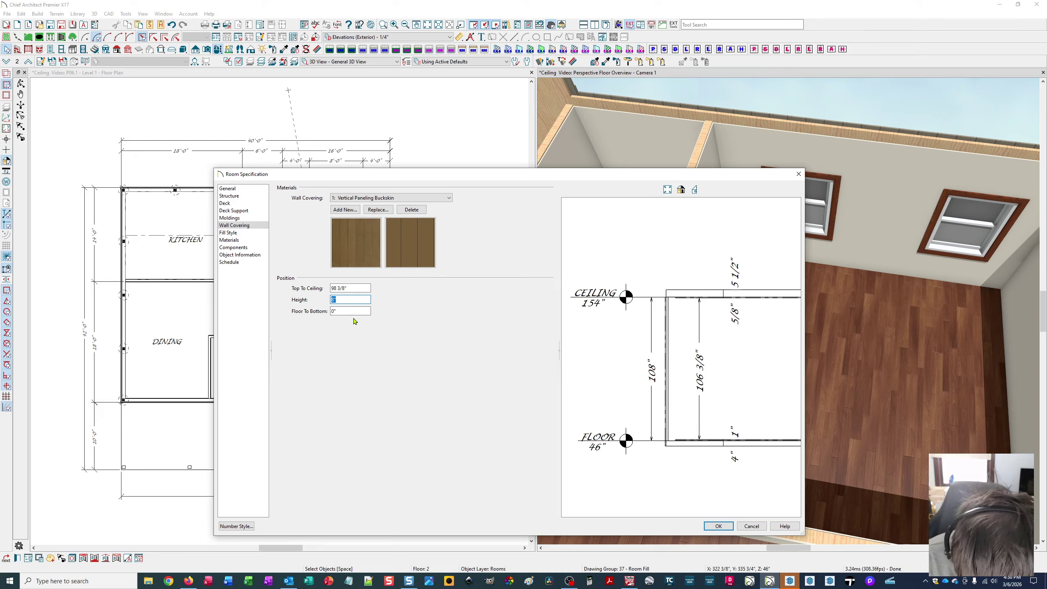
type("36")
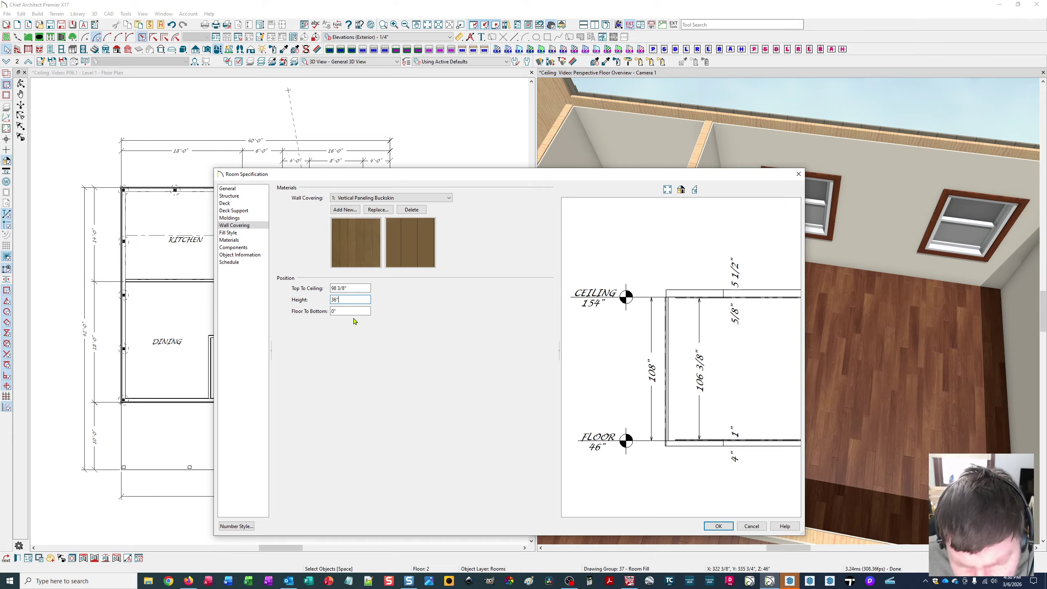
type("\"")
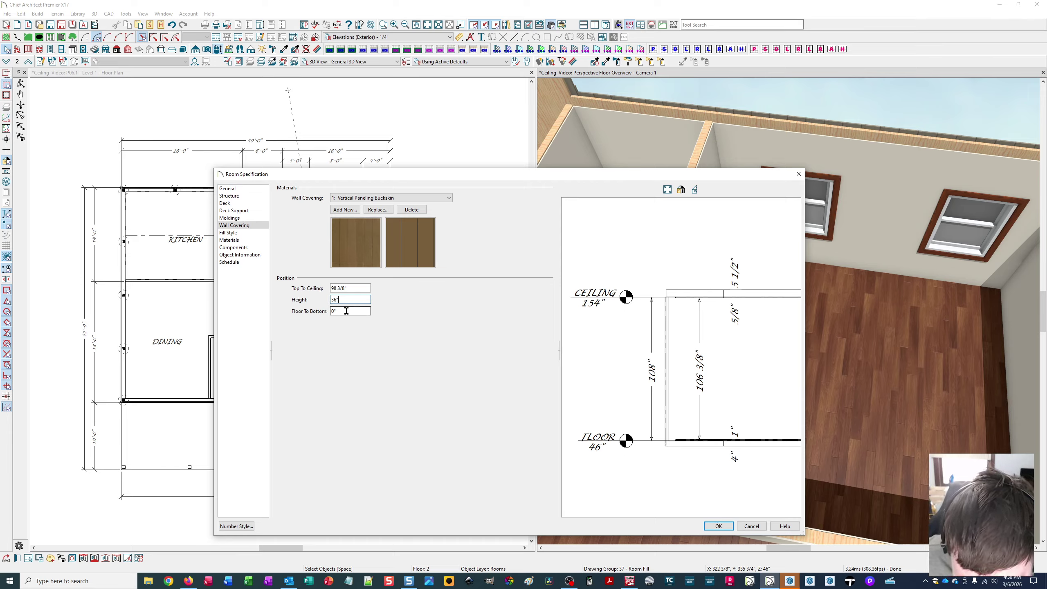
left_click(347, 311)
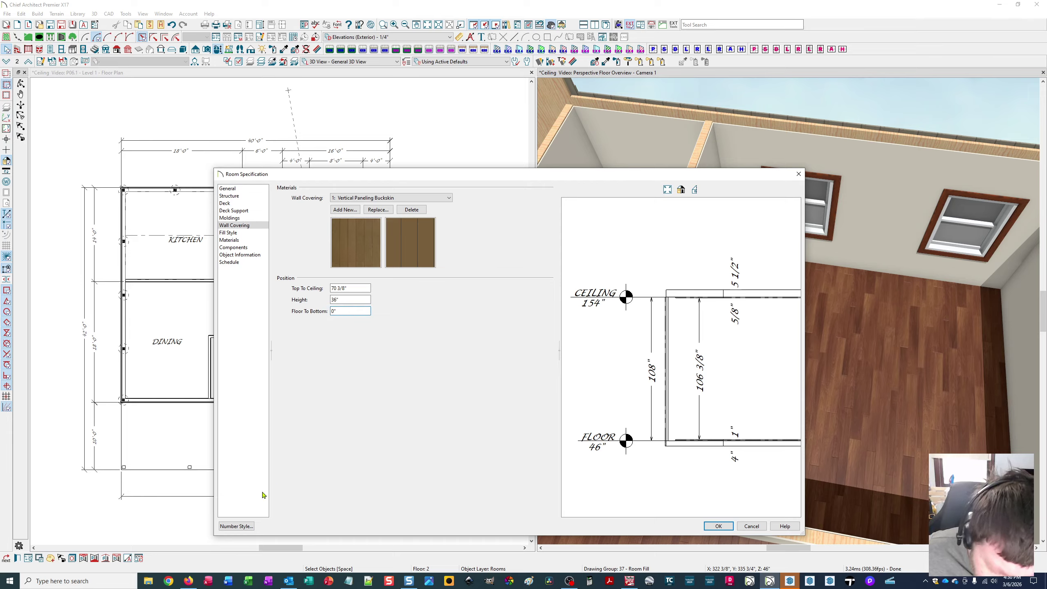
Change the dialog number style to Feet, Fractional Inches.
left_click(238, 527)
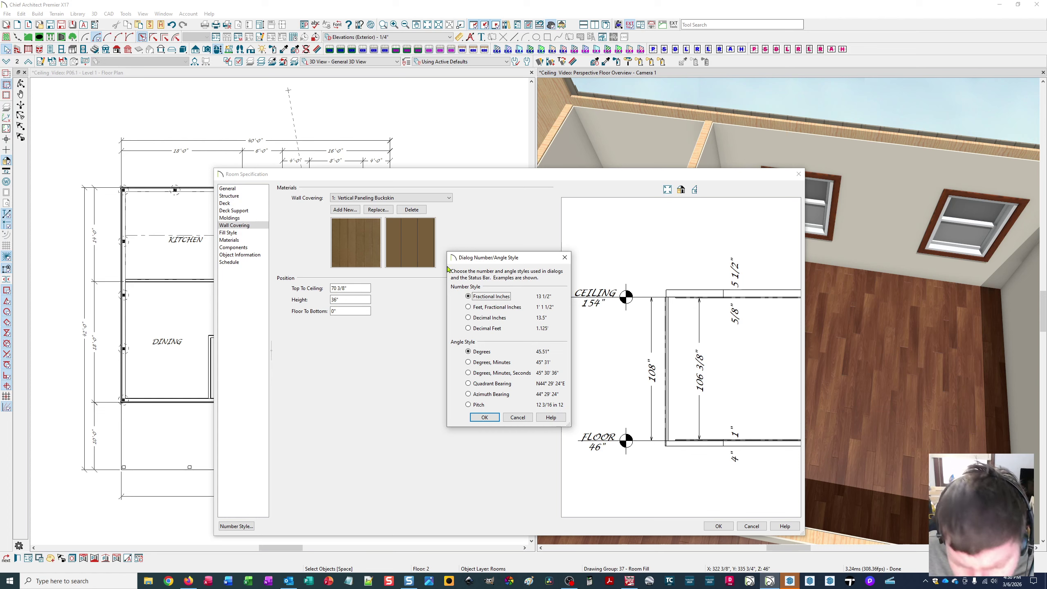
left_click(485, 417)
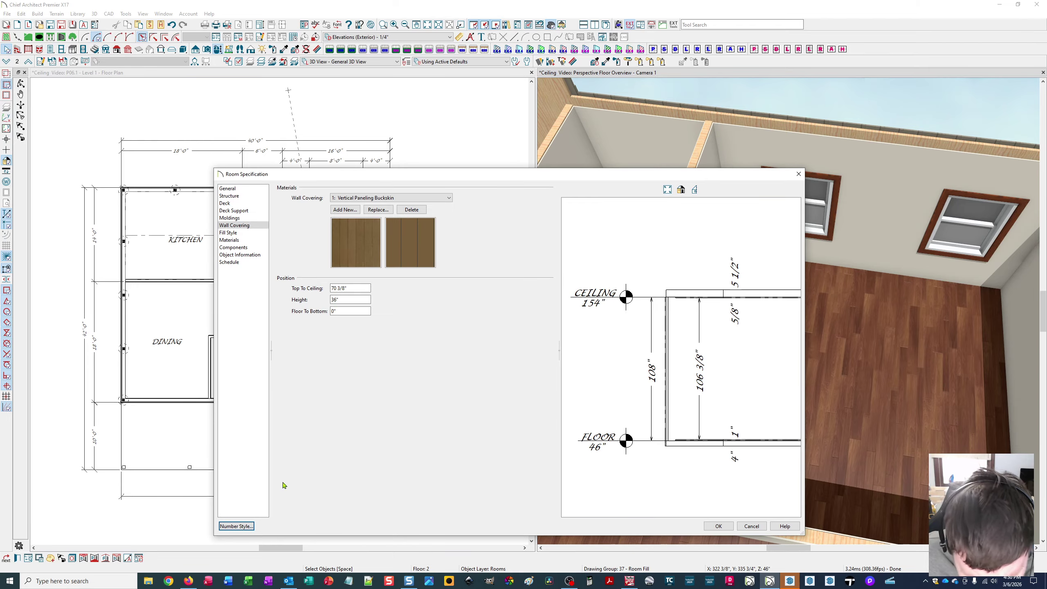
left_click(236, 527)
left_click(471, 309)
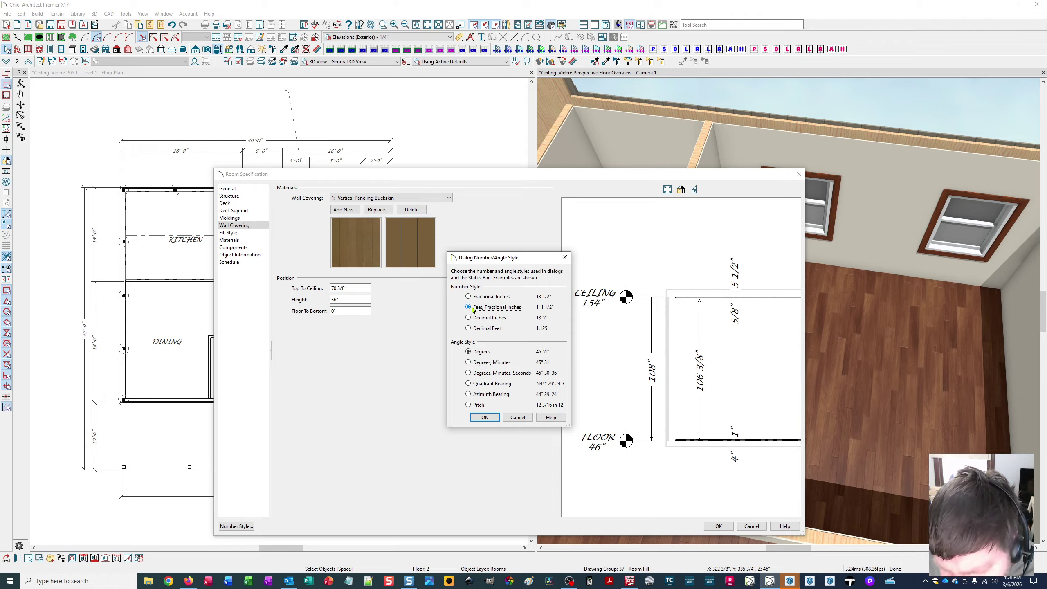
left_click(489, 419)
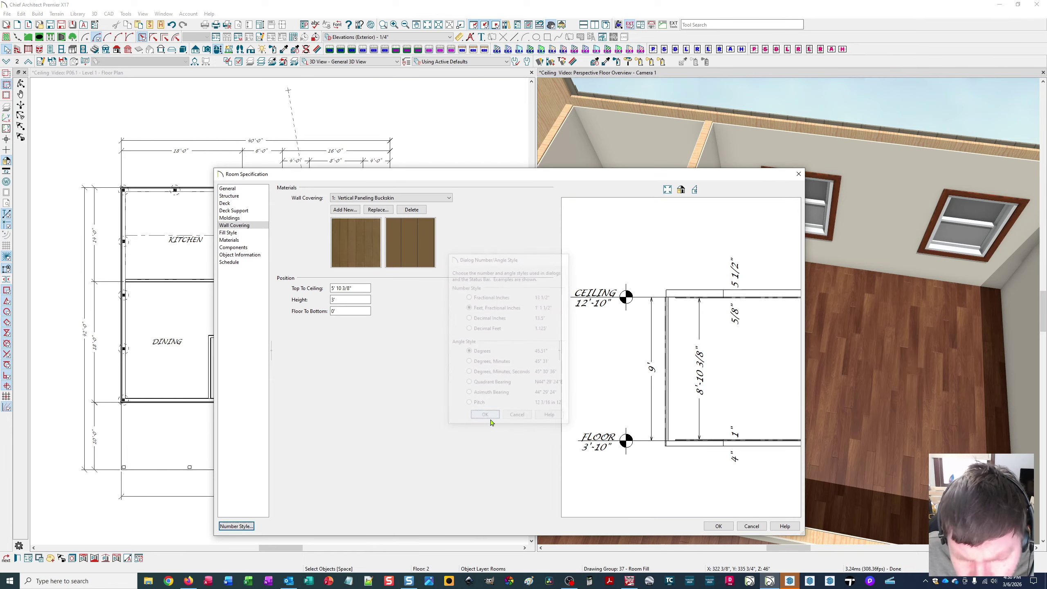
Enter the wall covering's height as 3', apply the room specification, and leave the Master Bedroom deselected in the 3D overview.
left_click(345, 300)
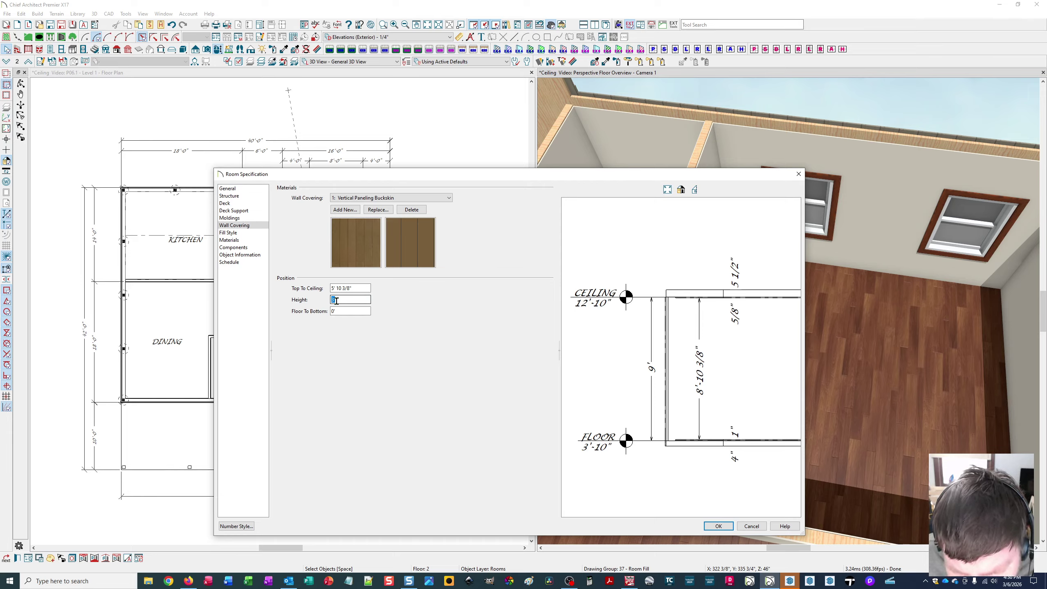
left_click(346, 300)
type("'")
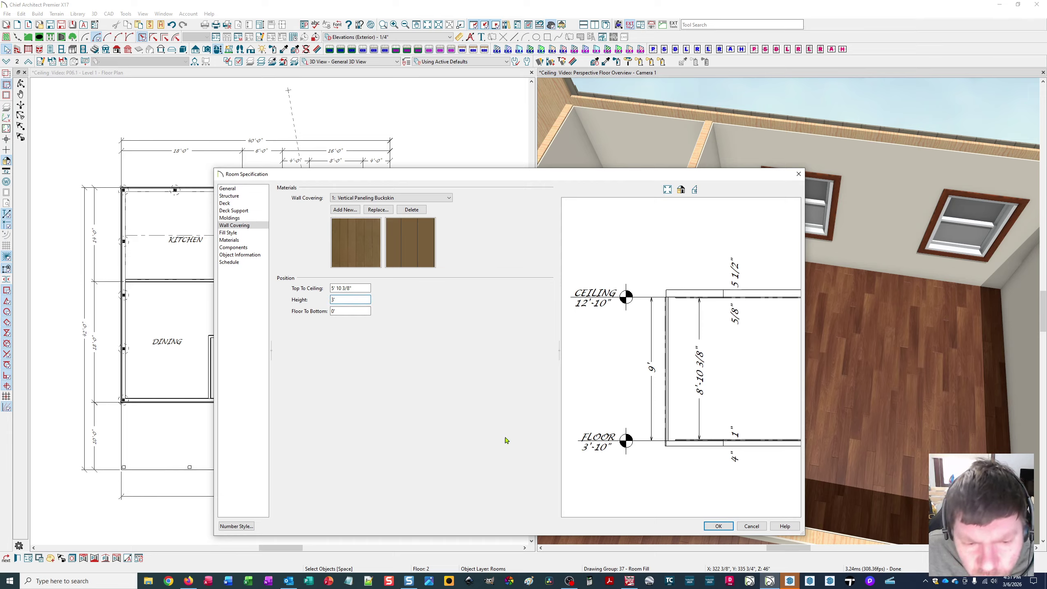
left_click(721, 528)
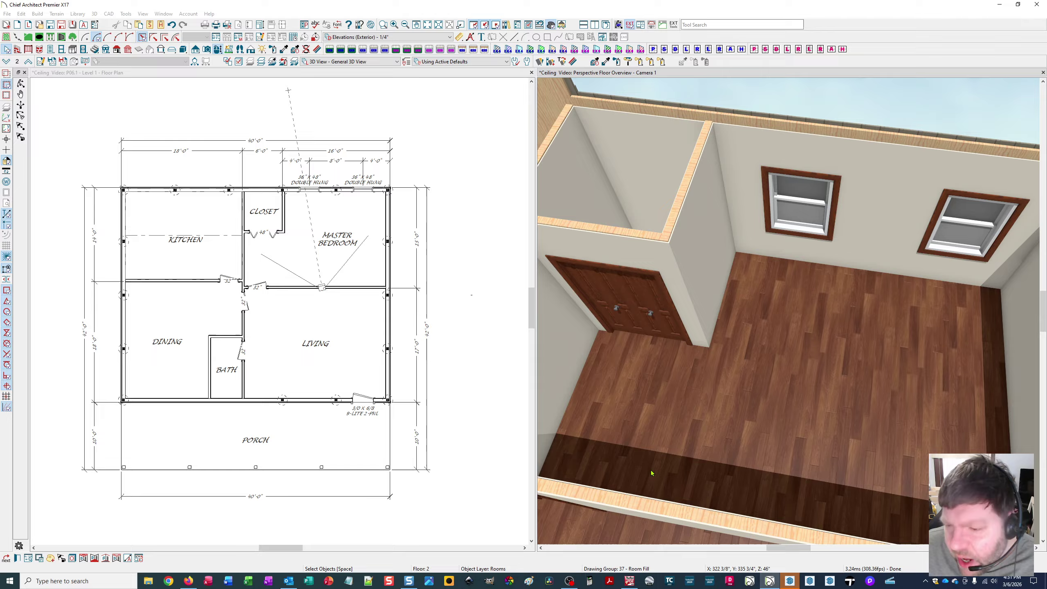
left_click(652, 473)
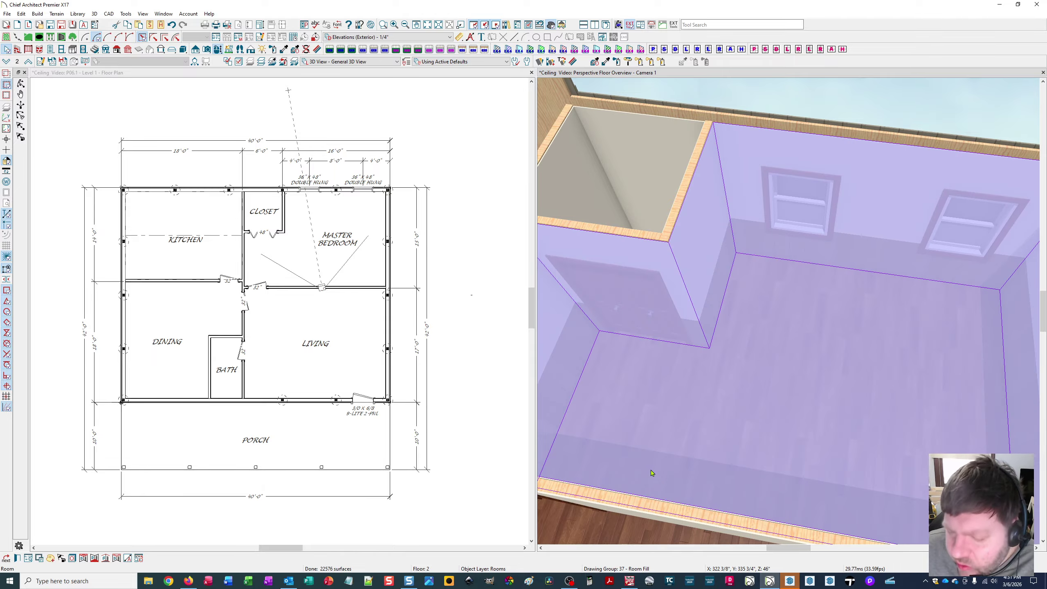
key("Escape")
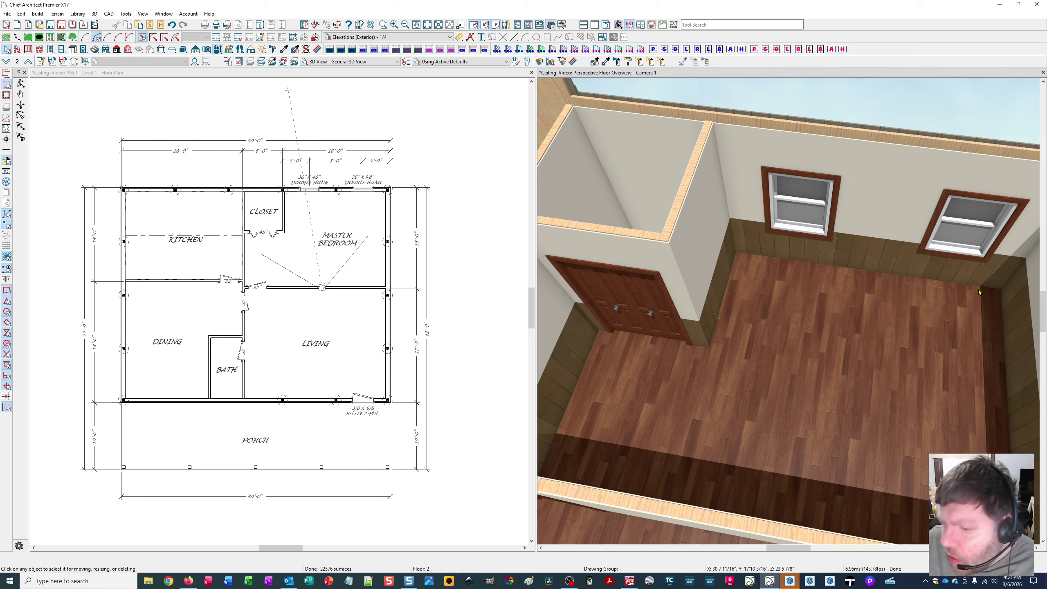
key("space")
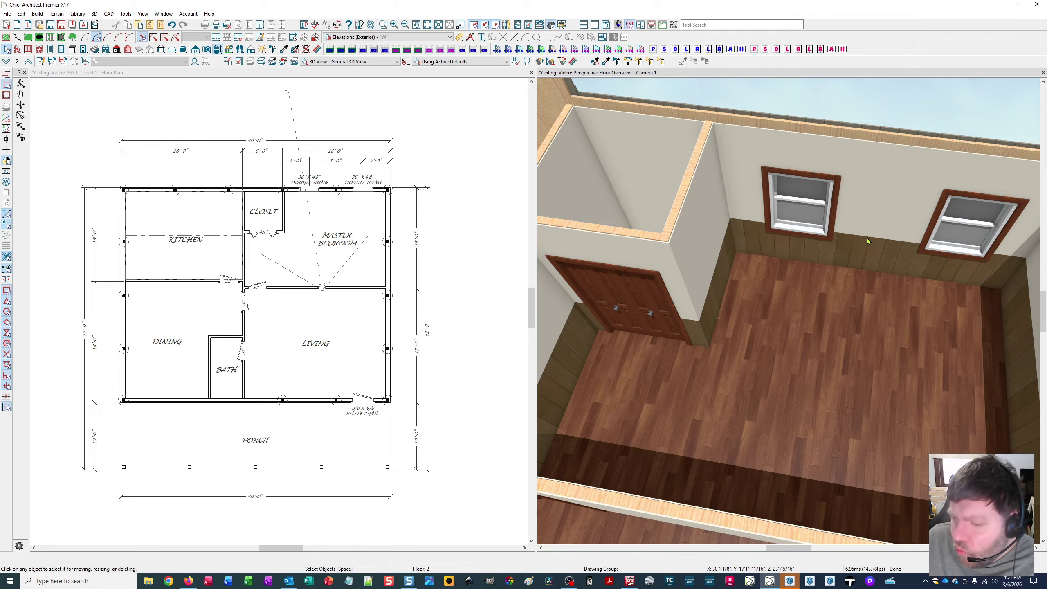
Start adding a molding profile in the Master Bedroom's room specification and expand the Core Catalogs down to Moldings, Profiles, Extrusions.
left_click(774, 353)
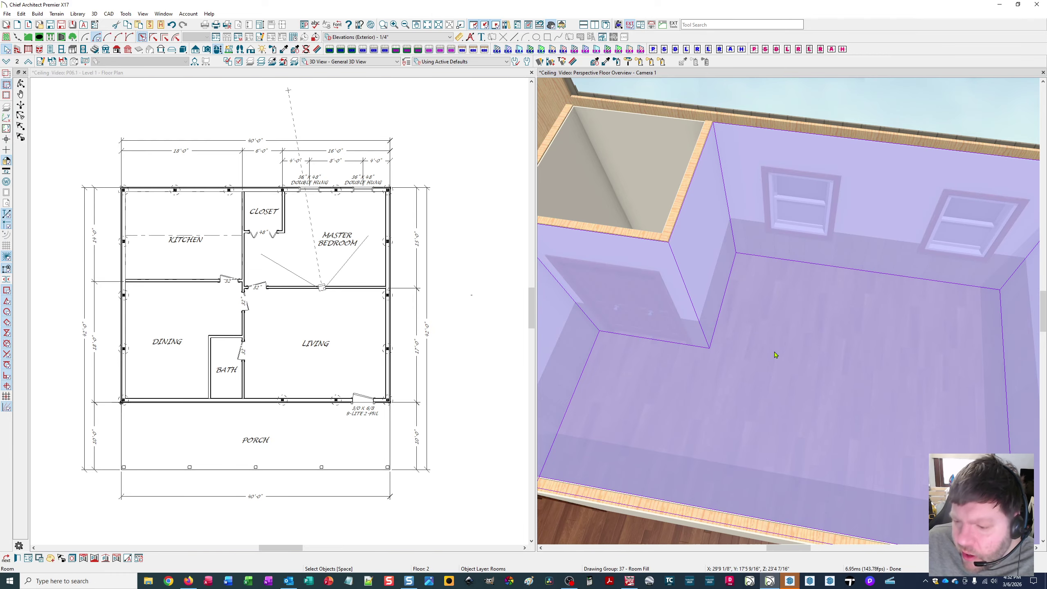
double_click(751, 342)
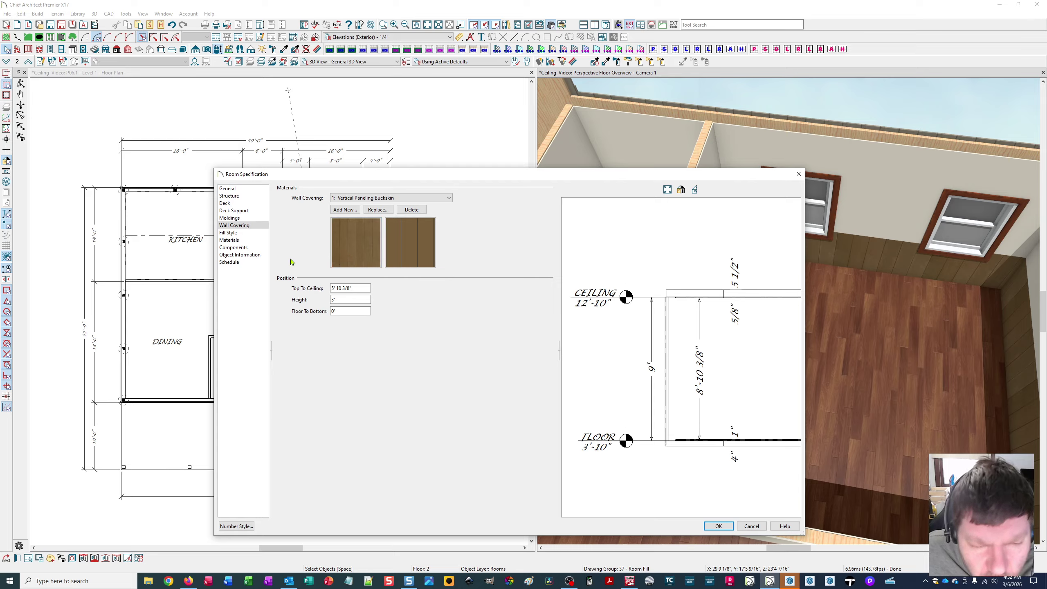
left_click(245, 219)
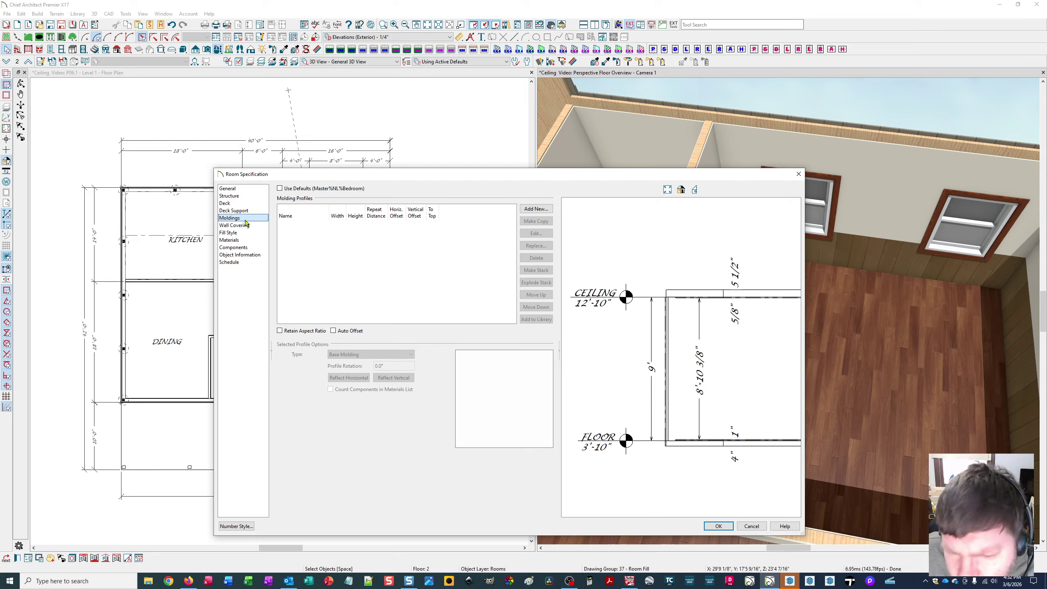
left_click(534, 209)
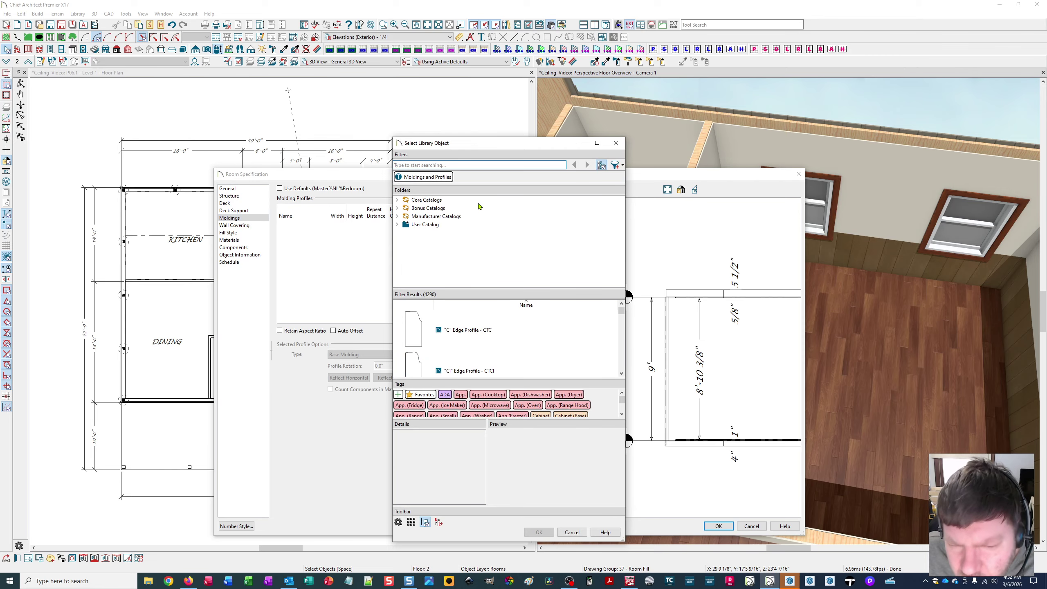
left_click(397, 200)
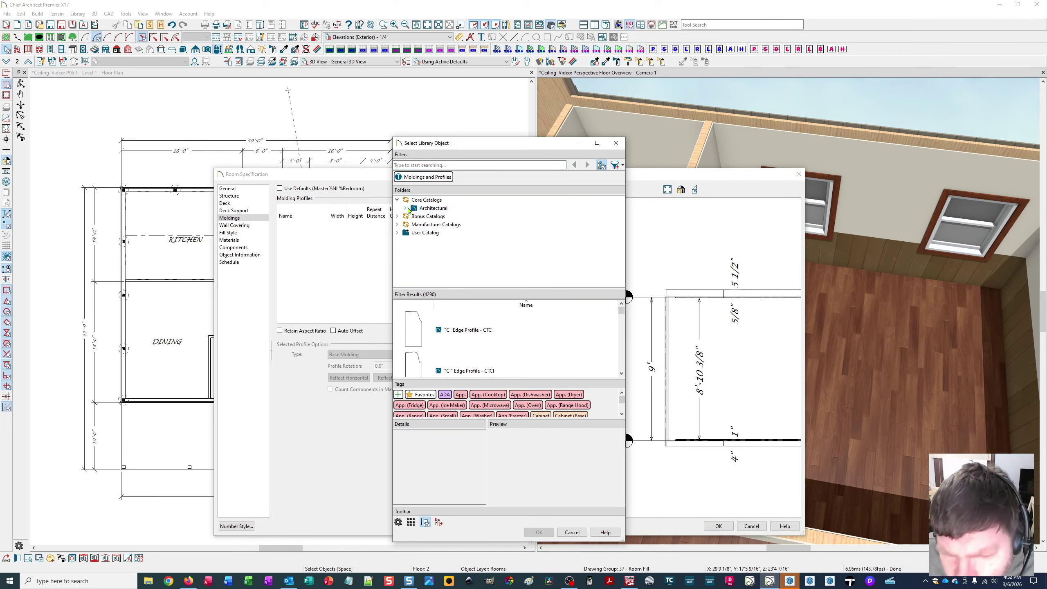
left_click(406, 208)
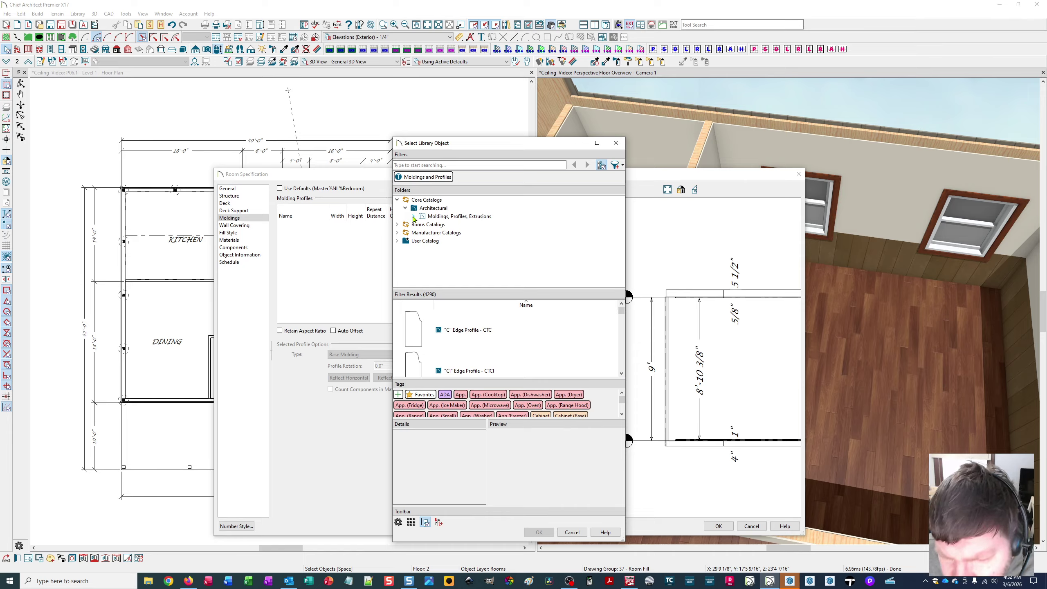
left_click(414, 216)
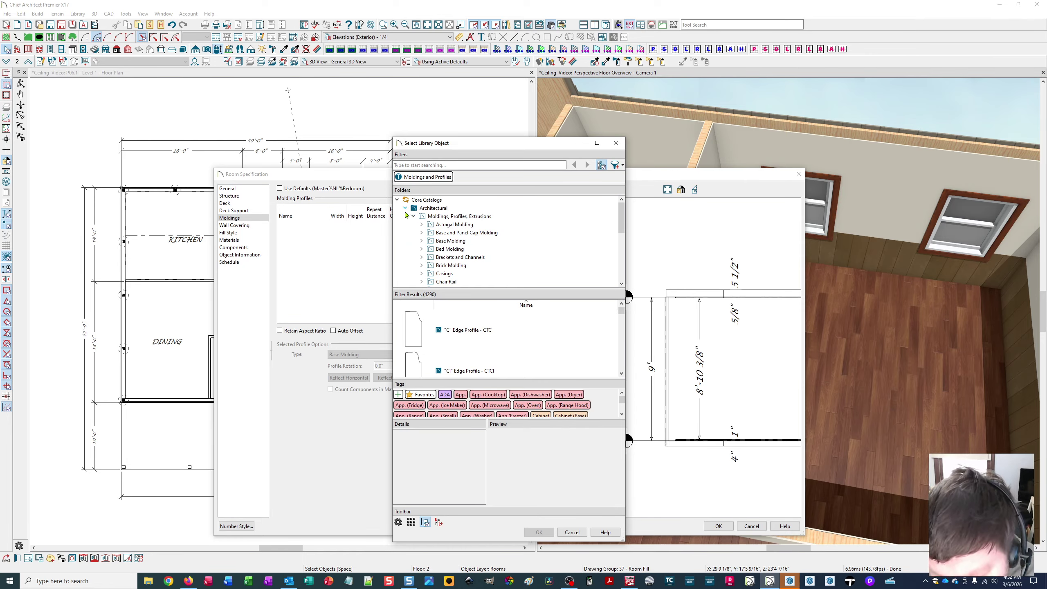
Preview the Casings profiles CA01 through CA05 in the molding library, then collapse that category.
scroll(423, 261, "down", 1)
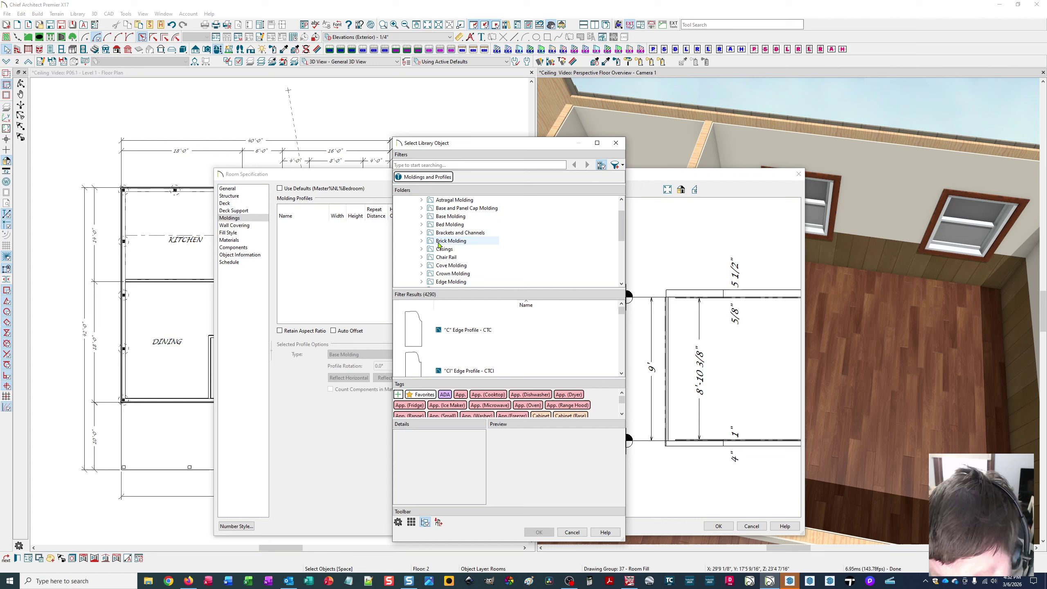
left_click(421, 249)
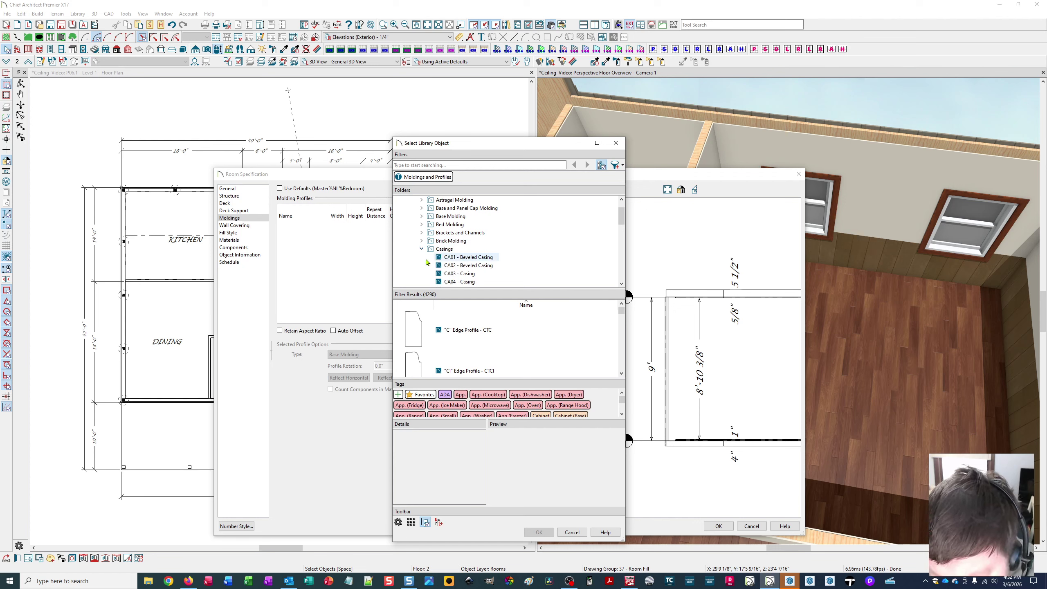
scroll(464, 256, "down", 1)
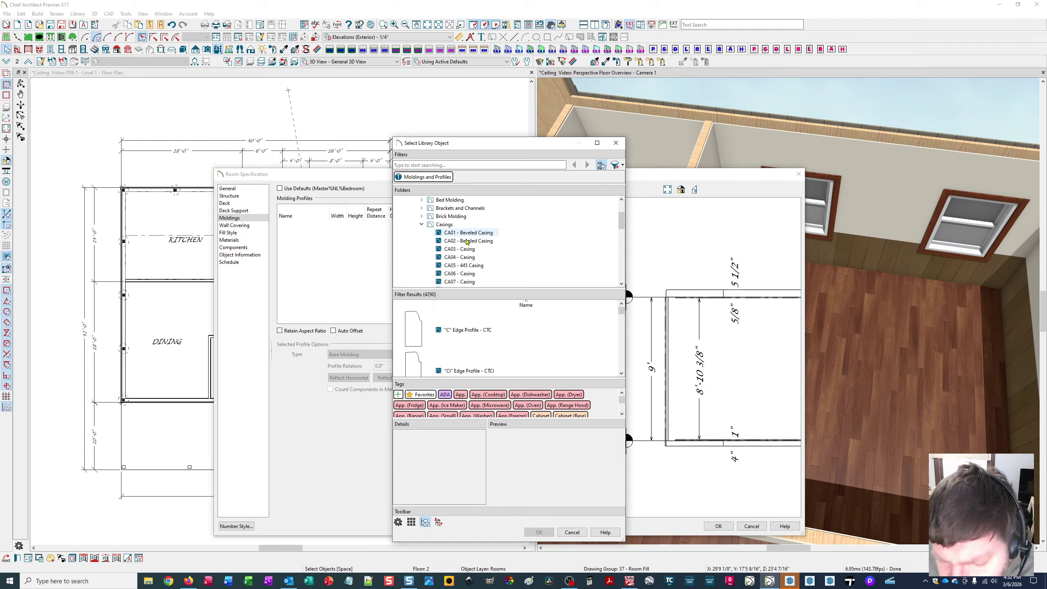
left_click(461, 242)
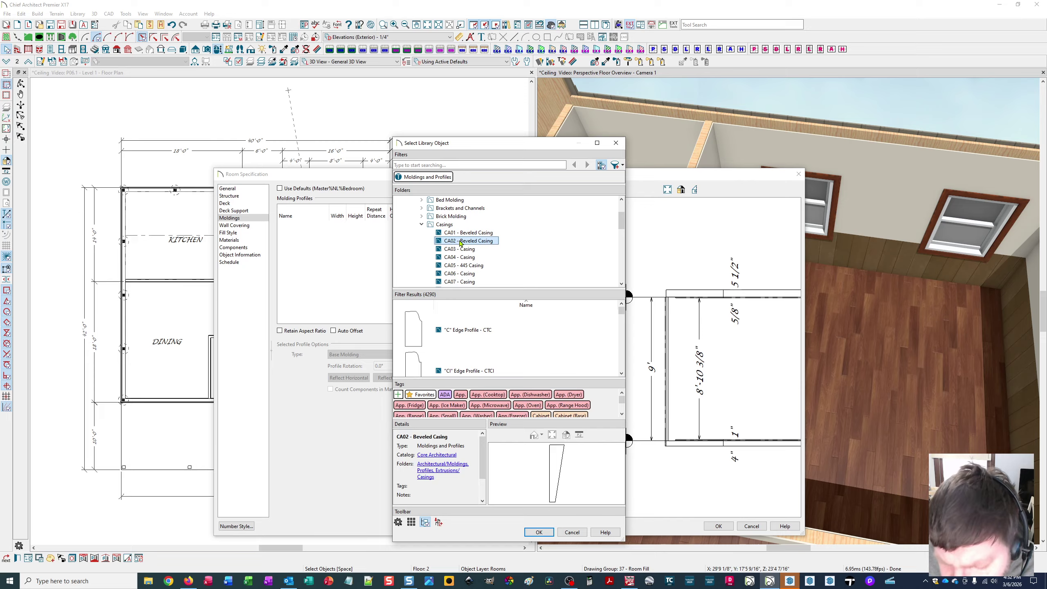
left_click(469, 234)
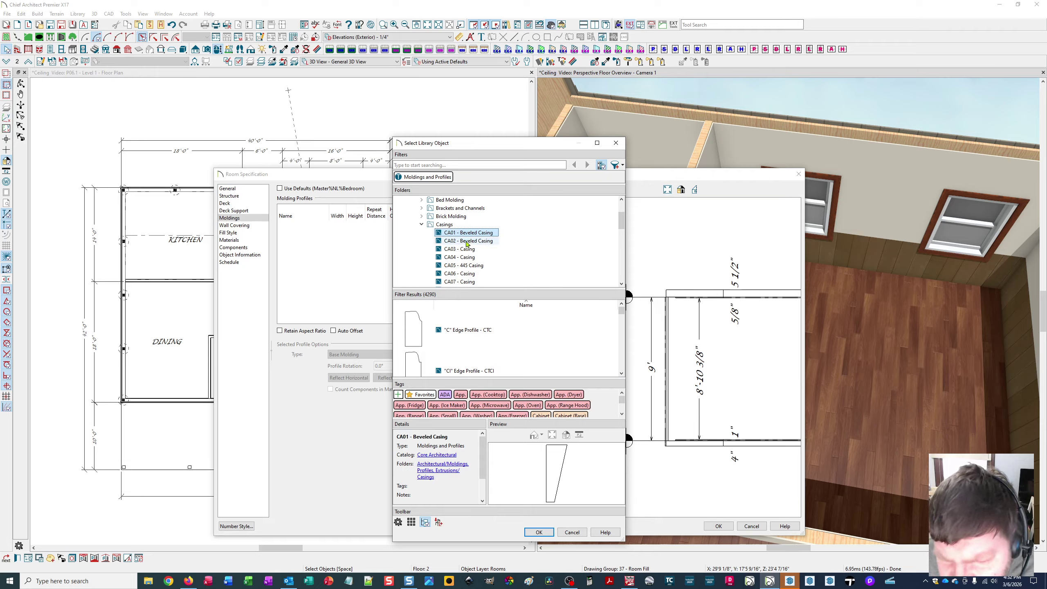
left_click(464, 249)
left_click(465, 258)
left_click(464, 266)
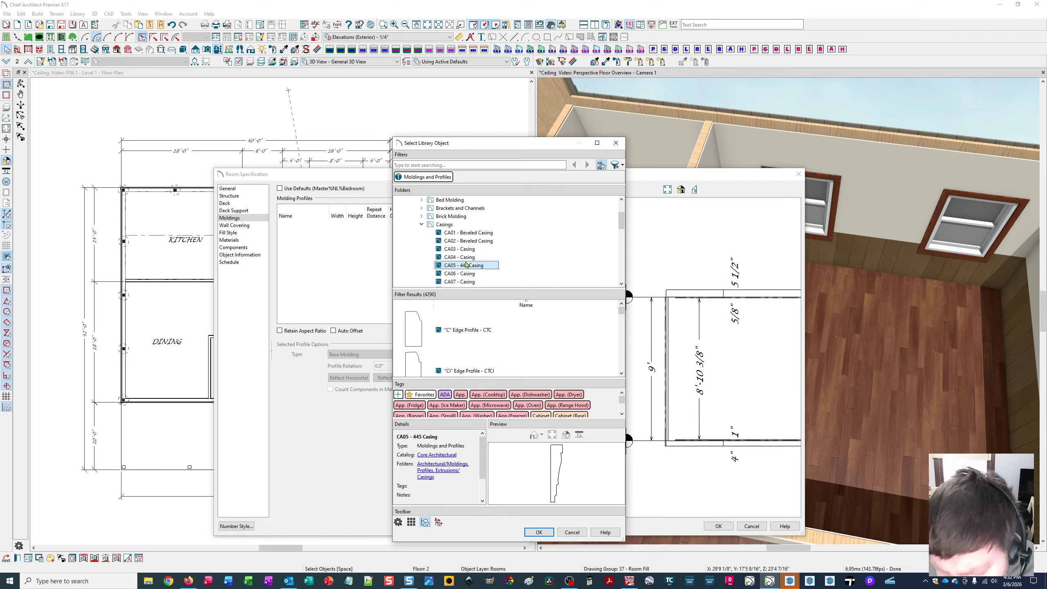
left_click(421, 225)
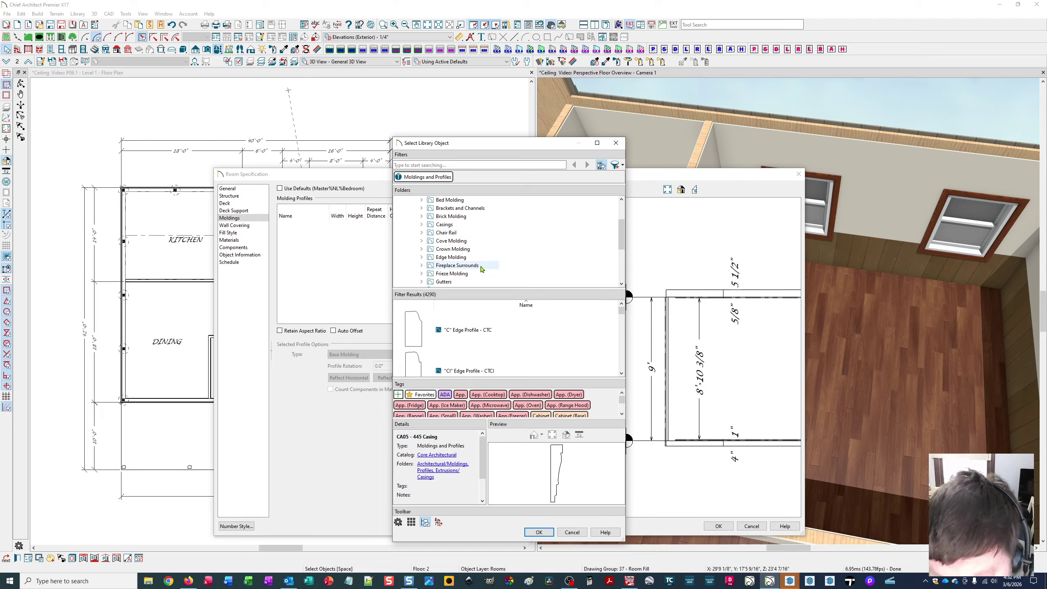
Look through the core molding categories and preview Sill 02, Sill 01 and Cap 06 in Sills and Caps.
scroll(483, 258, "up", 2)
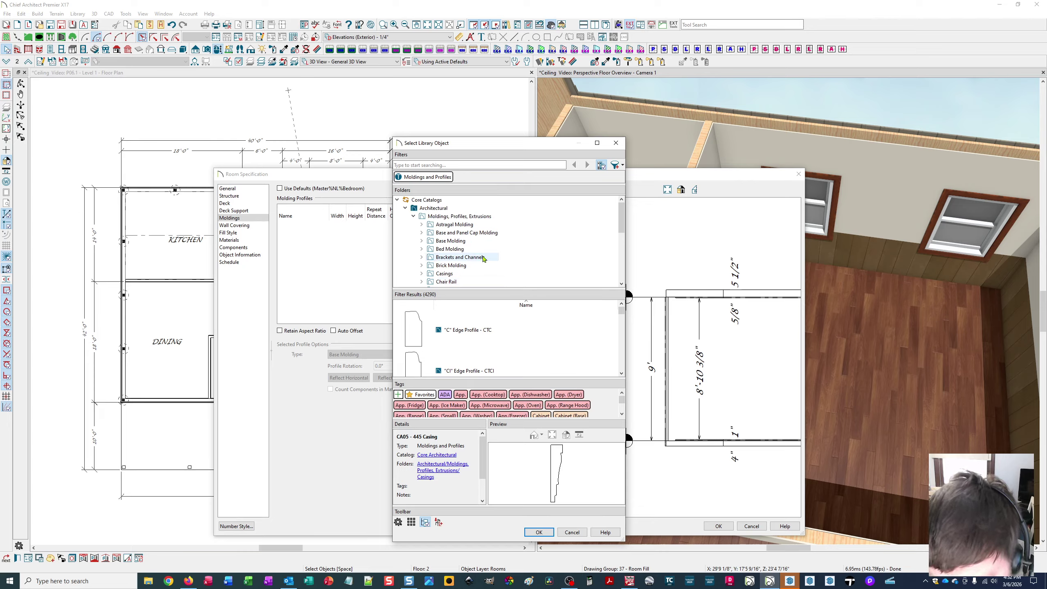
scroll(484, 258, "down", 1)
scroll(483, 258, "down", 3)
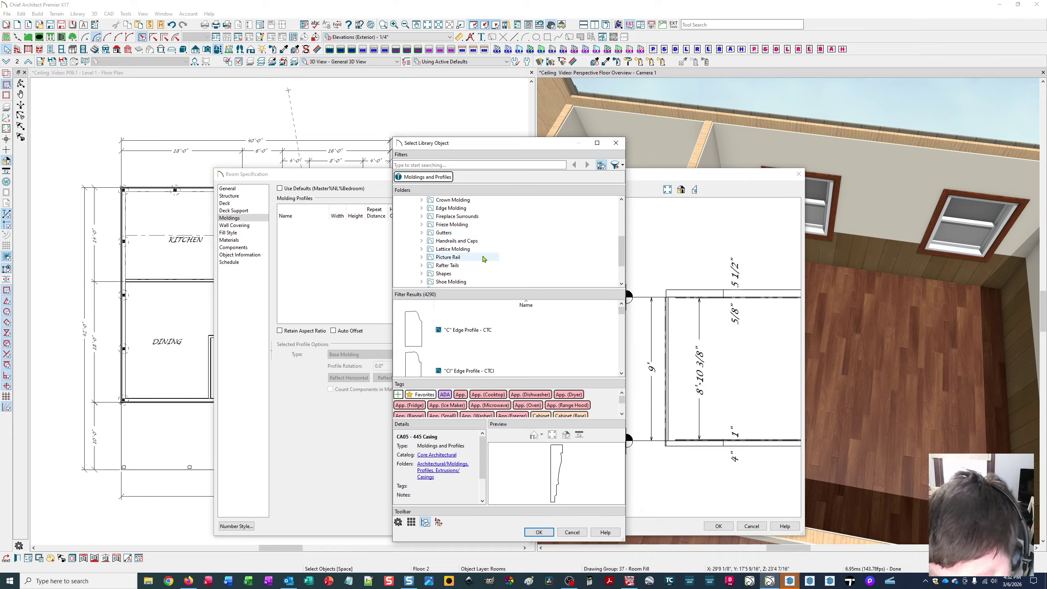
scroll(484, 258, "down", 1)
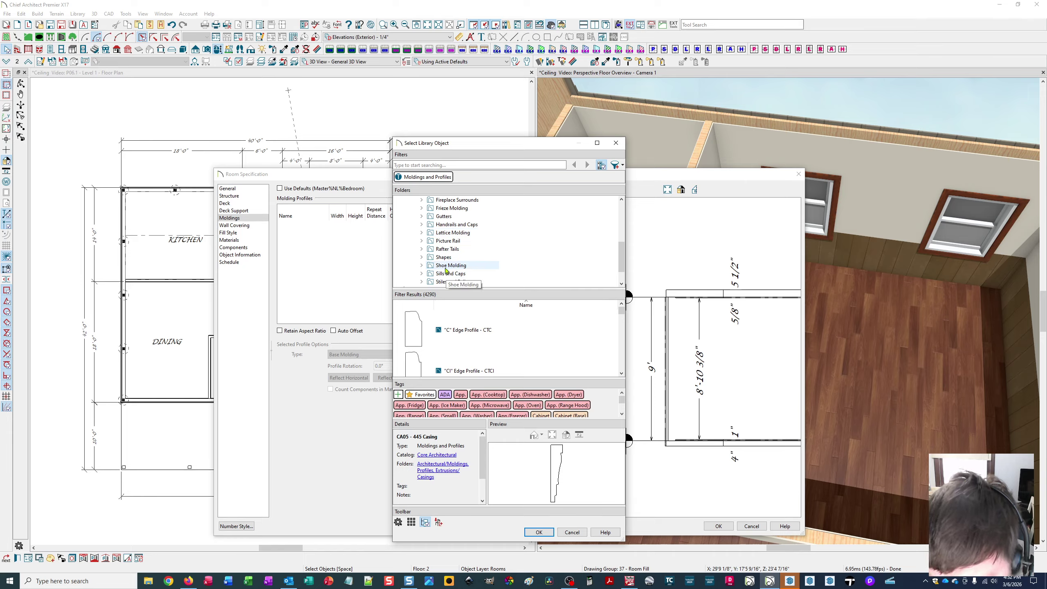
scroll(449, 267, "up", 1)
scroll(466, 262, "up", 3)
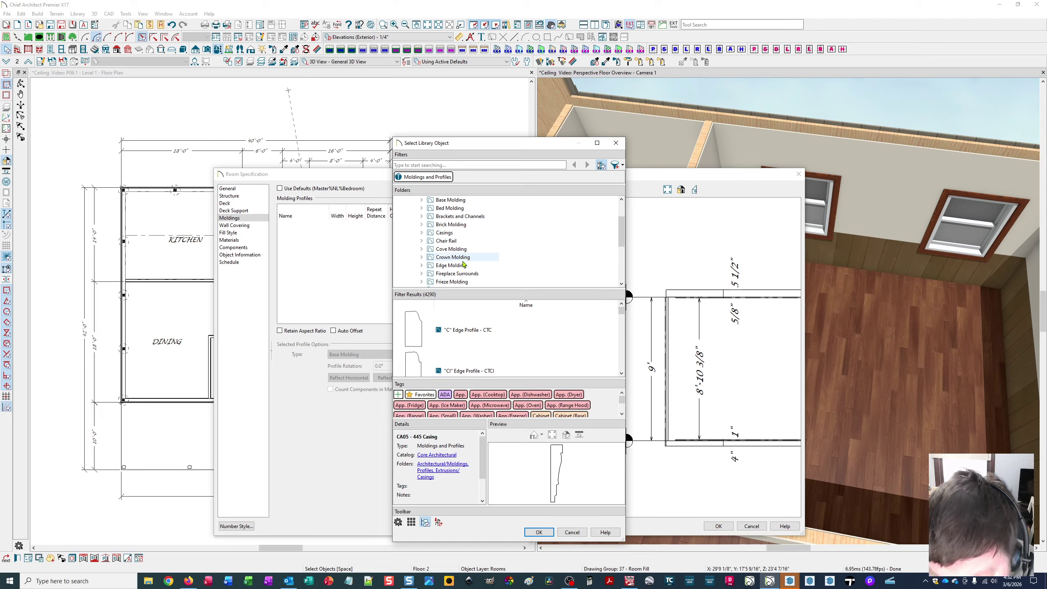
scroll(474, 257, "down", 4)
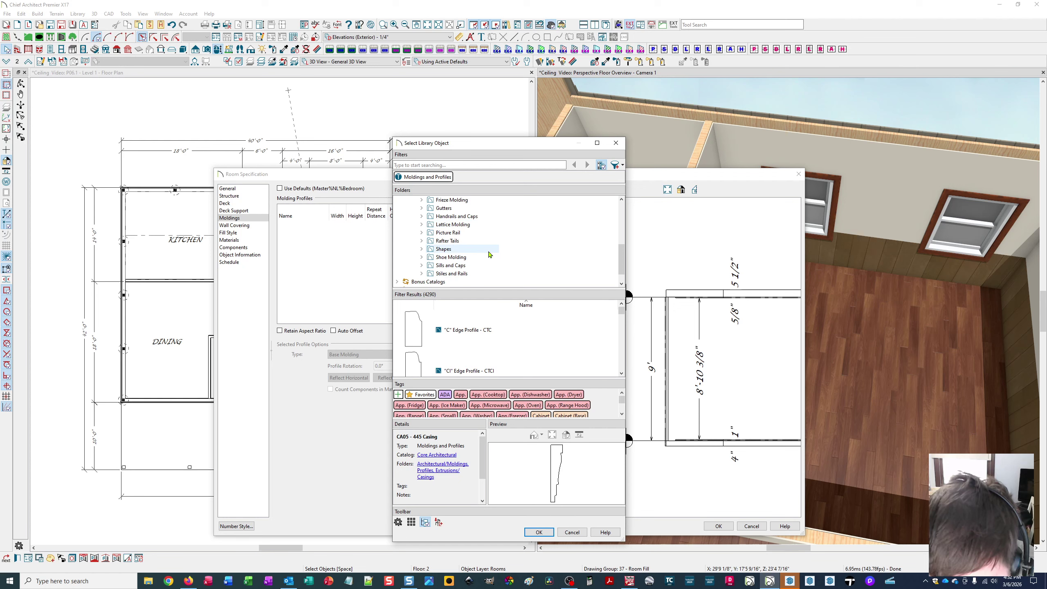
left_click(423, 266)
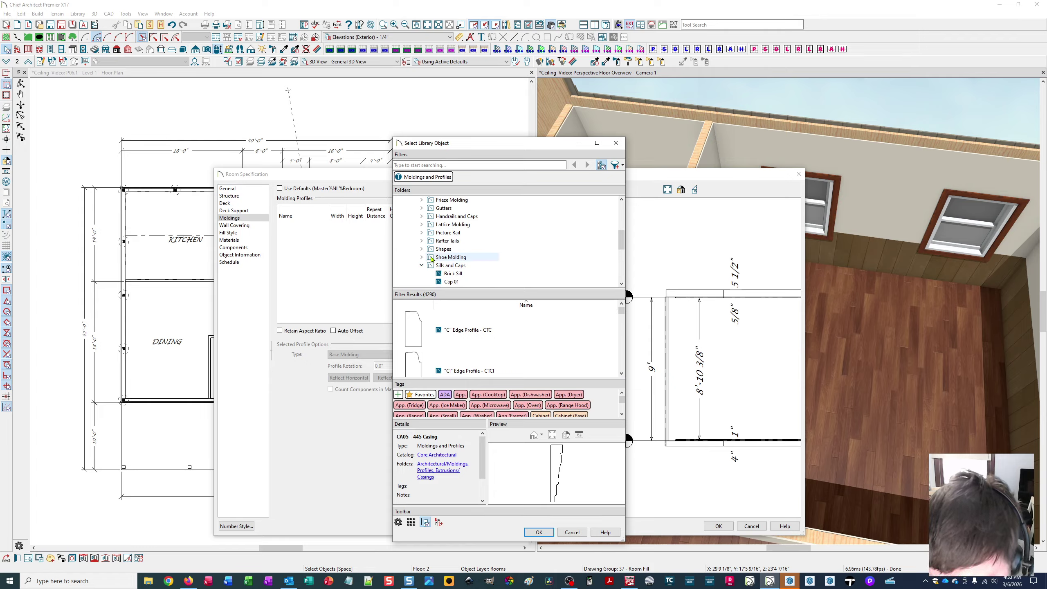
scroll(454, 252, "down", 4)
left_click(456, 249)
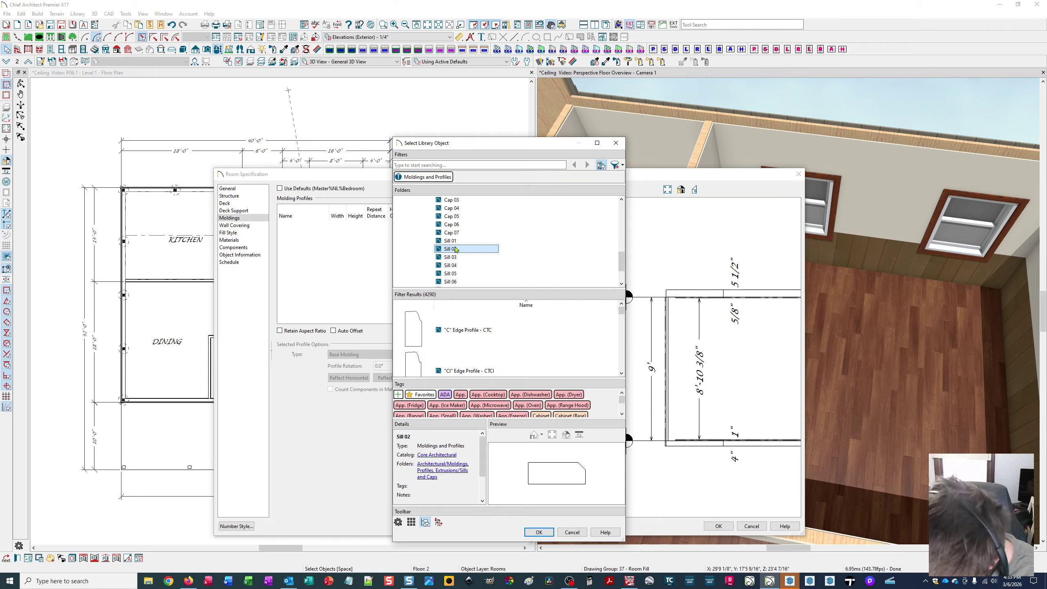
left_click(455, 241)
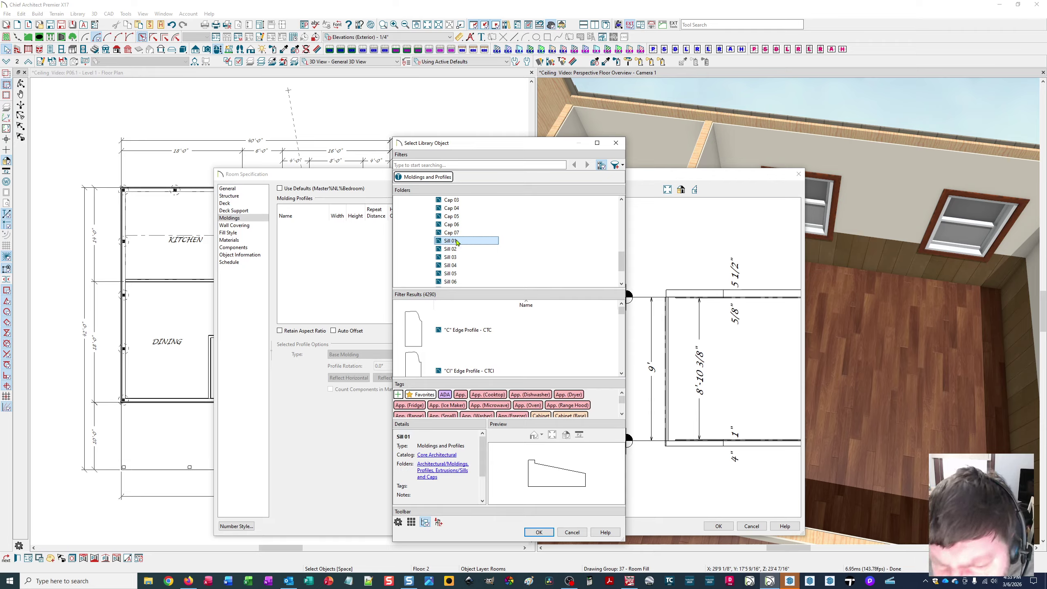
left_click(451, 225)
scroll(449, 239, "up", 3)
left_click(423, 268)
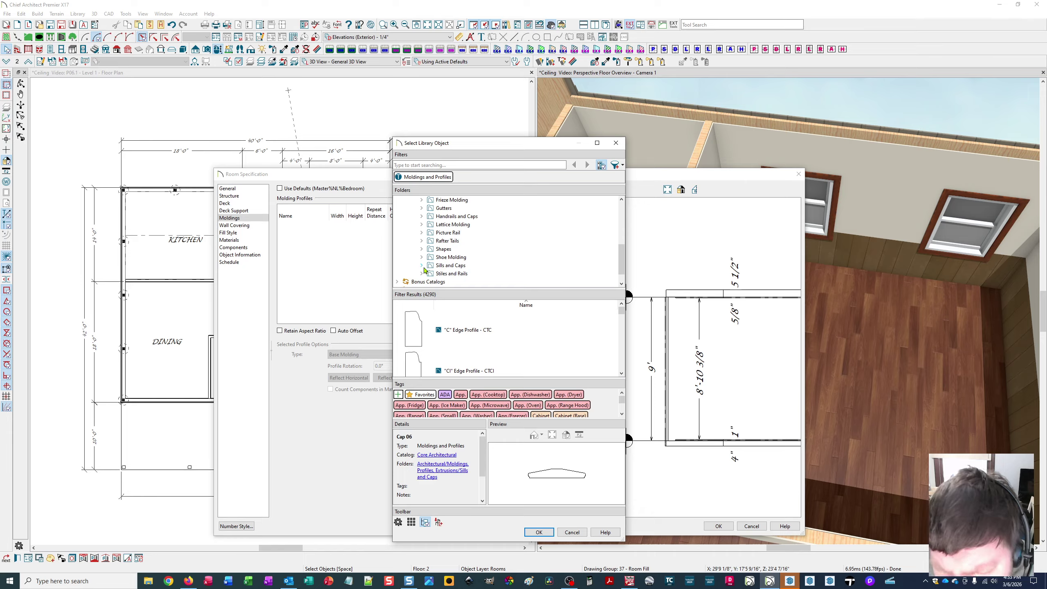
Preview the Chair Rail profiles CR02 through CR07 and the CRB01 backer in the core molding library.
scroll(431, 268, "up", 3)
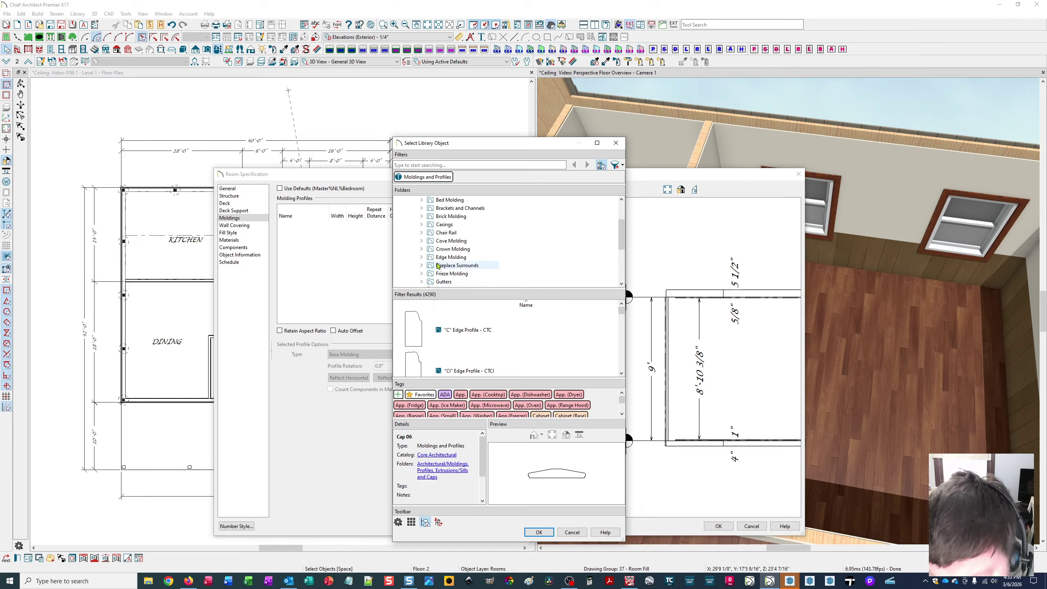
left_click(421, 233)
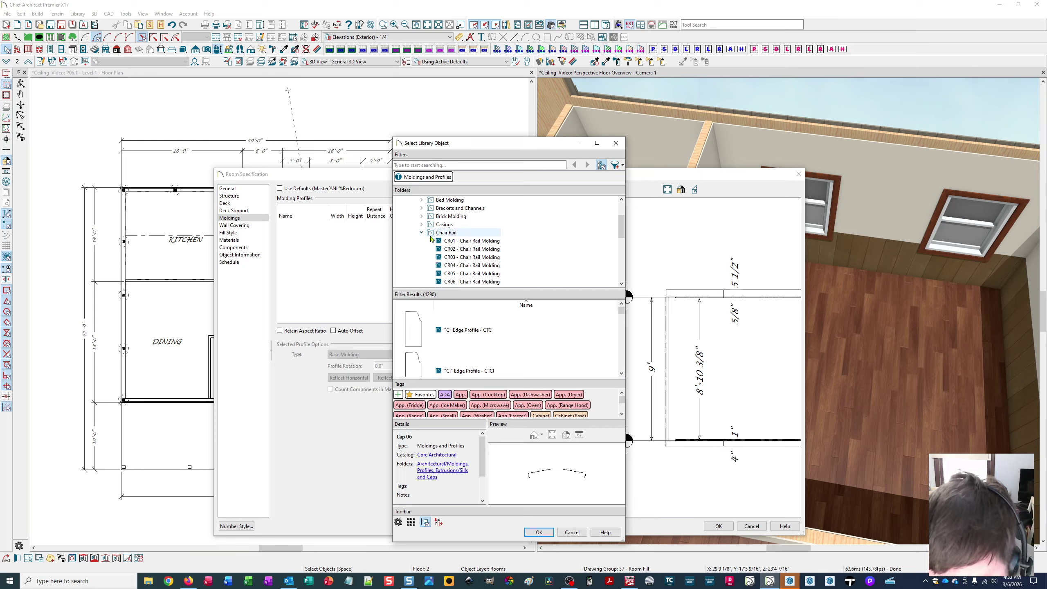
left_click(491, 248)
left_click(493, 266)
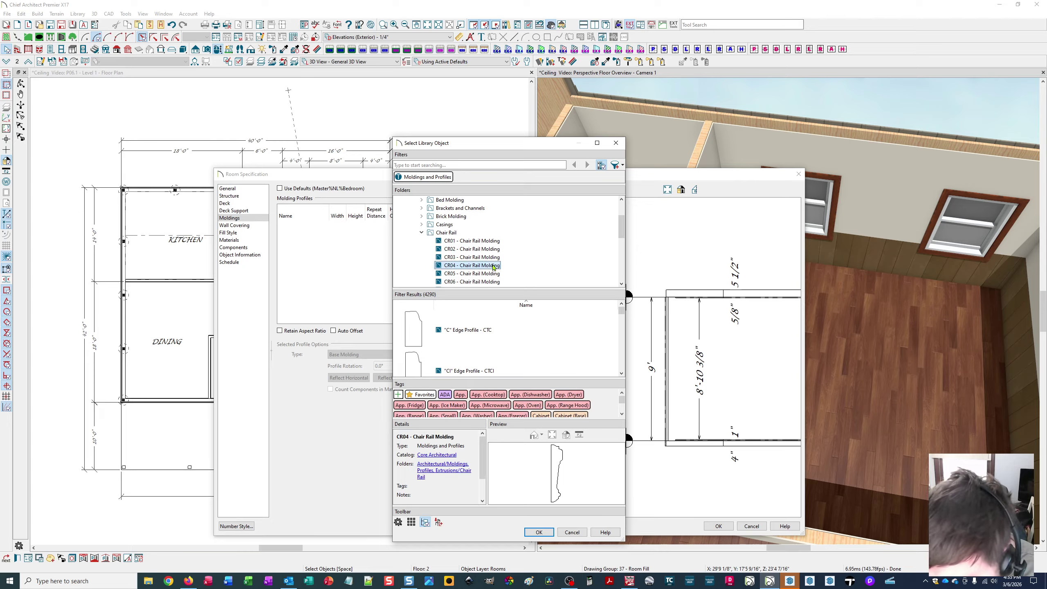
scroll(490, 260, "down", 2)
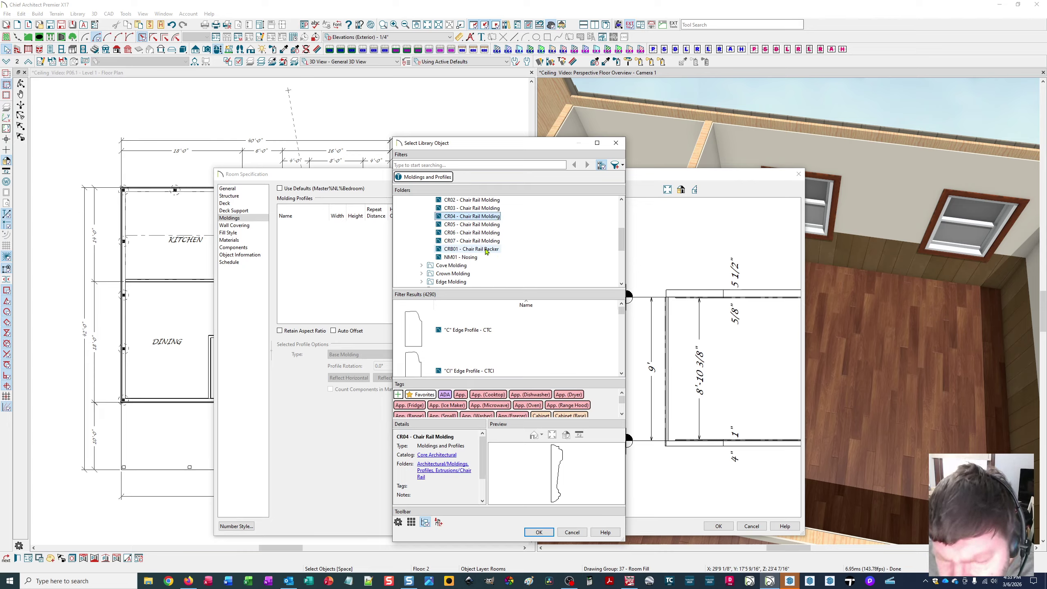
left_click(480, 251)
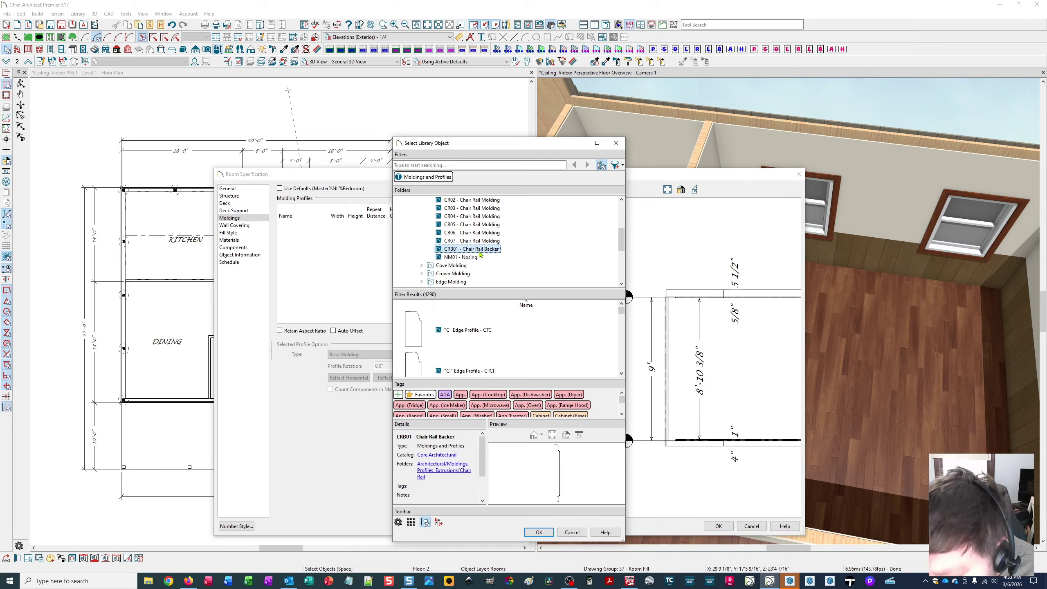
left_click(483, 242)
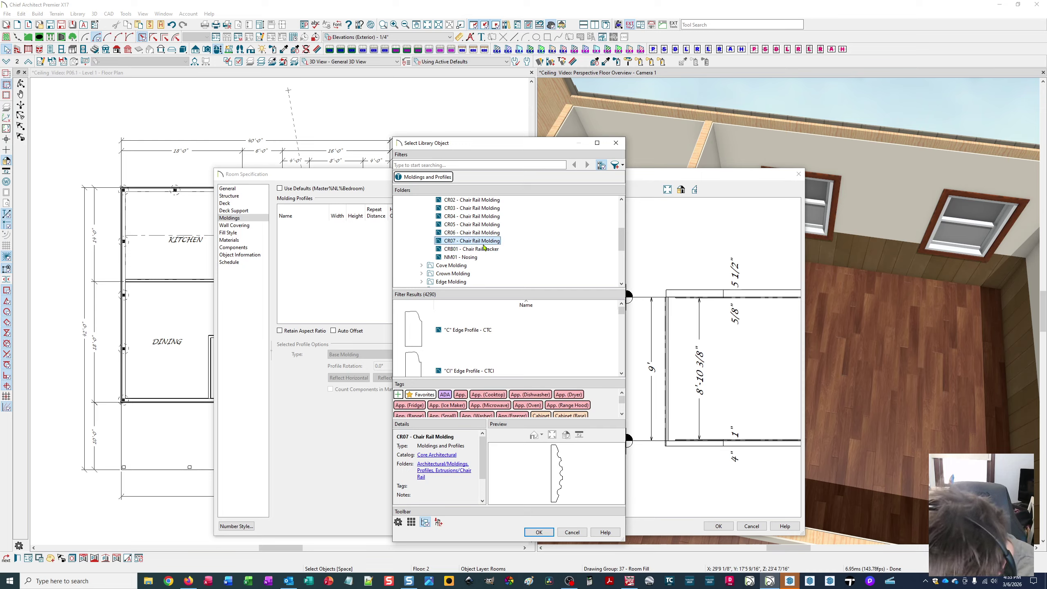
left_click(491, 233)
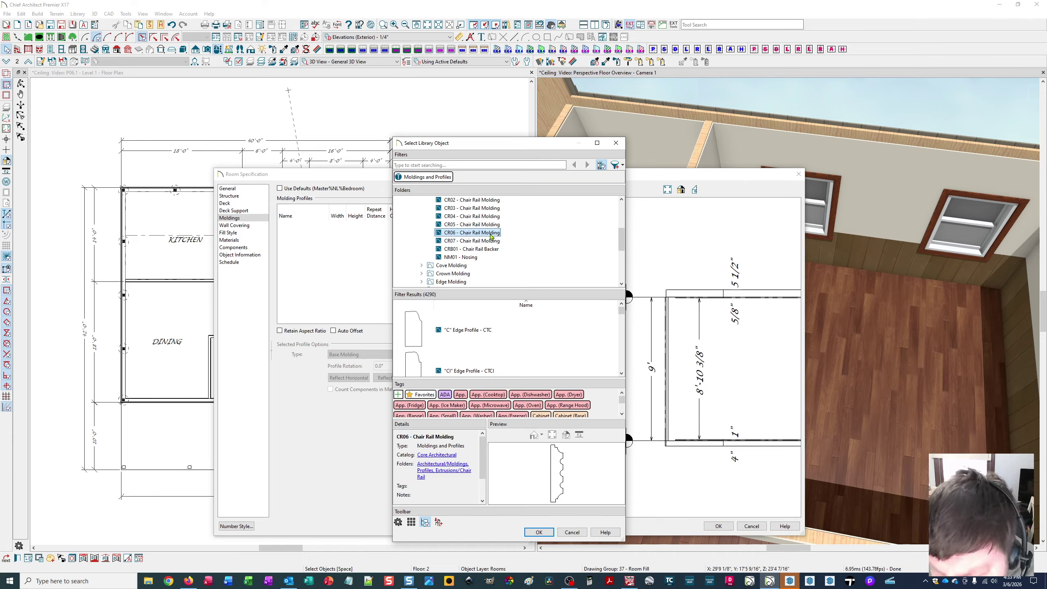
left_click(495, 226)
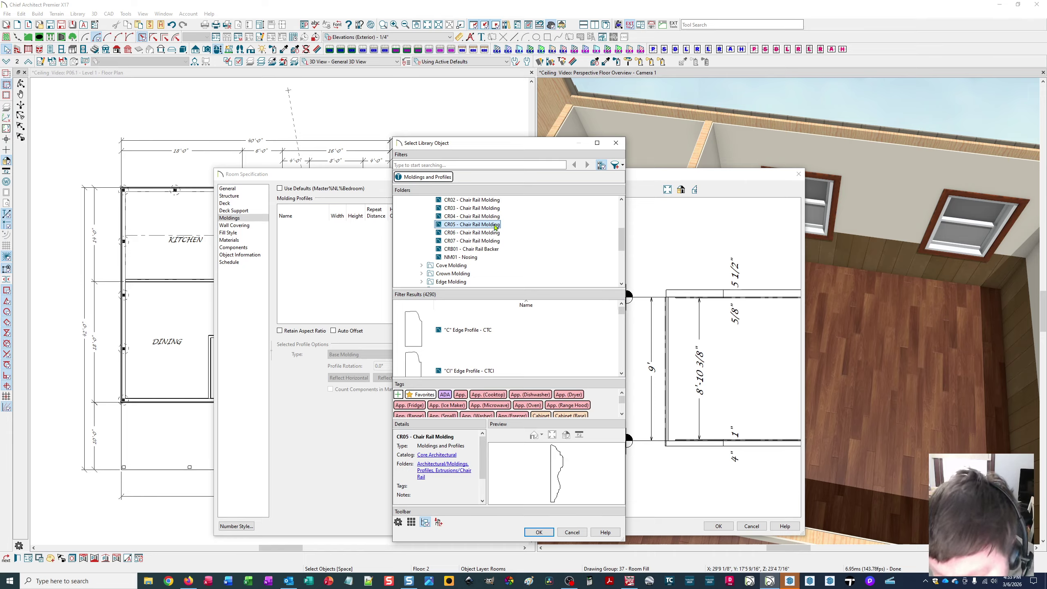
left_click(492, 217)
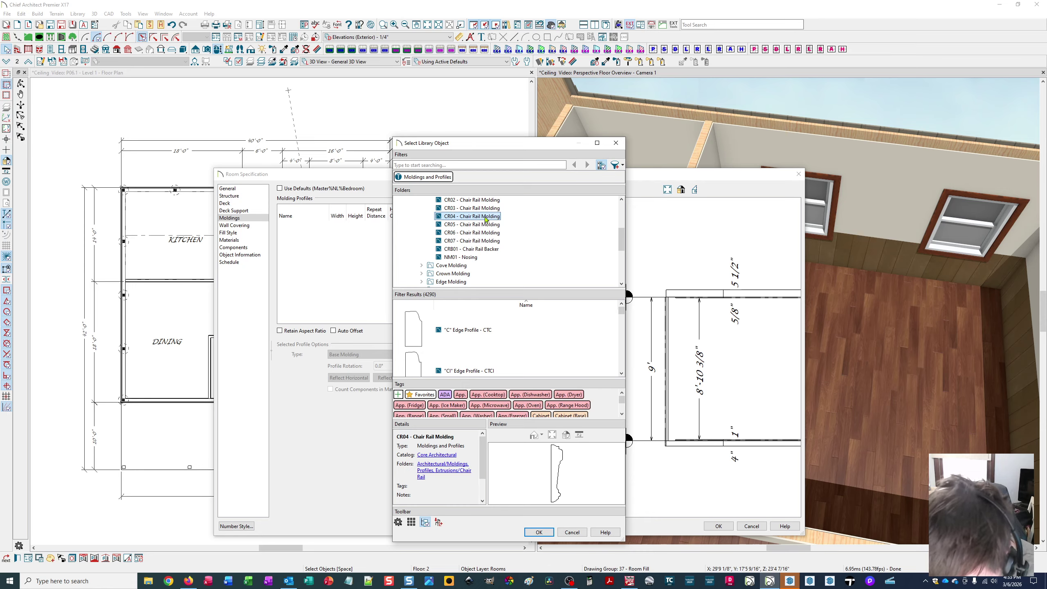
scroll(486, 242, "up", 2)
scroll(487, 241, "down", 1)
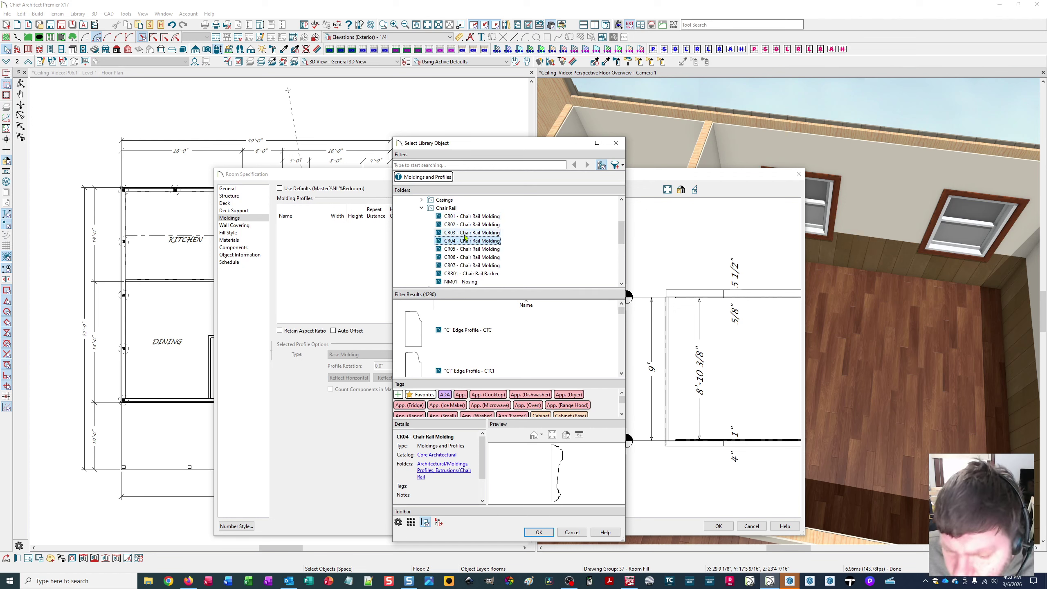
left_click(496, 233)
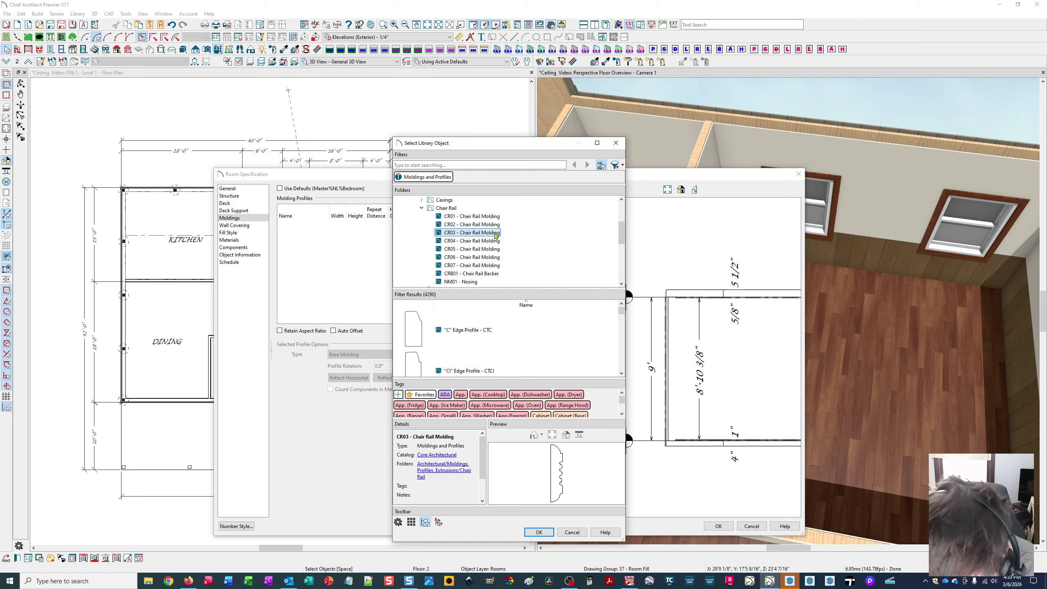
left_click(489, 227)
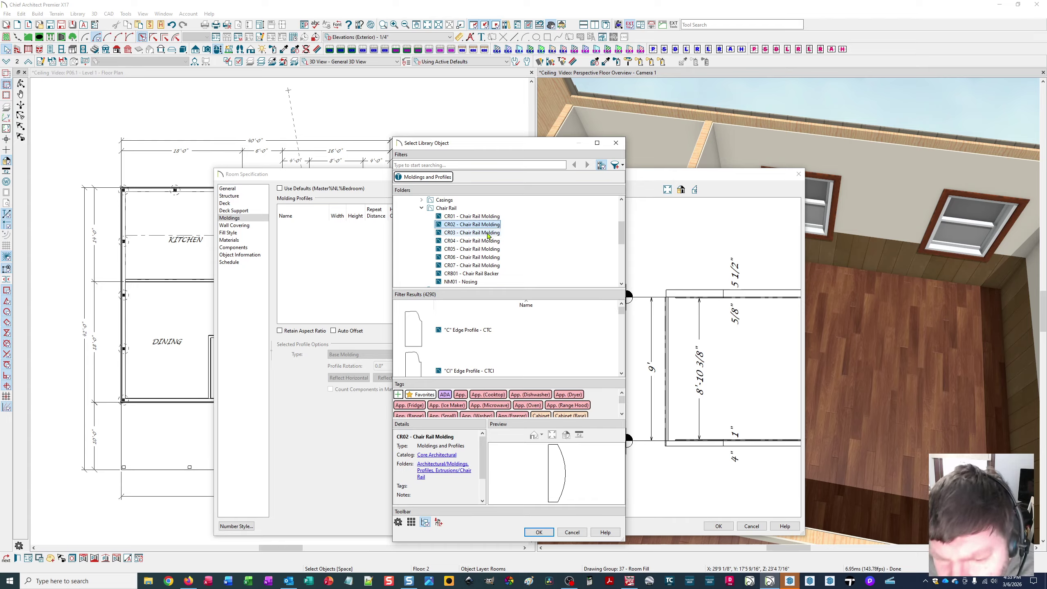
Add CR05 - Chair Rail Molding to the Master Bedroom's molding profiles and set its type to Chair Rail.
left_click(494, 257)
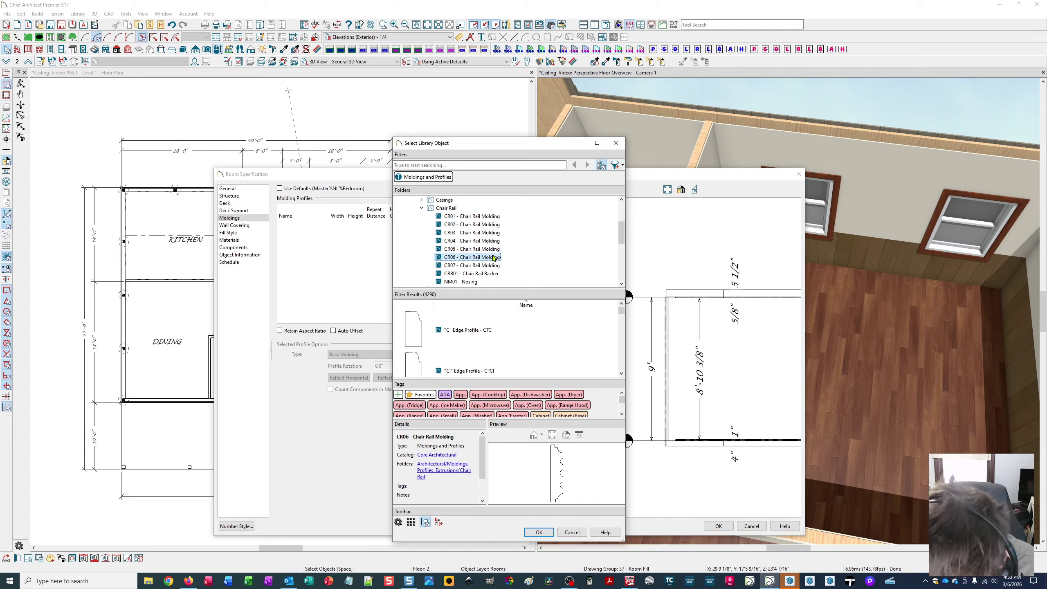
left_click(494, 250)
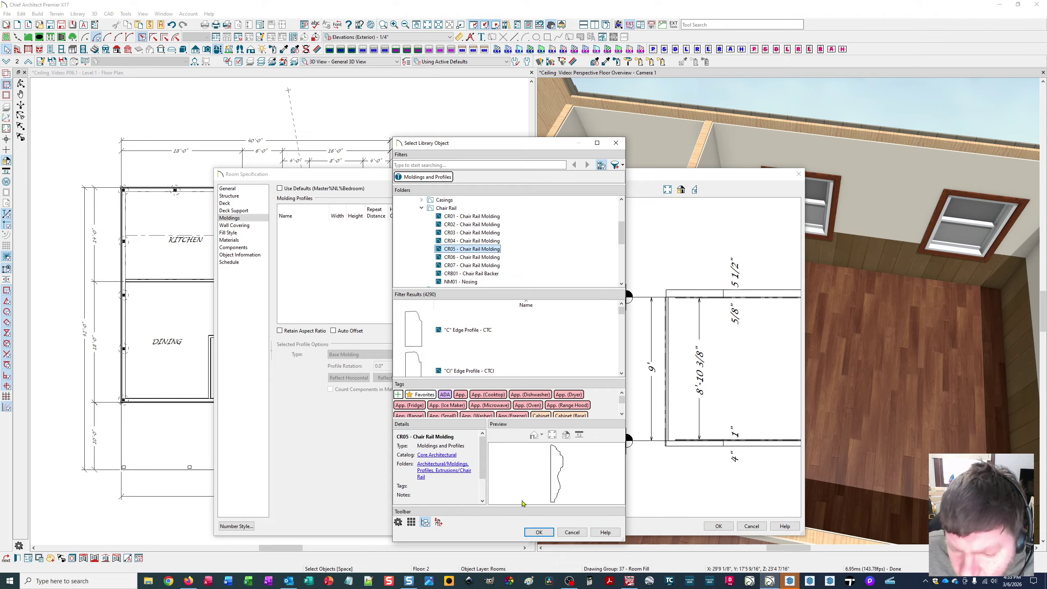
left_click(542, 534)
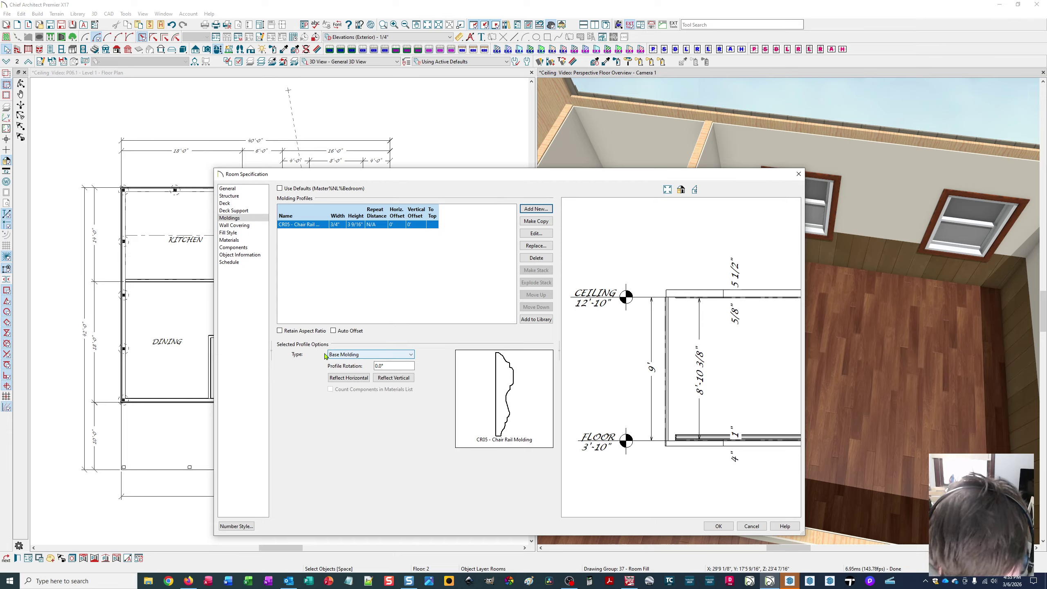
left_click(343, 355)
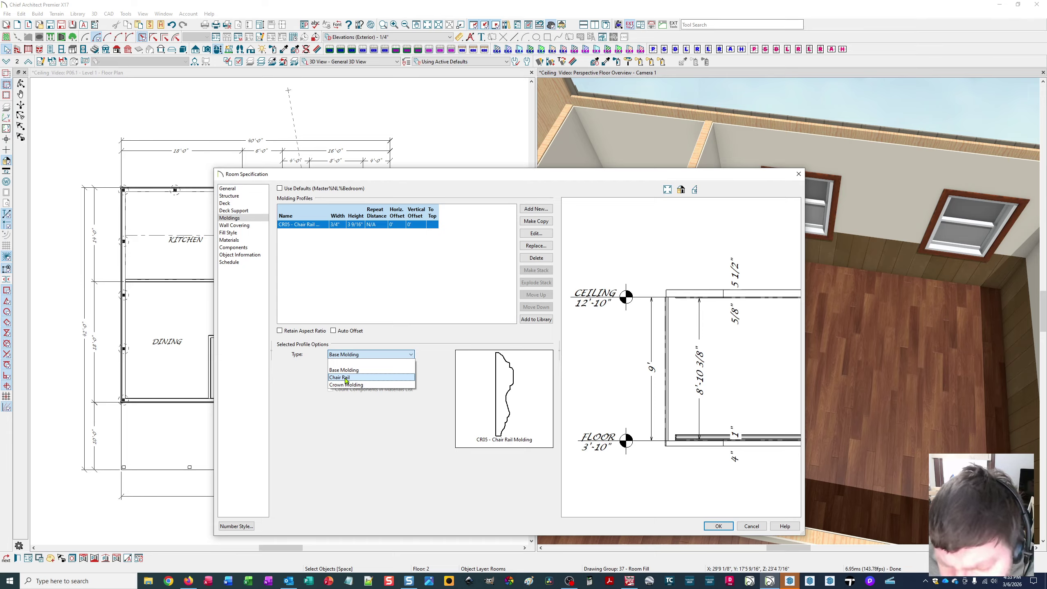
left_click(346, 377)
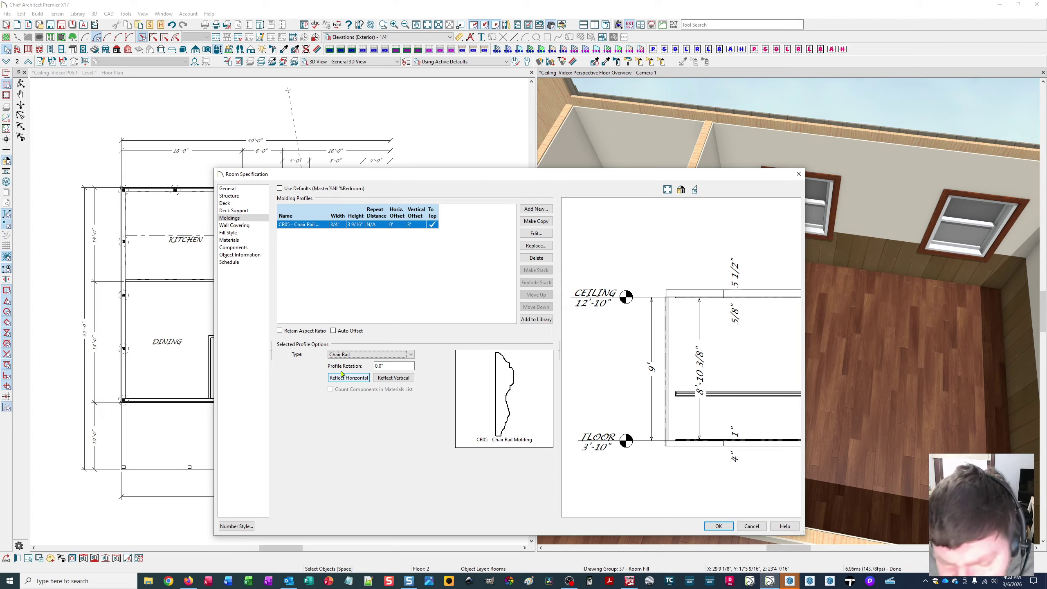
Set the CR05 chair rail's vertical offset to 0.
left_click(413, 225)
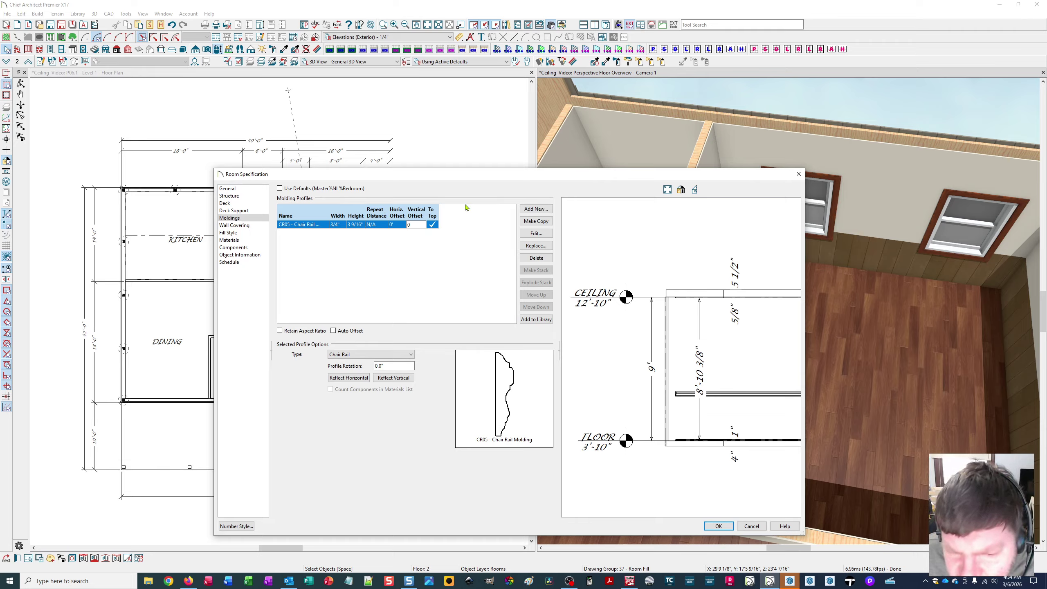
left_click(387, 268)
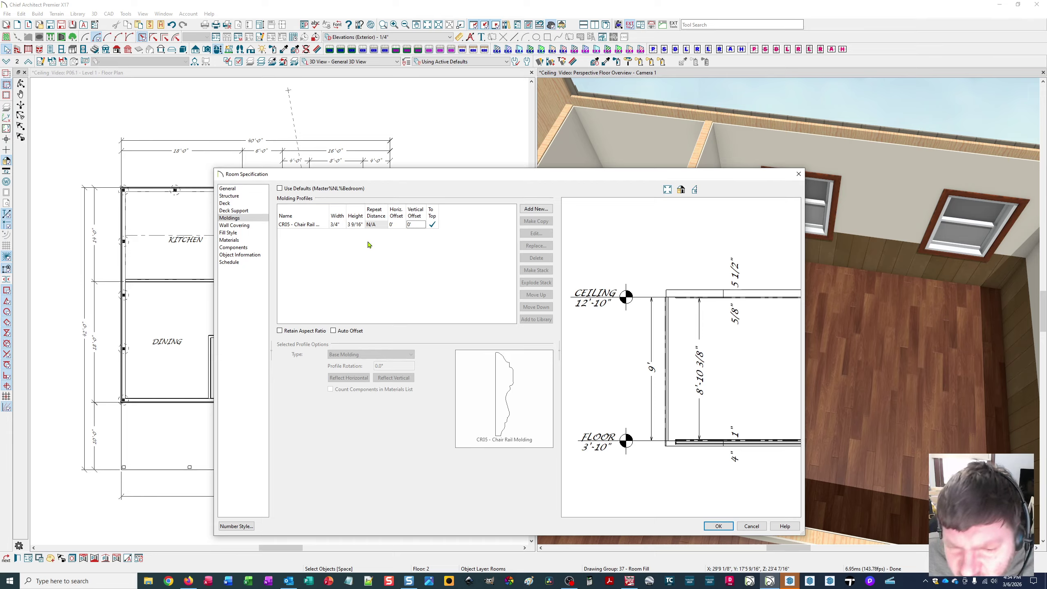
Set the CR05 chair rail's vertical offset to 36" and apply the room specification.
left_click(412, 227)
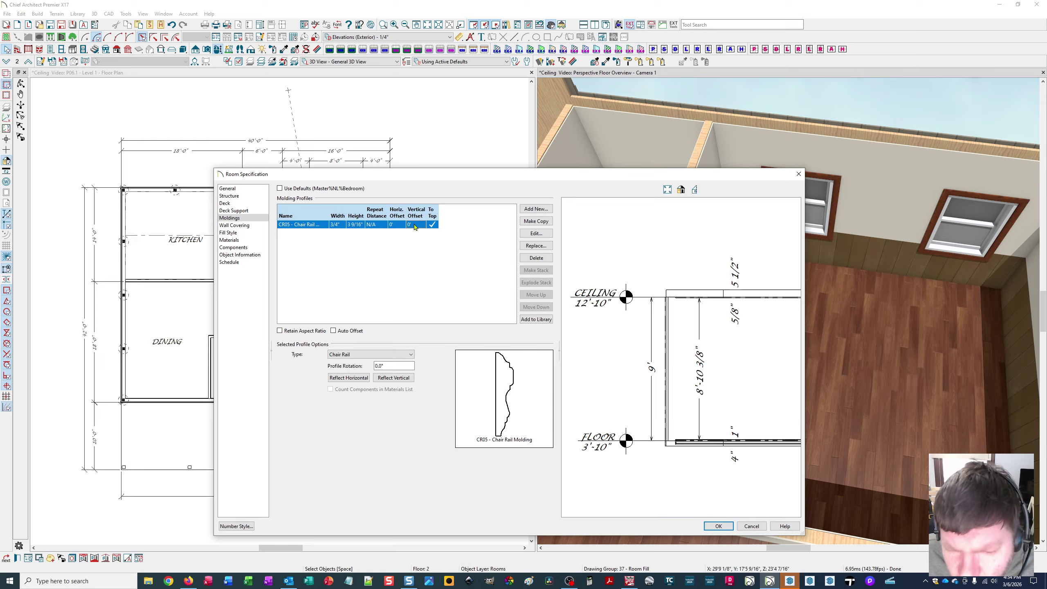
left_click(415, 225)
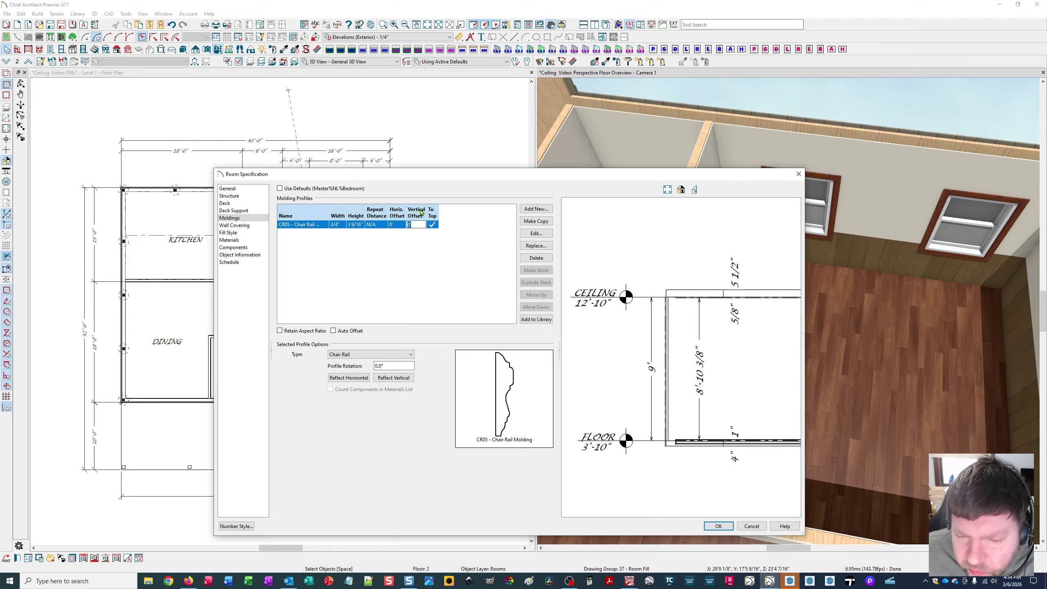
type("36\"")
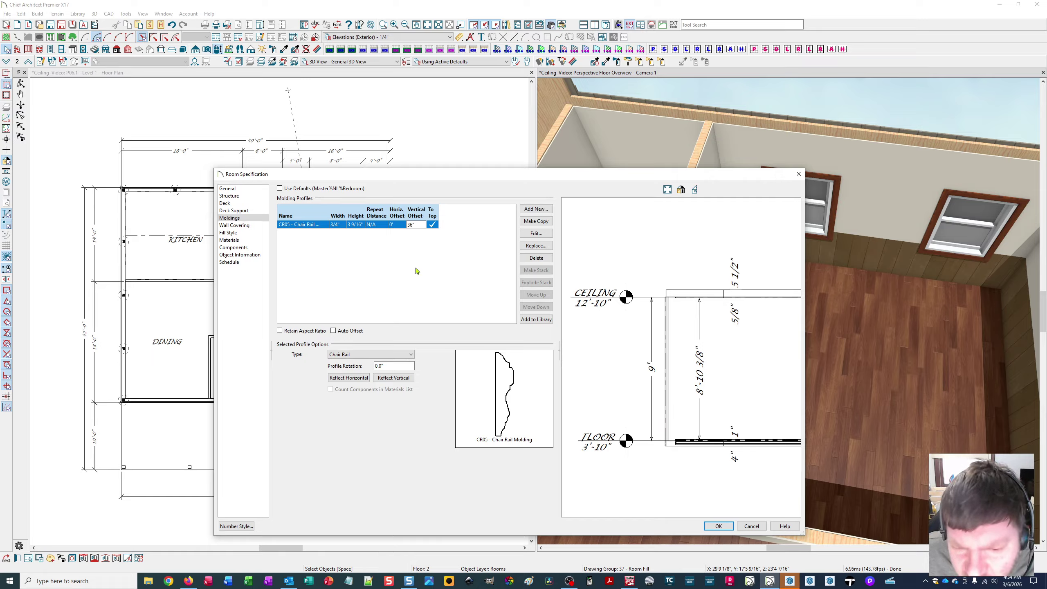
left_click(417, 271)
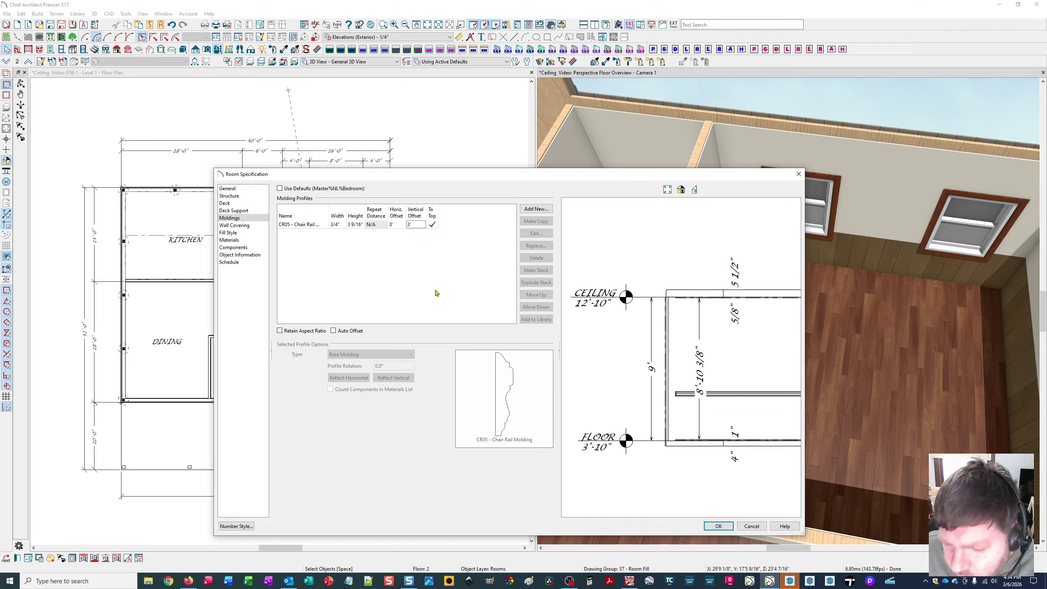
left_click(715, 527)
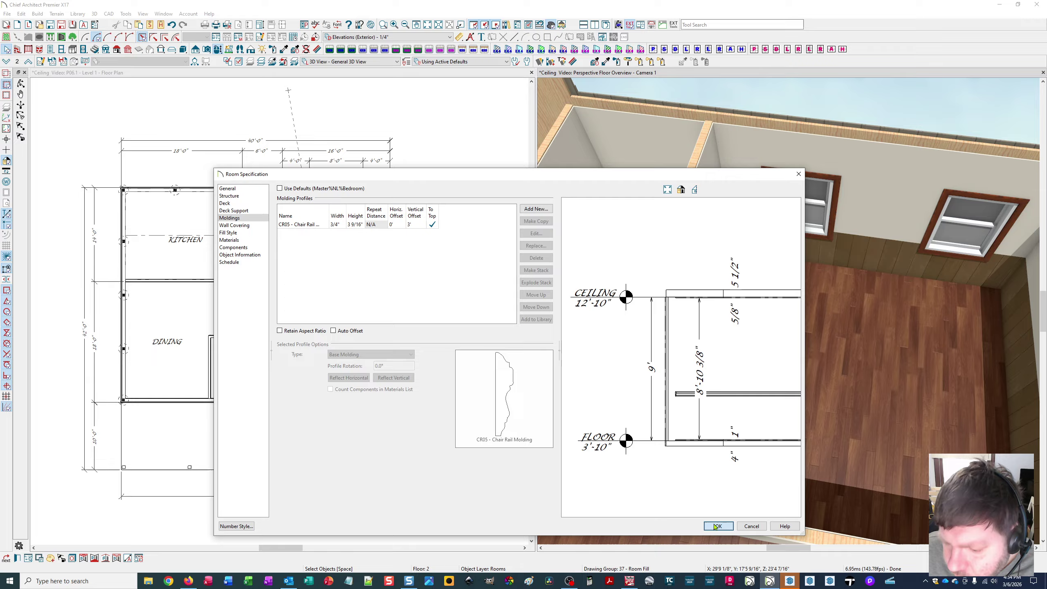
left_click(710, 524)
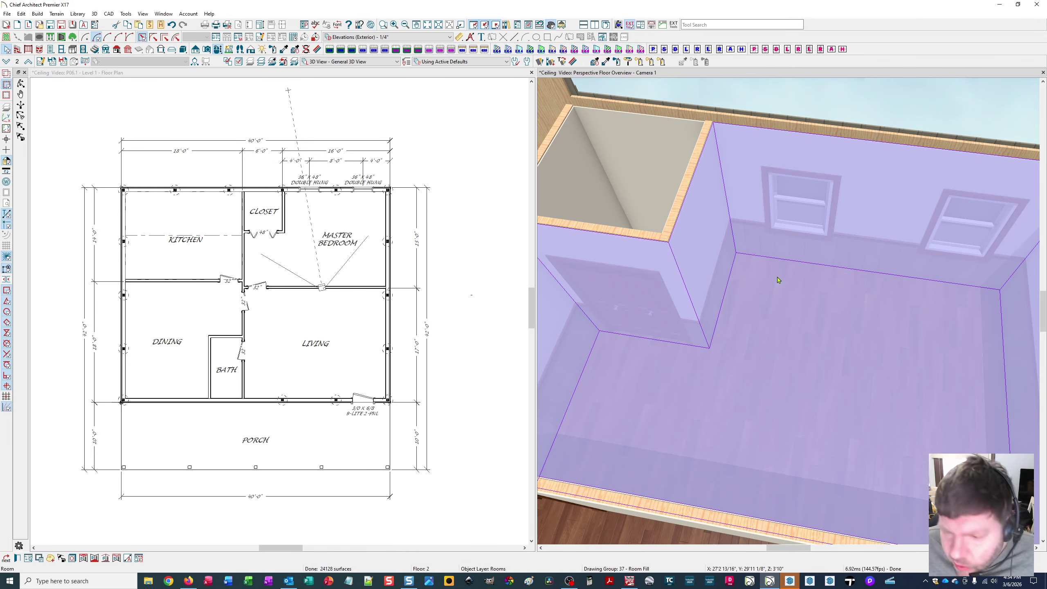
Inspect the chair rail above the paneling in the 3D overview and reopen the Master Bedroom's room specification.
middle_click_drag(826, 89, 761, 276)
scroll(755, 276, "up", 6)
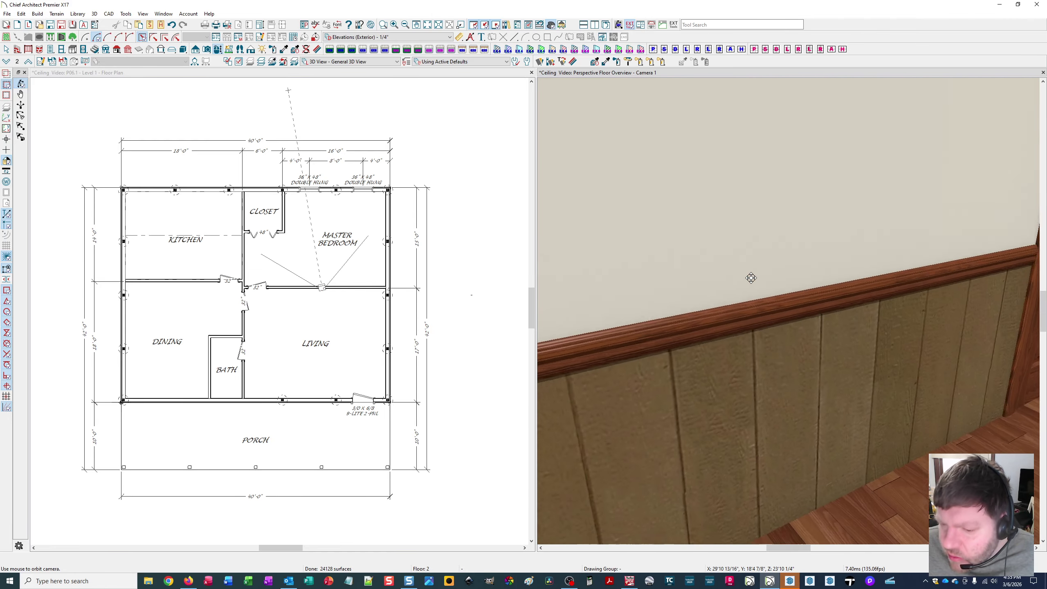
scroll(751, 278, "down", 5)
scroll(739, 278, "up", 4)
middle_click_drag(734, 274, 680, 284)
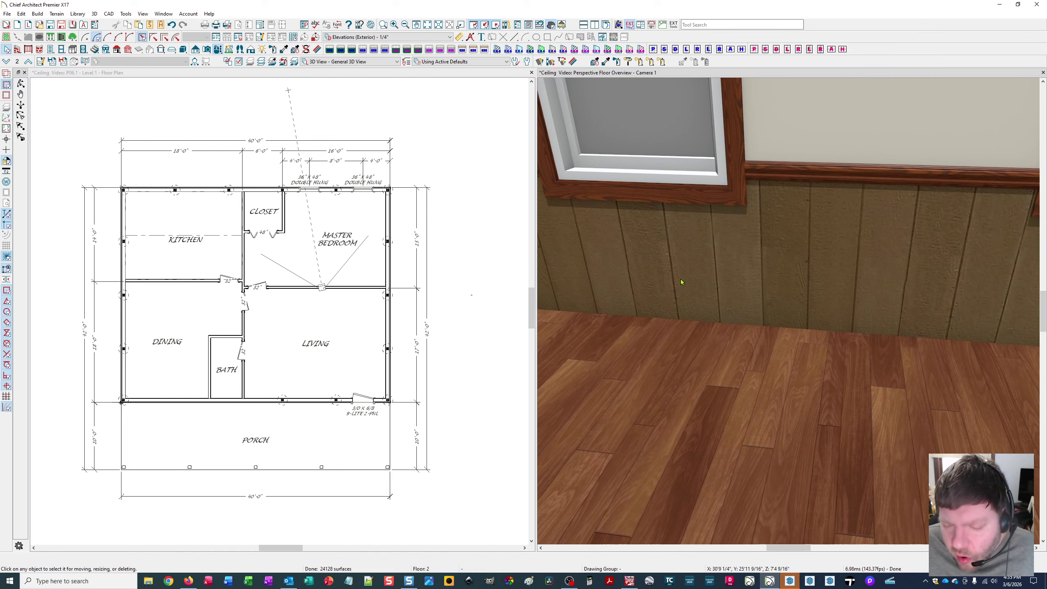
left_click(824, 243)
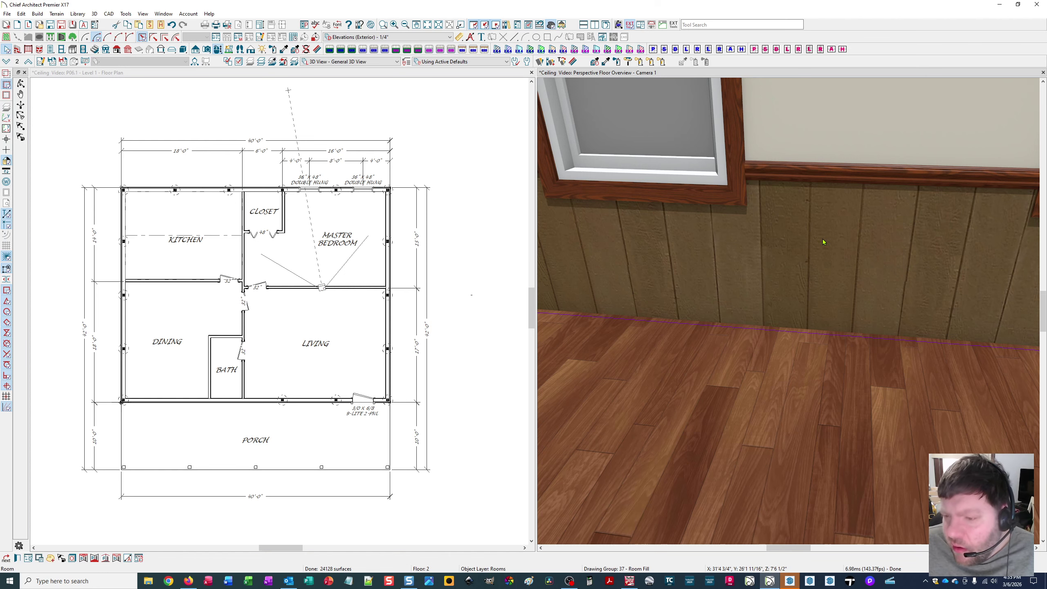
double_click(773, 242)
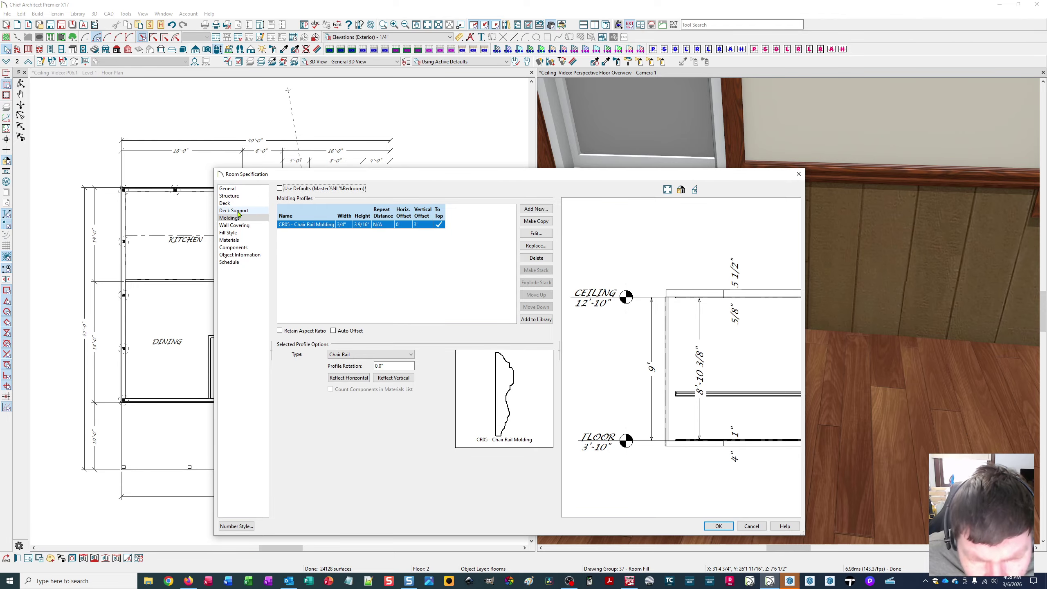
Compare the wall covering's height and position settings with the chair rail's molding profile settings.
left_click(243, 226)
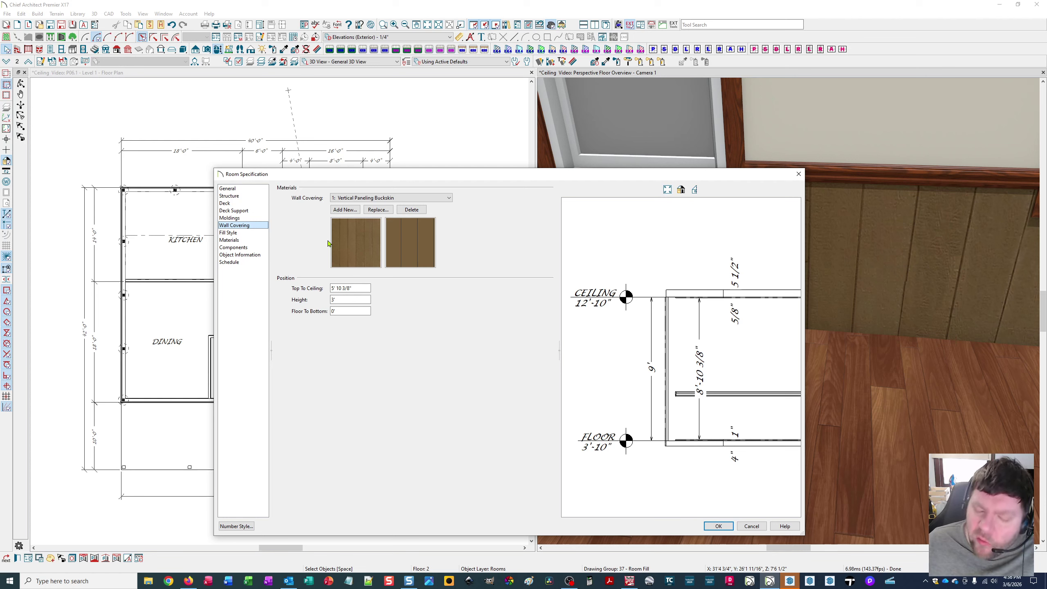
left_click(355, 298)
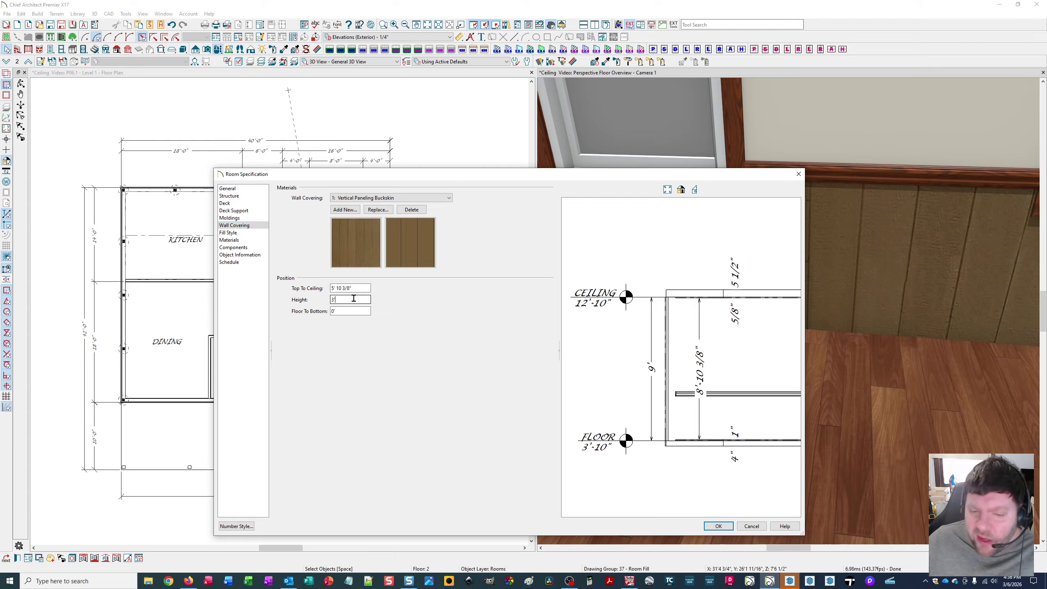
key("Tab")
key("shift+Tab")
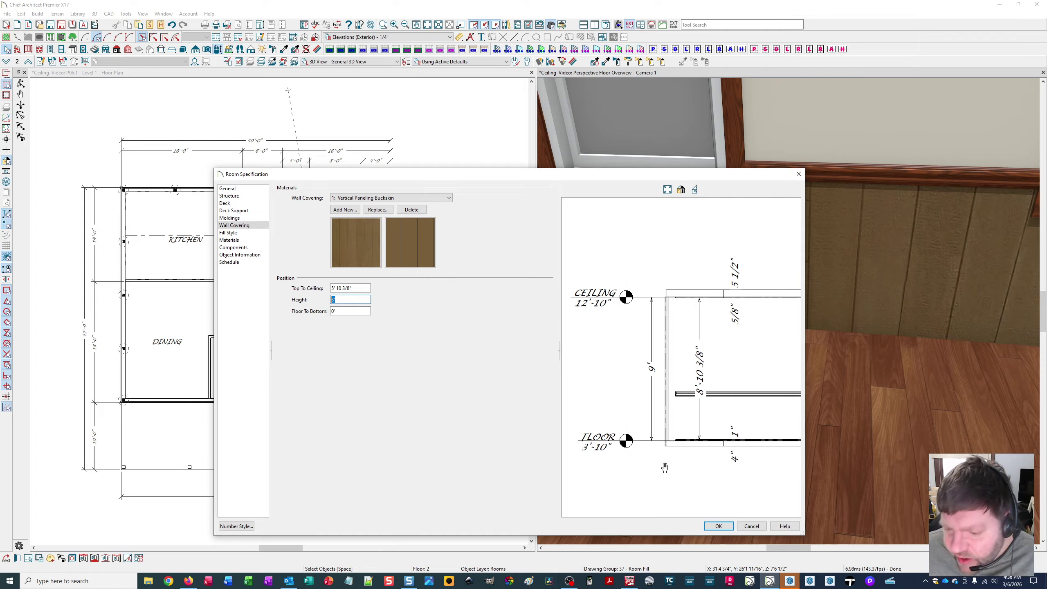
left_click(720, 527)
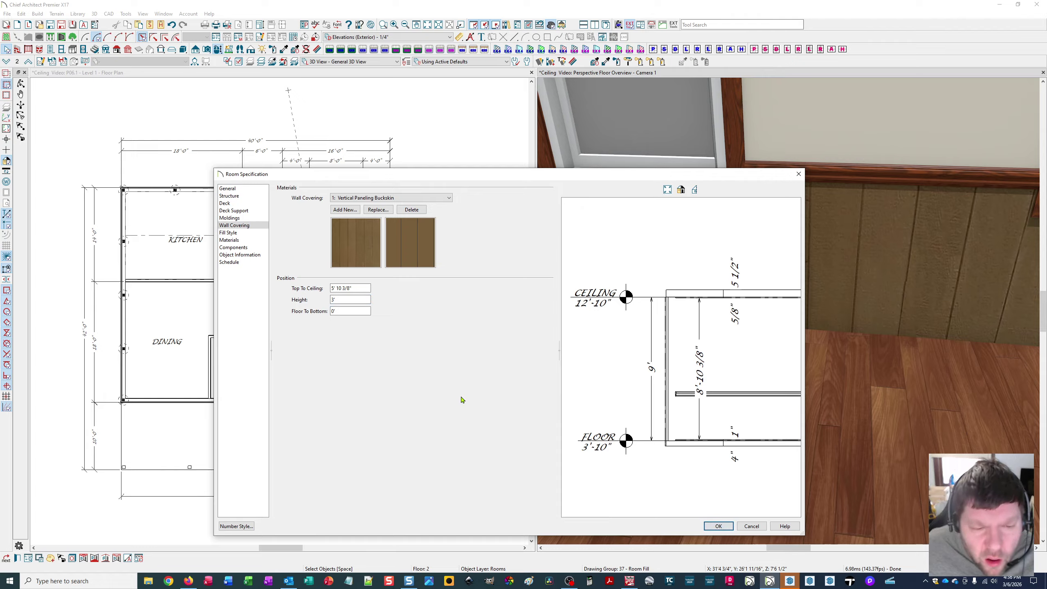
left_click(235, 211)
left_click(233, 218)
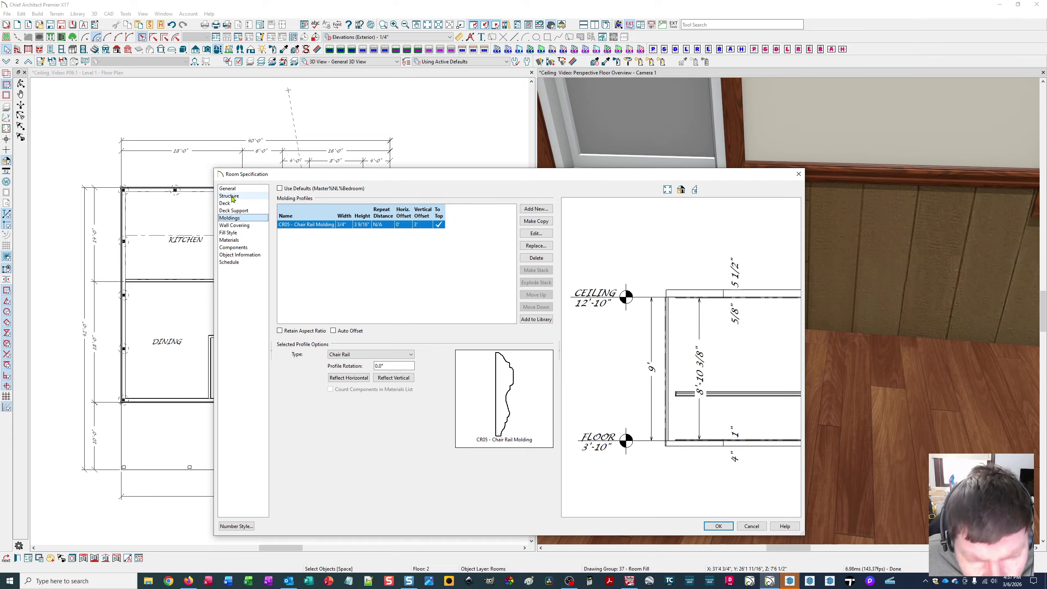
left_click(234, 225)
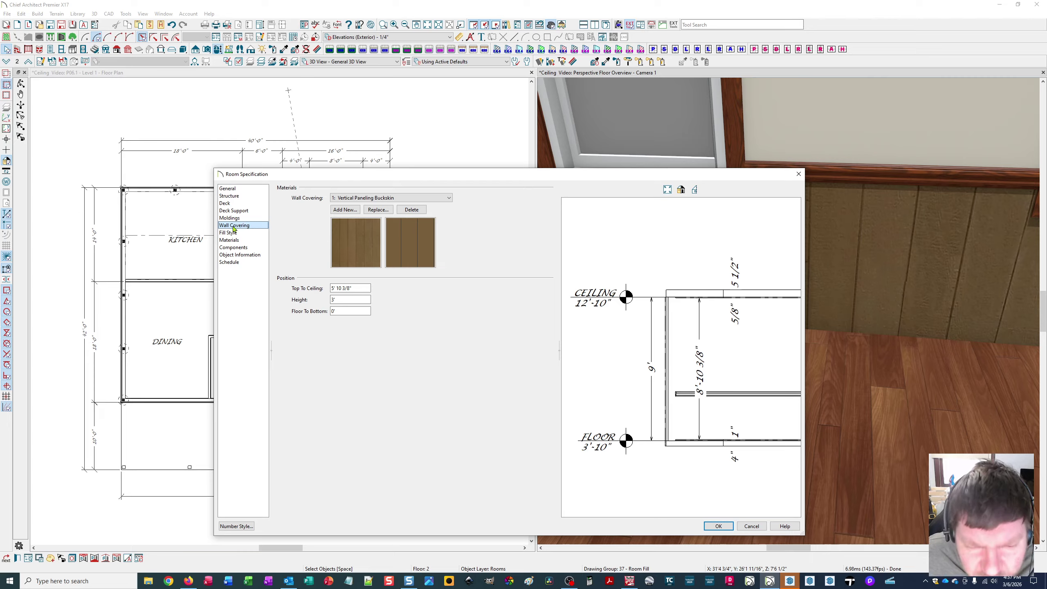
Delete the Vertical Paneling Buckskin wall covering and the CR05 chair rail from the Master Bedroom, and apply the room specification.
left_click(412, 210)
left_click(412, 209)
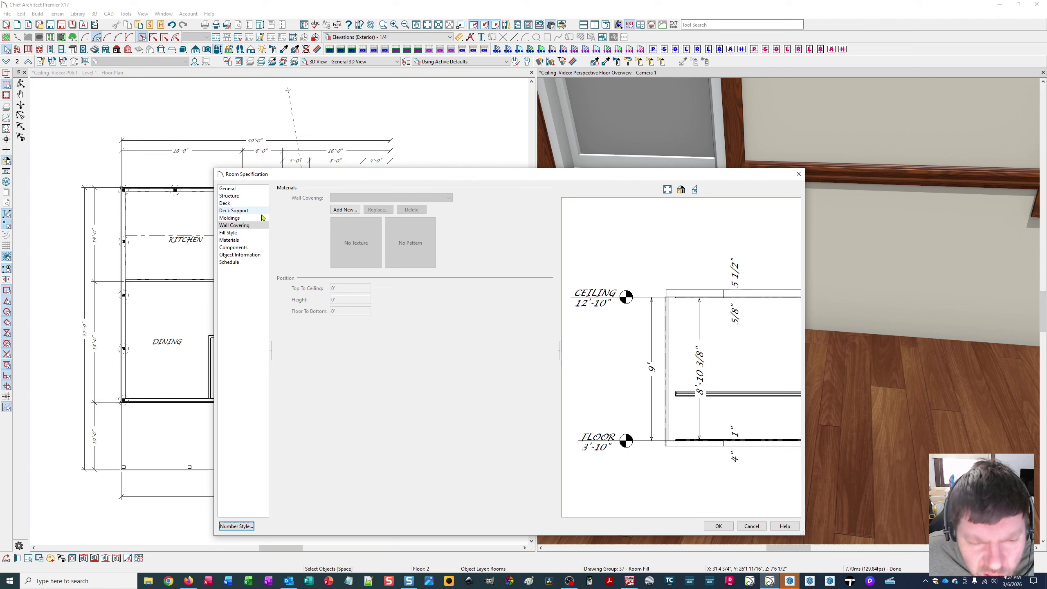
left_click(229, 218)
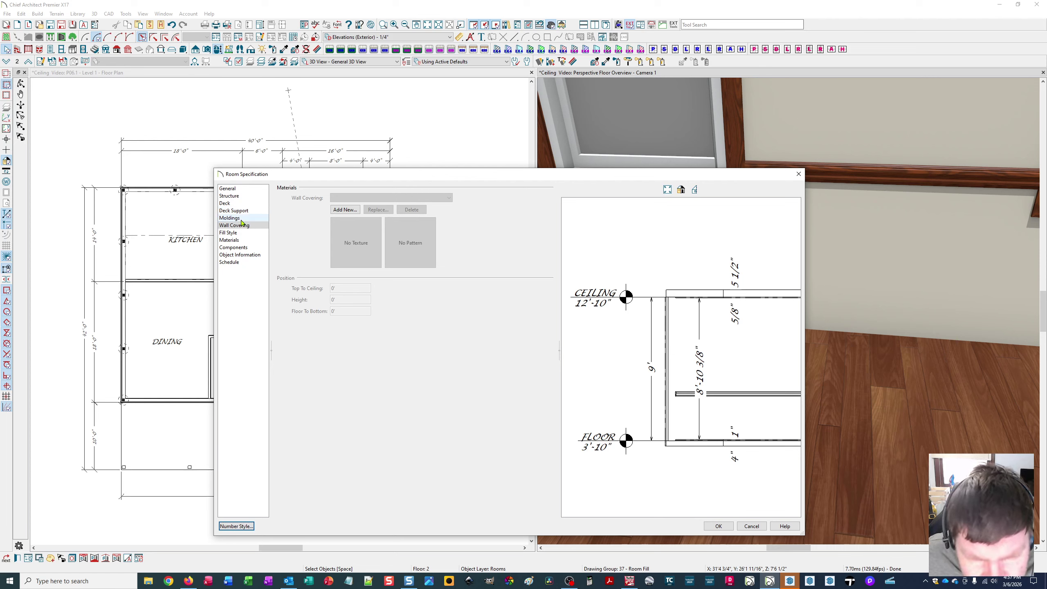
left_click(549, 260)
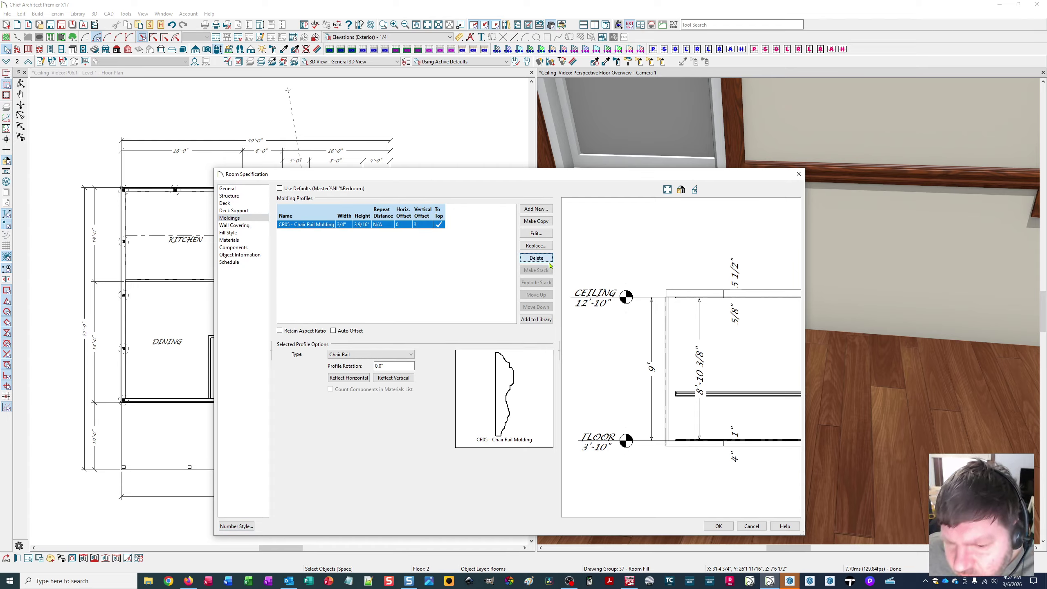
left_click(544, 260)
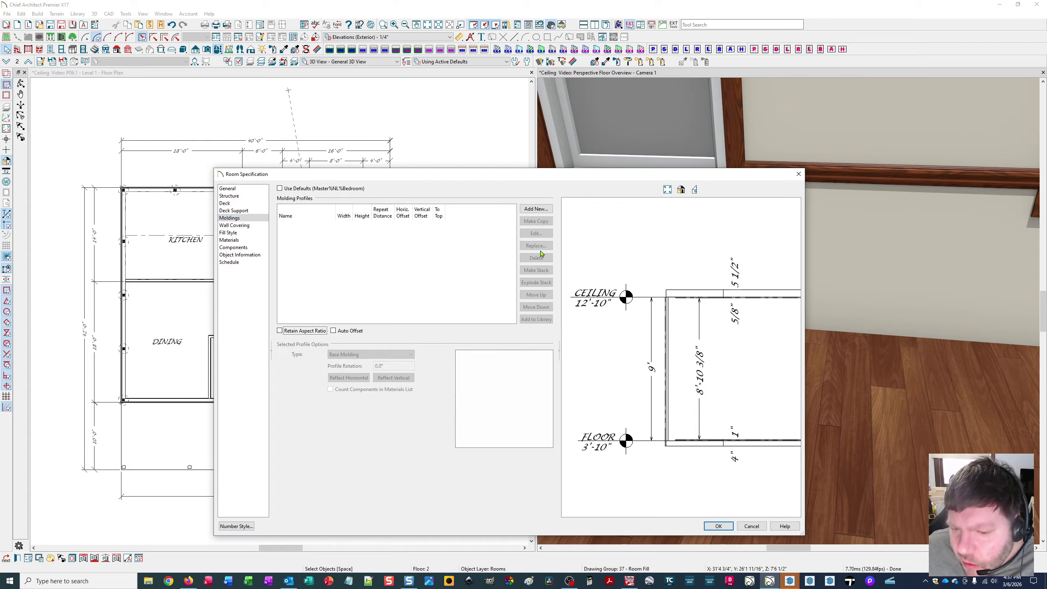
left_click(729, 528)
Examine the Master Bedroom walls in the 3D overview and select the exterior wall containing the two windows.
scroll(594, 314, "down", 4)
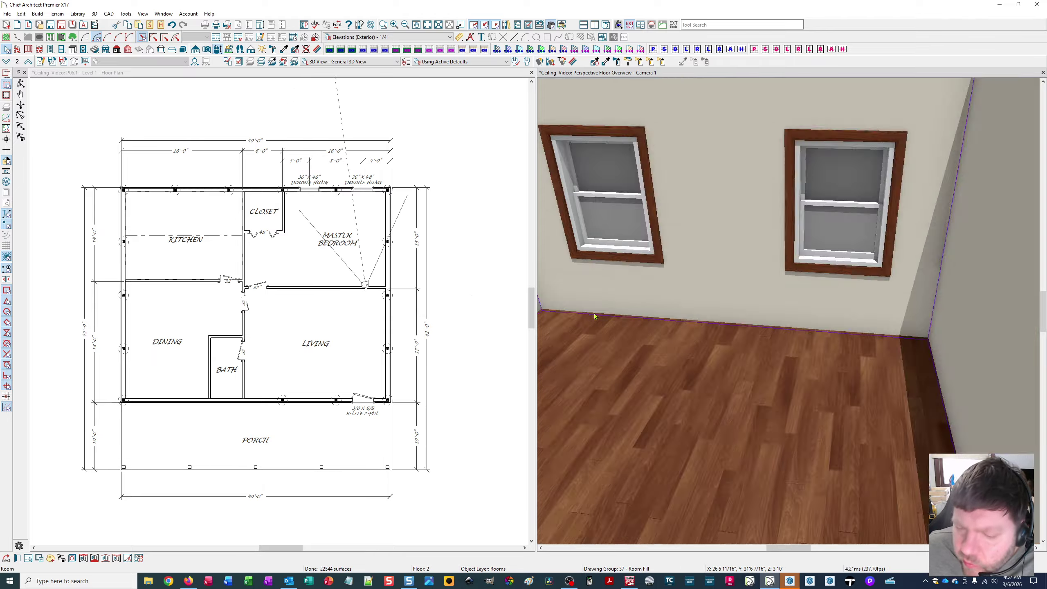
scroll(594, 323, "up", 2)
scroll(590, 326, "down", 4)
scroll(619, 347, "up", 3)
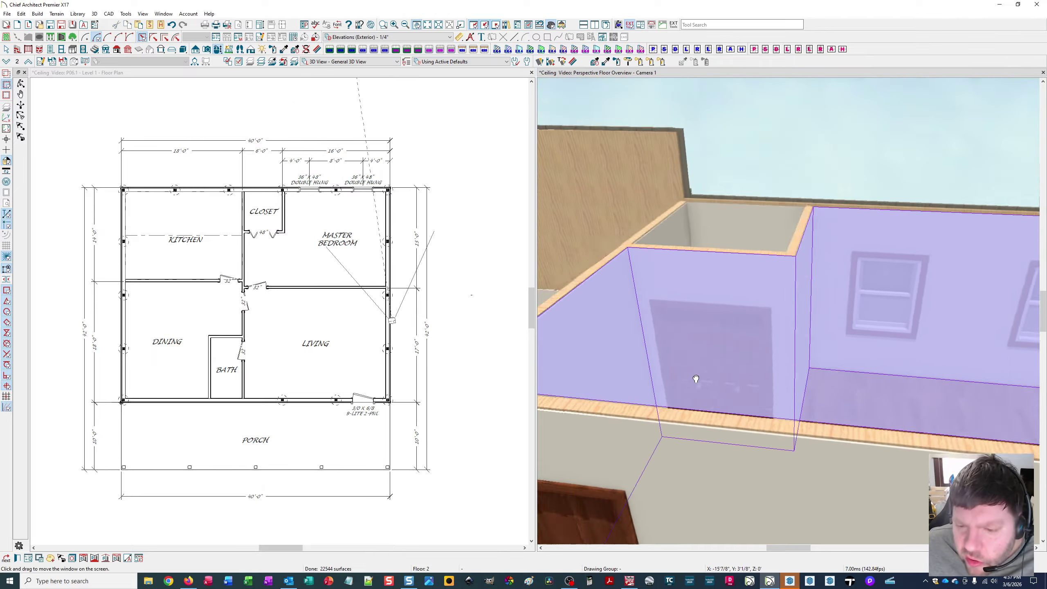
scroll(675, 361, "down", 4)
scroll(676, 388, "up", 2)
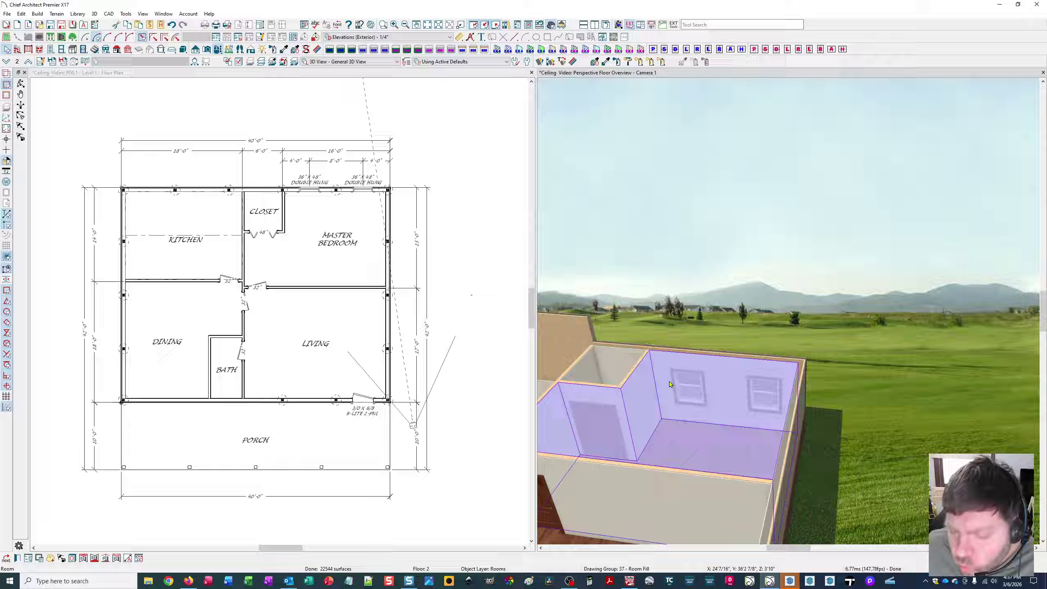
scroll(670, 384, "down", 4)
scroll(677, 388, "up", 5)
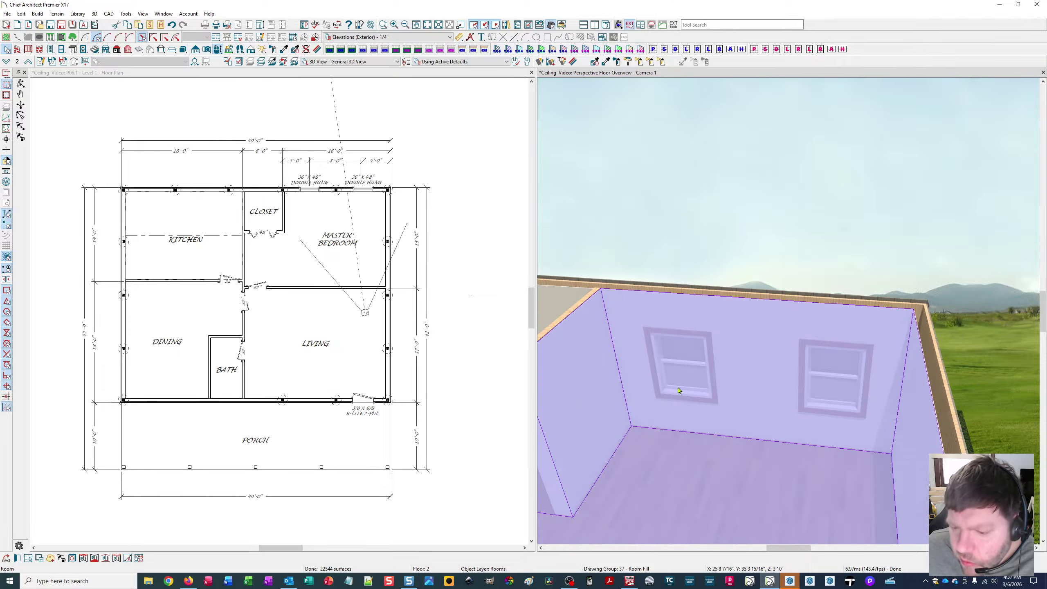
left_click(761, 403)
scroll(759, 403, "up", 2)
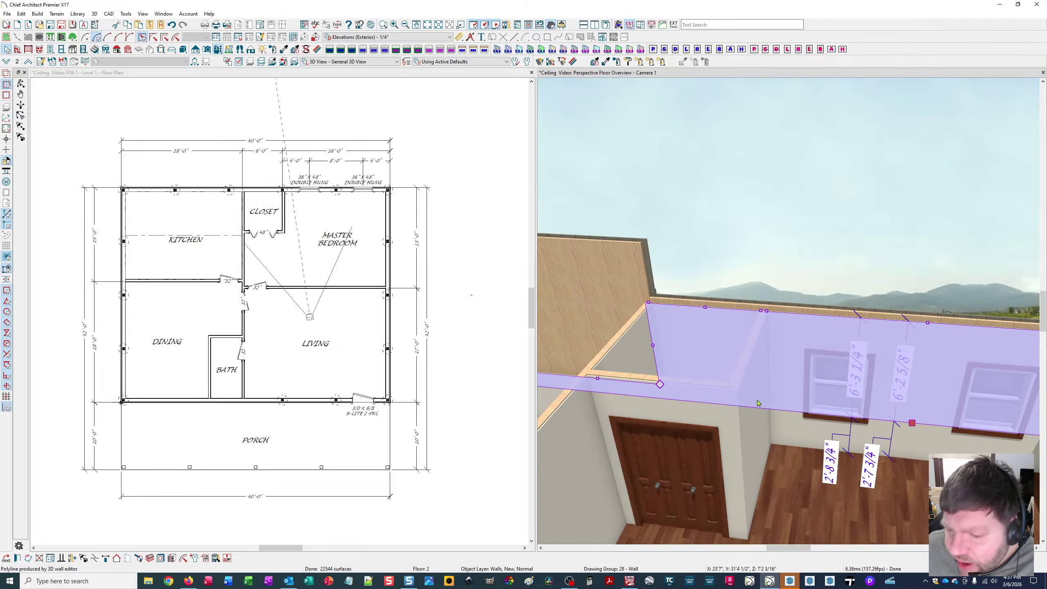
scroll(758, 403, "down", 3)
scroll(738, 394, "up", 3)
scroll(698, 398, "up", 4)
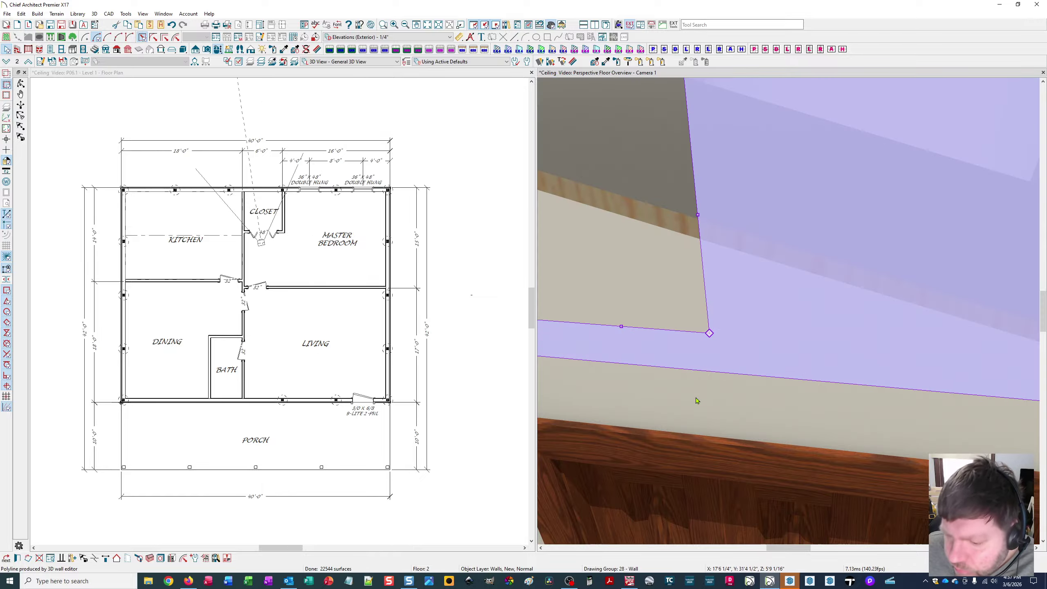
scroll(700, 396, "down", 2)
scroll(718, 371, "up", 2)
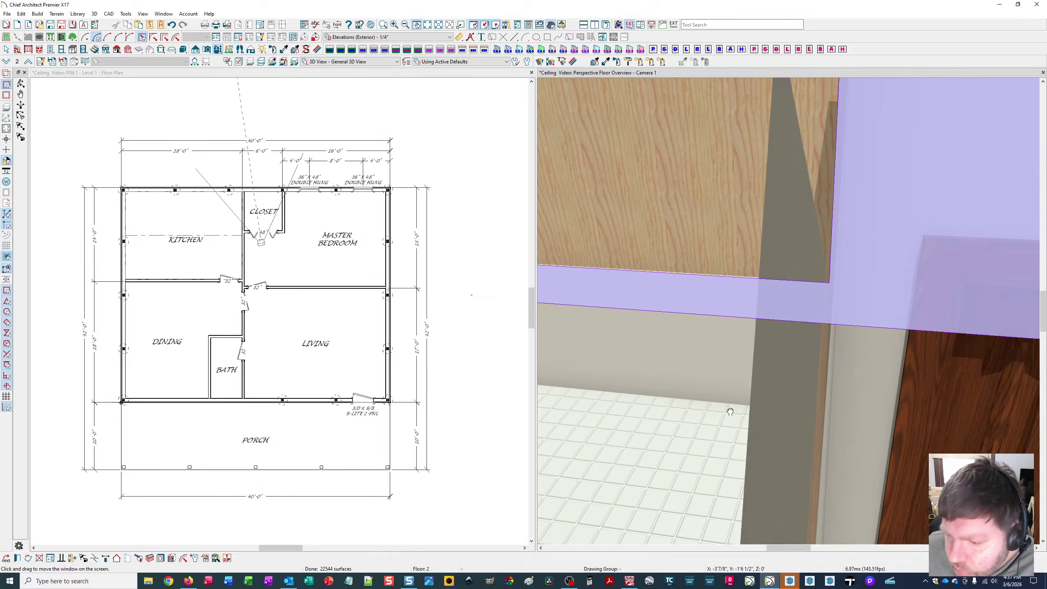
left_click(720, 364)
scroll(709, 366, "down", 3)
middle_click_drag(689, 369, 673, 404)
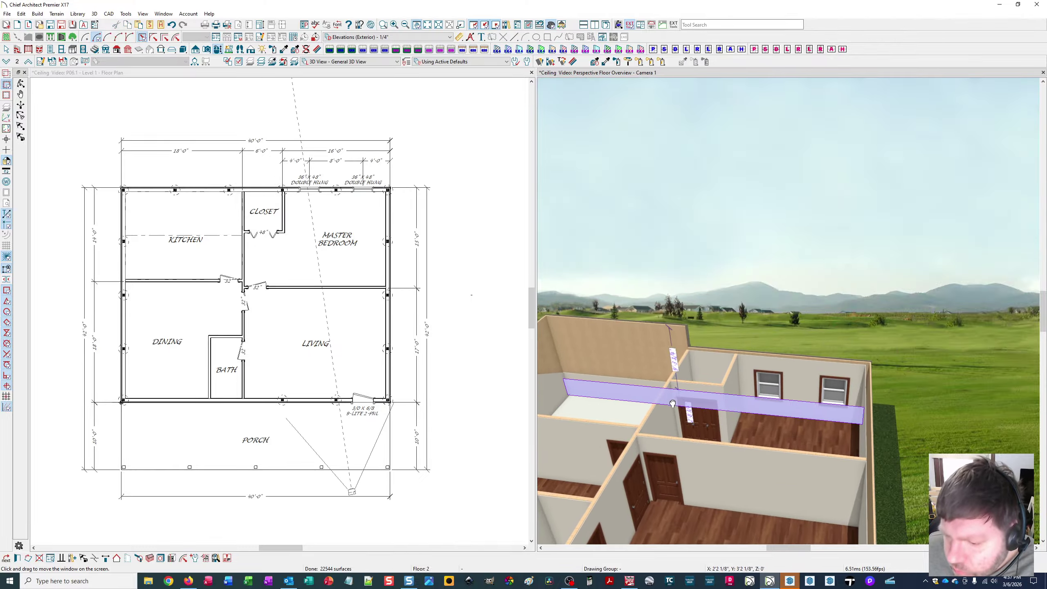
scroll(676, 402, "up", 4)
scroll(701, 396, "down", 3)
scroll(686, 363, "up", 2)
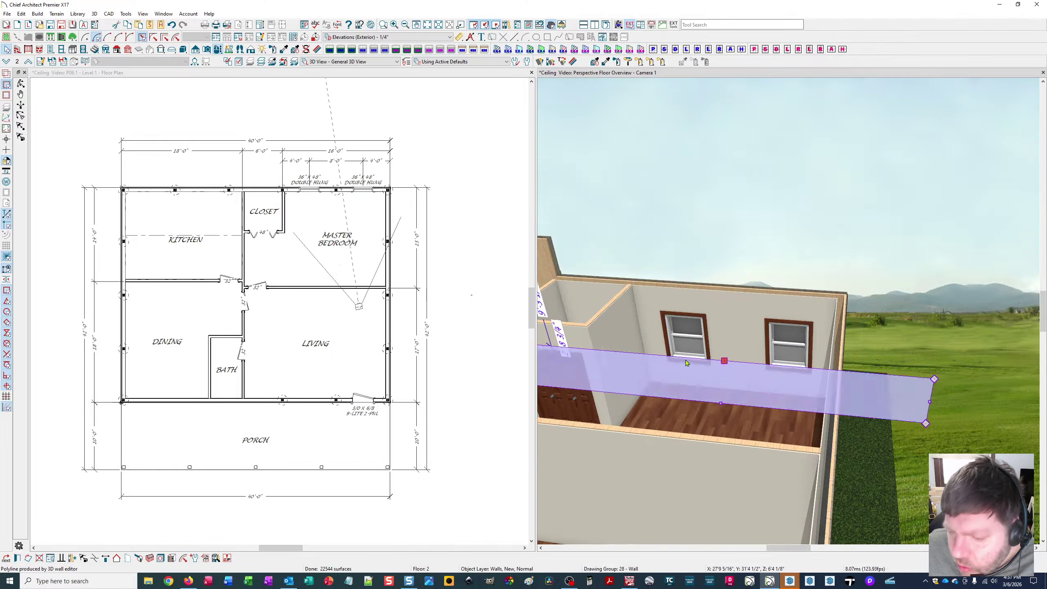
scroll(686, 363, "up", 3)
scroll(680, 351, "down", 3)
Open the specification of the exterior wall with the two bedroom windows and add the plan material Vertical Paneling Buckskin as wall covering.
left_click(642, 373)
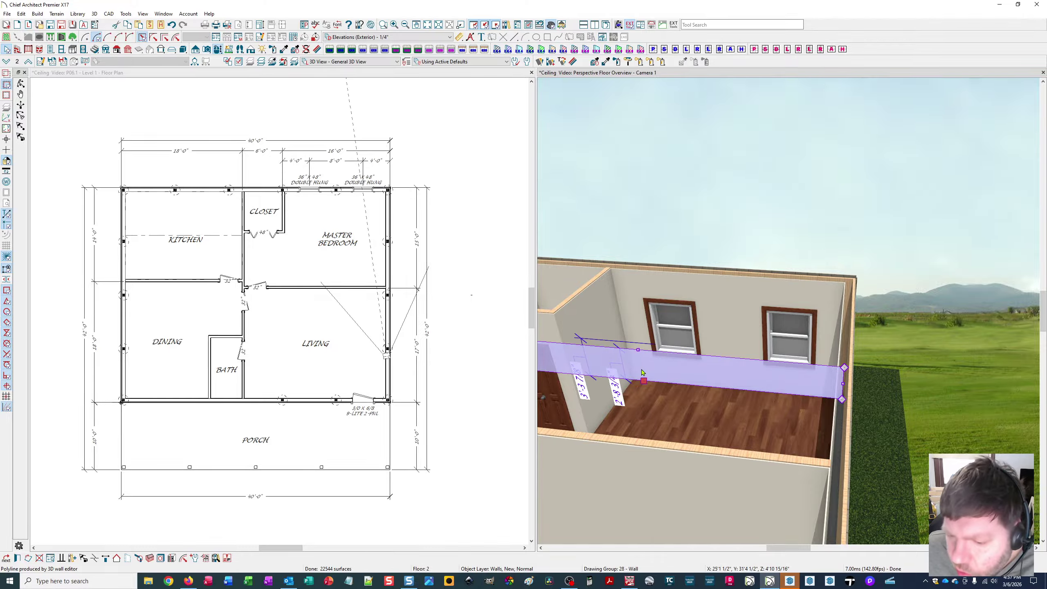
double_click(644, 390)
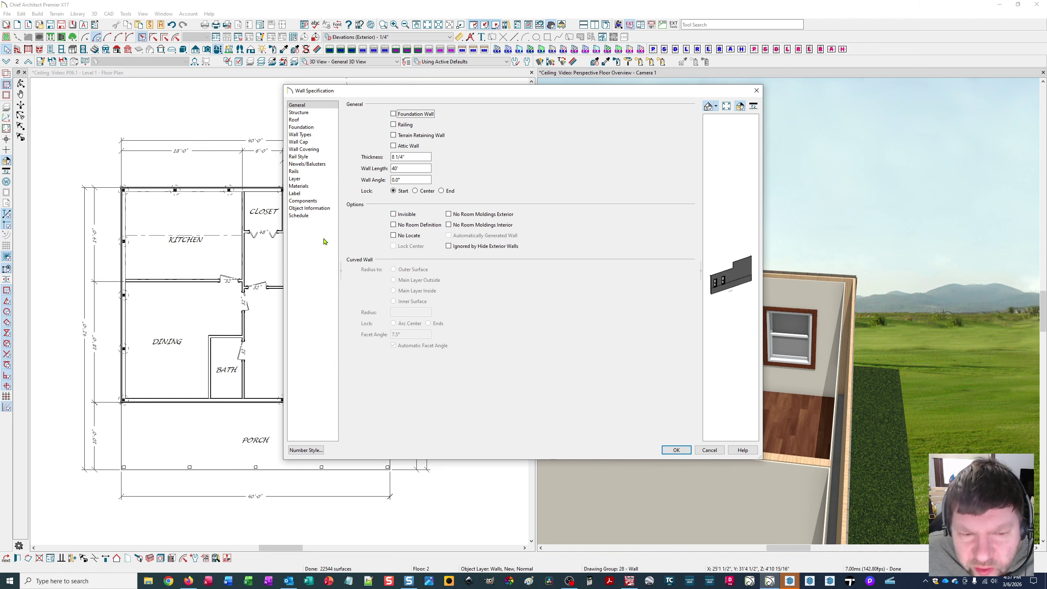
left_click_drag(584, 92, 533, 141)
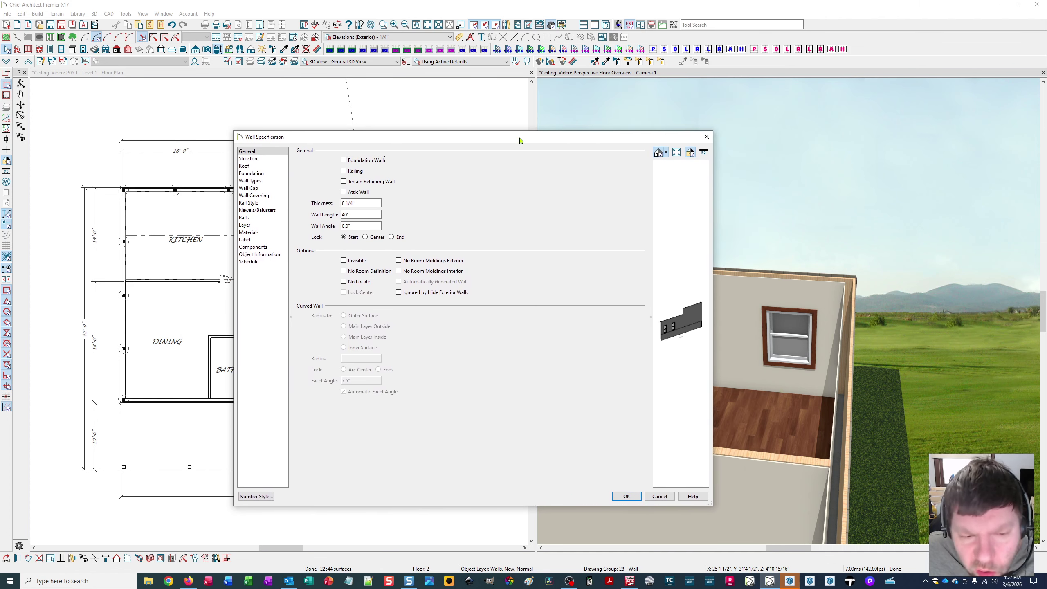
left_click(261, 196)
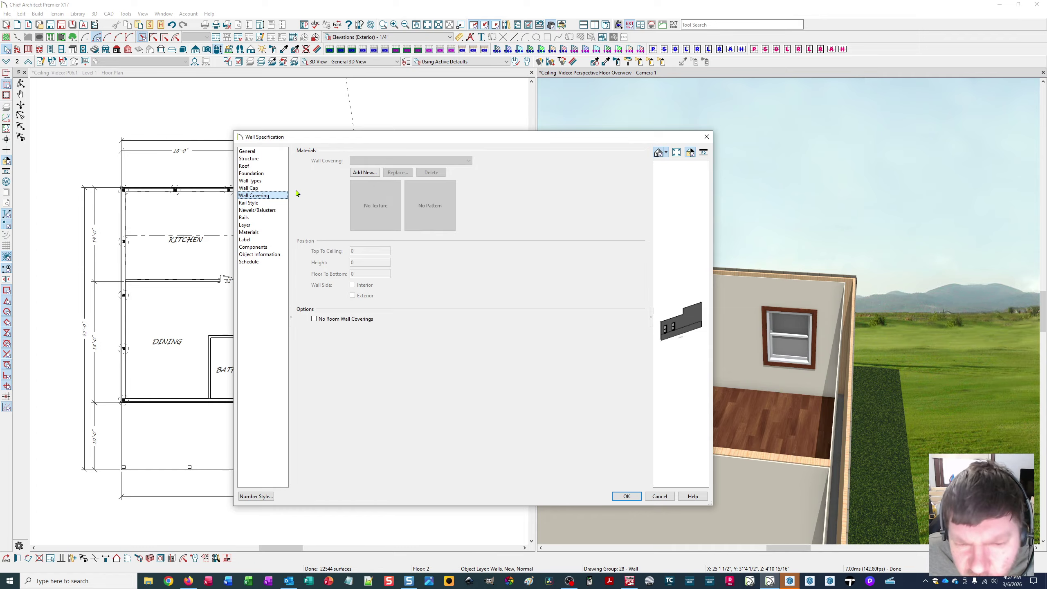
left_click(365, 173)
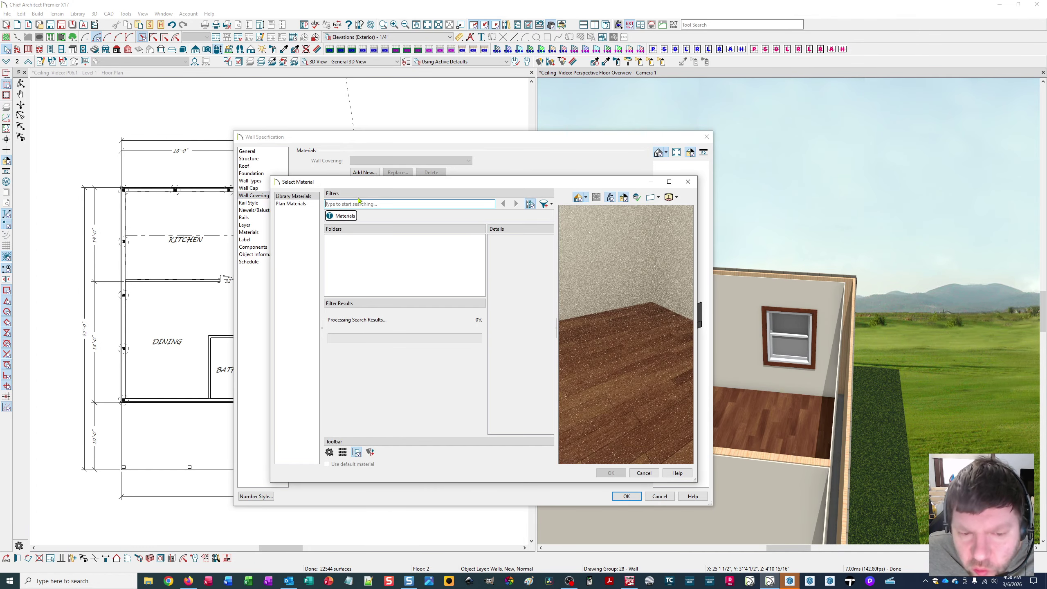
left_click(291, 204)
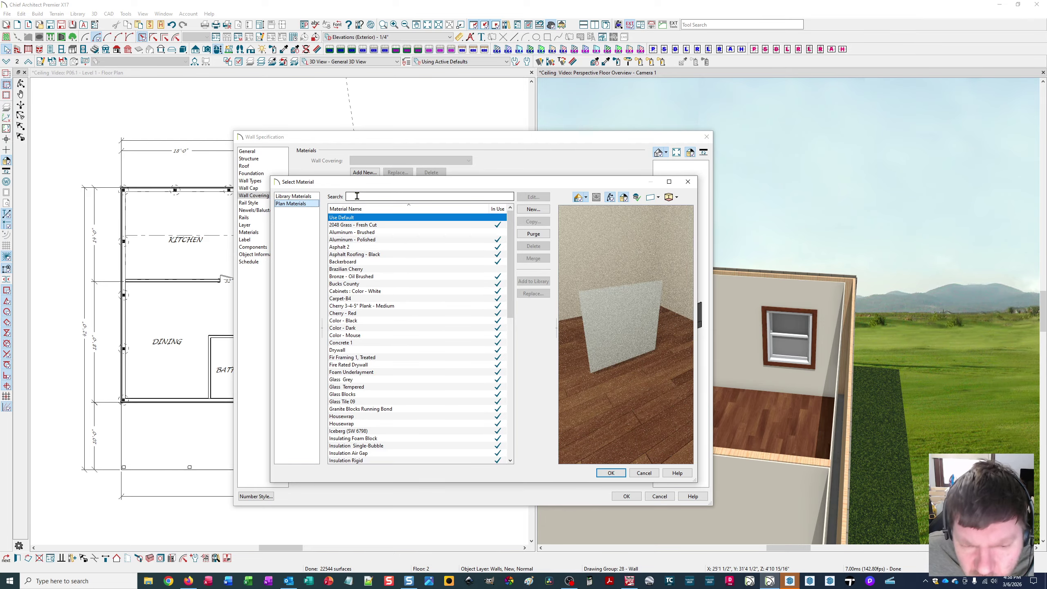
type("Ver")
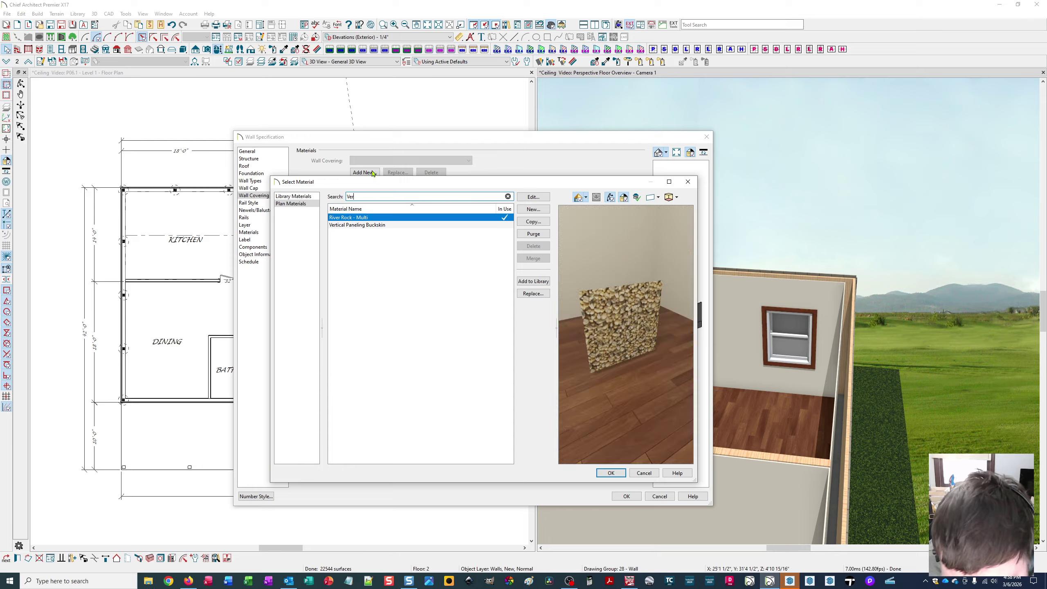
left_click(358, 225)
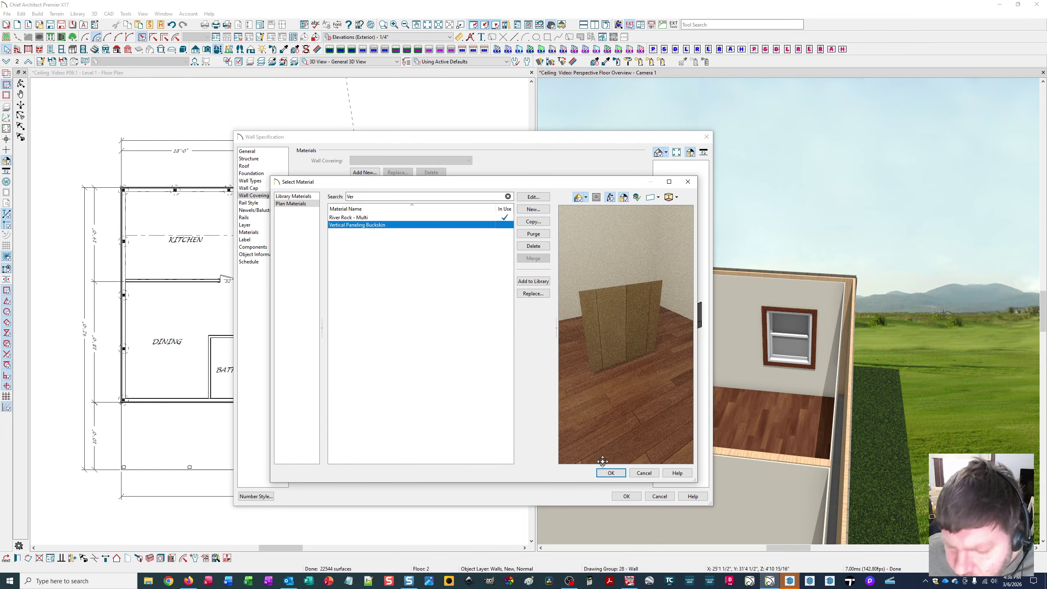
left_click(607, 474)
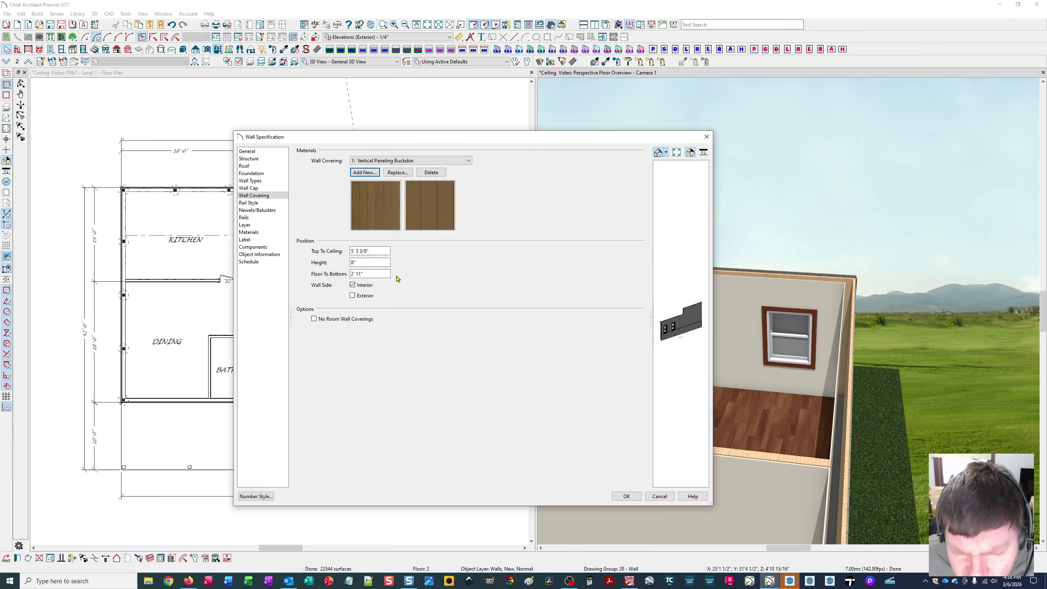
Set the wall covering's floor-to-bottom distance to 0 and its height to 42", and apply the wall specification.
left_click_drag(371, 274, 336, 272)
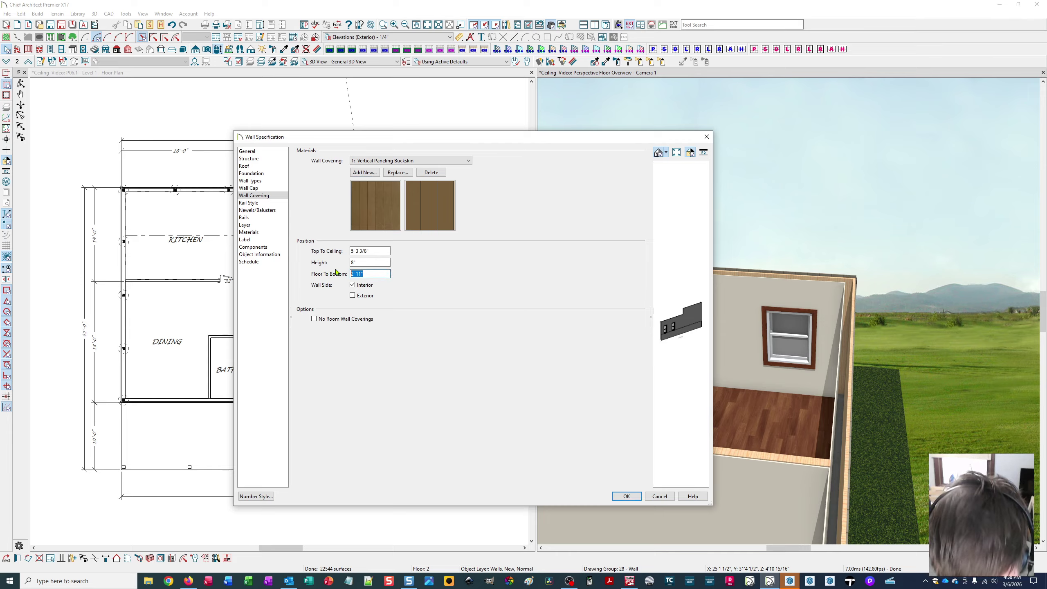
type("0")
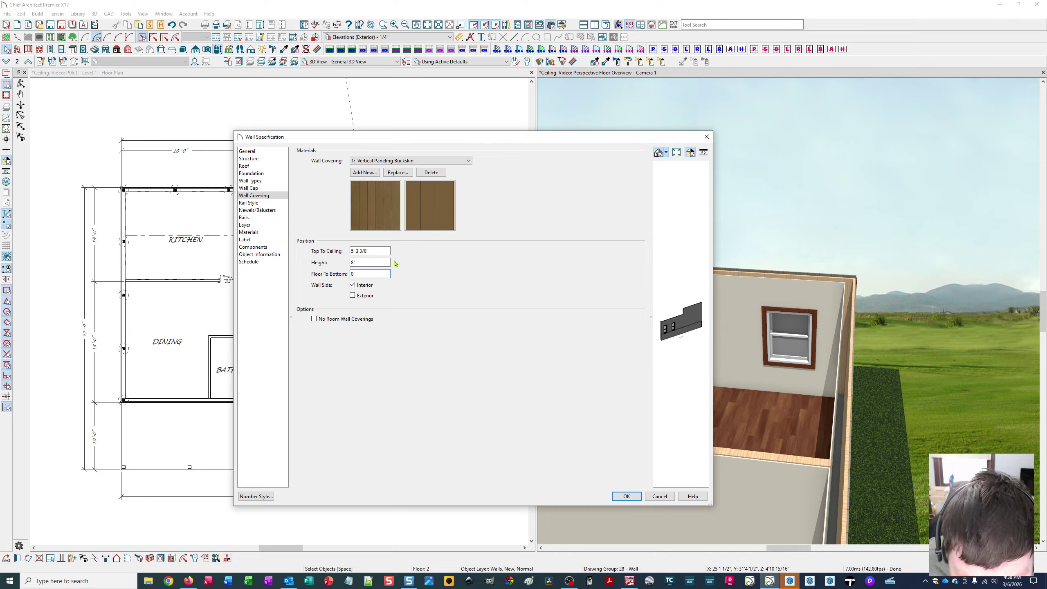
left_click(381, 263)
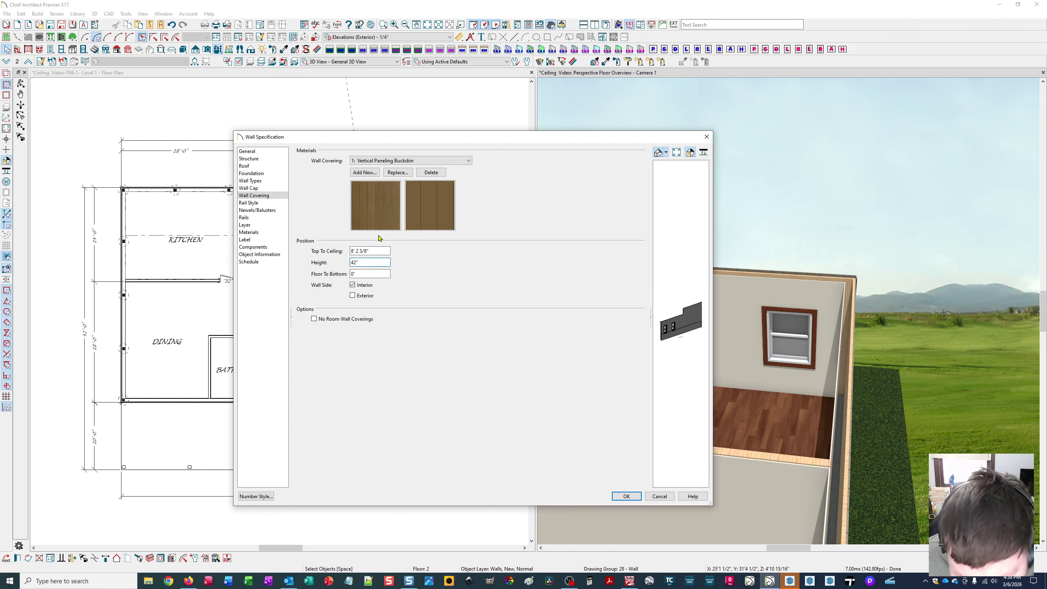
key("Tab")
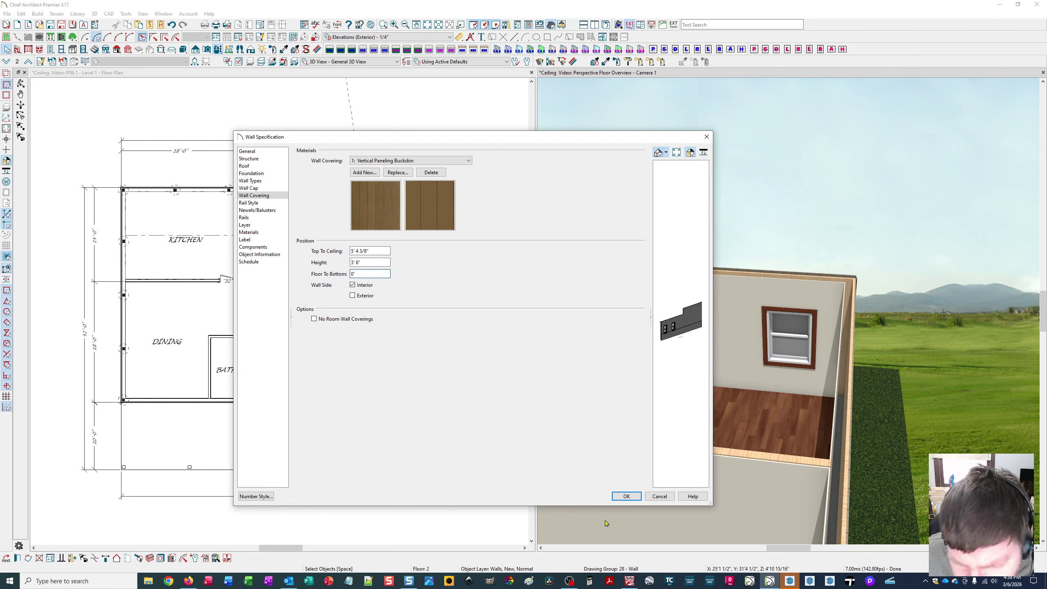
left_click(625, 497)
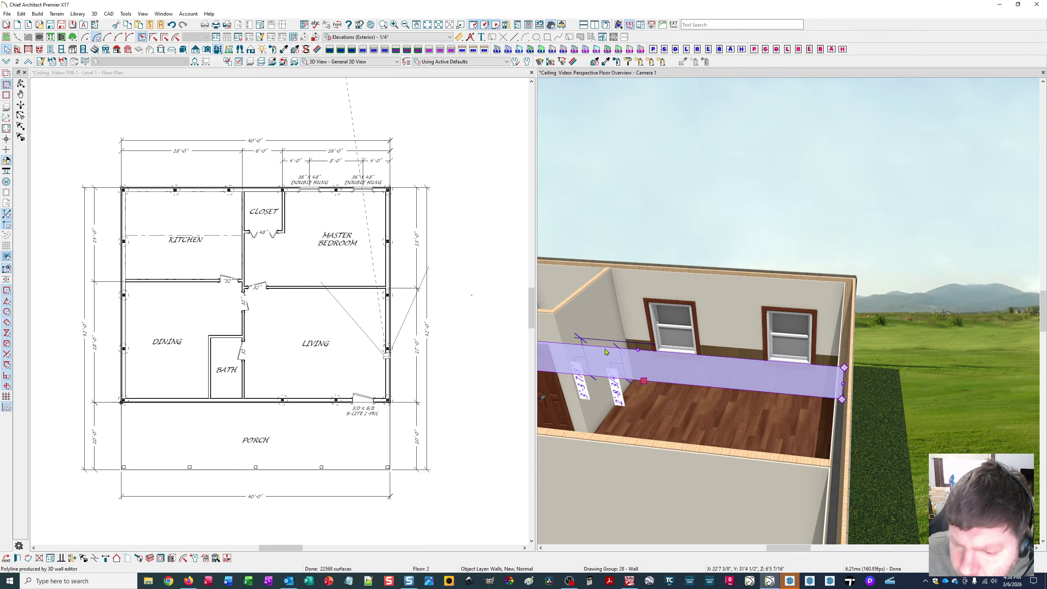
Inspect how far the paneling runs along the exterior wall through the Master Bedroom, closet and kitchen in the 3D overview.
scroll(691, 407, "down", 3)
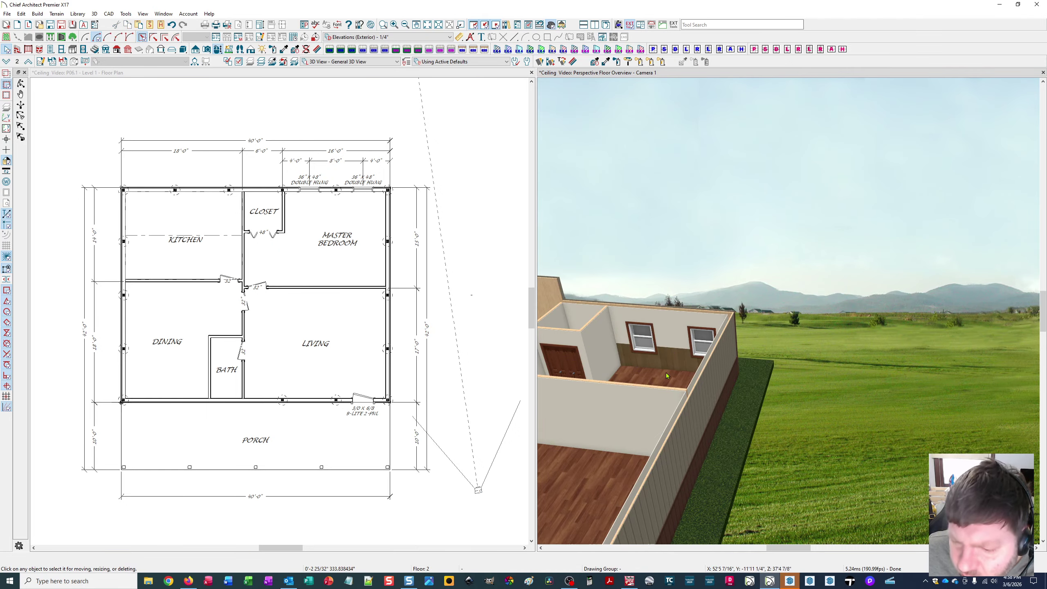
scroll(666, 373, "up", 5)
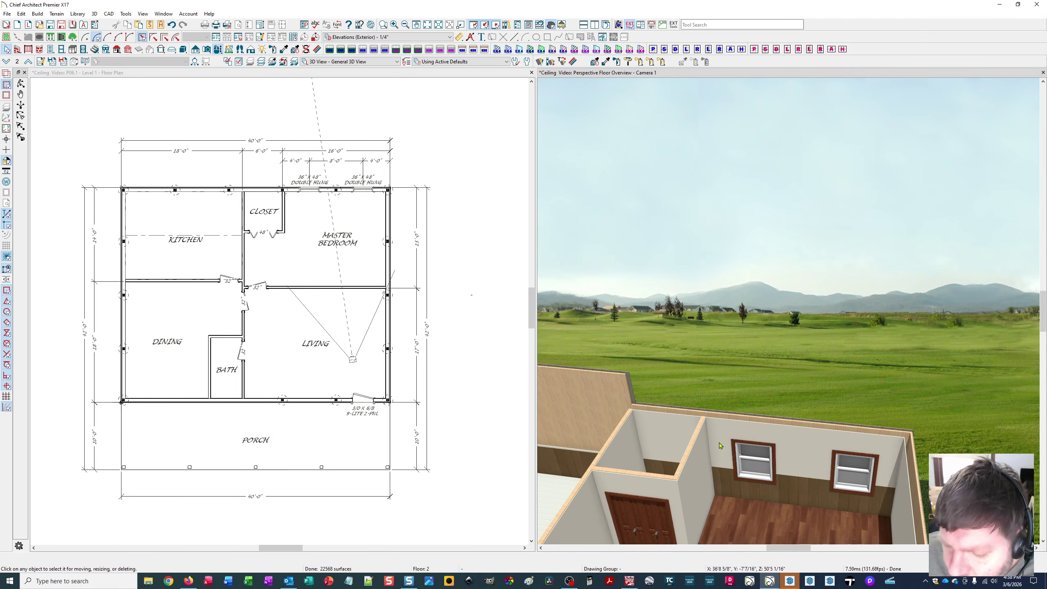
scroll(722, 431, "down", 3)
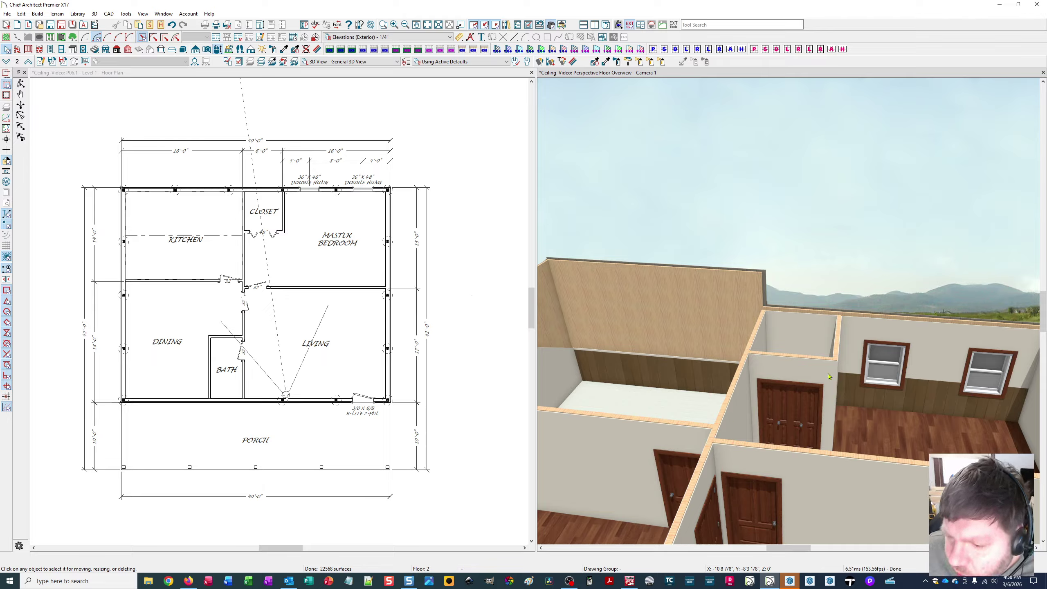
left_click_drag(830, 376, 915, 450)
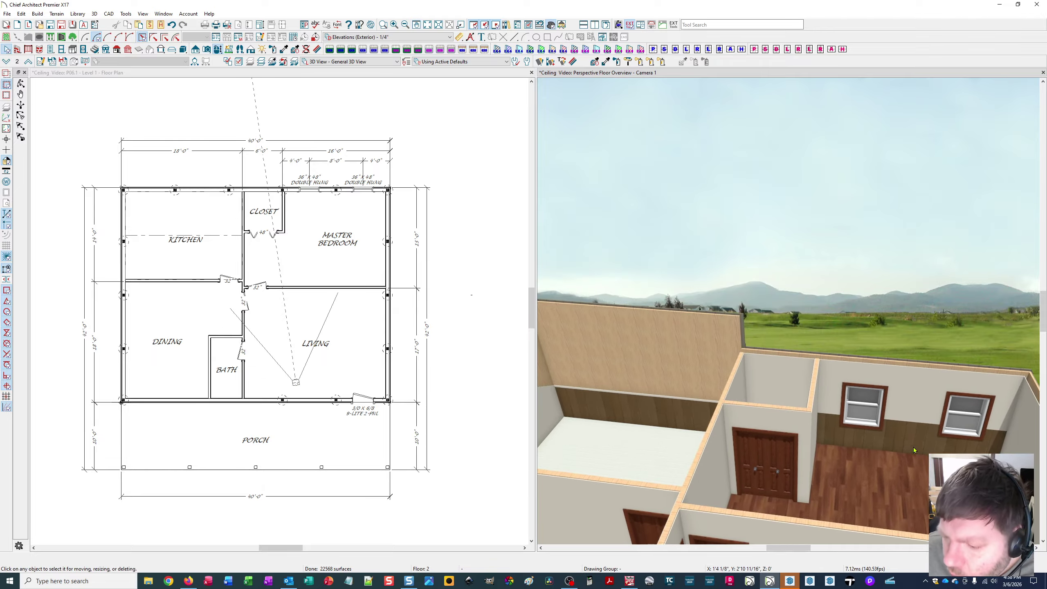
left_click(773, 378)
left_click_drag(773, 377, 682, 435)
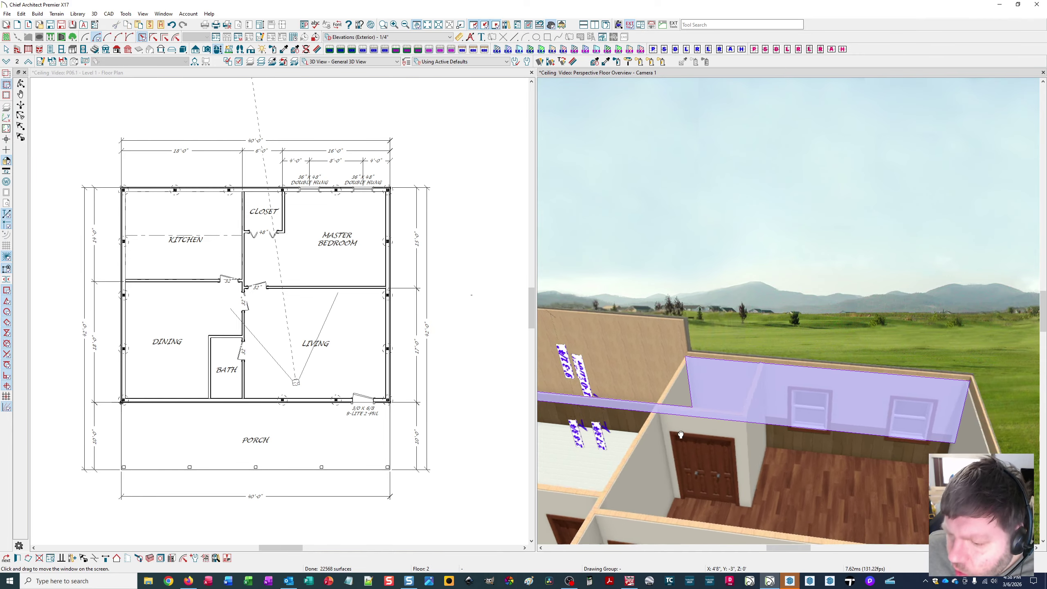
scroll(681, 435, "up", 5)
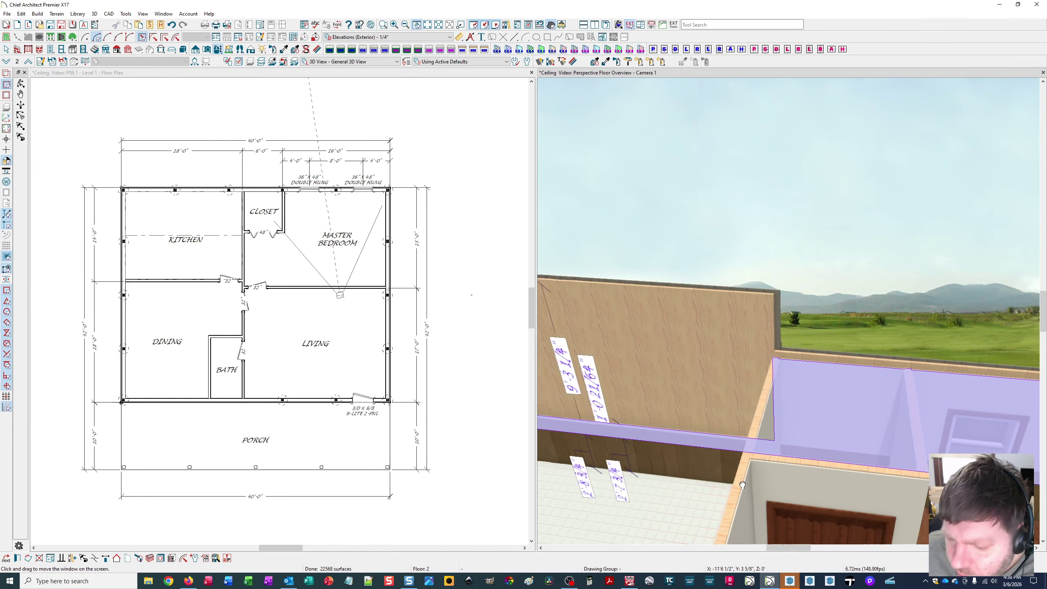
left_click_drag(742, 485, 668, 441)
left_click(661, 437)
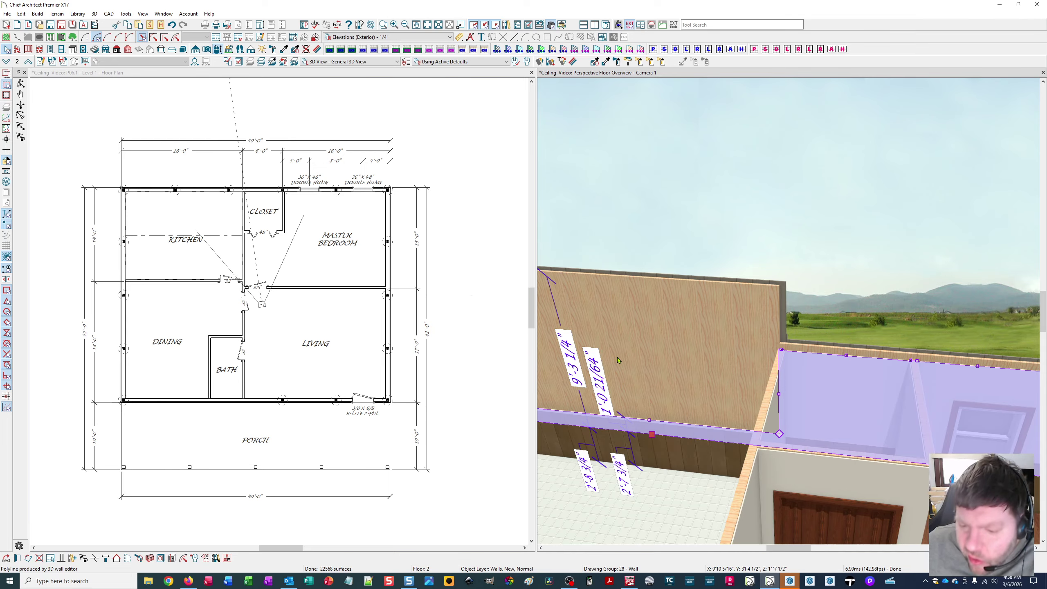
scroll(668, 440, "down", 5)
scroll(669, 441, "up", 5)
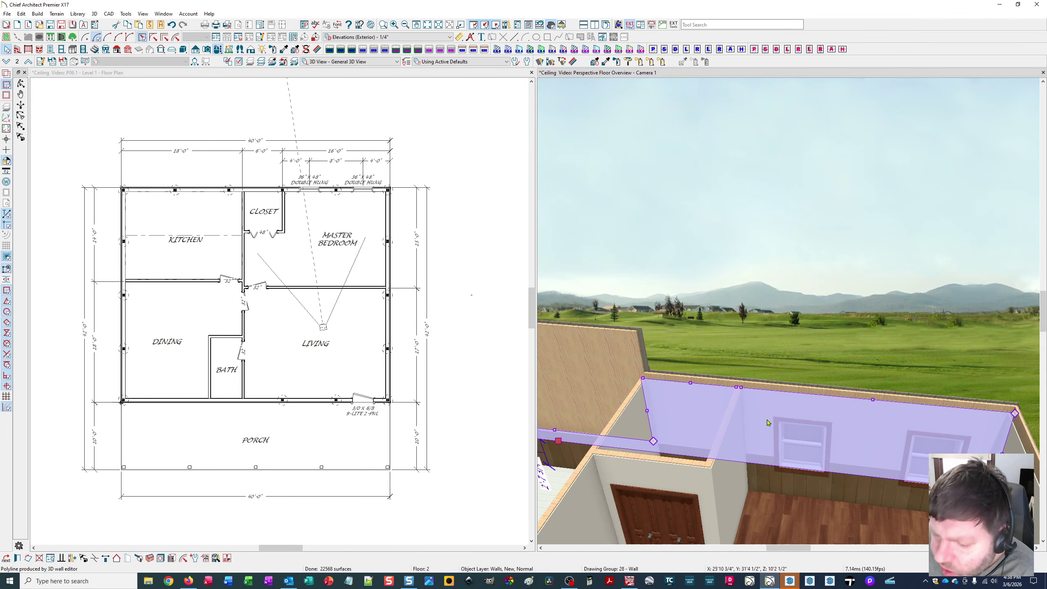
Break the long exterior wall where the partition between the kitchen and the closet meets it in the floor plan.
scroll(731, 477, "up", 4)
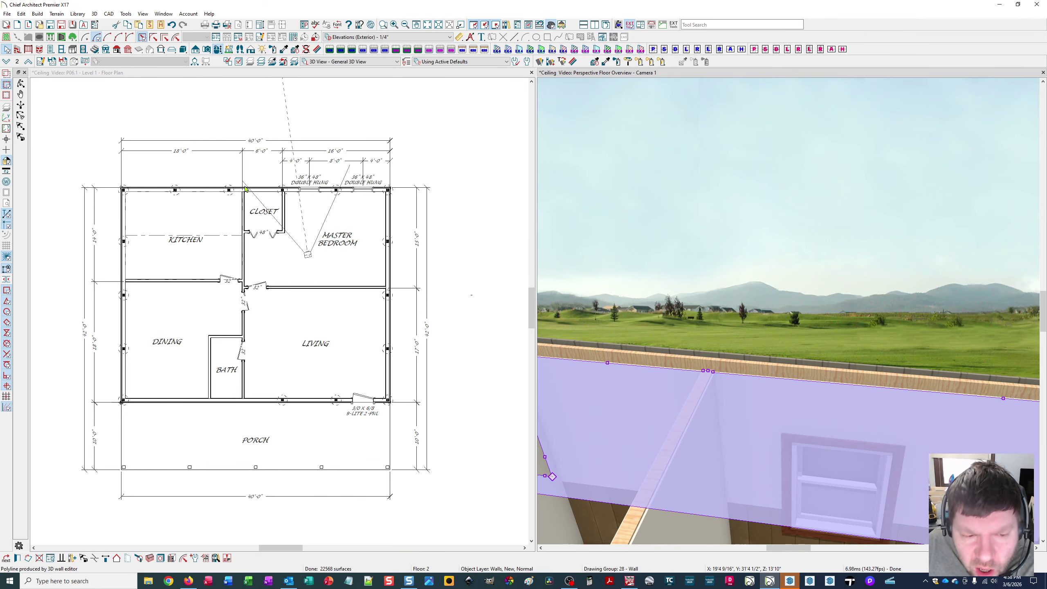
left_click(264, 191)
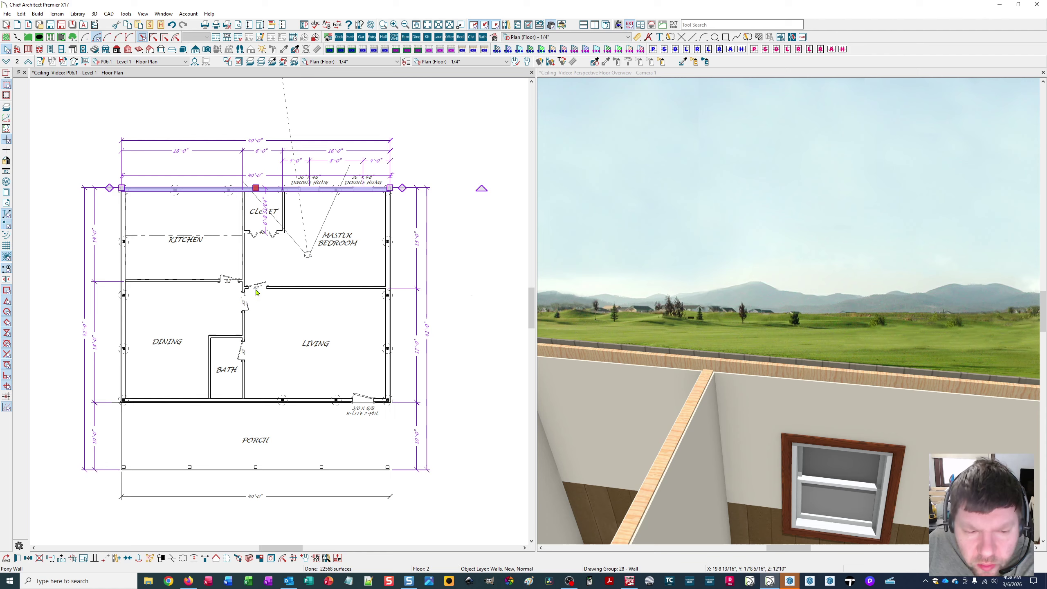
middle_click_drag(284, 342, 402, 372)
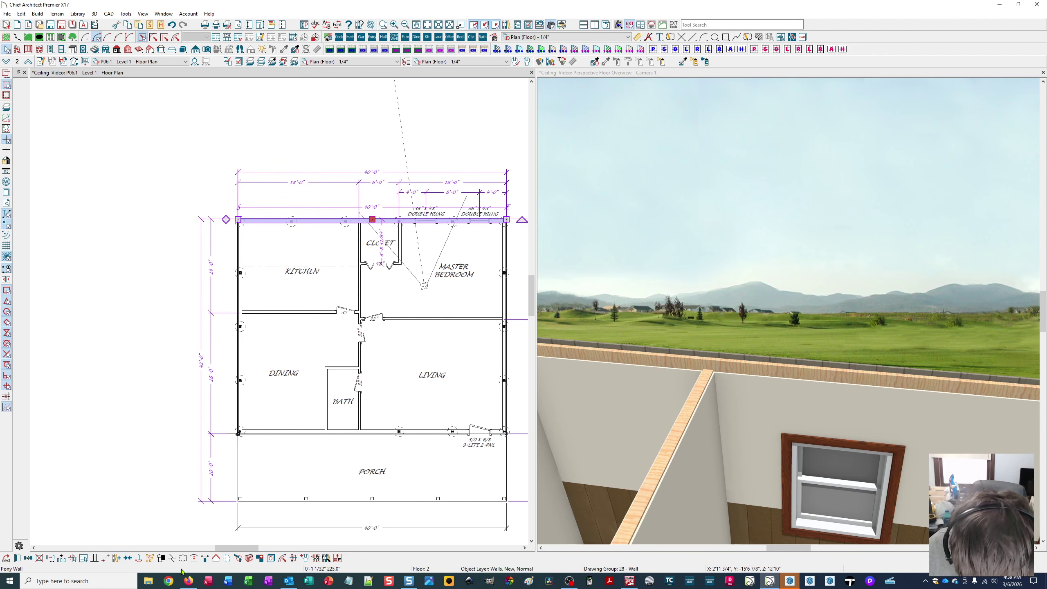
left_click(172, 559)
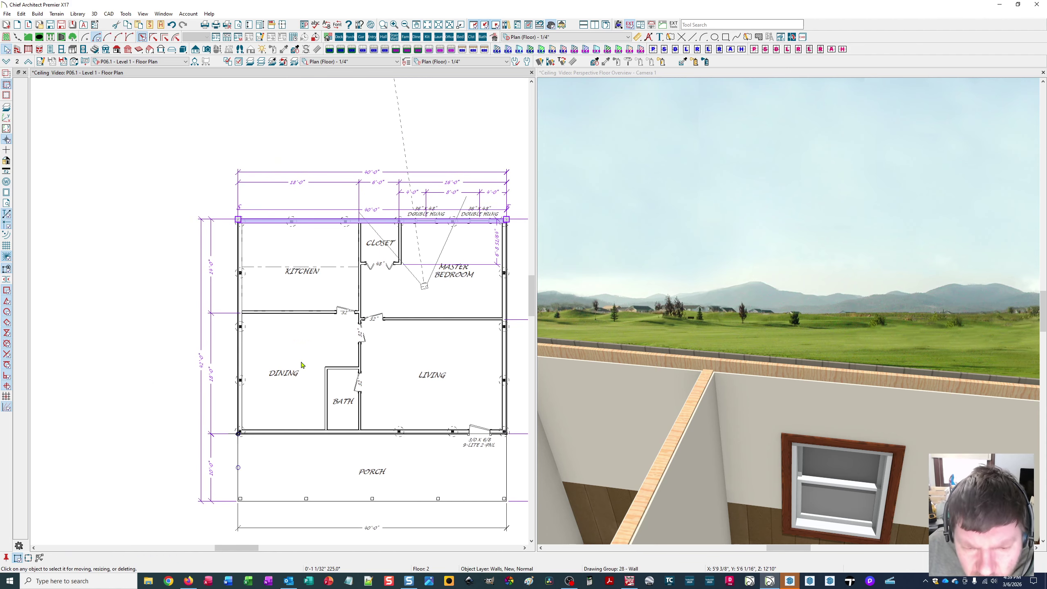
scroll(363, 238, "up", 3)
scroll(363, 237, "up", 3)
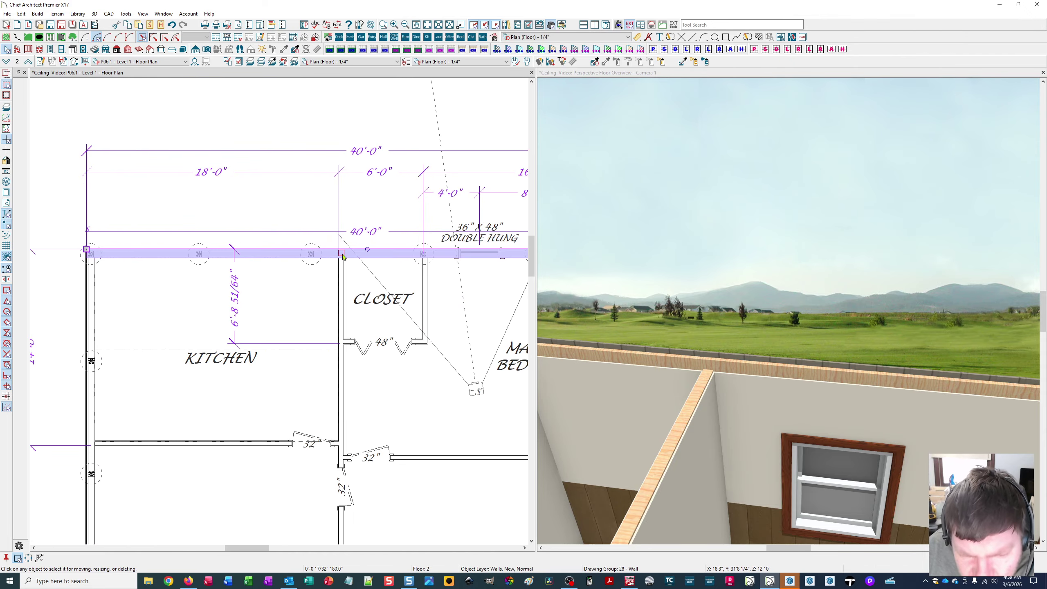
left_click(347, 256)
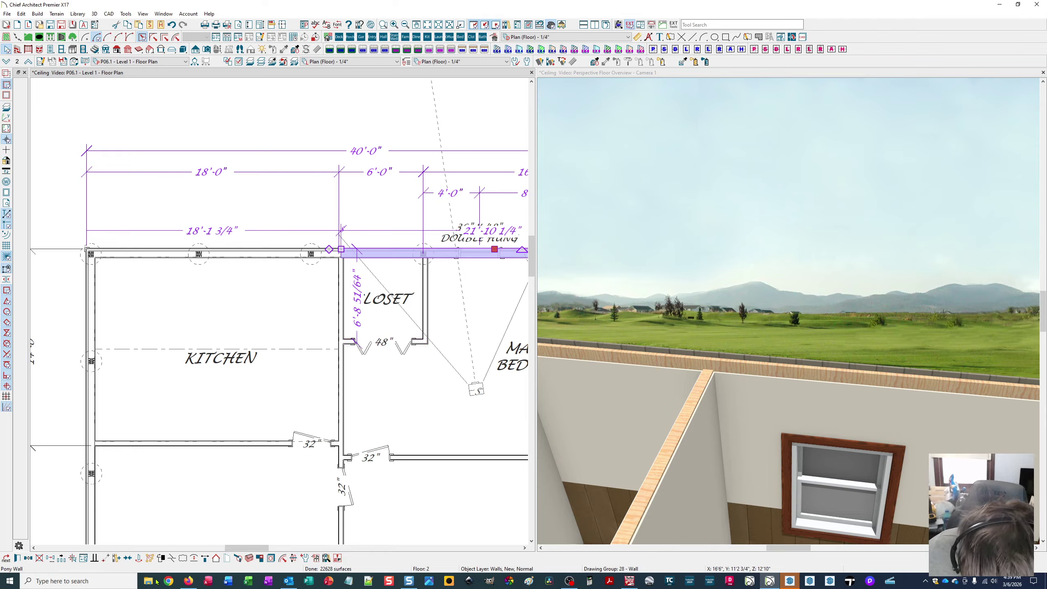
Break the exterior wall again where the partition between the closet and the Master Bedroom meets it.
left_click(173, 558)
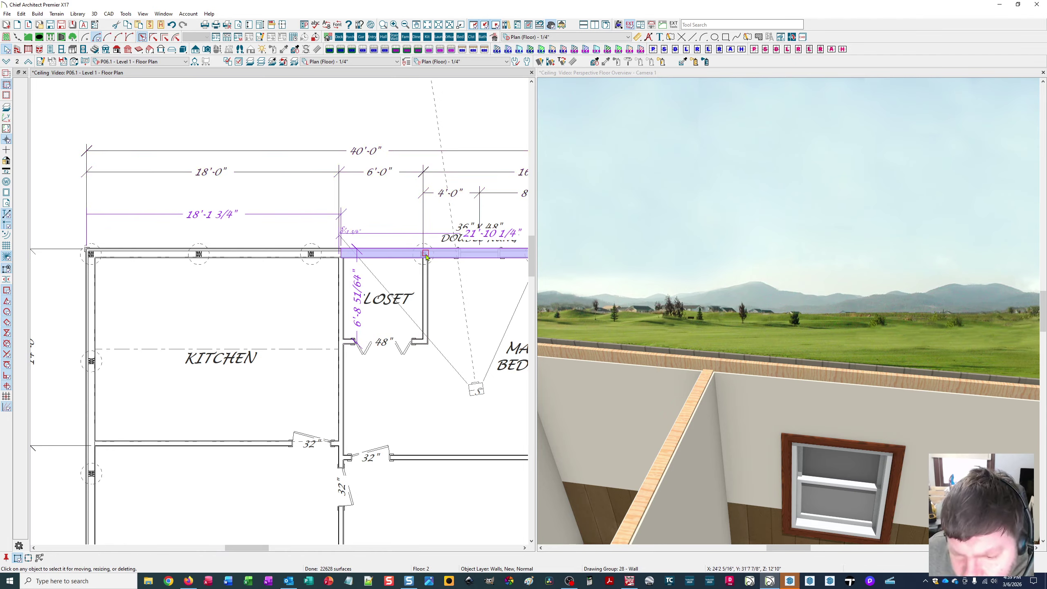
left_click(425, 252)
scroll(662, 399, "down", 4)
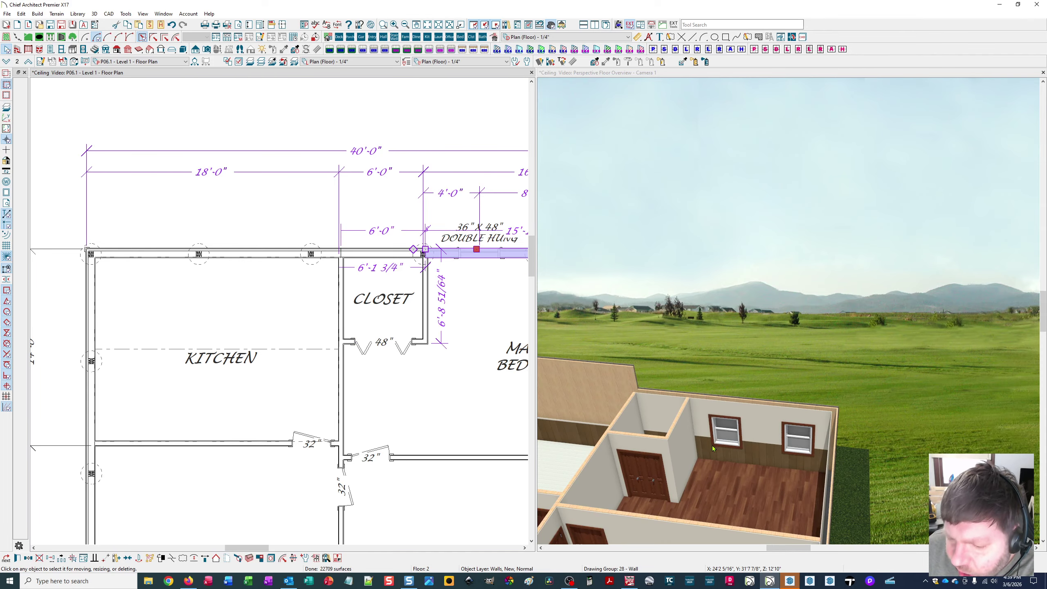
scroll(720, 445, "up", 4)
scroll(711, 445, "down", 3)
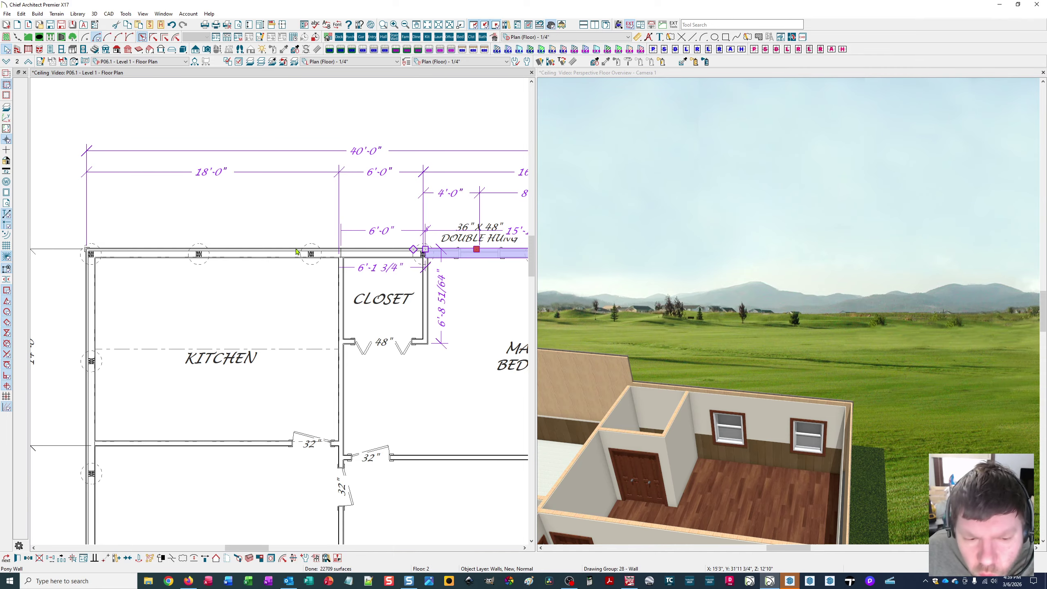
Delete the Vertical Paneling Buckskin wall covering from both the kitchen and closet segments of the exterior wall.
left_click(275, 256)
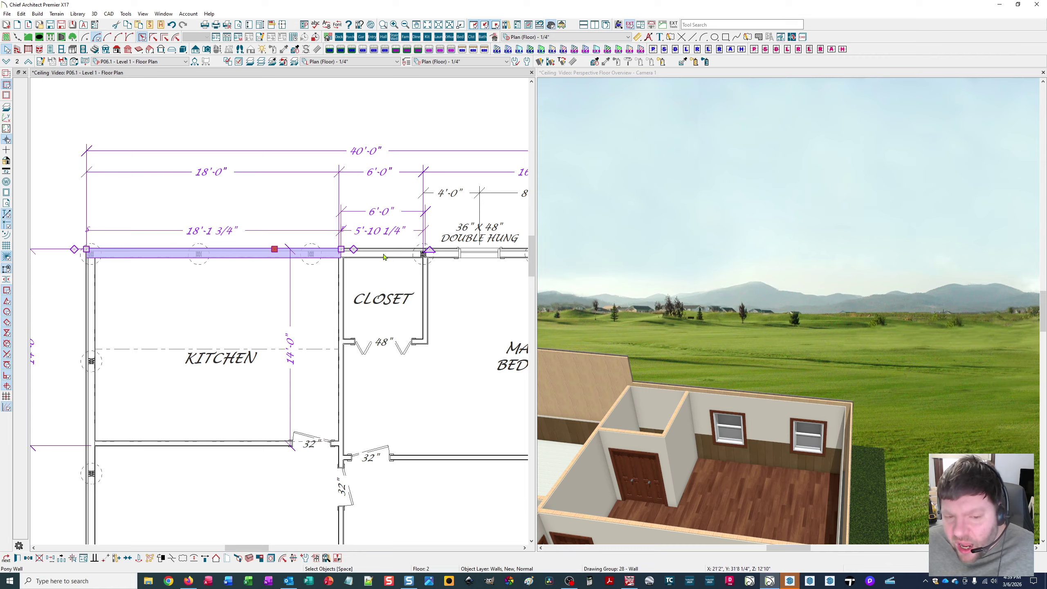
left_click(383, 255, "shift")
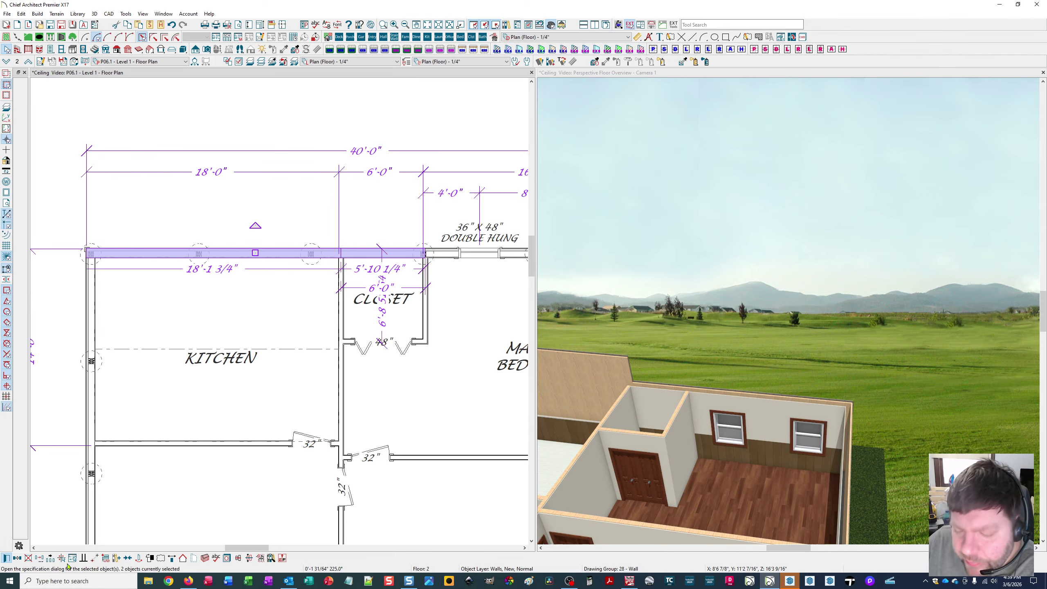
left_click(68, 564)
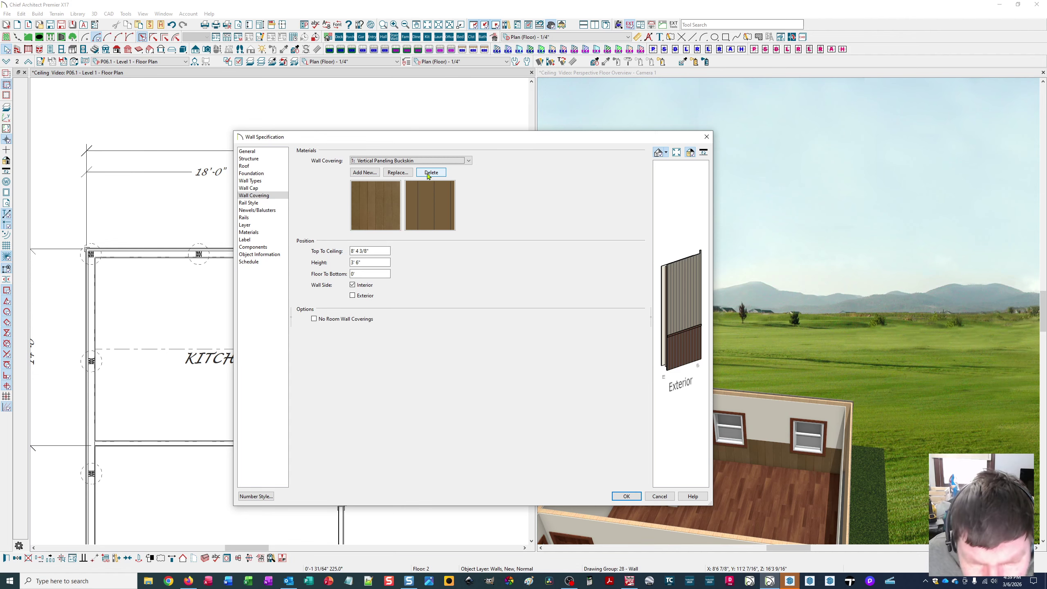
left_click(431, 173)
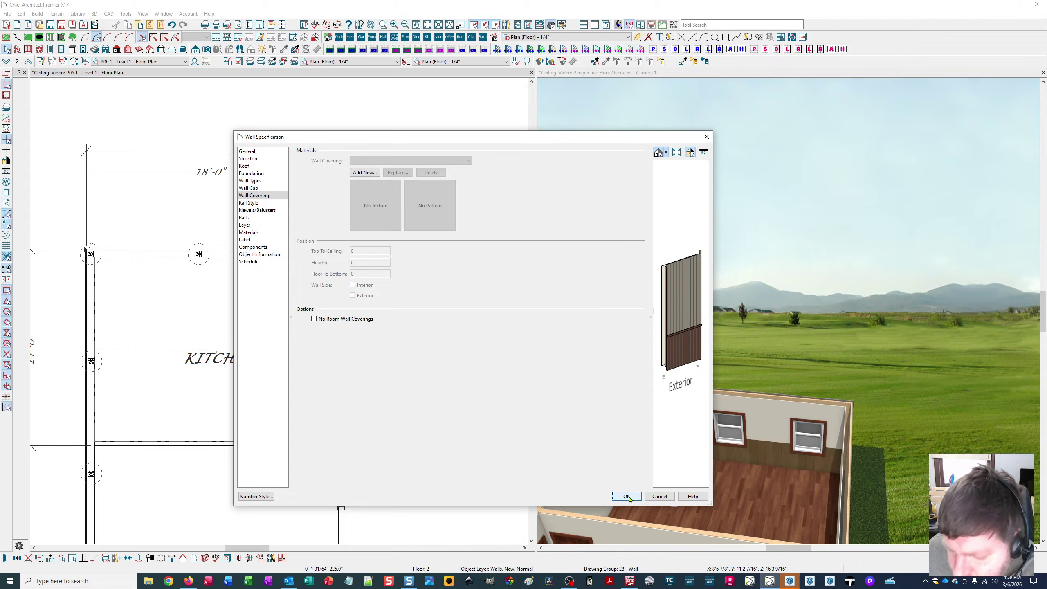
left_click(627, 496)
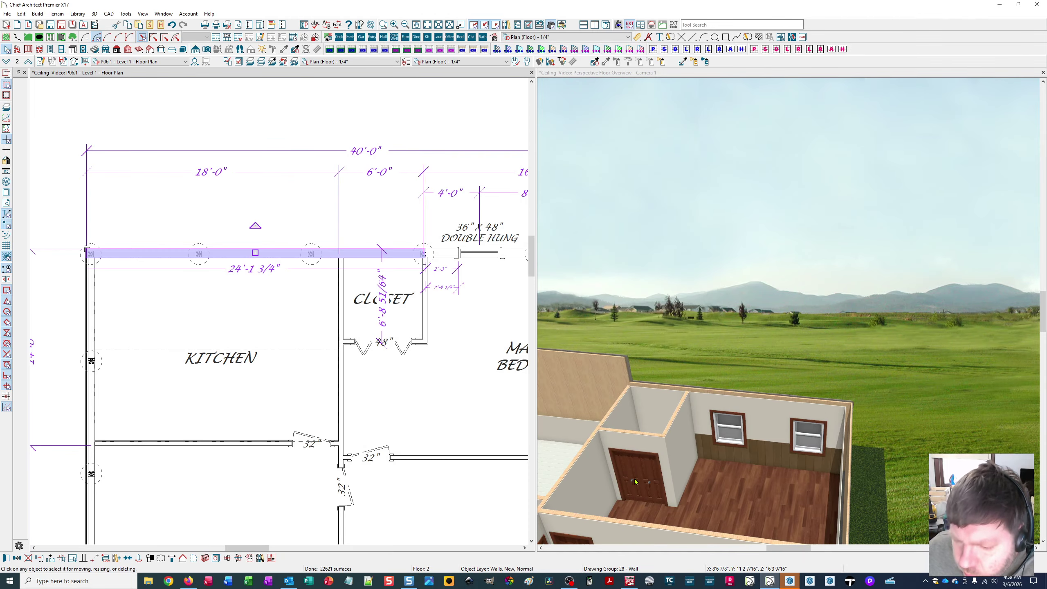
Examine the extent of the paneling on the Master Bedroom's window wall in the 3D overview, selecting the wall surface.
scroll(634, 486, "down", 6)
scroll(686, 384, "up", 5)
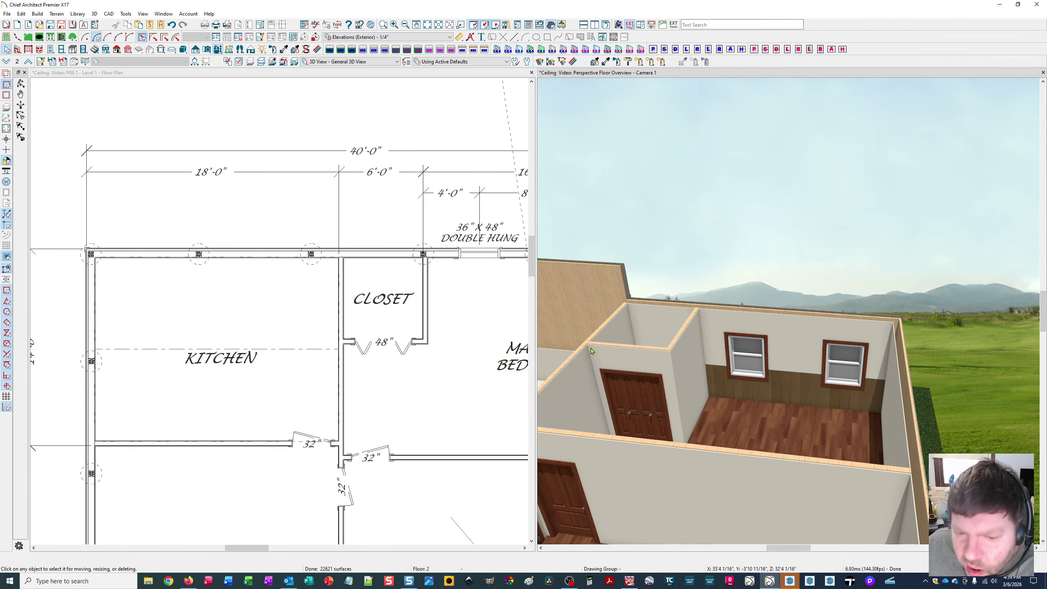
middle_click_drag(796, 346, 819, 329)
key("space")
left_click(815, 328)
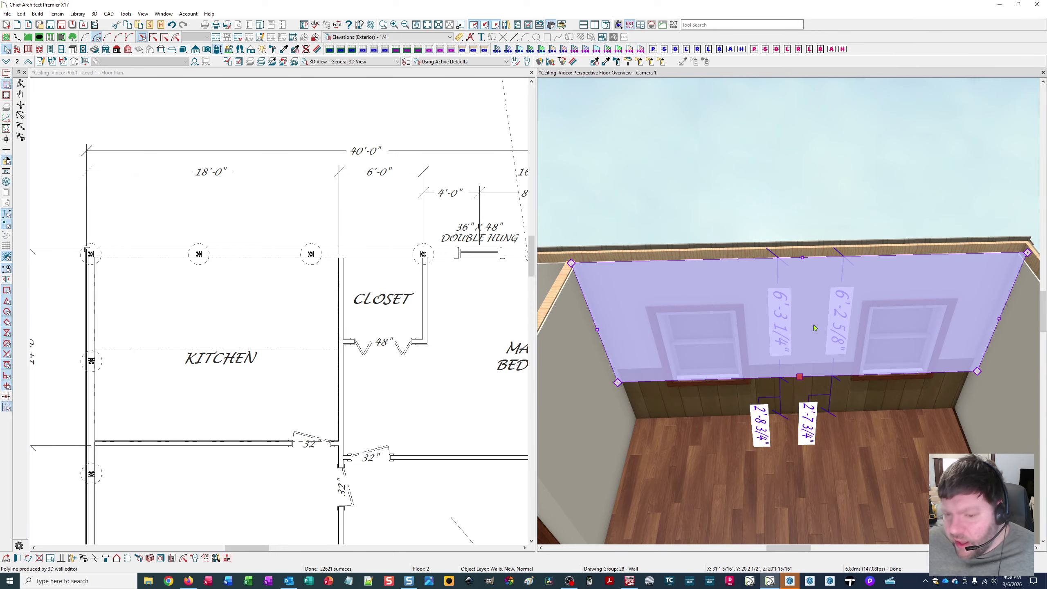
middle_click_drag(849, 371, 863, 395)
left_click(862, 396)
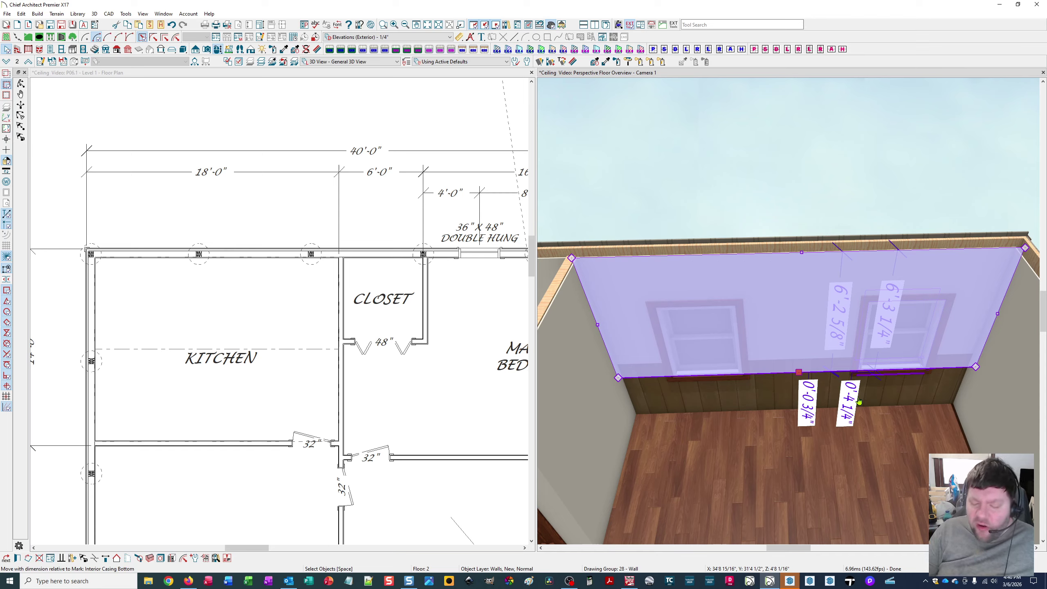
middle_click_drag(858, 401, 825, 393)
scroll(755, 372, "down", 2)
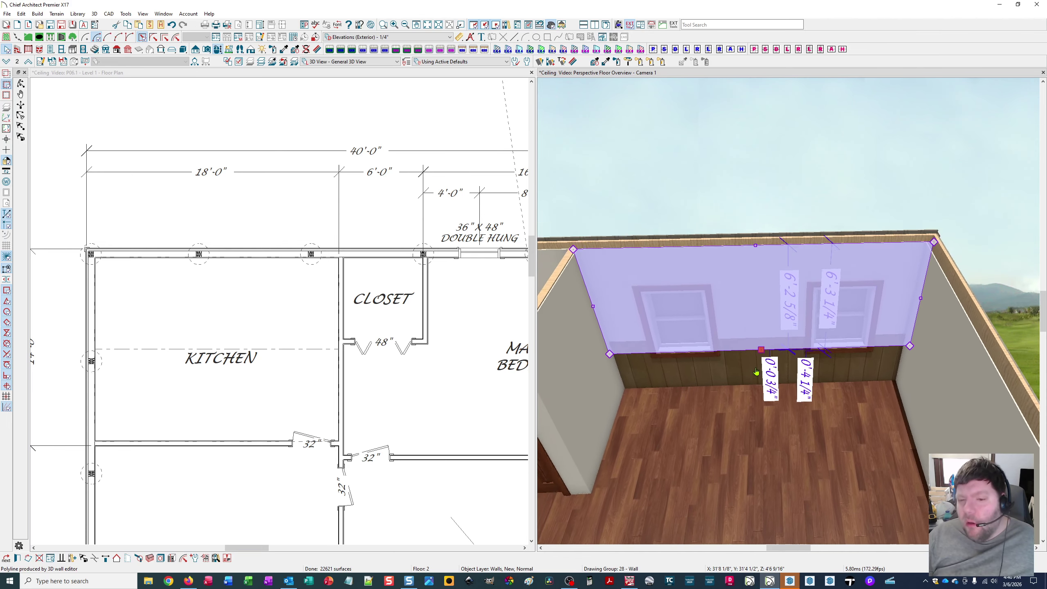
middle_click_drag(618, 355, 662, 384)
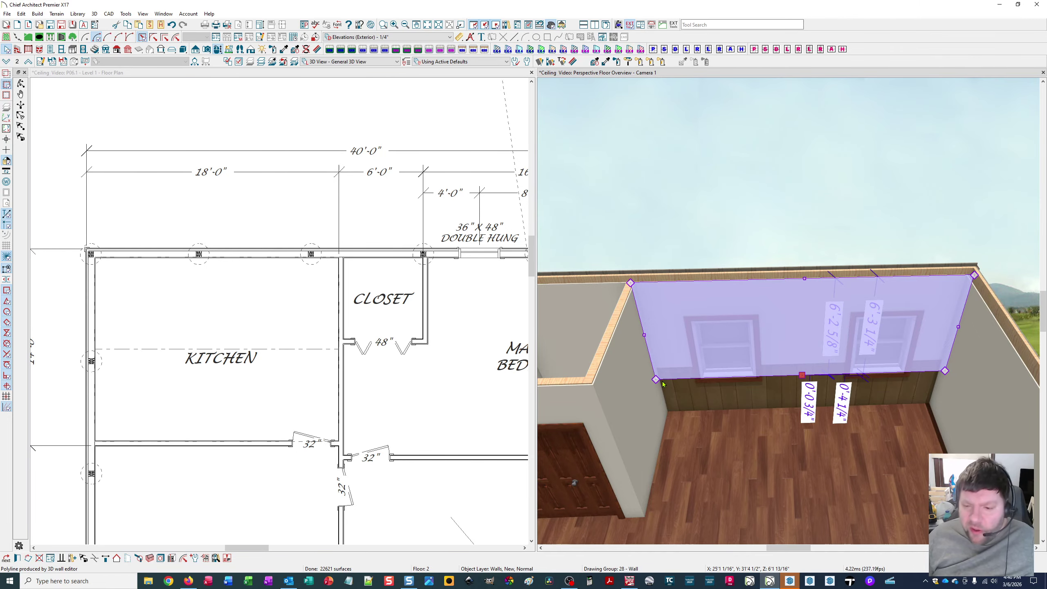
middle_click_drag(662, 384, 629, 502)
scroll(822, 401, "up", 5)
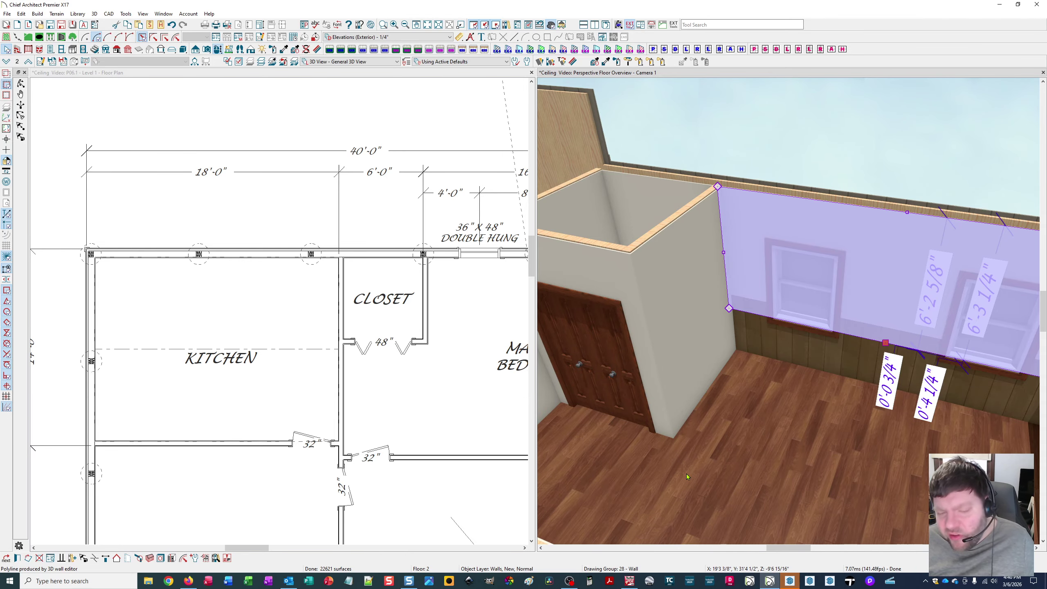
middle_click_drag(686, 474, 704, 465)
scroll(709, 464, "down", 2)
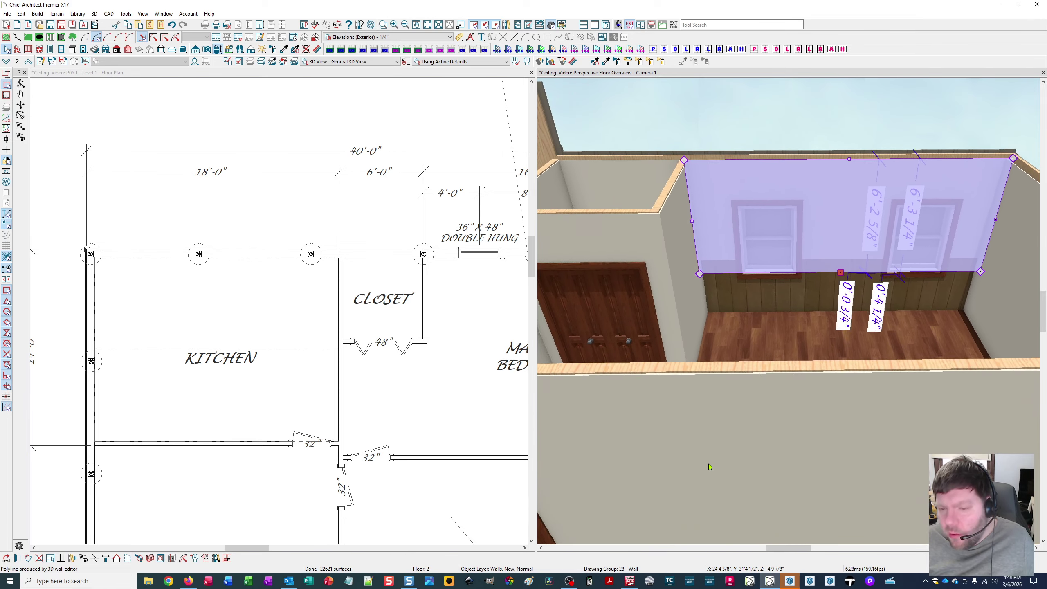
middle_click_drag(710, 467, 722, 452)
scroll(730, 433, "up", 3)
scroll(733, 427, "down", 1)
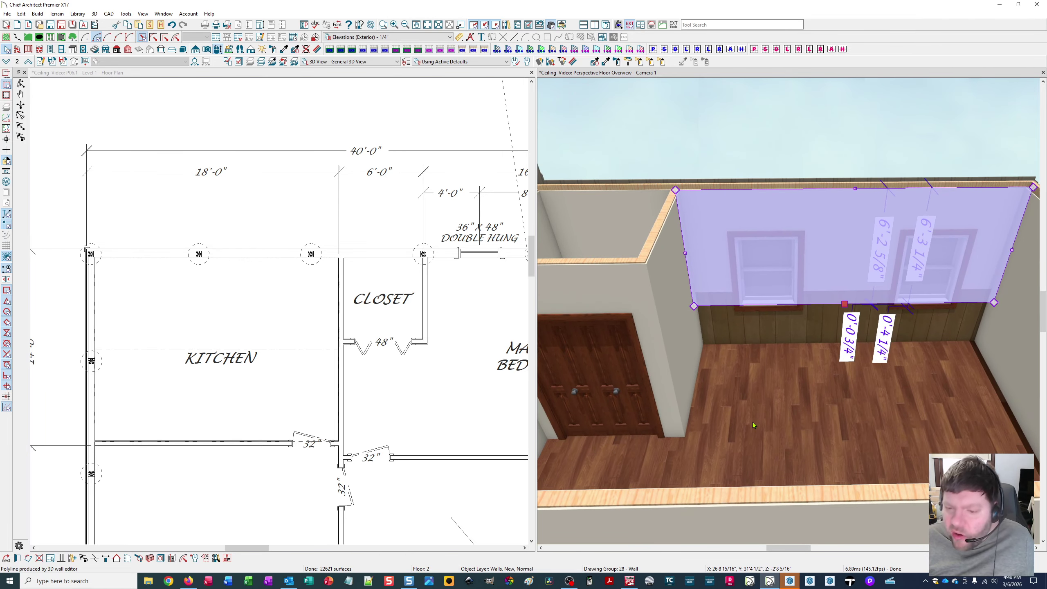
Open the Master Bedroom's room specification, turn off the molding defaults and delete the CA-47 molding profile.
left_click(786, 411)
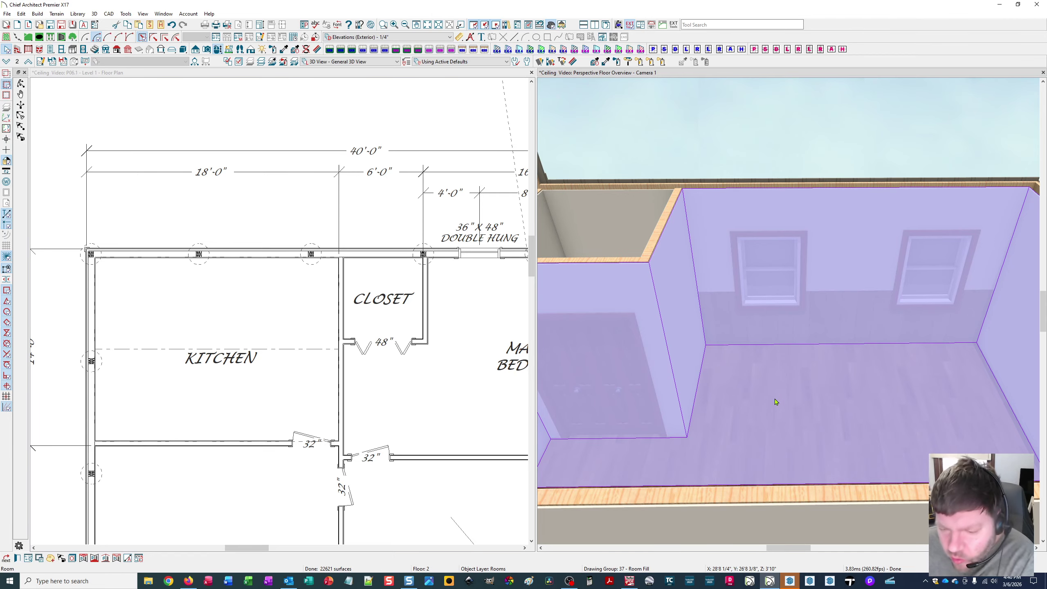
double_click(770, 380)
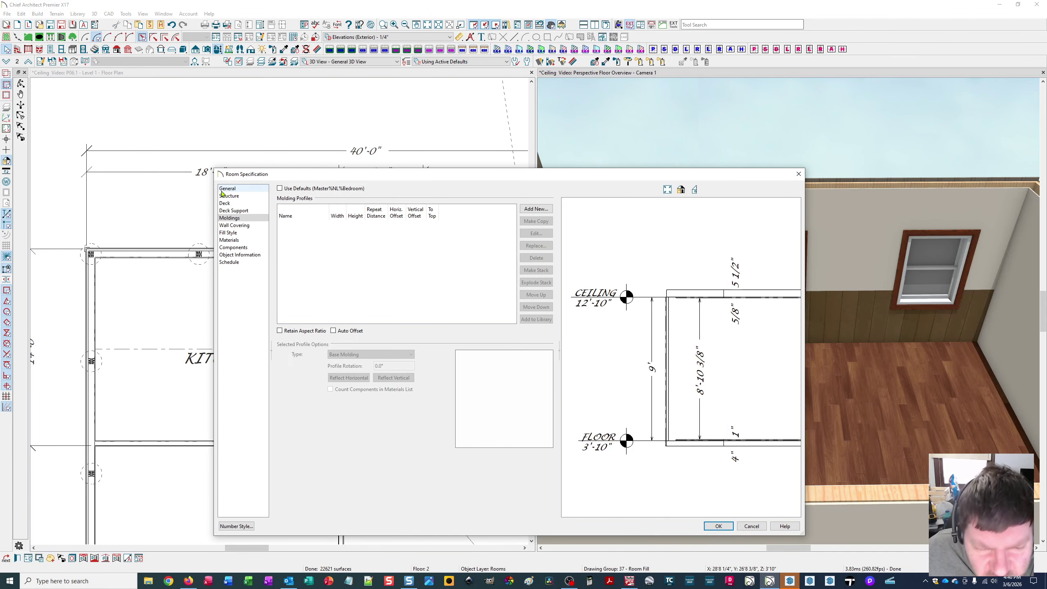
left_click(310, 189)
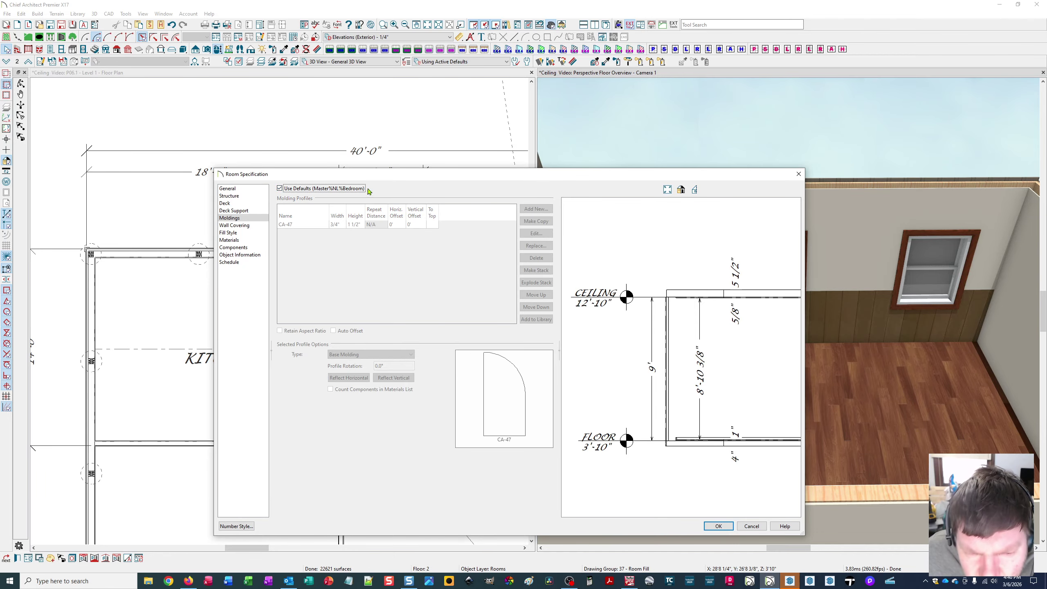
key("space")
left_click(306, 227)
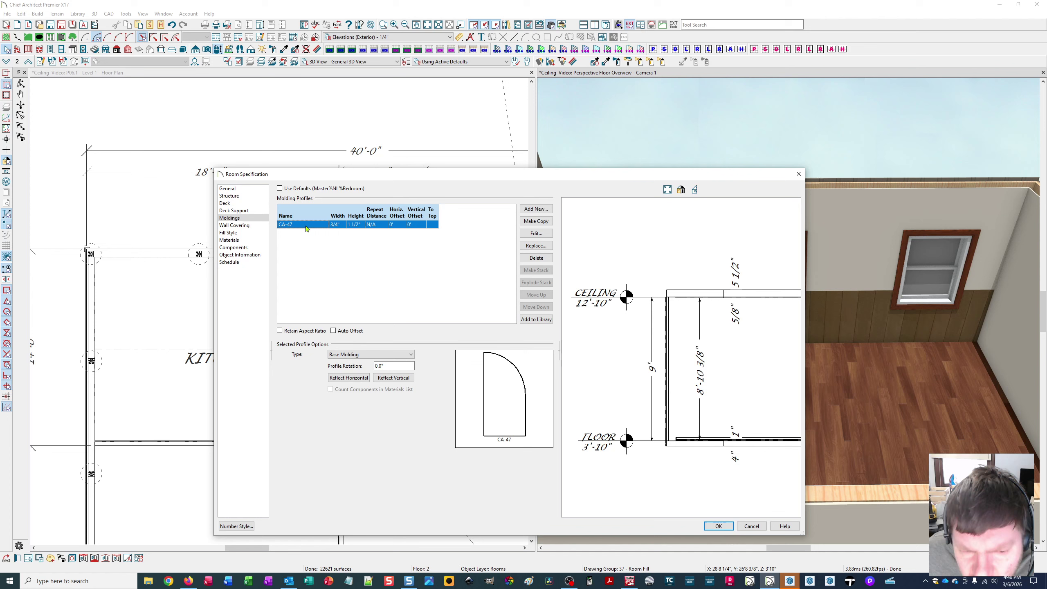
left_click(544, 260)
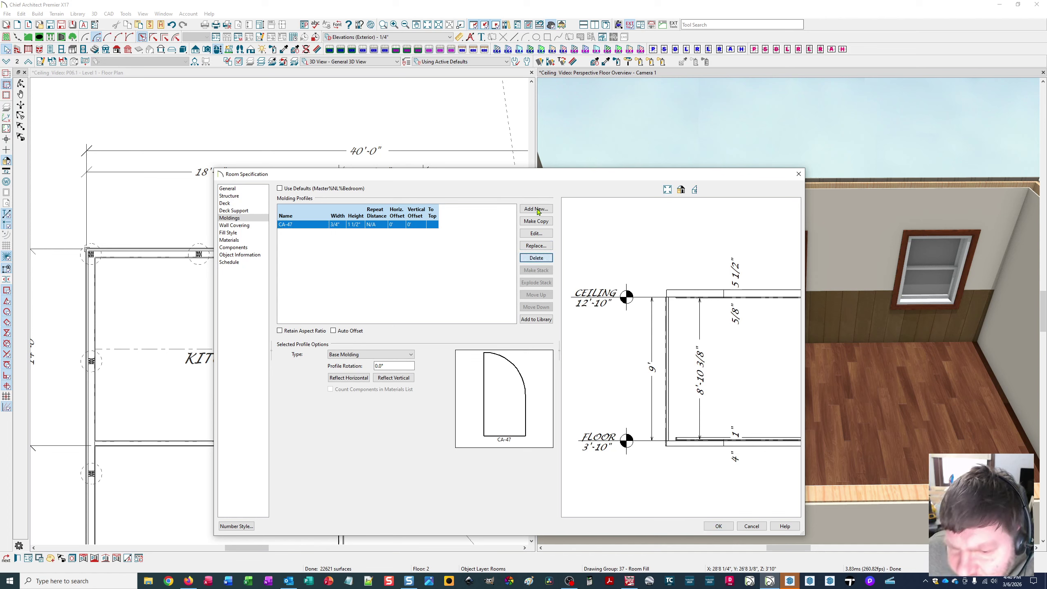
Add the CR06 - Chair Rail Molding from the Core Catalogs' Chair Rail folder to the Master Bedroom's molding profiles.
left_click(536, 210)
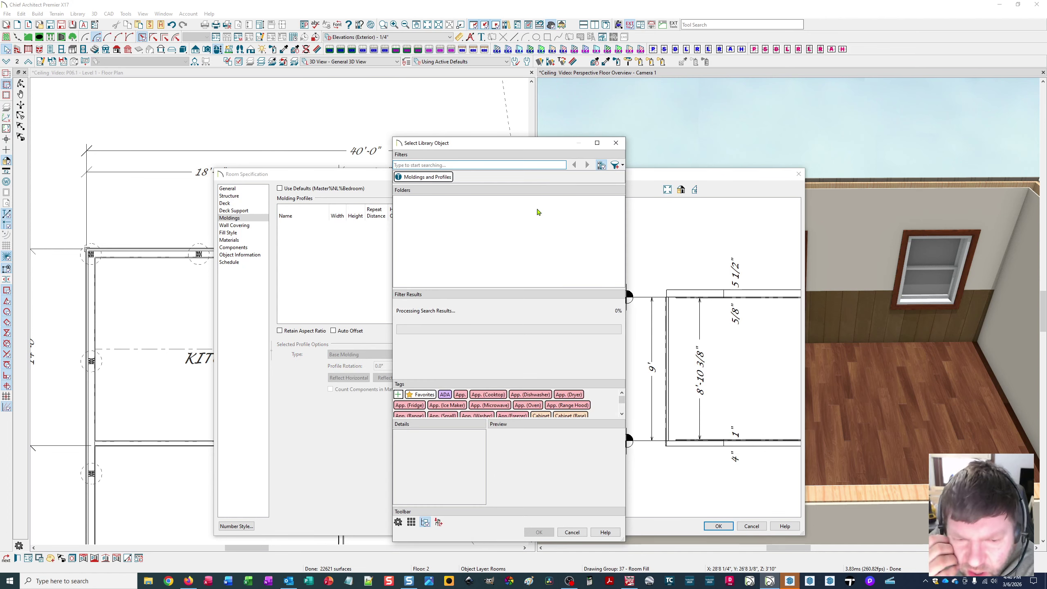
left_click(397, 200)
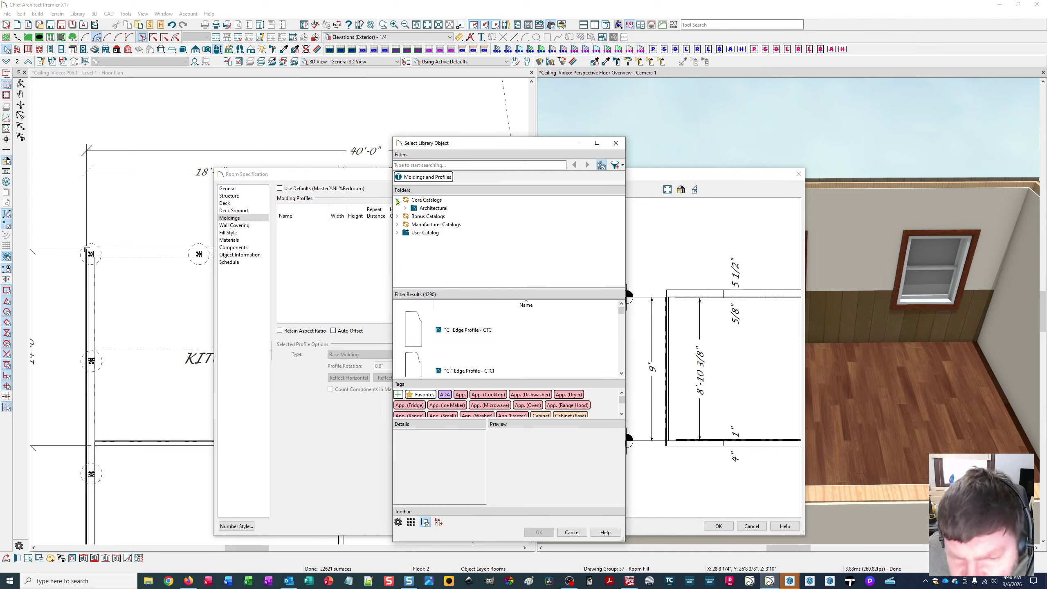
left_click(400, 209)
left_click(405, 208)
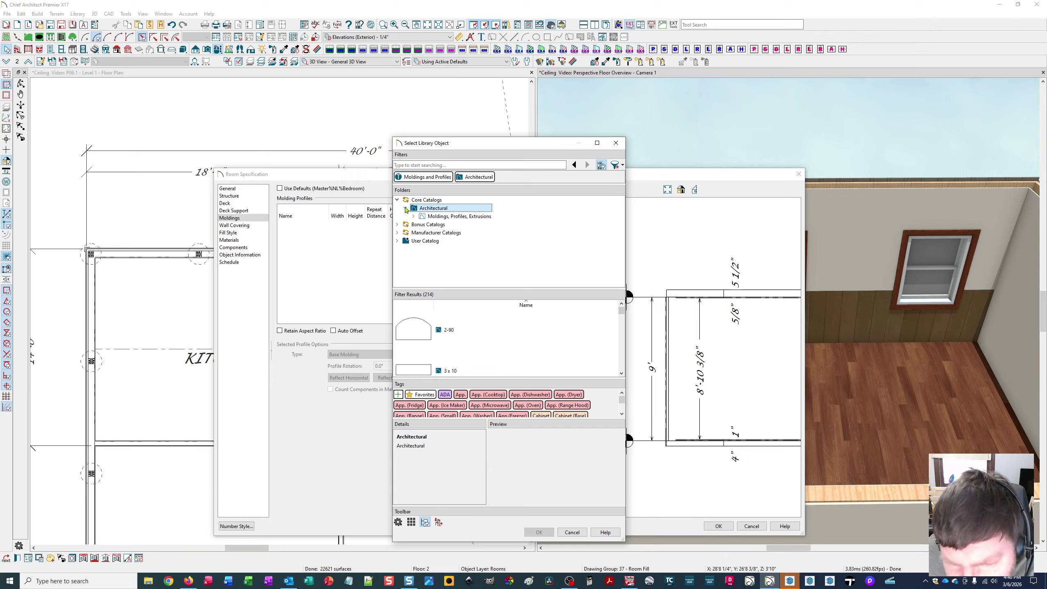
left_click(413, 216)
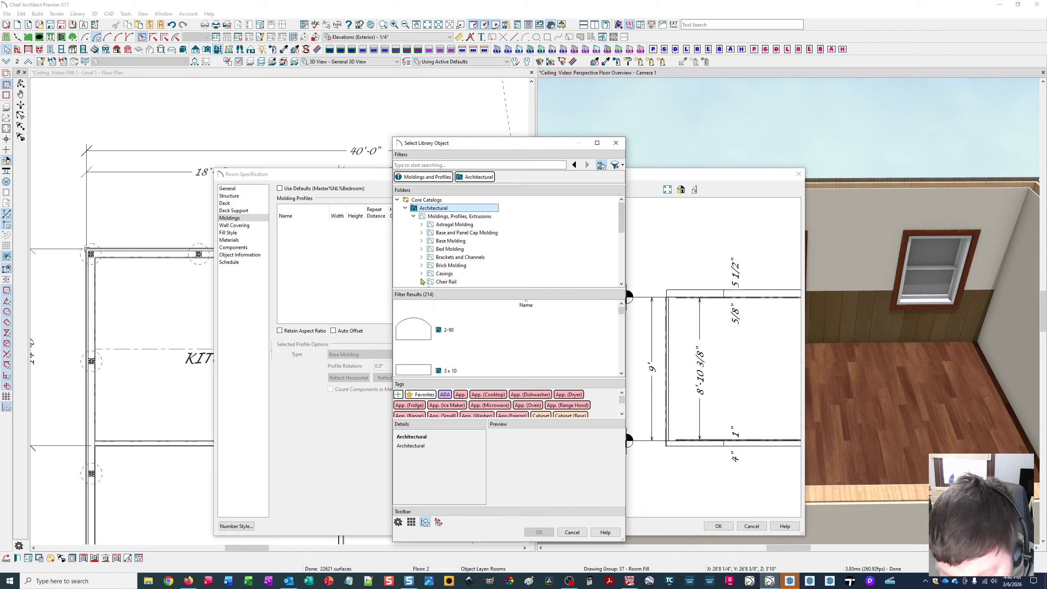
scroll(425, 275, "down", 4)
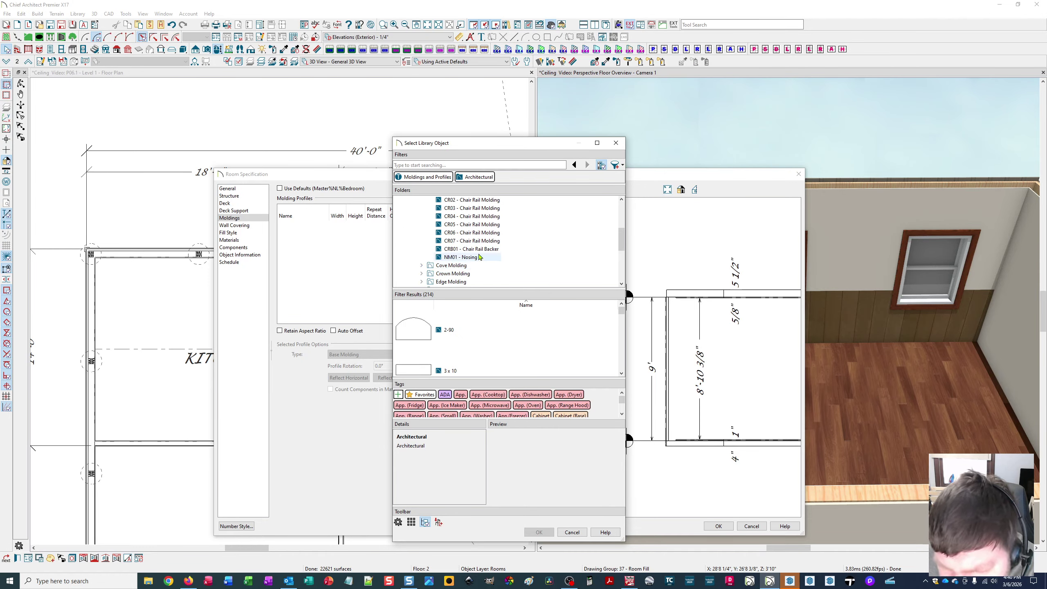
left_click(481, 234)
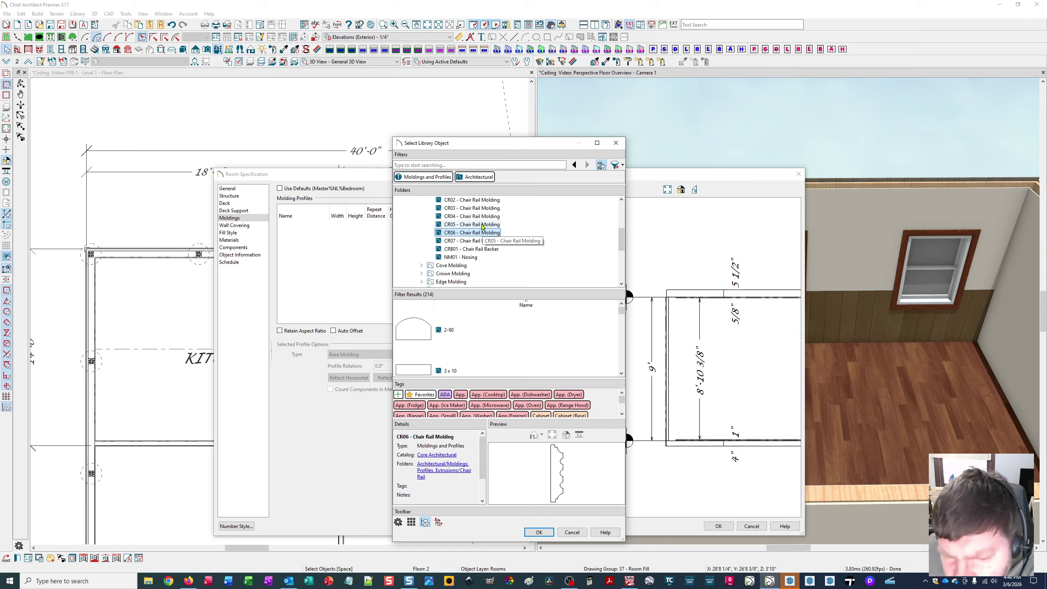
left_click(484, 226)
left_click(493, 234)
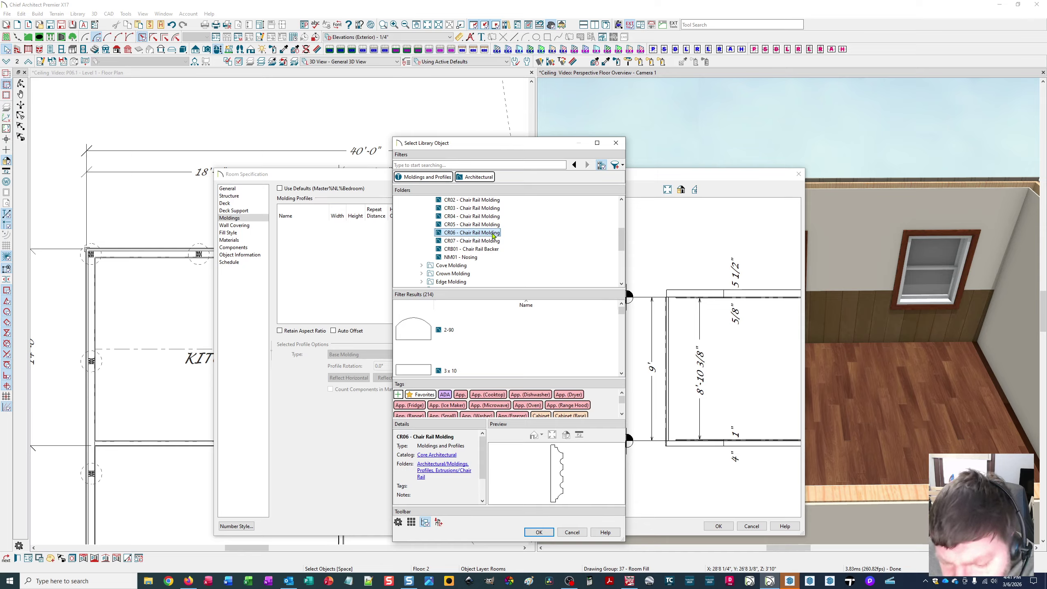
left_click(539, 532)
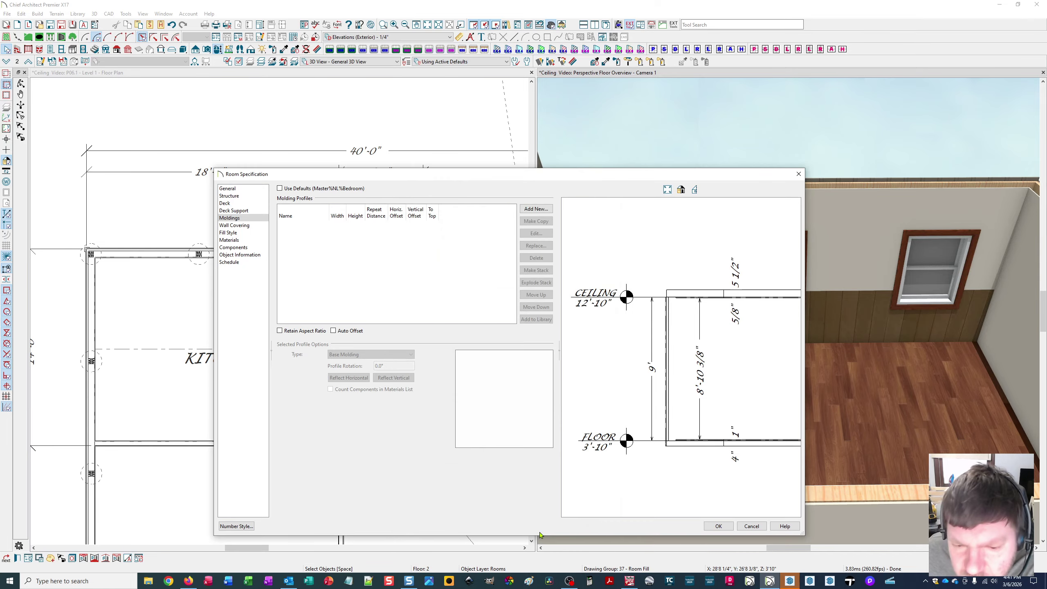
Set the CR06 profile's type to Chair Rail with a vertical offset of 42" and apply it to the Master Bedroom.
left_click(360, 355)
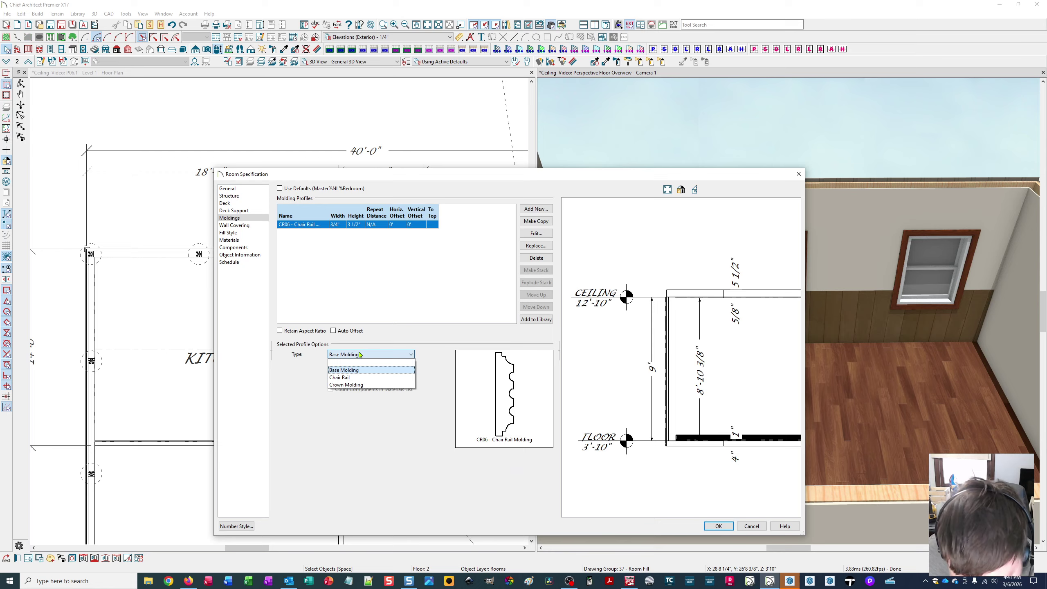
left_click(354, 378)
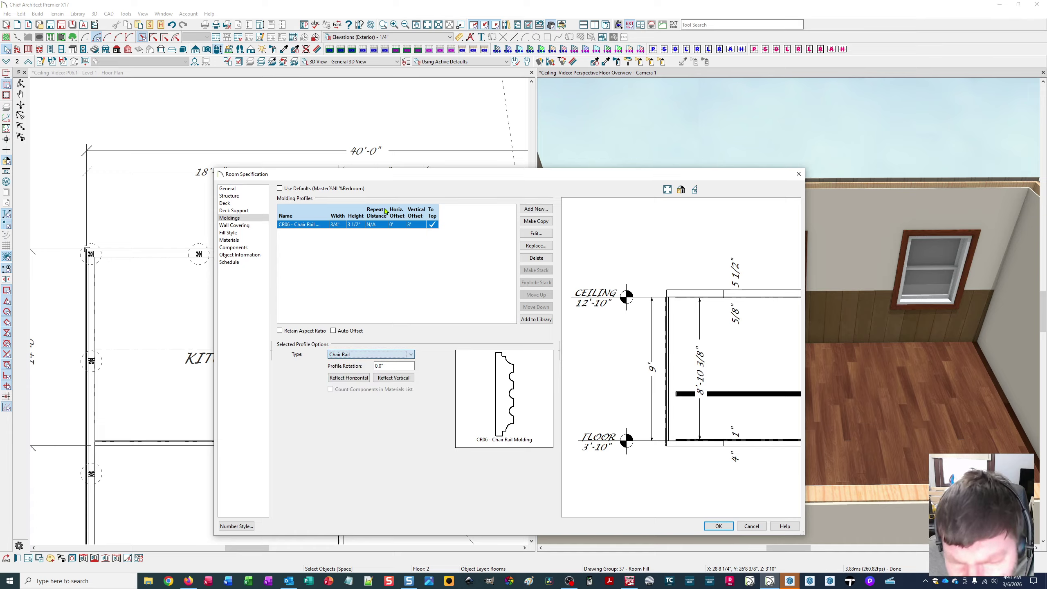
left_click(410, 227)
left_click(410, 225)
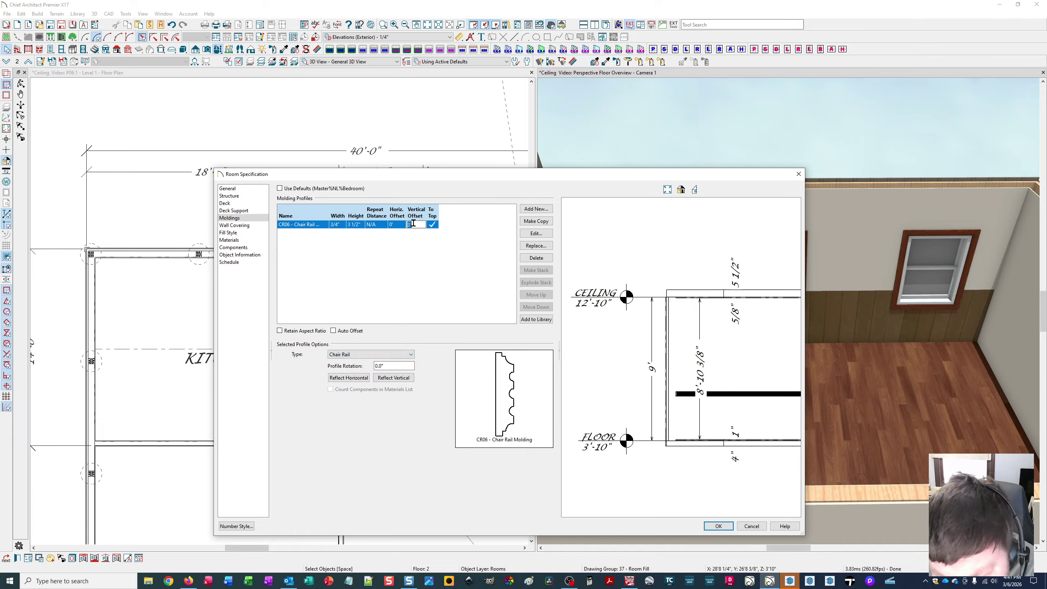
type("4")
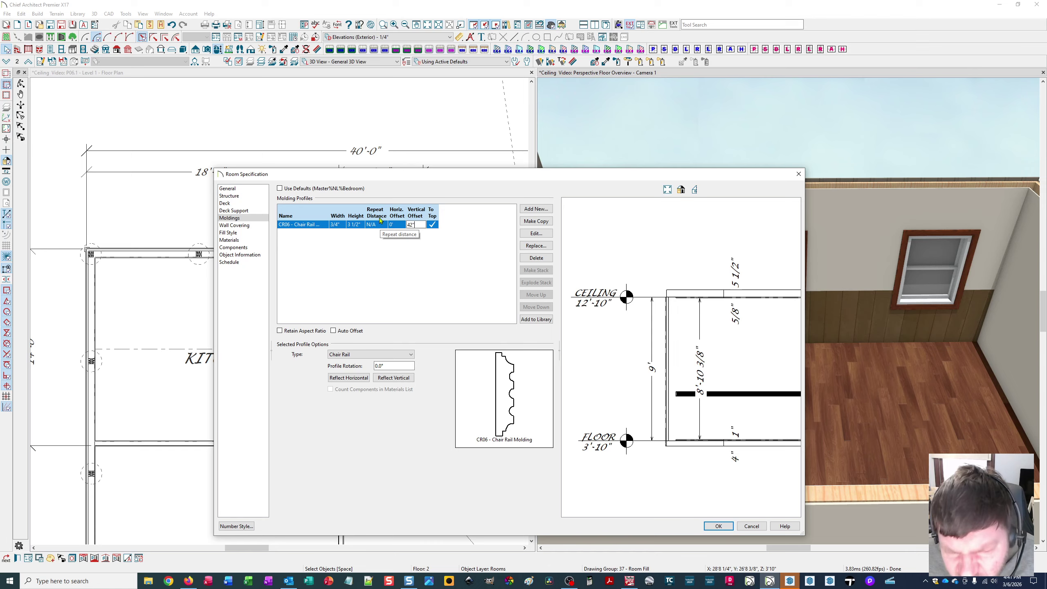
type("2")
left_click(720, 526)
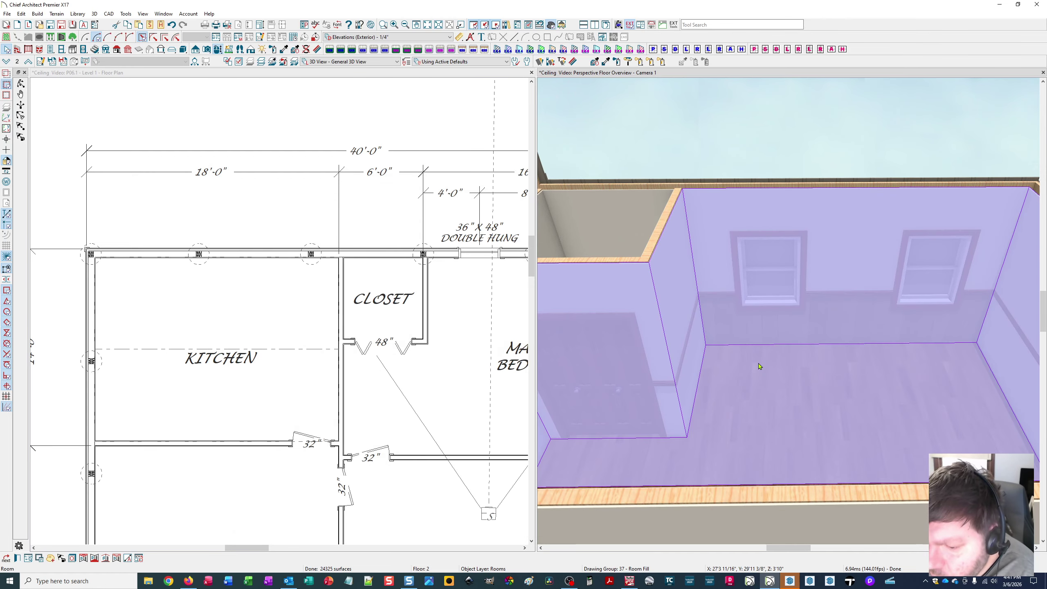
Examine how the chair rail runs around the Master Bedroom's walls and windows in the 3D overview.
left_click(772, 394)
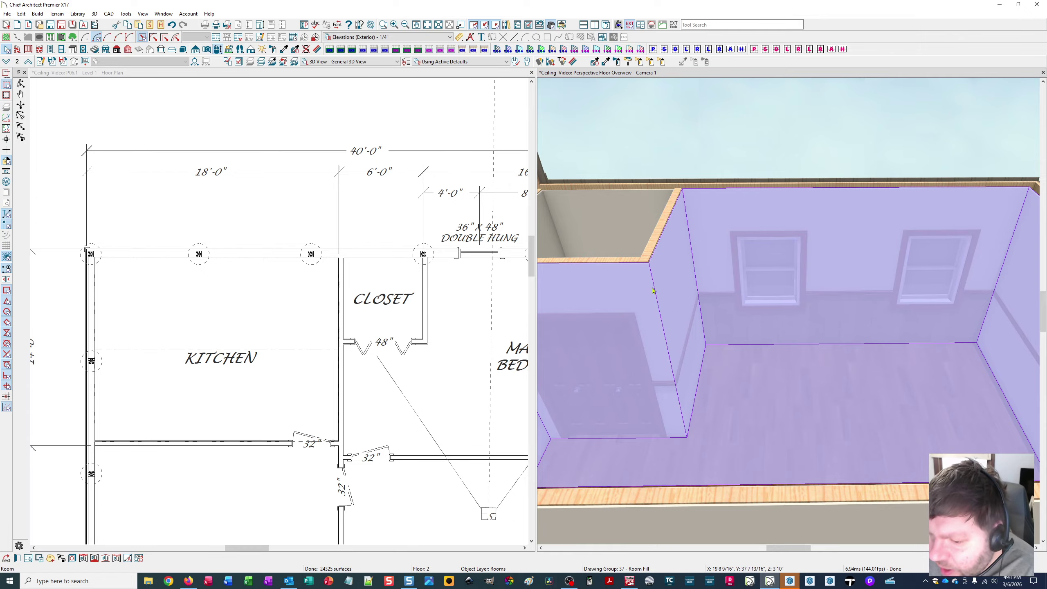
middle_click_drag(699, 312, 690, 416)
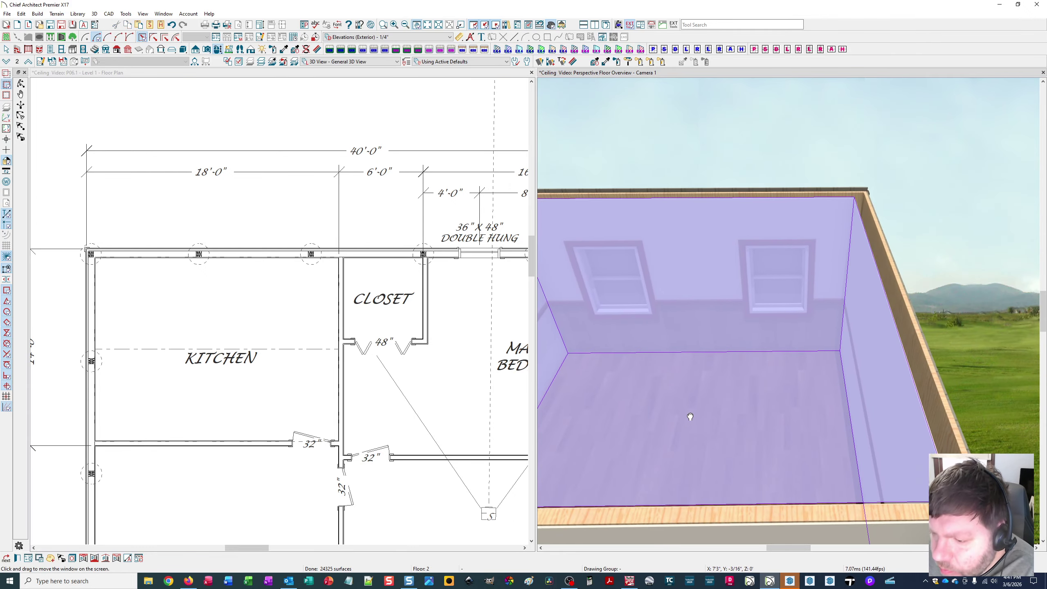
scroll(779, 380, "up", 4)
scroll(774, 382, "down", 5)
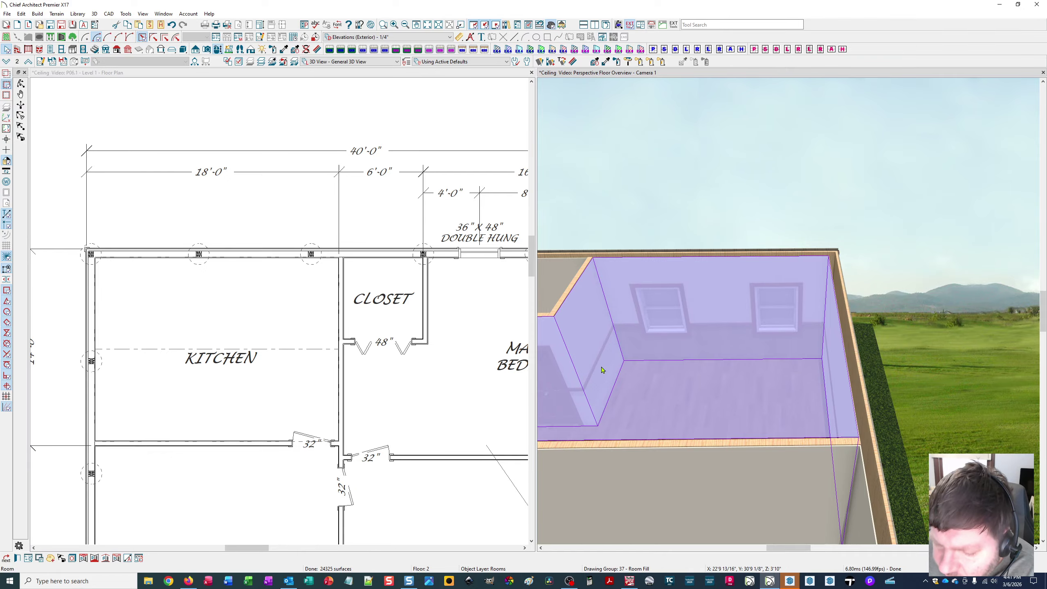
scroll(603, 371, "up", 3)
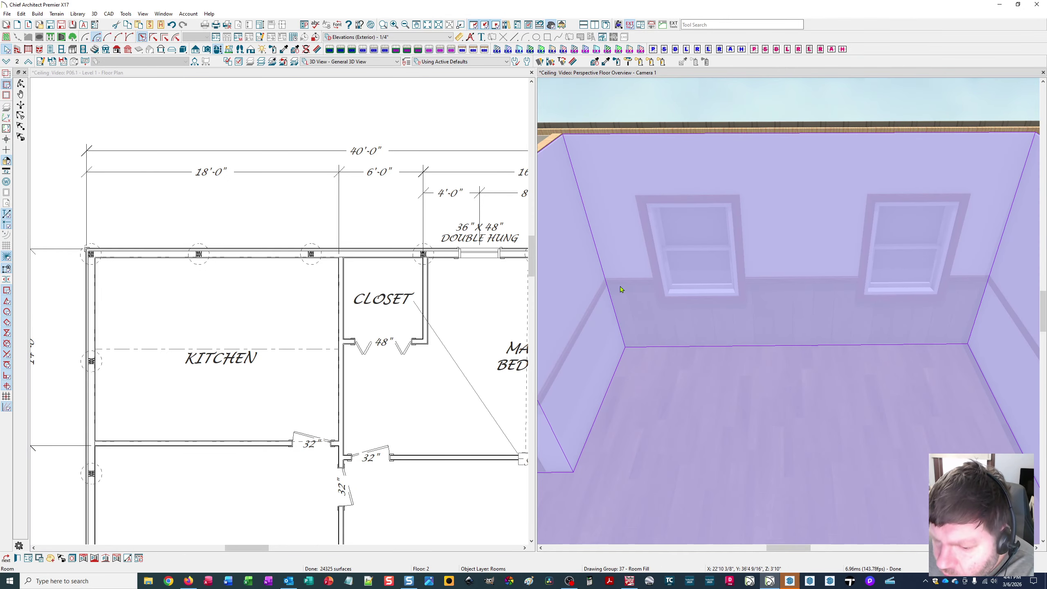
middle_click_drag(610, 421, 651, 413)
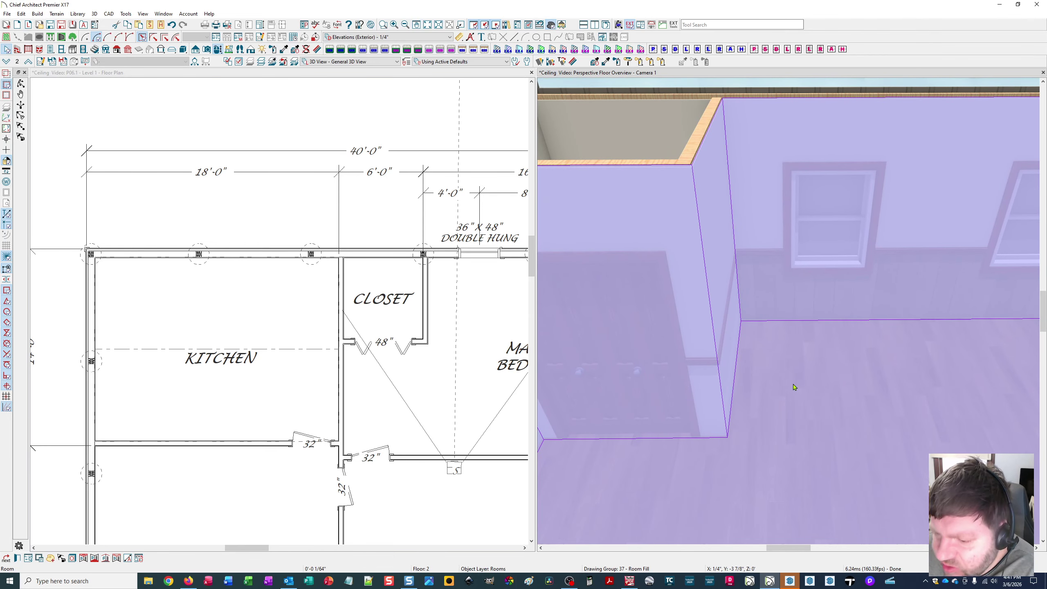
middle_click_drag(828, 386, 806, 372)
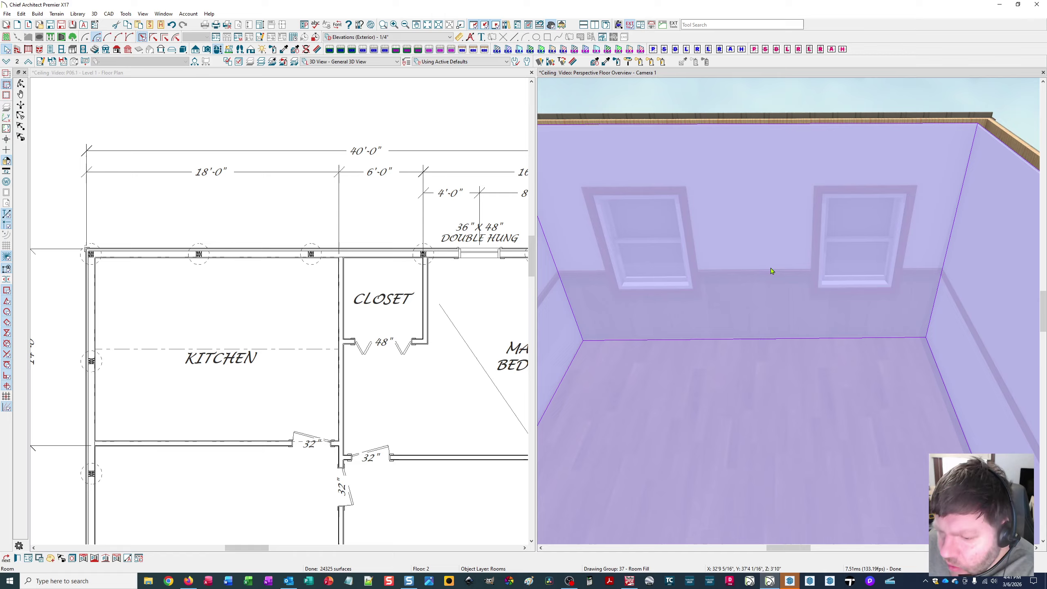
Delete the CR06 - Chair Rail Molding profile from the Master Bedroom's room specification.
scroll(690, 322, "down", 6)
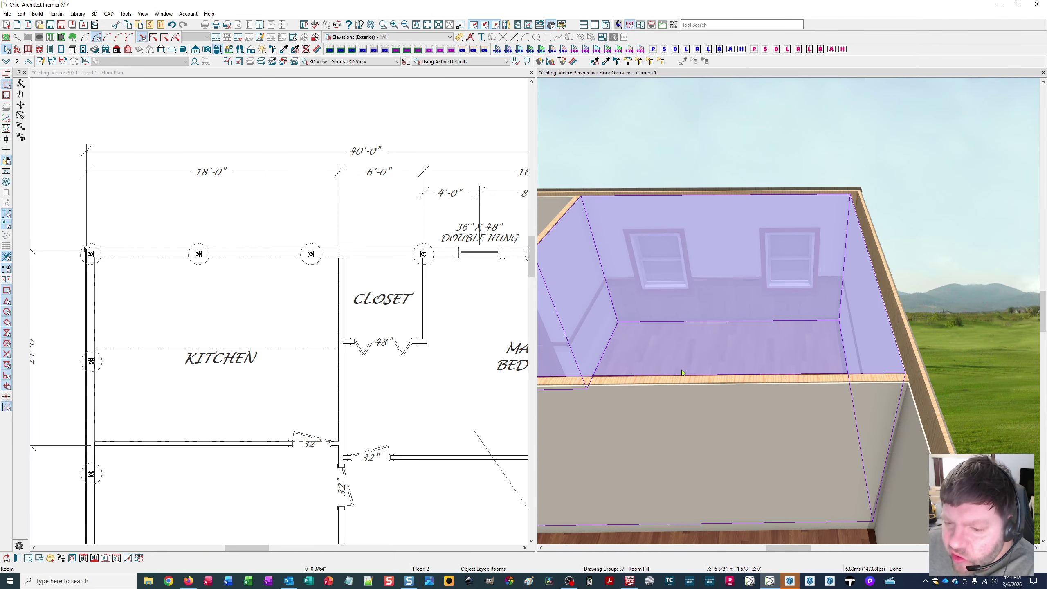
double_click(671, 341)
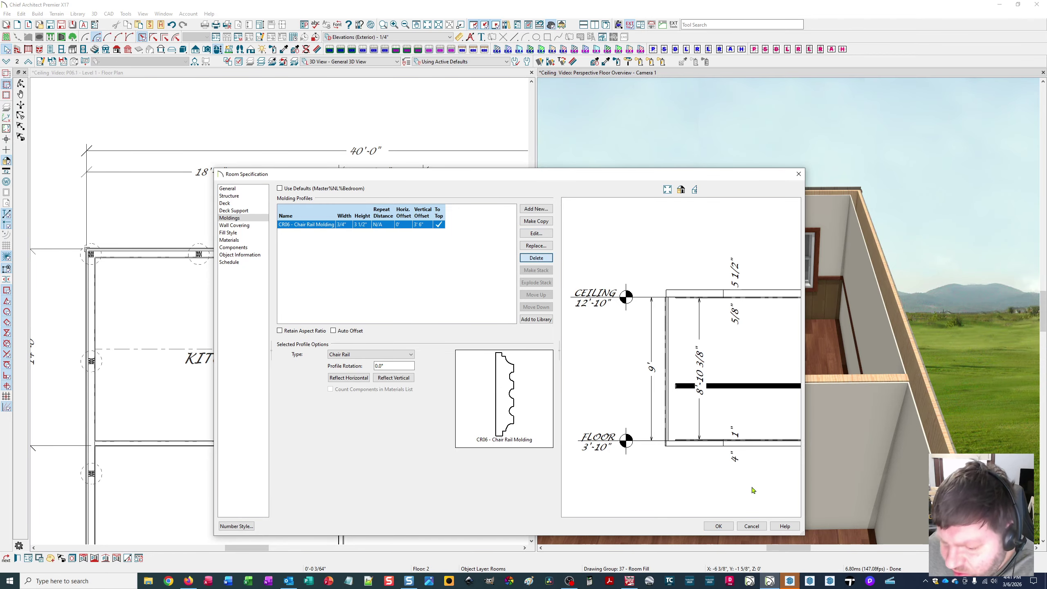
left_click(718, 527)
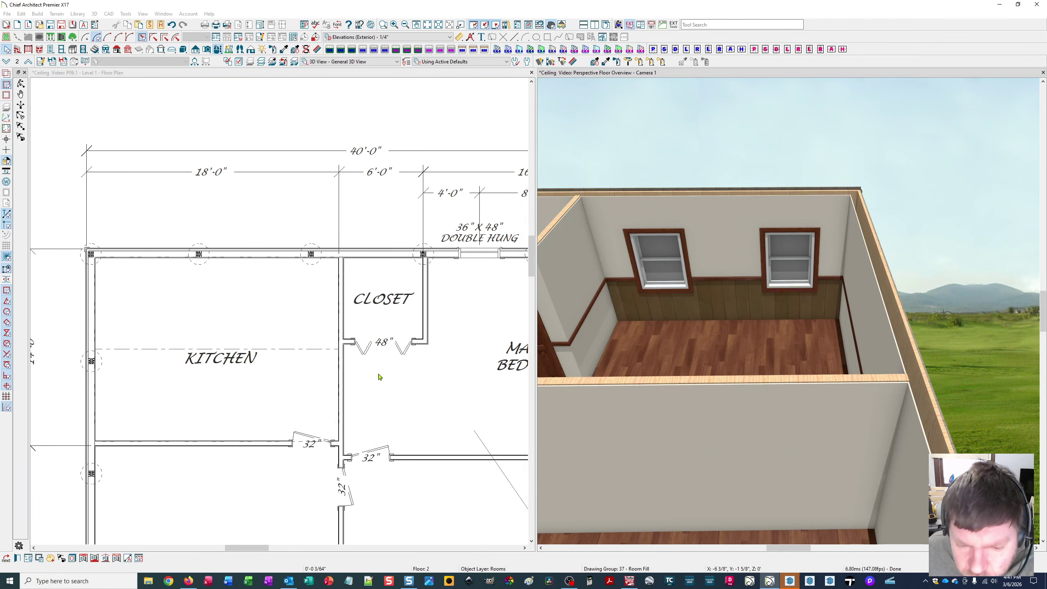
Make a room molding polyline for the Master Bedroom from Blank Molding at a height of 42".
middle_click_drag(433, 400, 297, 367)
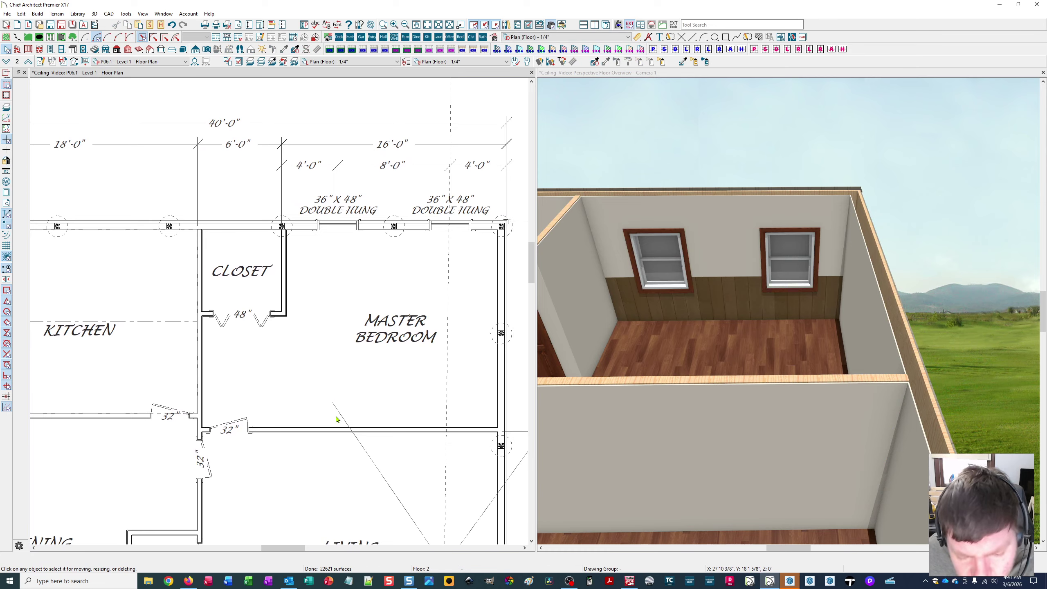
left_click(338, 268)
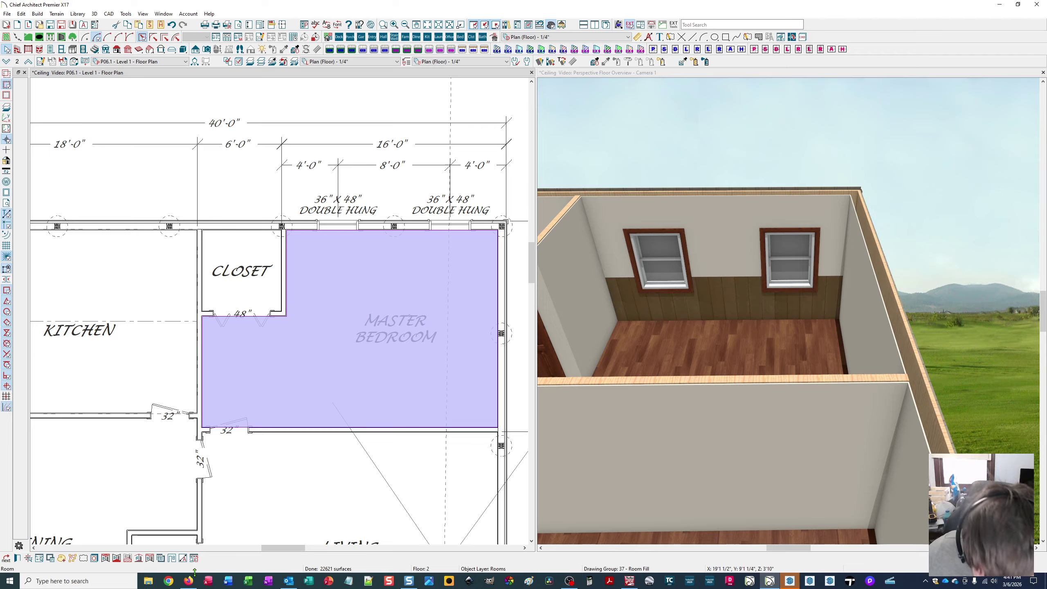
left_click(138, 560)
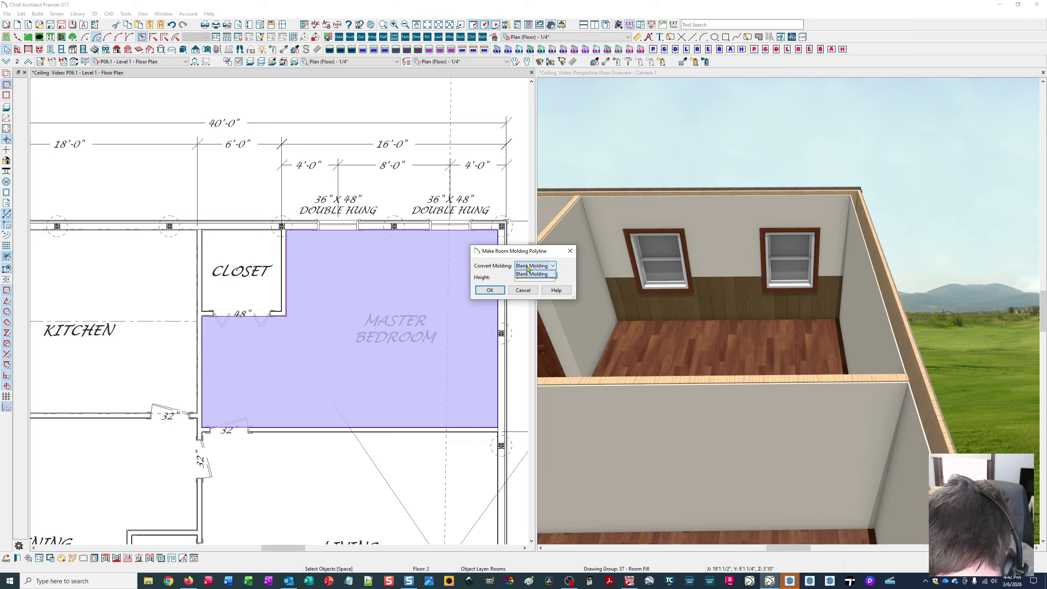
left_click(541, 267)
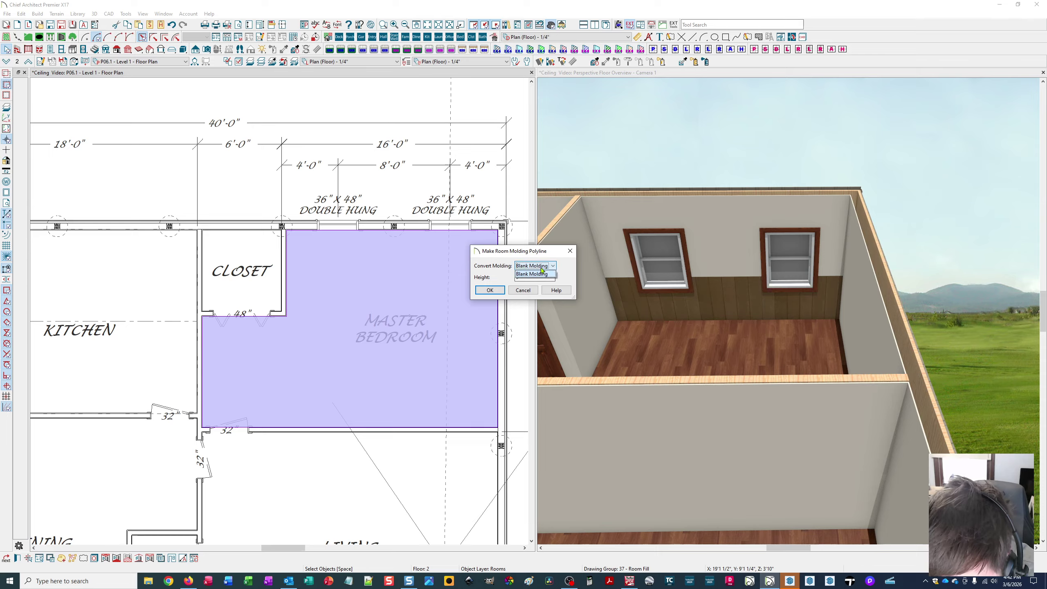
left_click(541, 267)
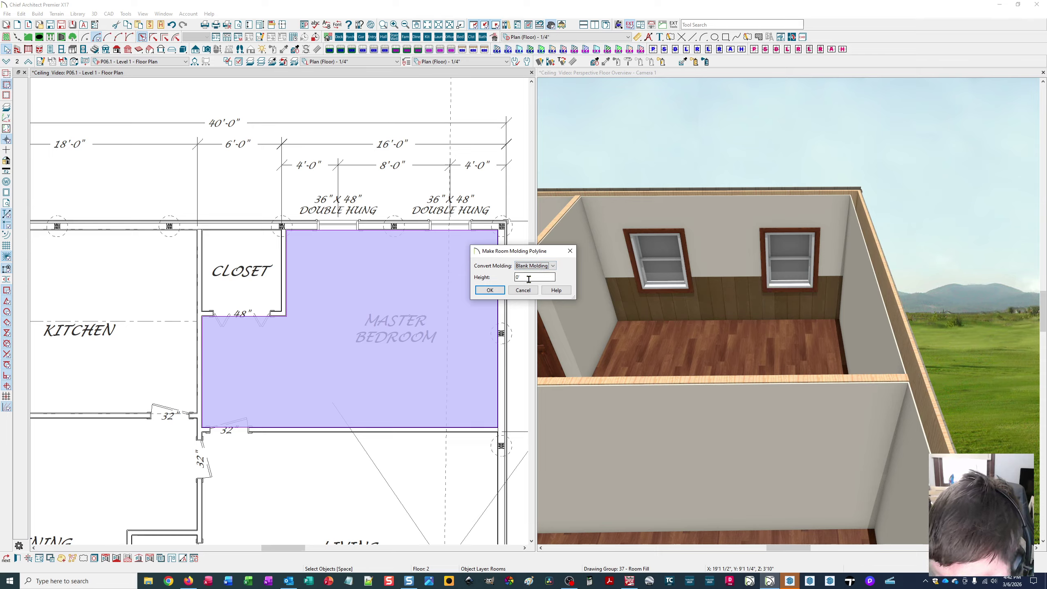
key("Tab")
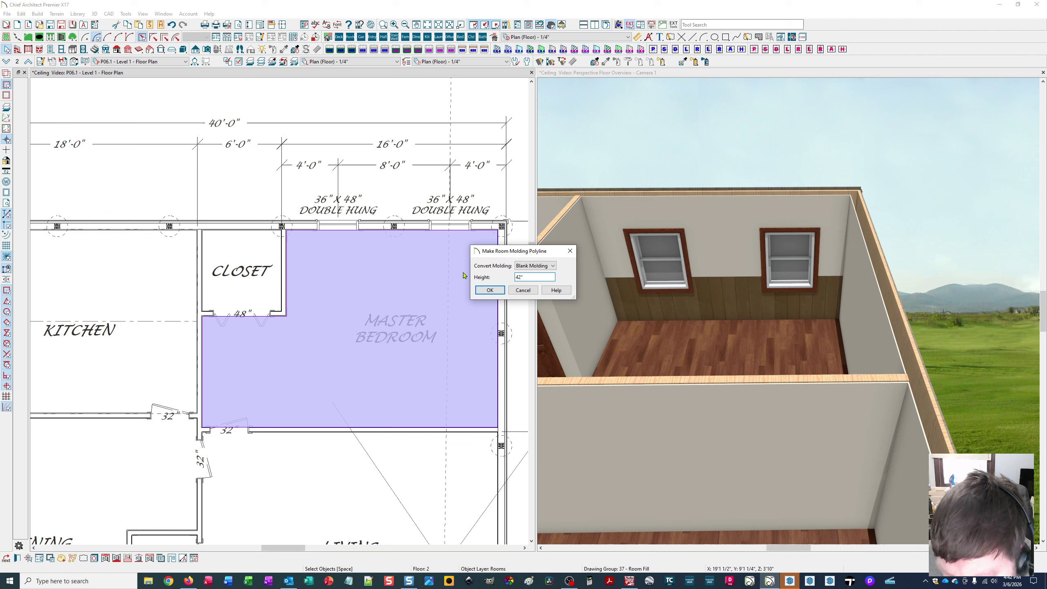
left_click(496, 290)
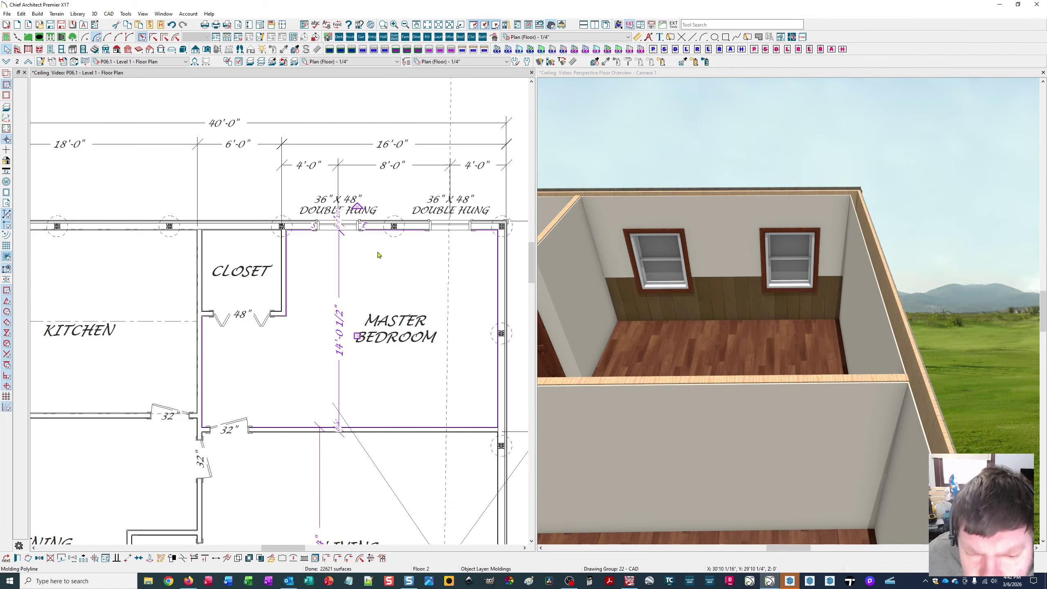
Open the Master Bedroom molding polyline's specification and show its molding profiles.
scroll(368, 238, "up", 1)
scroll(368, 238, "up", 3)
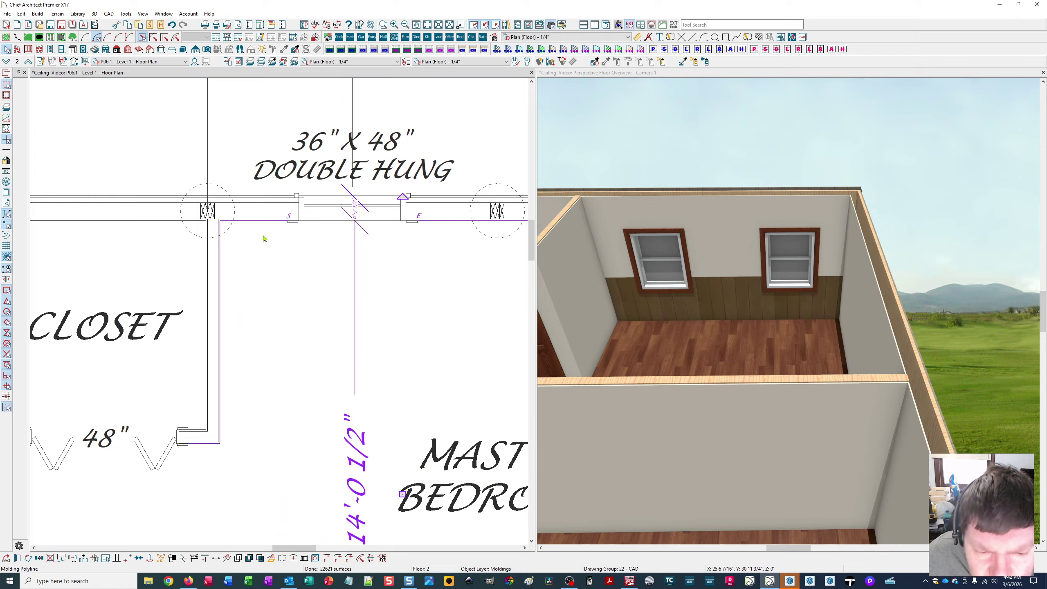
scroll(267, 236, "down", 3)
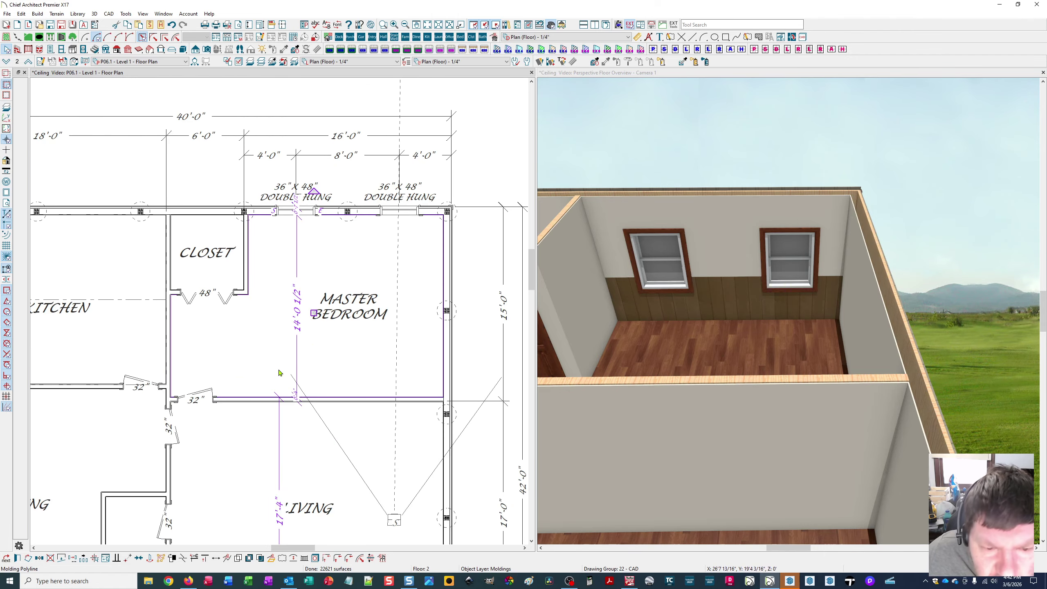
left_click(17, 560)
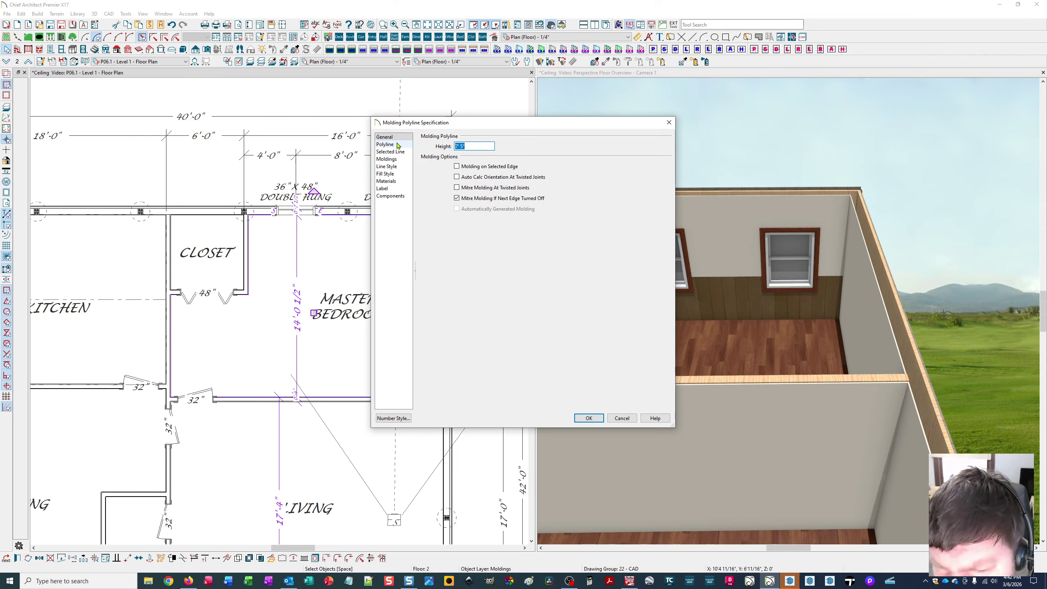
left_click(386, 145)
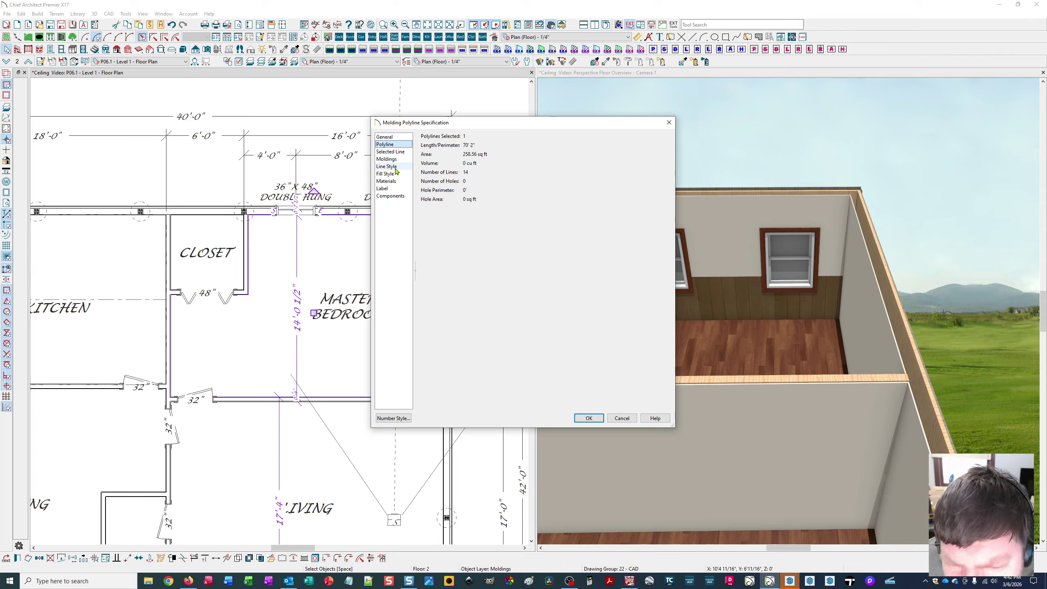
left_click(398, 160)
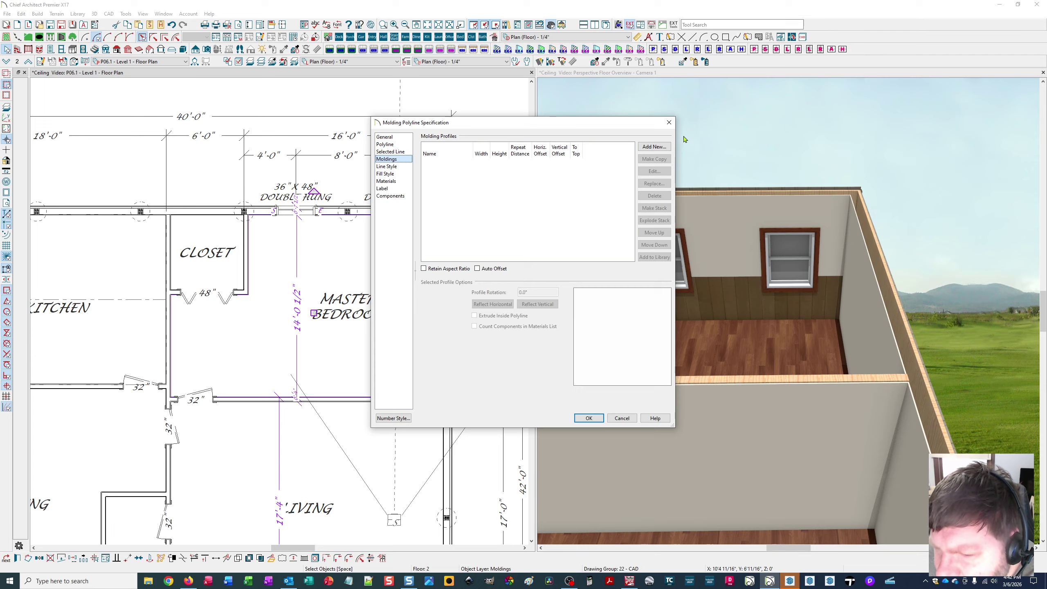
Add the CR06 - Chair Rail Molding from the Core Catalogs' Chair Rail folder to the molding polyline and apply it.
left_click(662, 146)
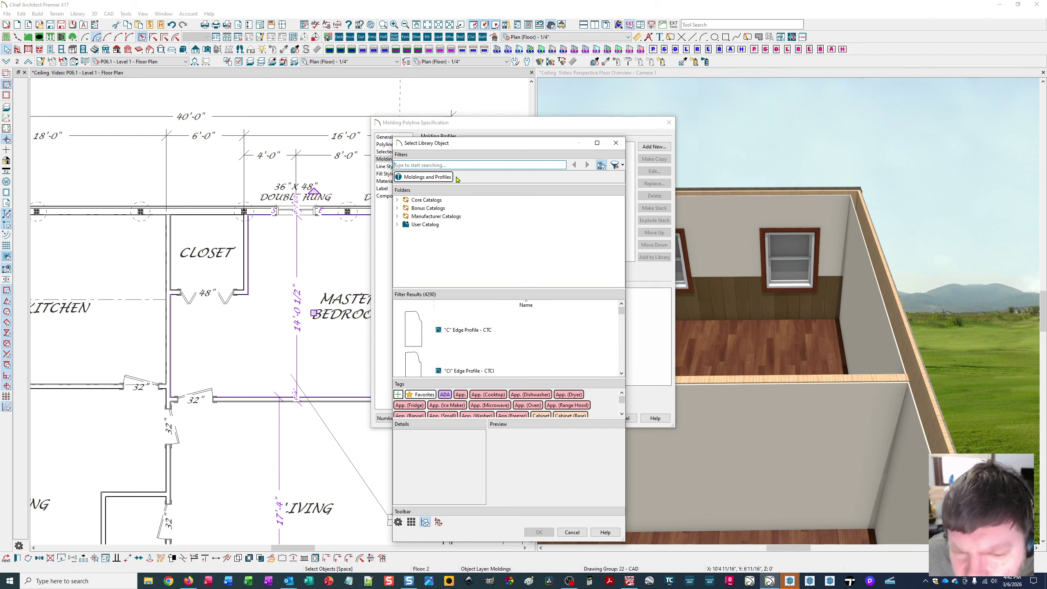
left_click(397, 200)
left_click(405, 208)
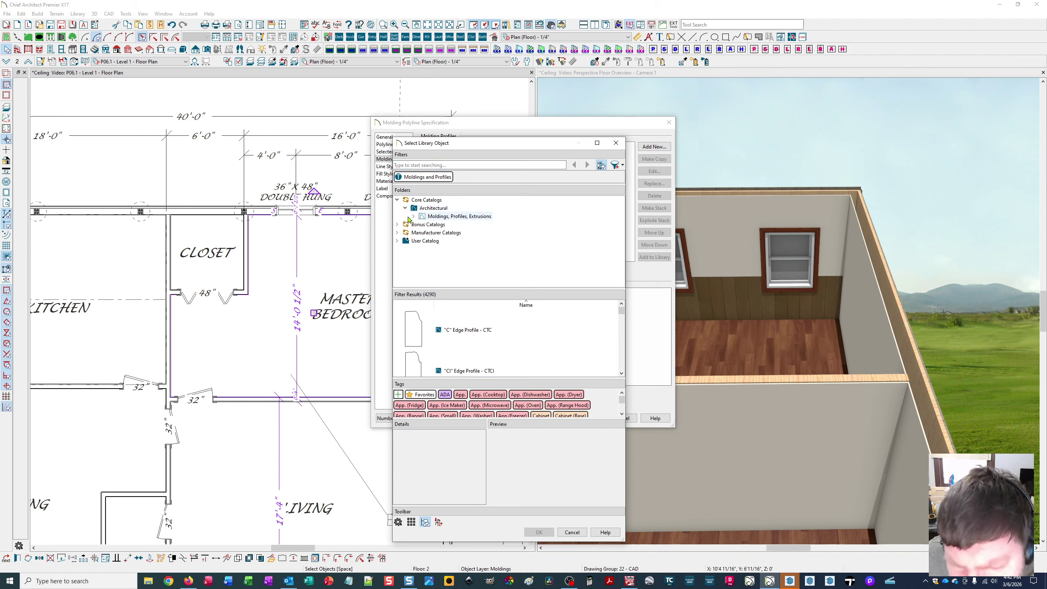
left_click(425, 216)
left_click(414, 216)
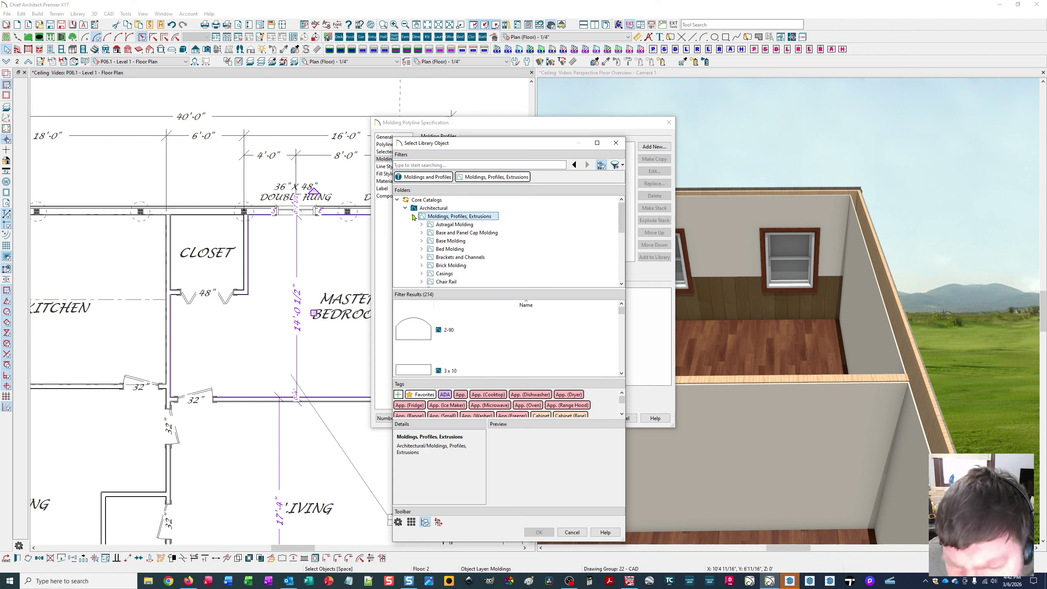
left_click(422, 281)
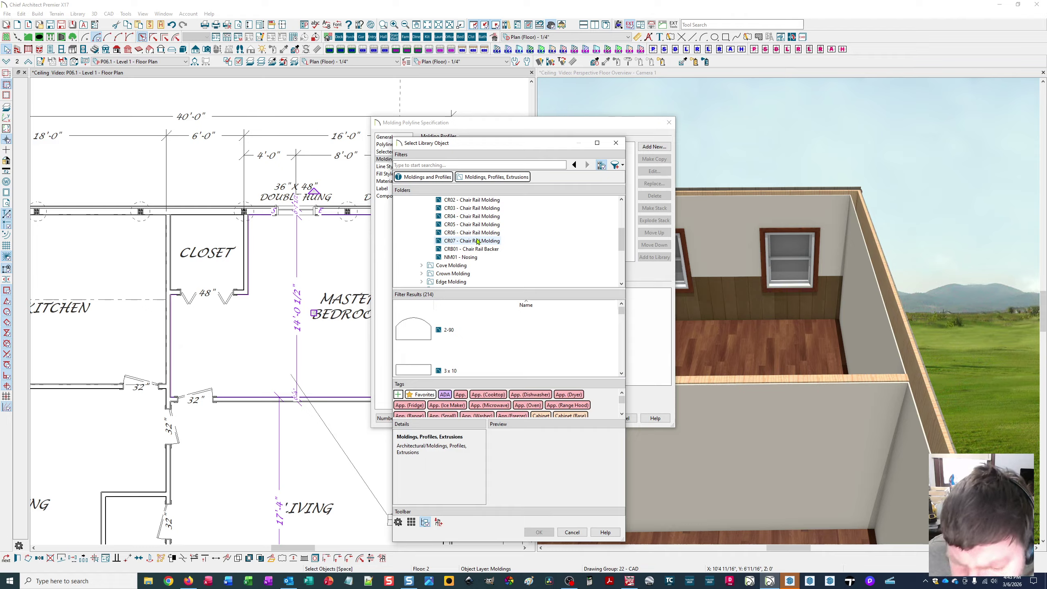
left_click(455, 233)
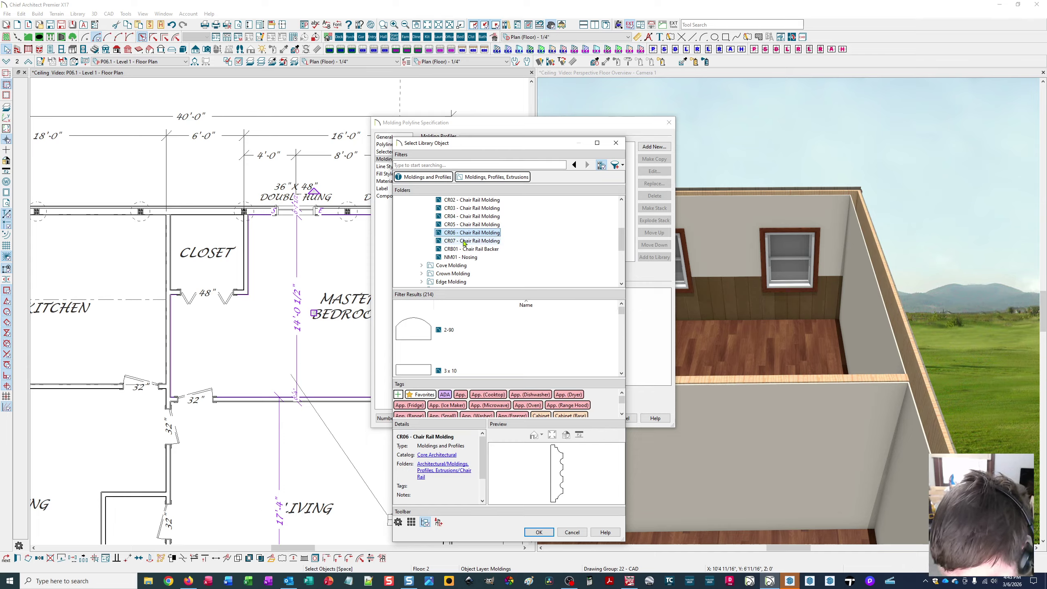
left_click(464, 242)
left_click(475, 233)
left_click(539, 533)
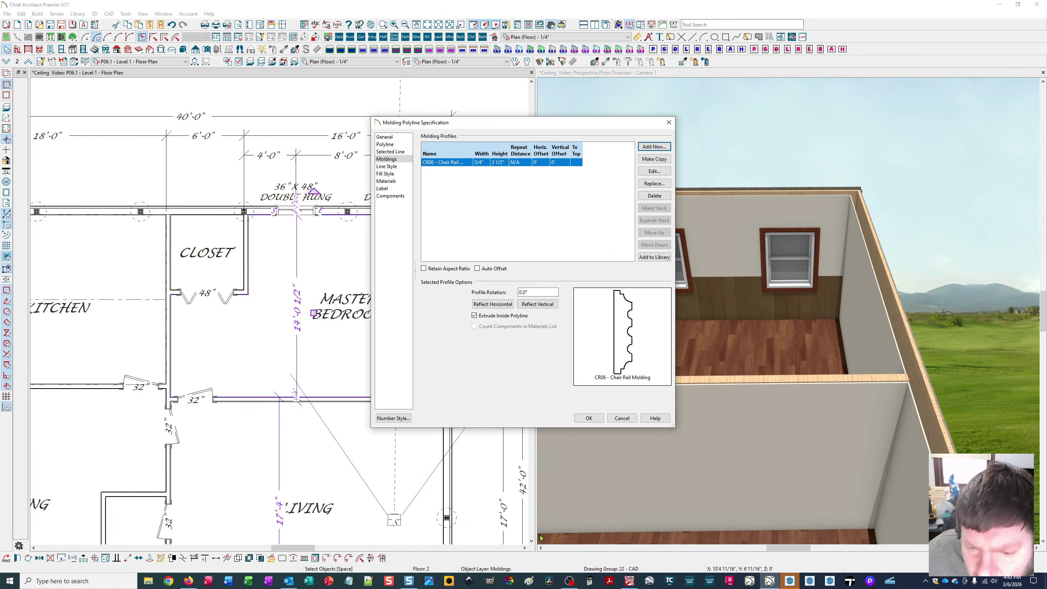
left_click(588, 419)
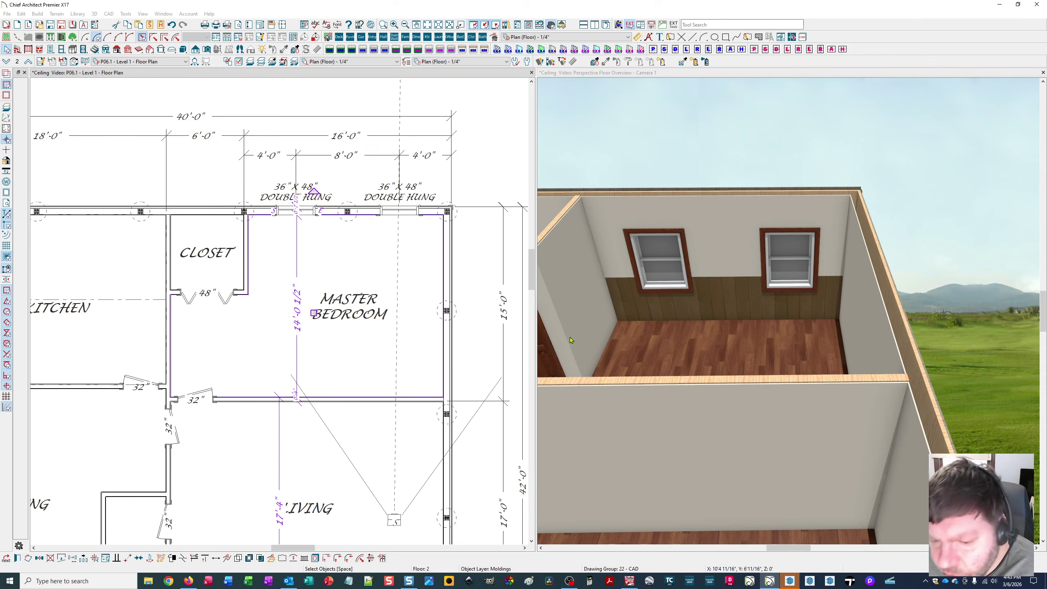
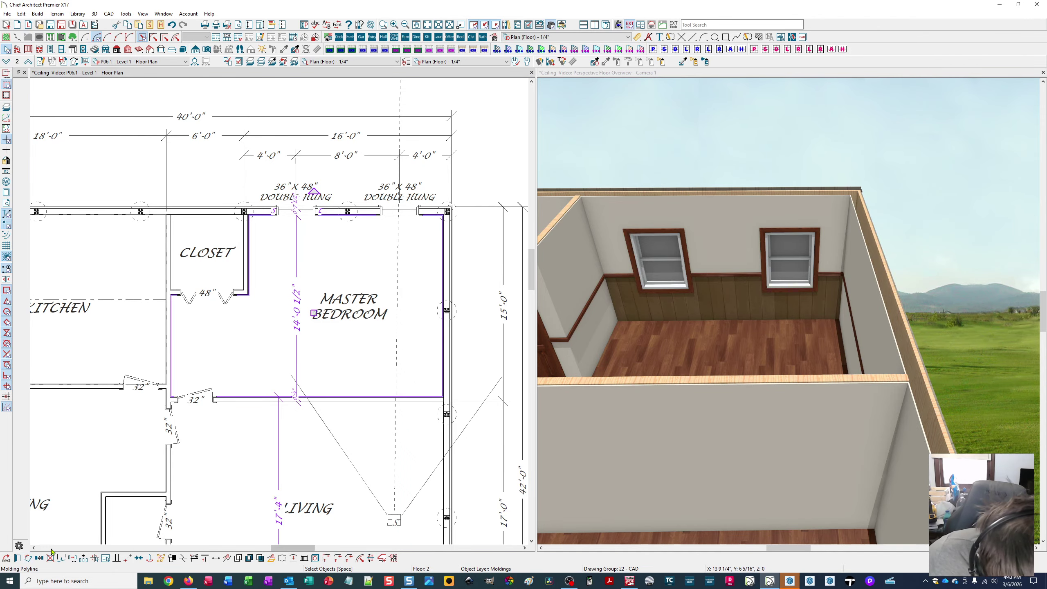
Remove the chair rail molding from the polyline edge along the closet's side wall, facing the Master Bedroom.
left_click(29, 558)
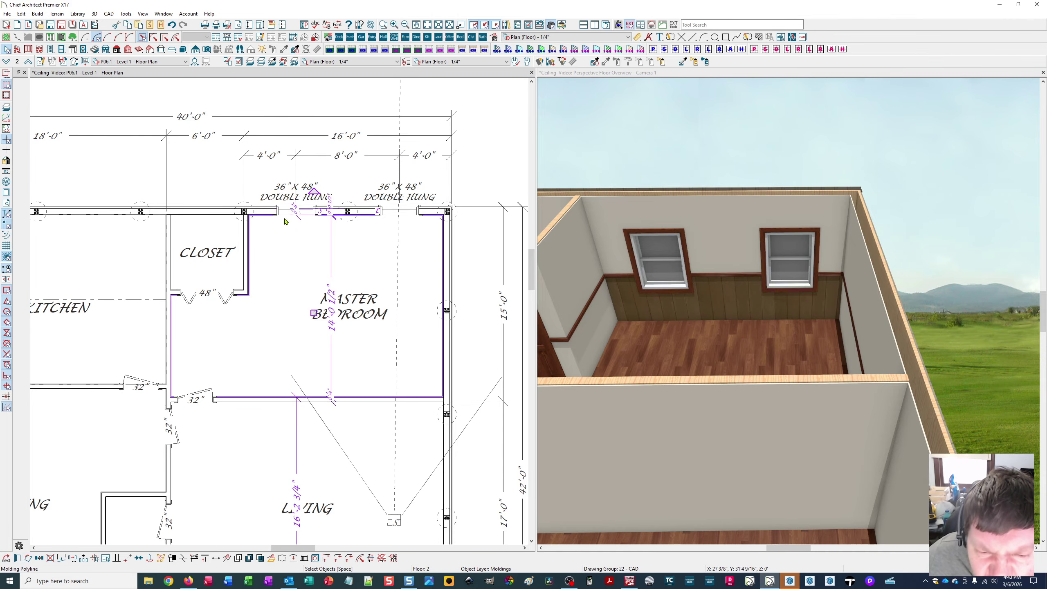
scroll(355, 269, "up", 3)
scroll(355, 269, "down", 3)
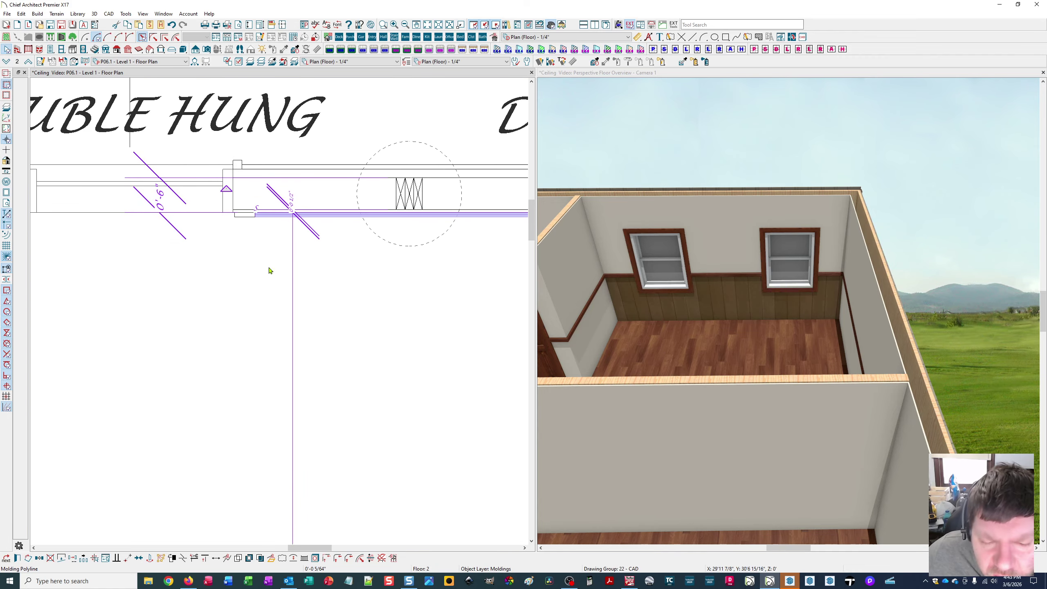
scroll(347, 350, "up", 3)
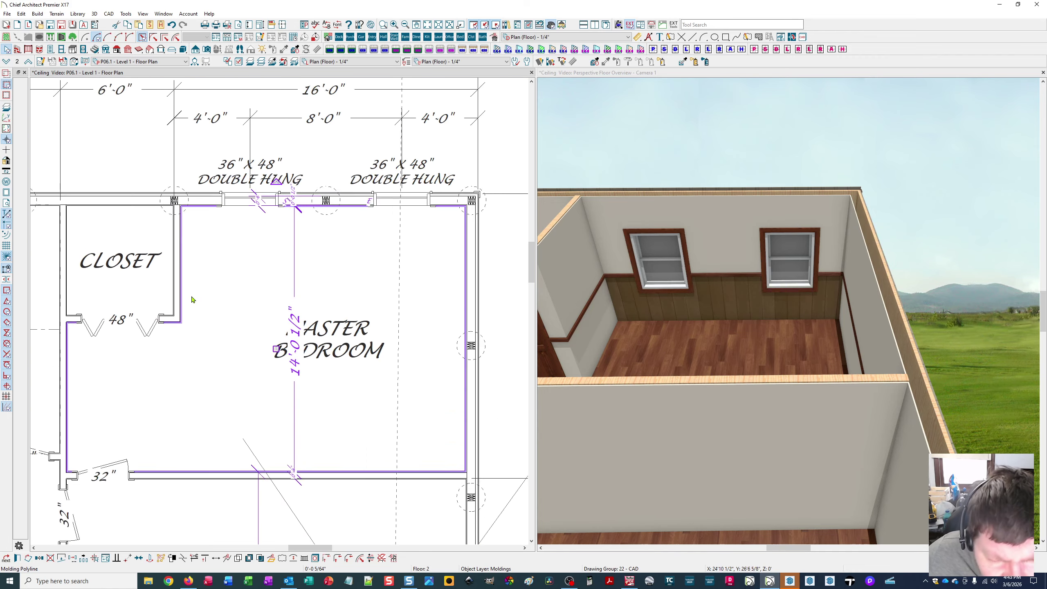
scroll(241, 385, "up", 4)
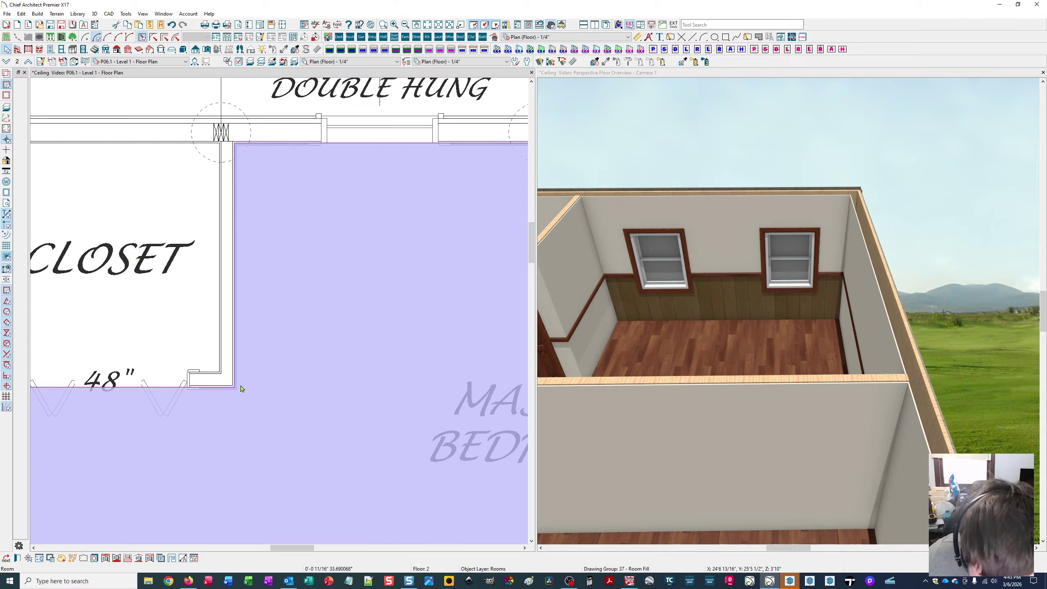
left_click(240, 381)
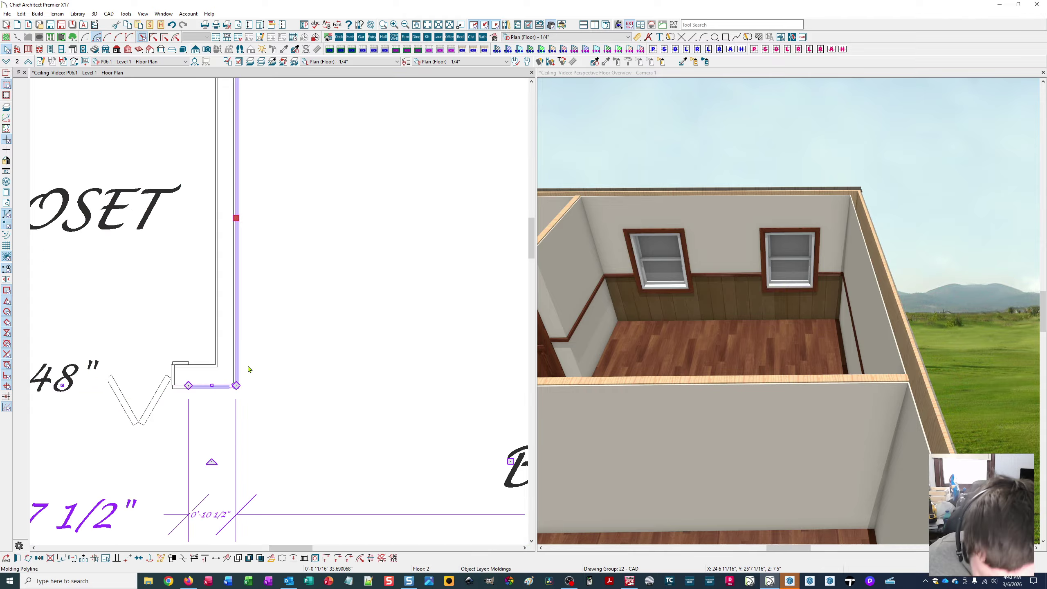
scroll(249, 369, "down", 2)
scroll(268, 278, "down", 2)
scroll(264, 274, "up", 2)
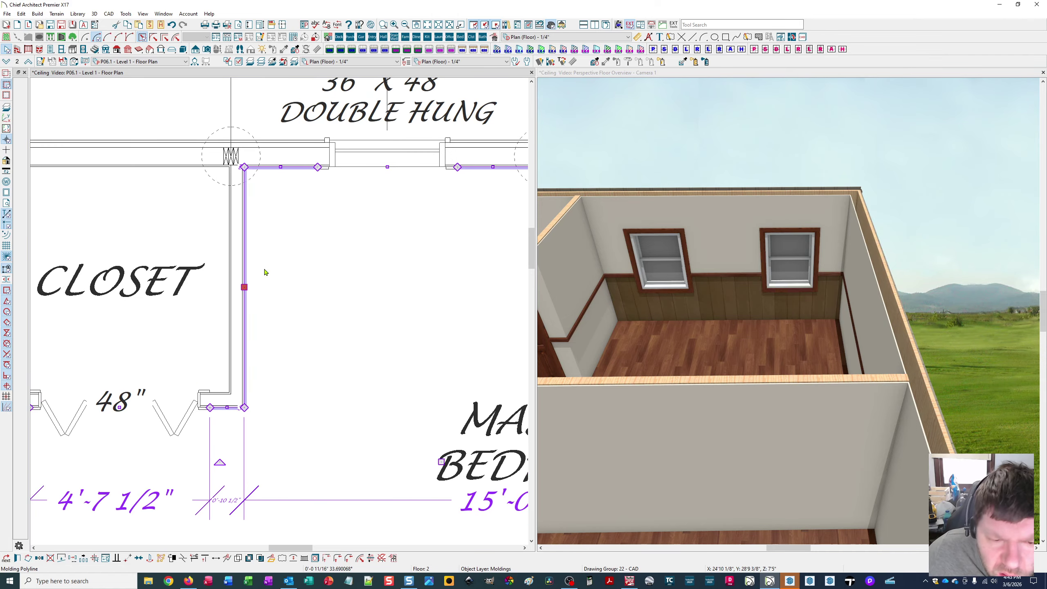
scroll(255, 284, "up", 1)
scroll(255, 283, "up", 2)
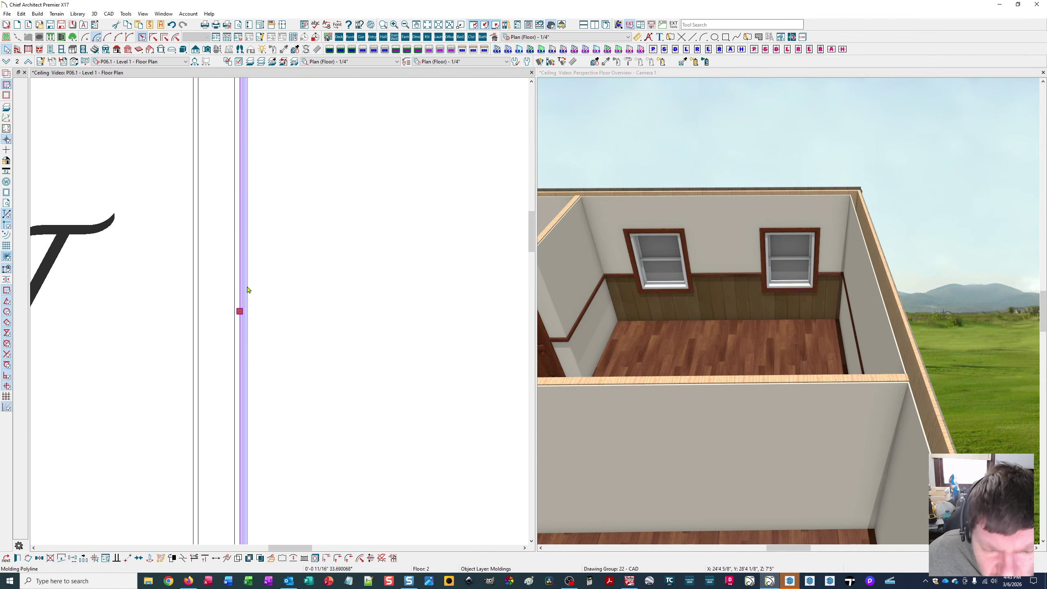
left_click(246, 327)
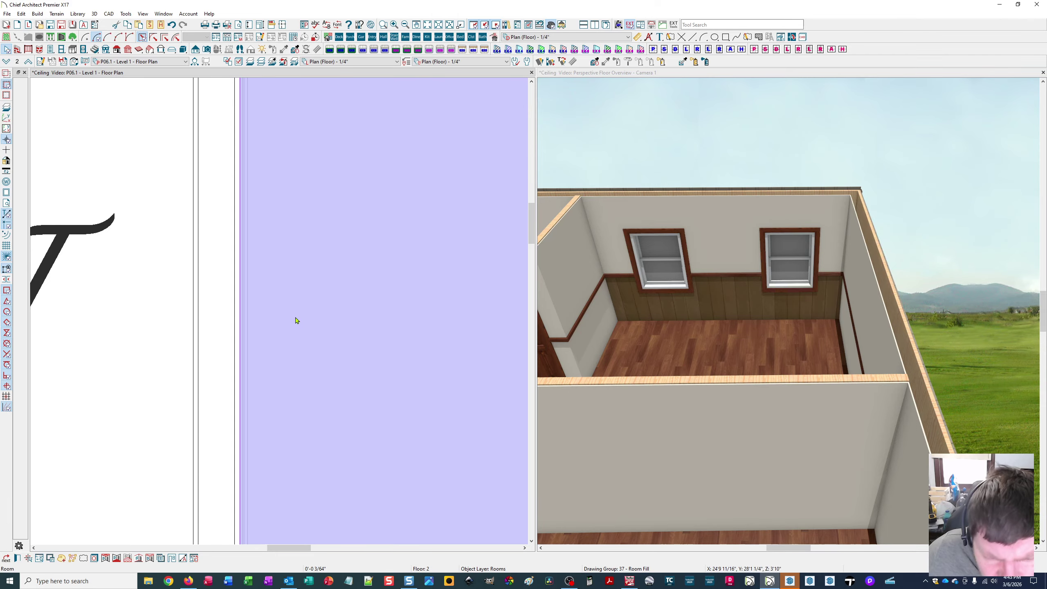
left_click(247, 344)
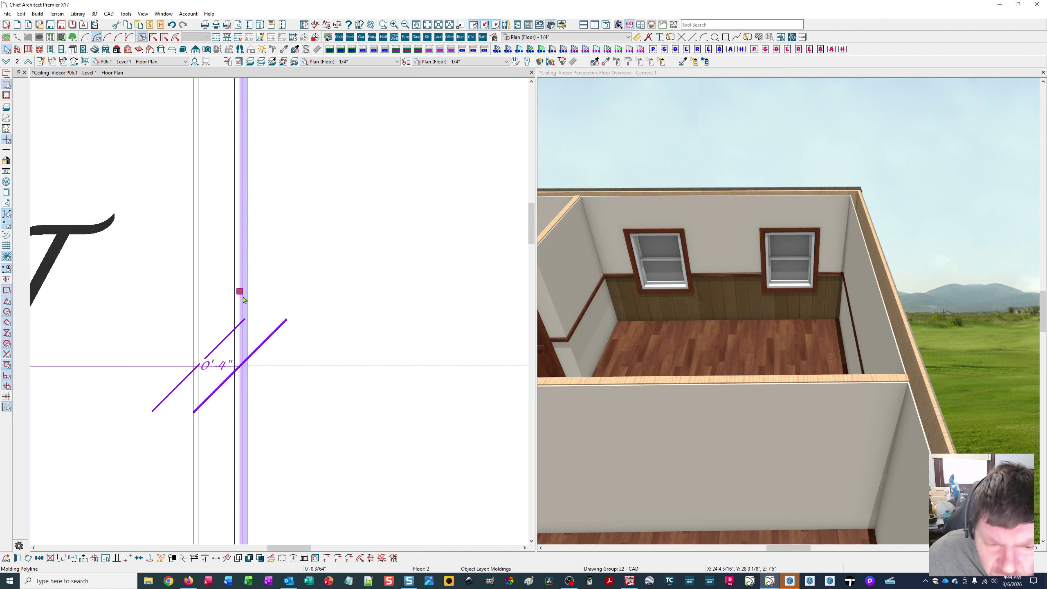
scroll(243, 299, "down", 2)
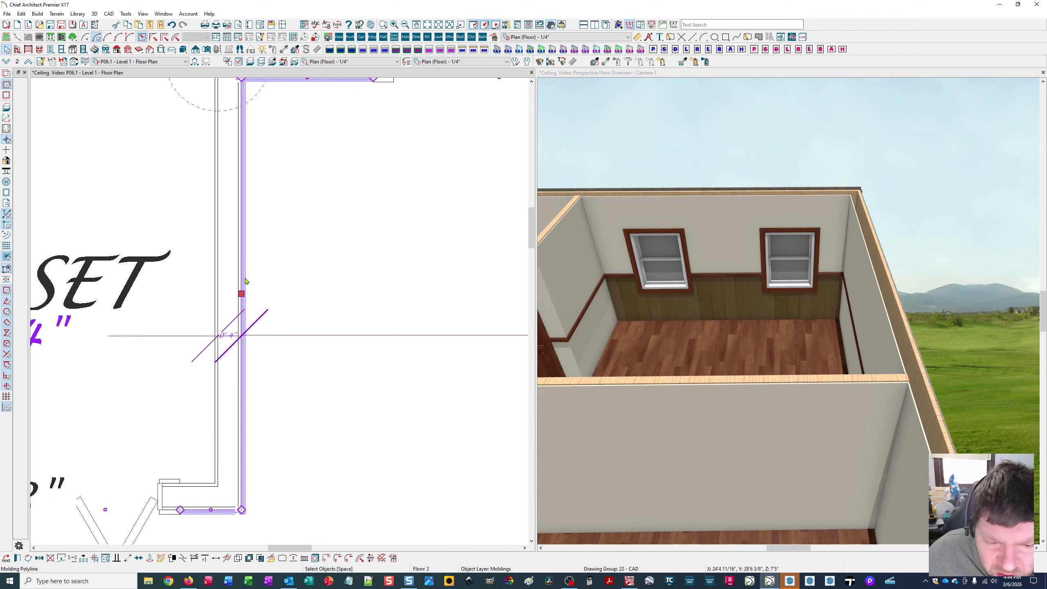
scroll(242, 293, "down", 3)
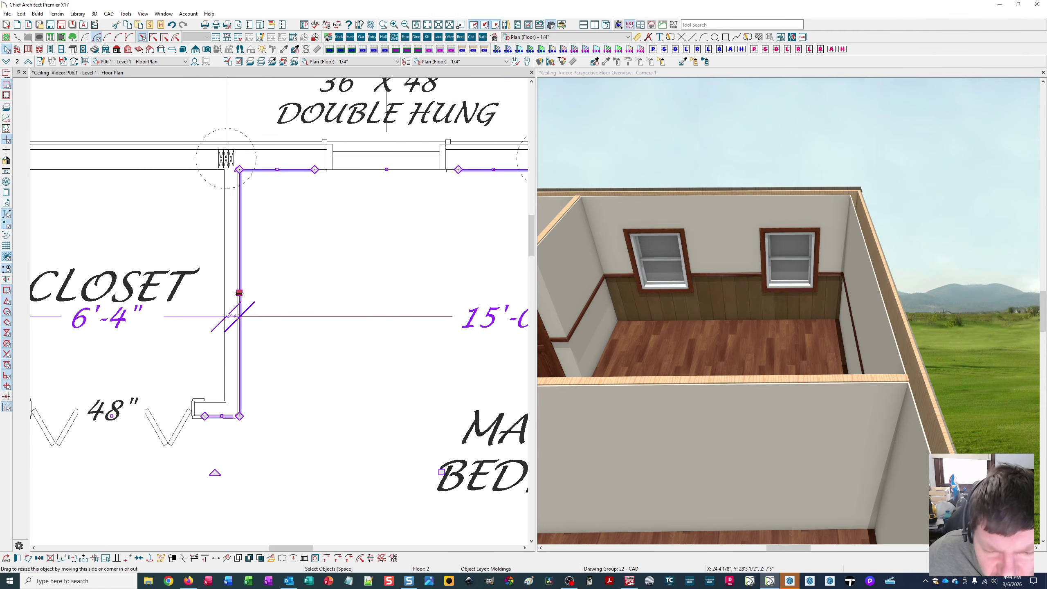
scroll(240, 292, "up", 3)
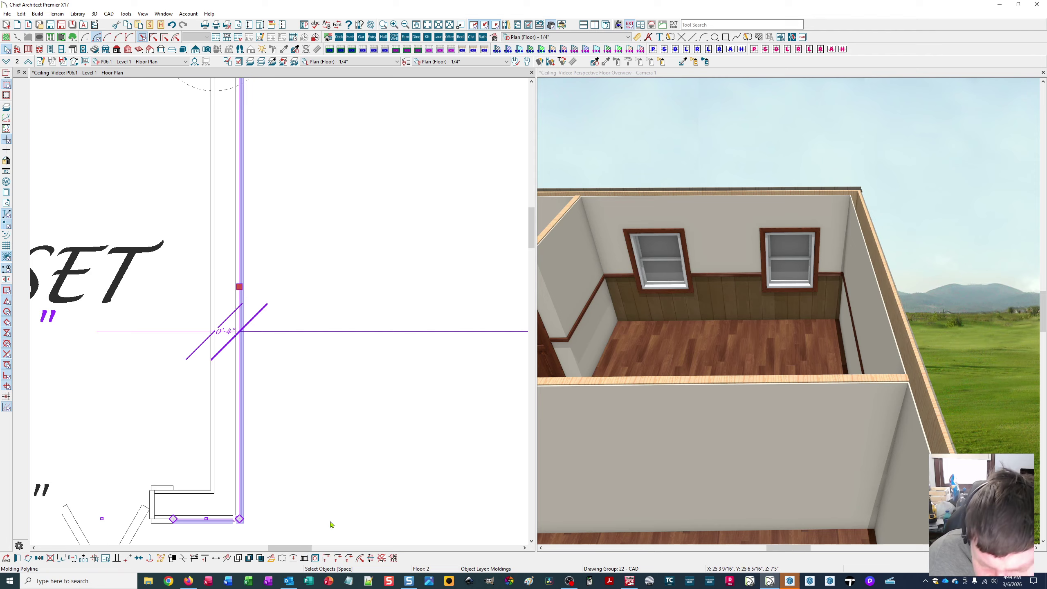
left_click(382, 559)
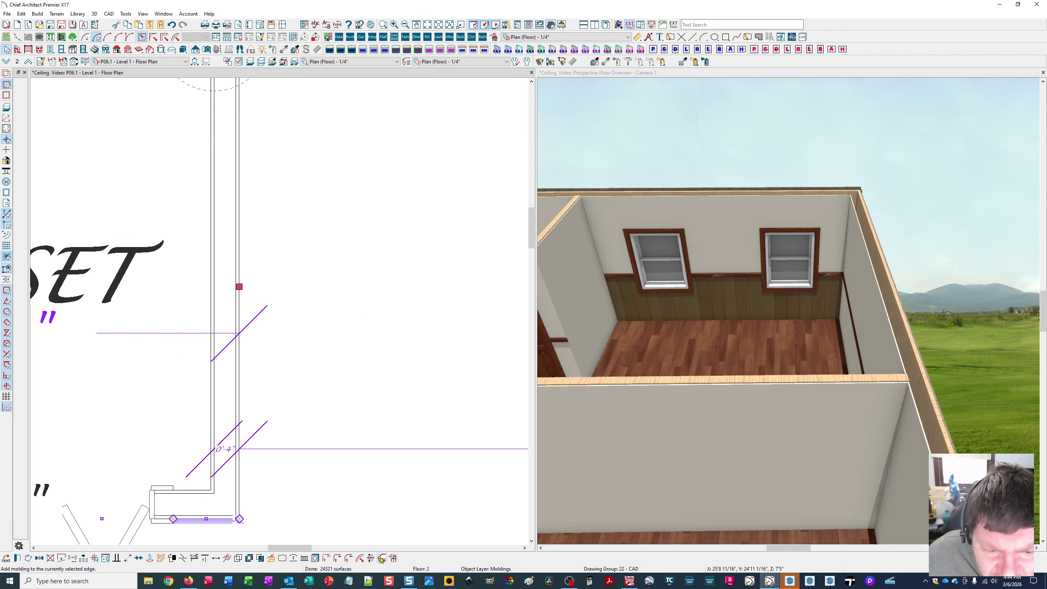
Advance through the molding polyline's edges to the exterior side wall opposite the closet and remove the molding from that edge.
scroll(320, 417, "down", 3)
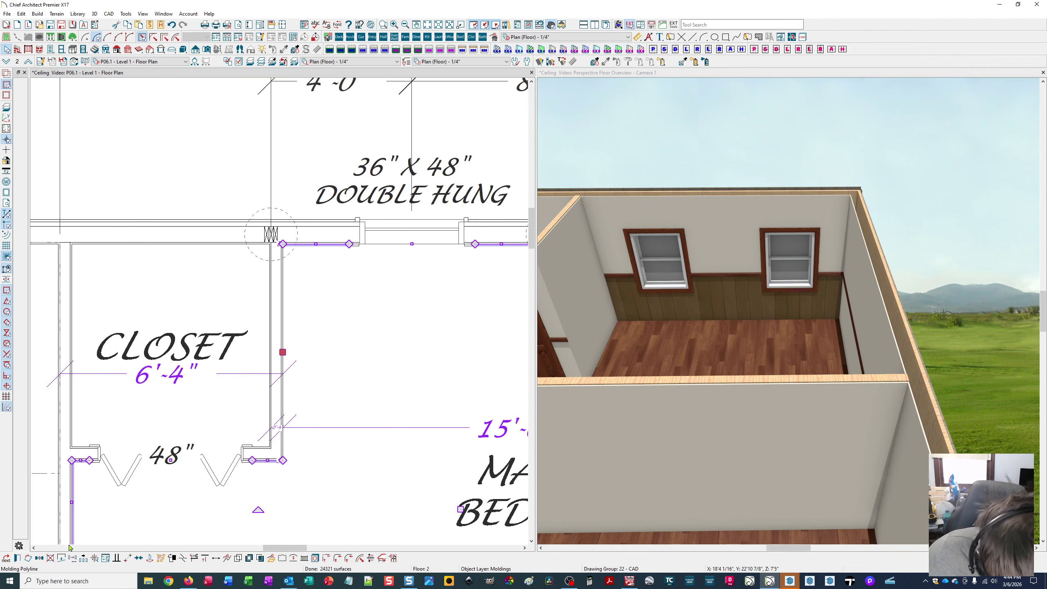
left_click(29, 559)
left_click(30, 560)
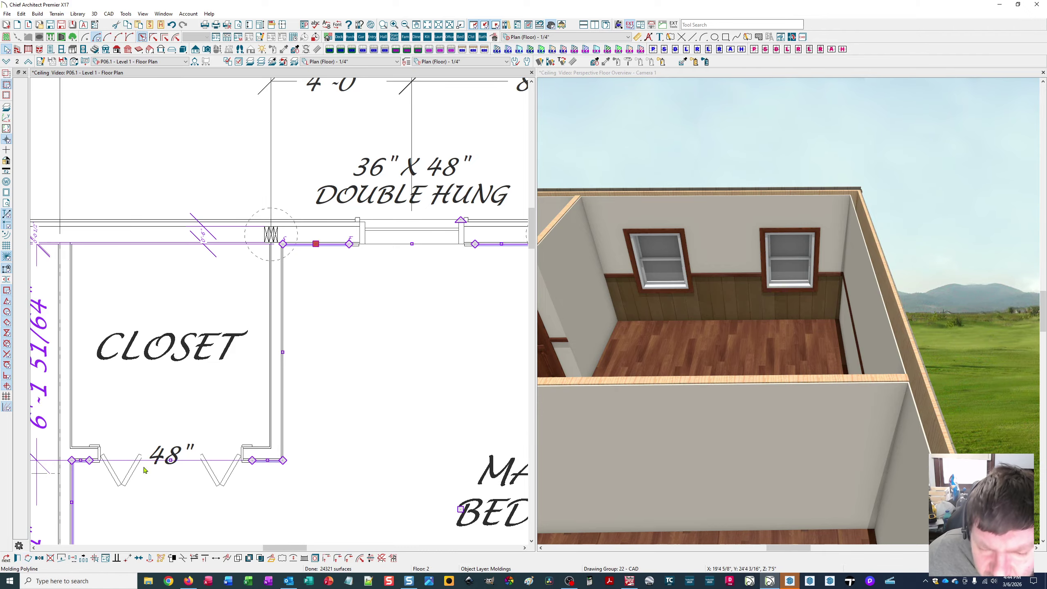
left_click(29, 559)
left_click(29, 559)
left_click(29, 559)
left_click(29, 559)
middle_click_drag(256, 415, 103, 369)
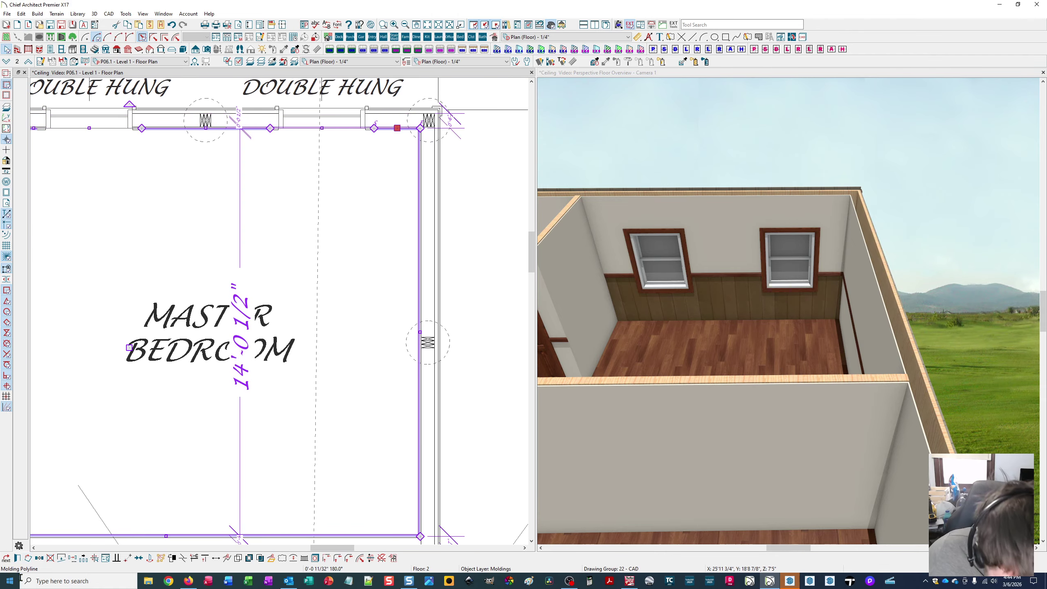
left_click(28, 559)
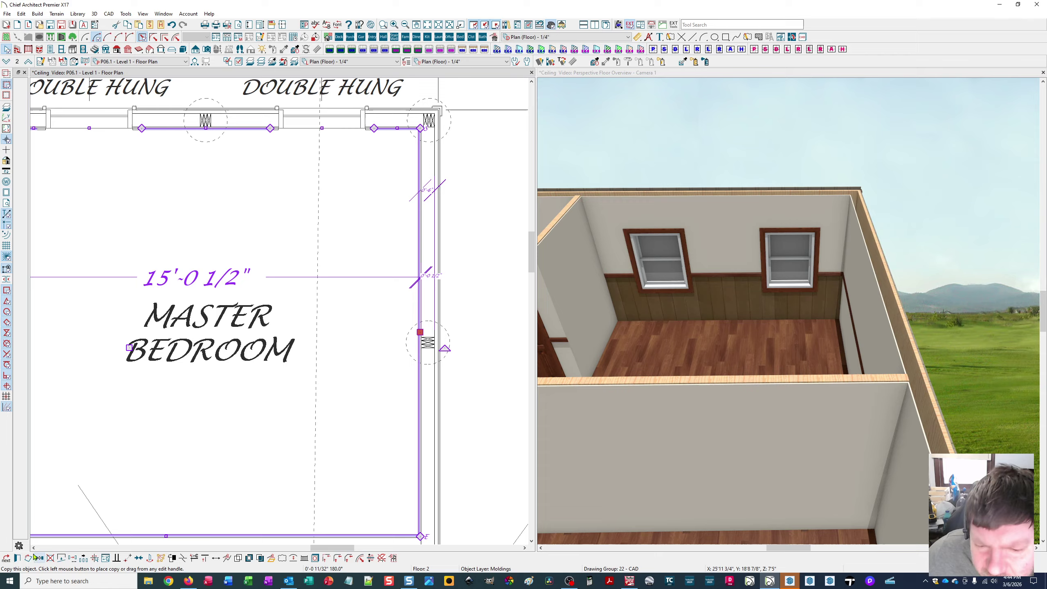
left_click(381, 559)
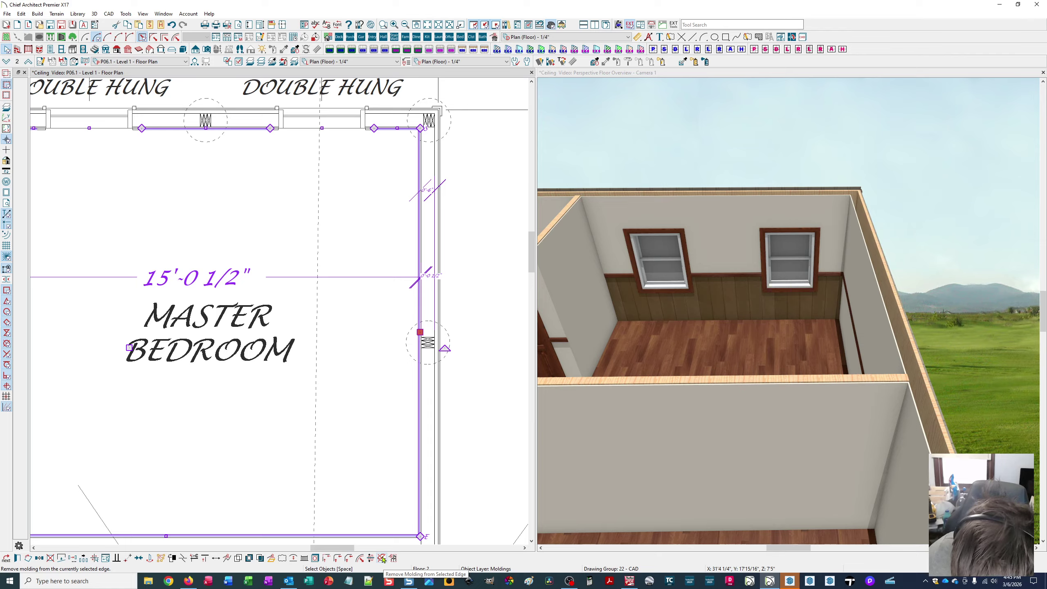
left_click(383, 559)
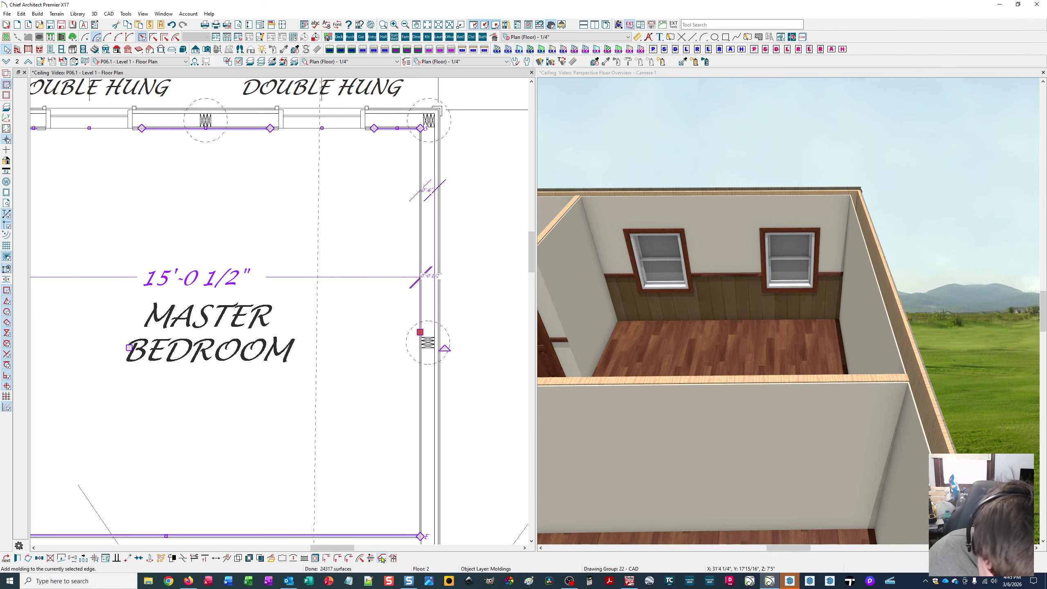
Remove the molding from the long edge on the Living room wall and from the short edge beyond the 32" door.
left_click(28, 558)
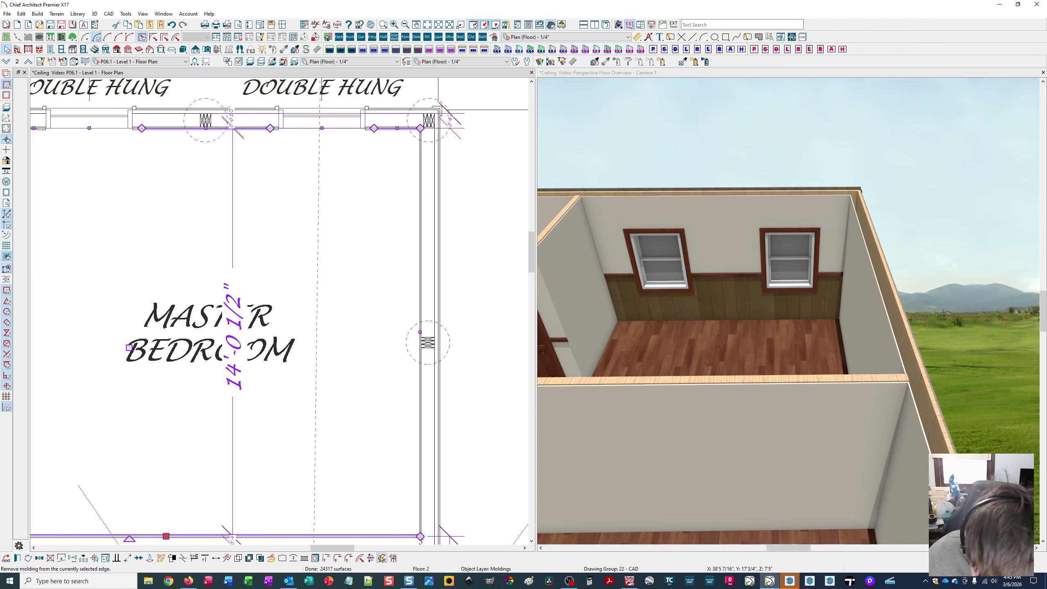
middle_click_drag(185, 502, 479, 376)
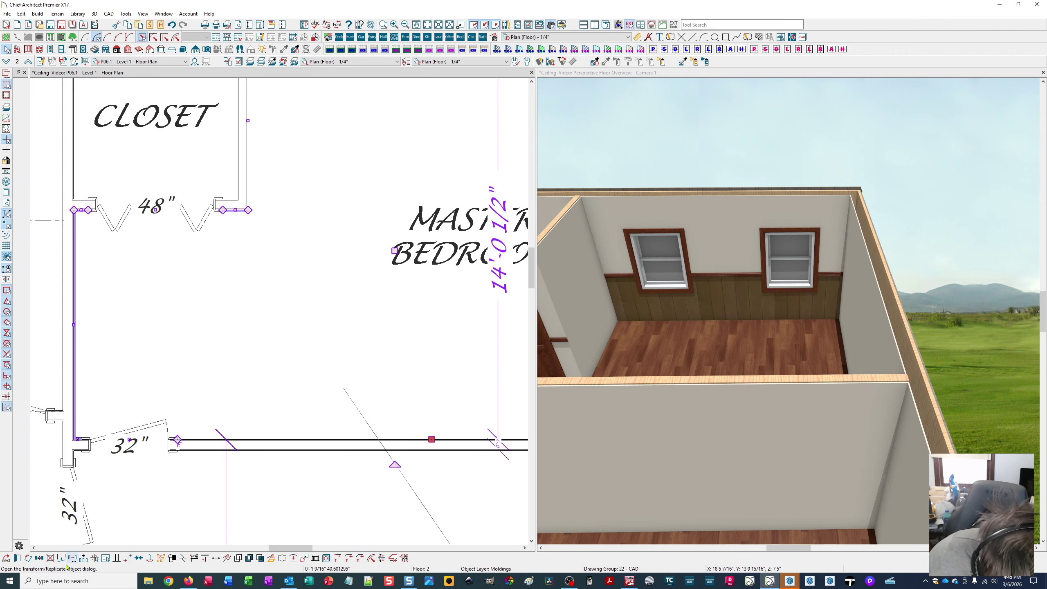
left_click(29, 559)
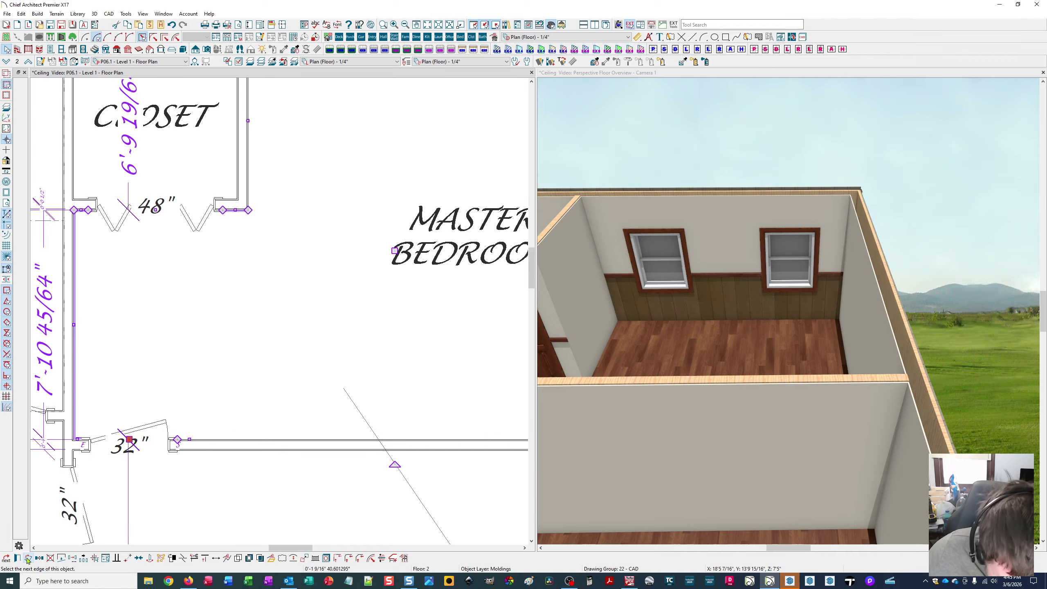
left_click(28, 559)
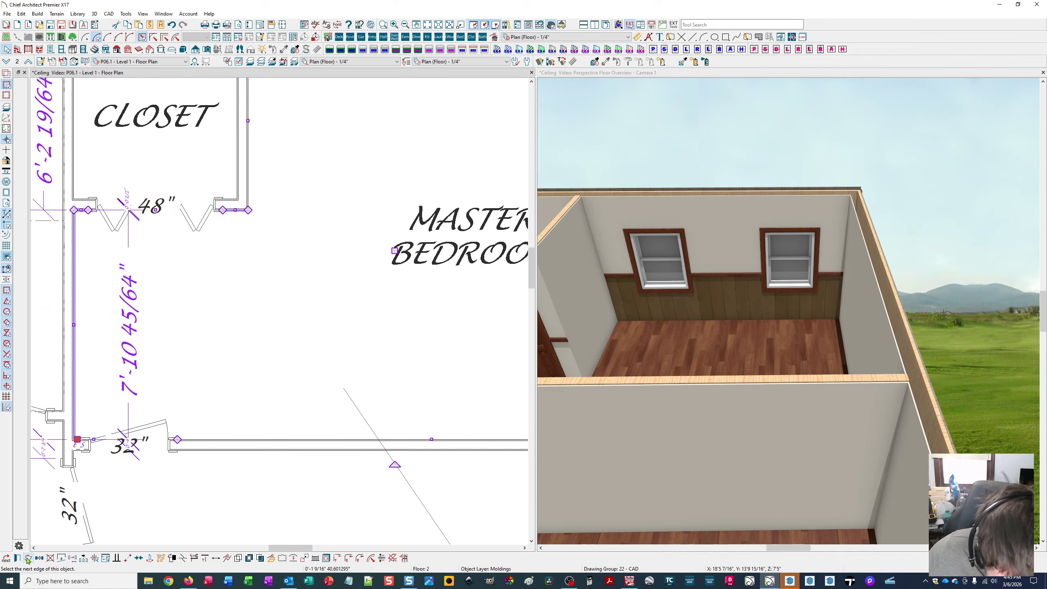
left_click(393, 558)
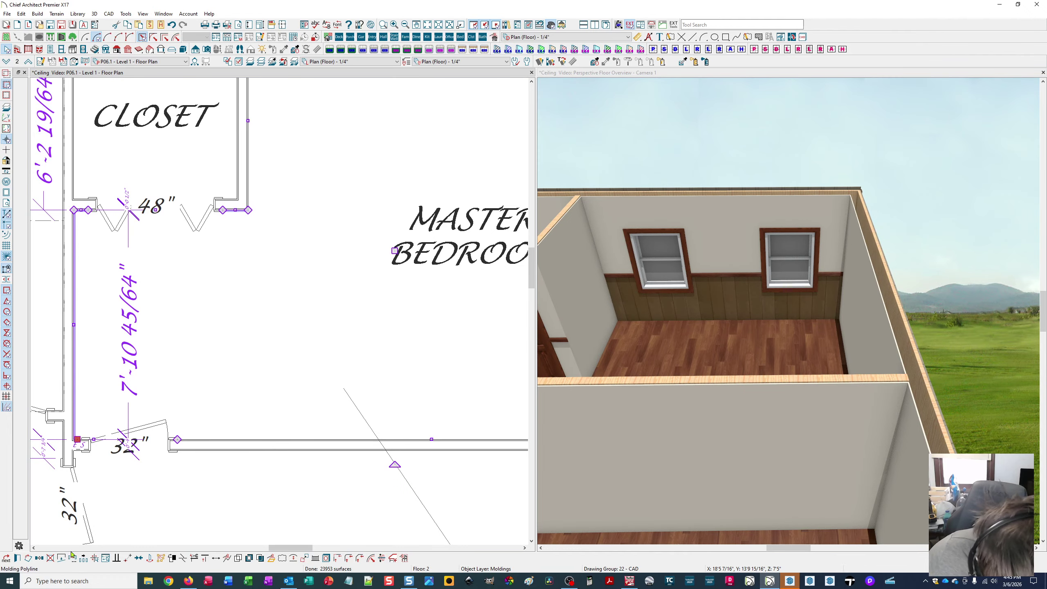
Remove the molding from the edge along the Kitchen wall and from the short adjoining edge beside the closet's 48" door.
left_click(393, 559)
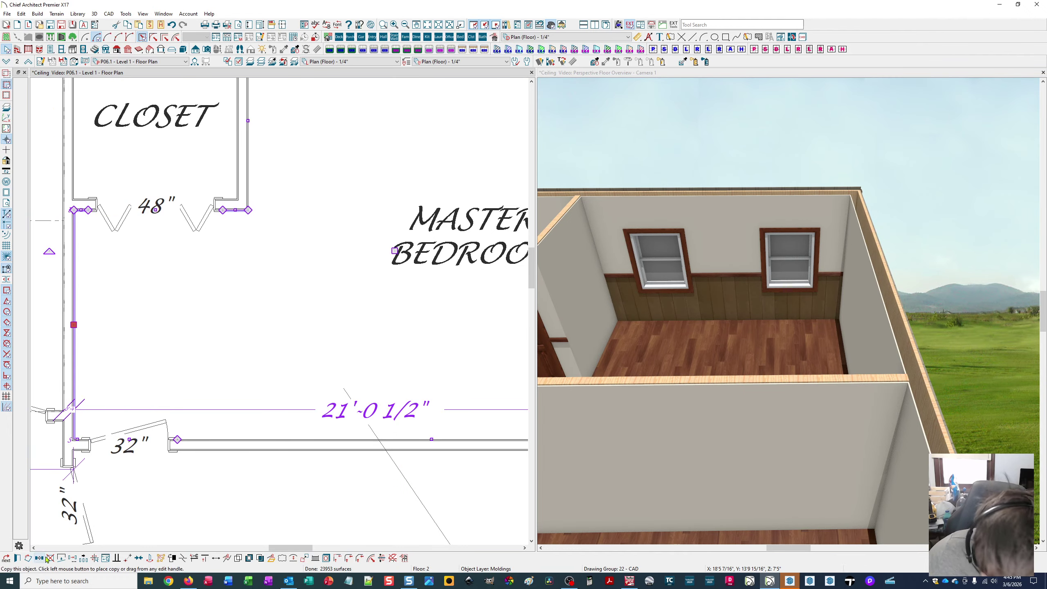
left_click(393, 559)
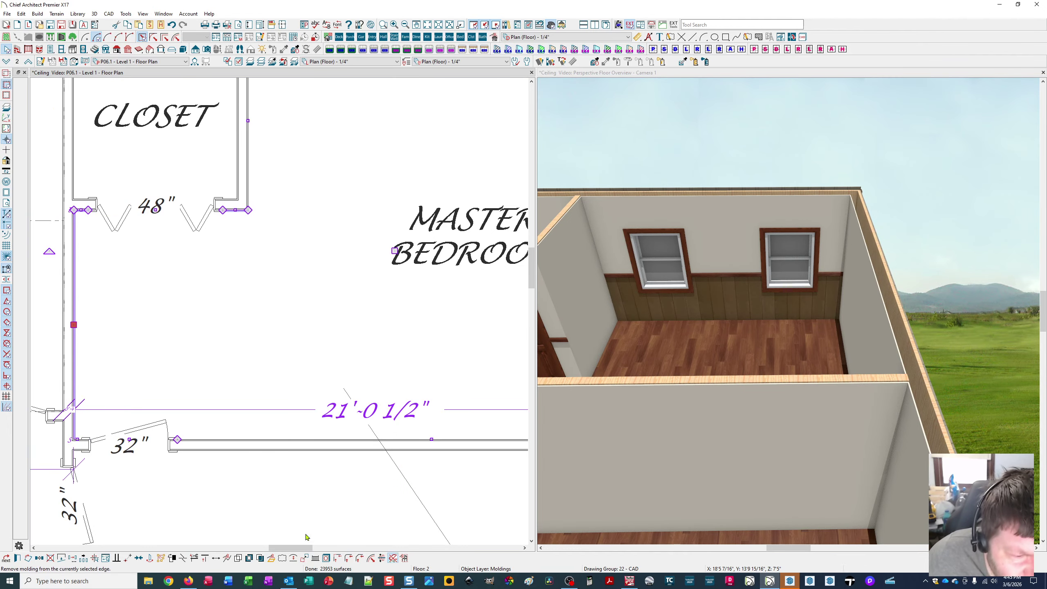
left_click(29, 559)
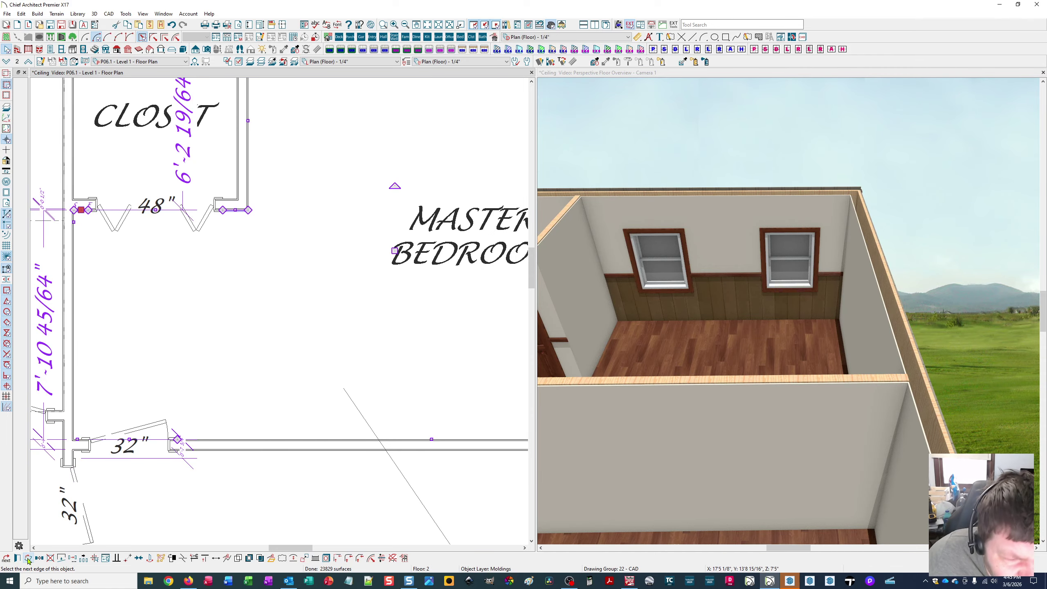
left_click(394, 559)
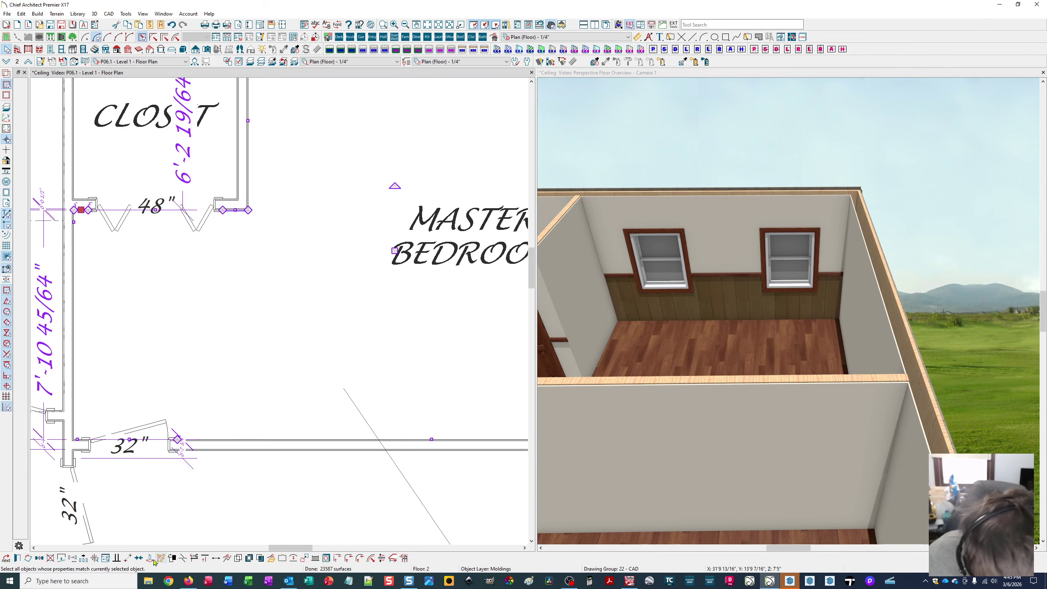
Toggle the molding on the edge across the closet's 48" door and remove it from the short edge at the closet corner.
left_click(25, 560)
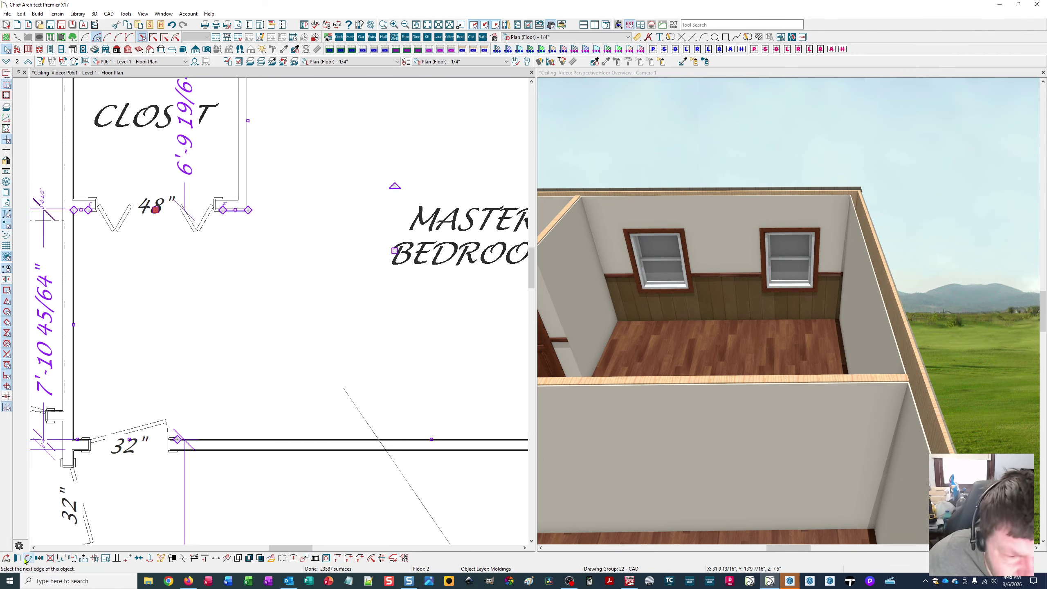
left_click(393, 559)
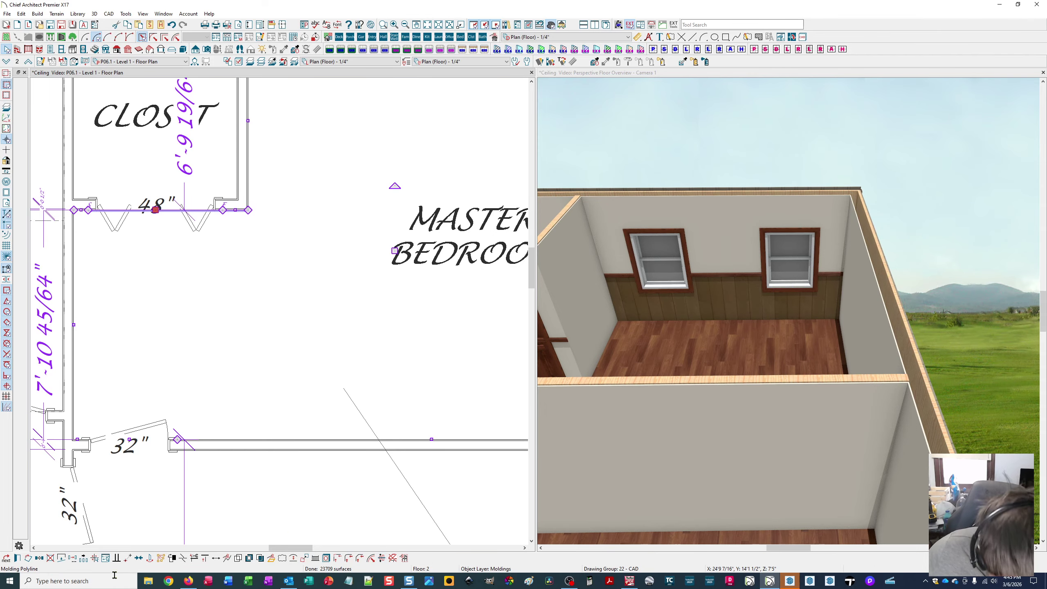
left_click(28, 559)
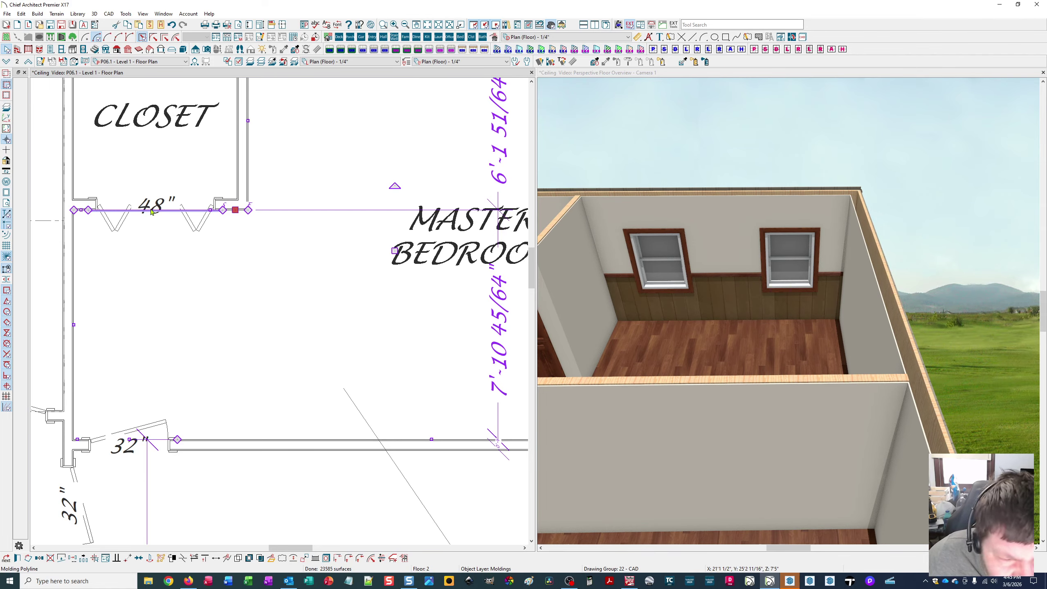
Reselect the molding polyline edge across the closet's 48" door opening and remove its molding.
left_click(171, 214)
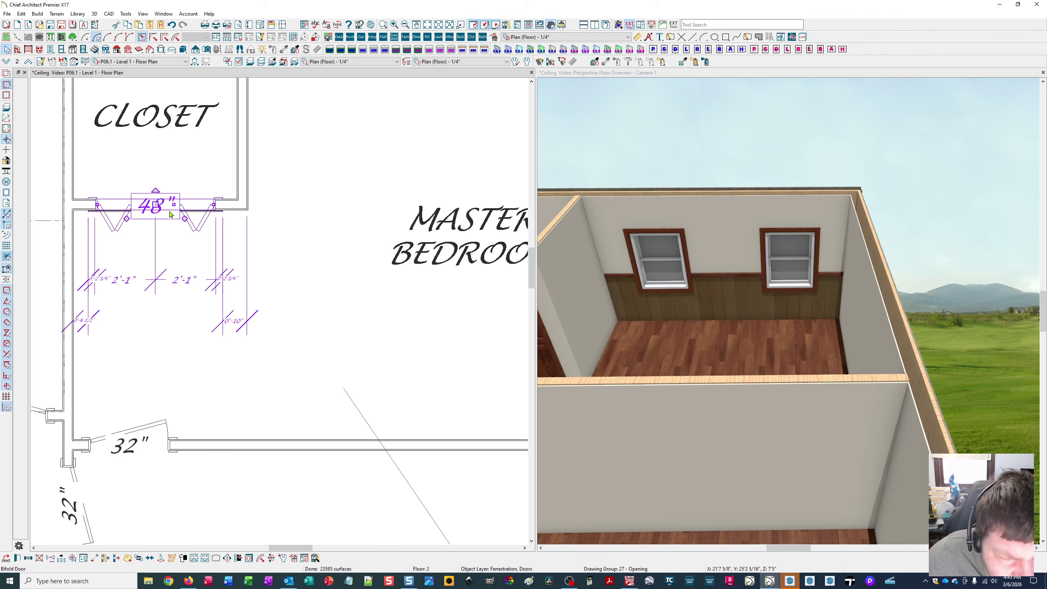
left_click(197, 212)
key("Tab")
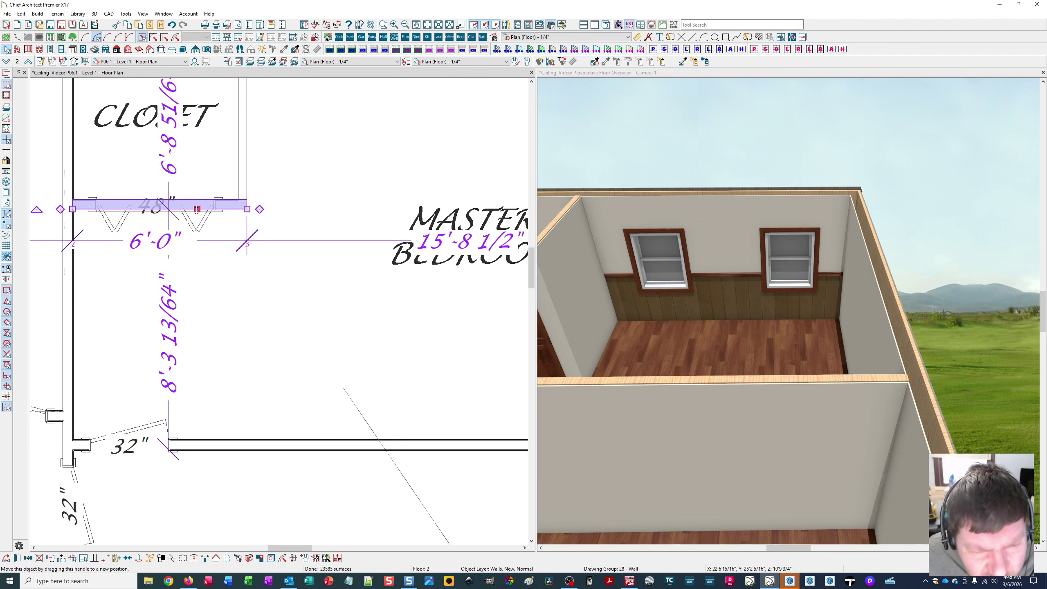
key("Tab")
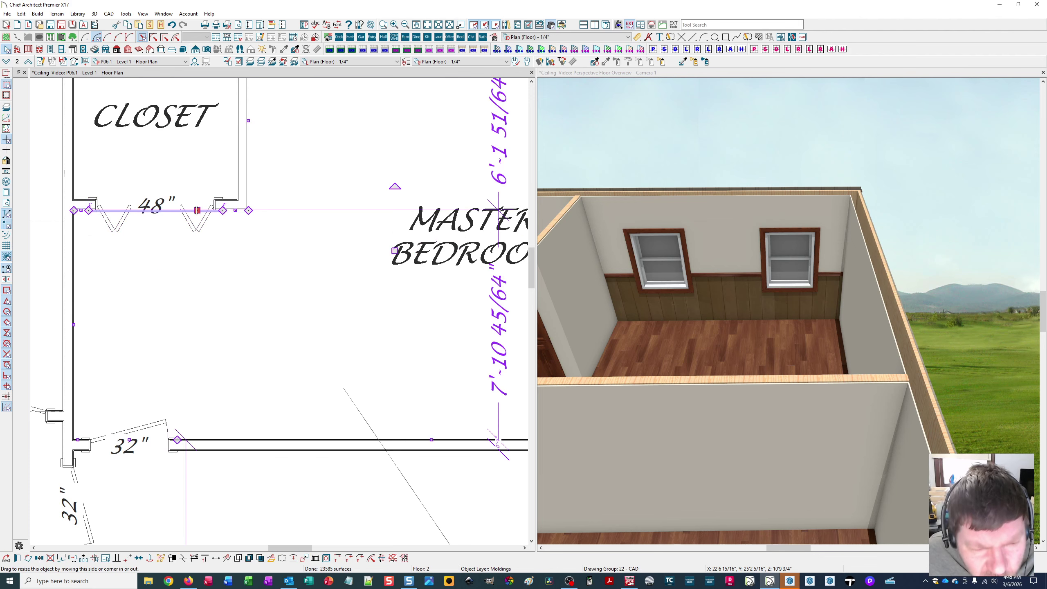
left_click(394, 559)
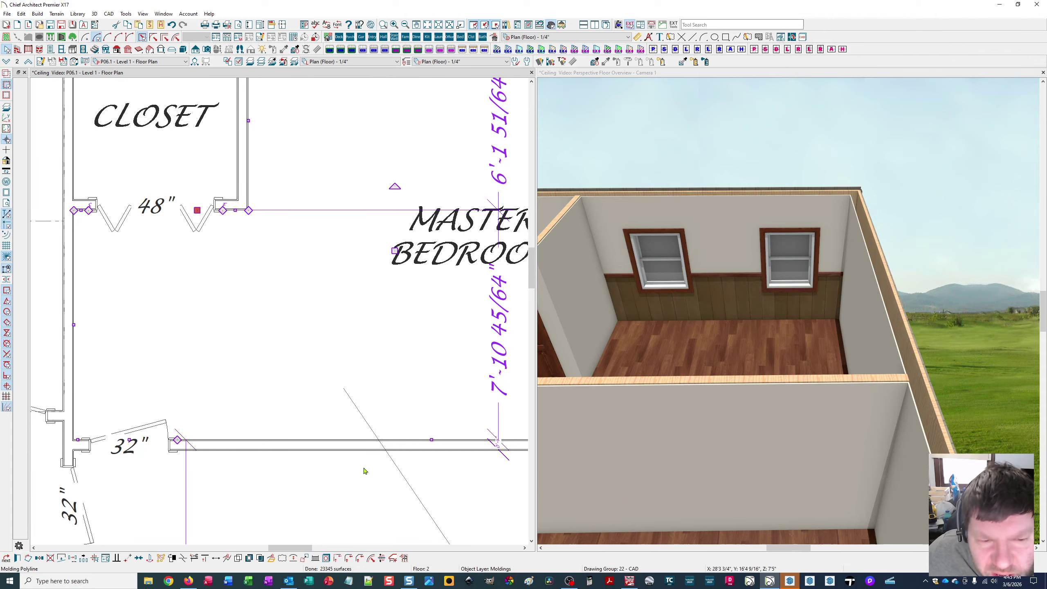
Move the molding polyline's edge selection from the closet's 48" door opening to the closet's side wall.
scroll(306, 281, "down", 1)
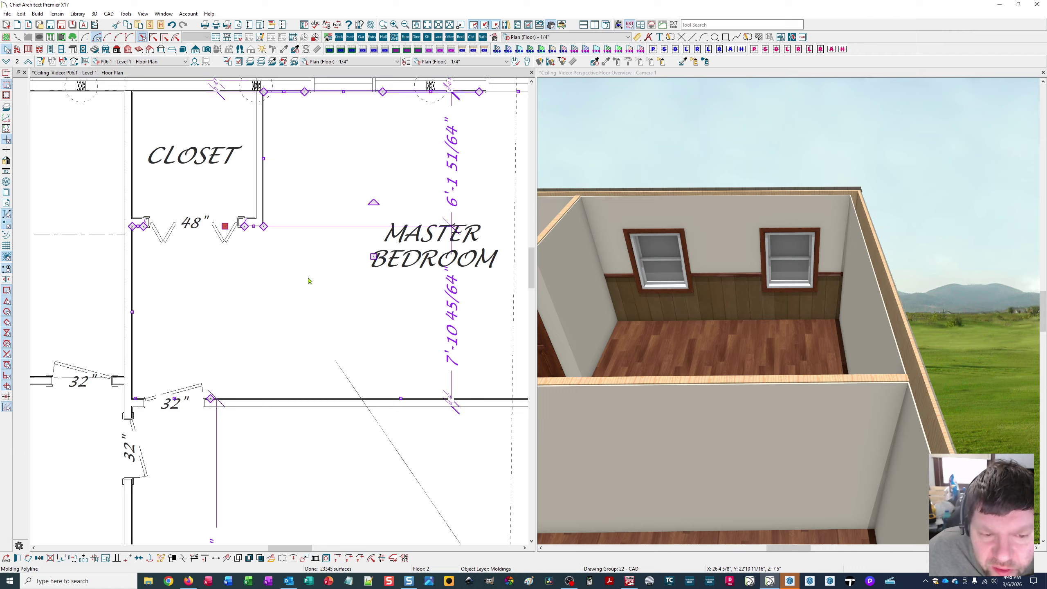
middle_click_drag(306, 285, 290, 307)
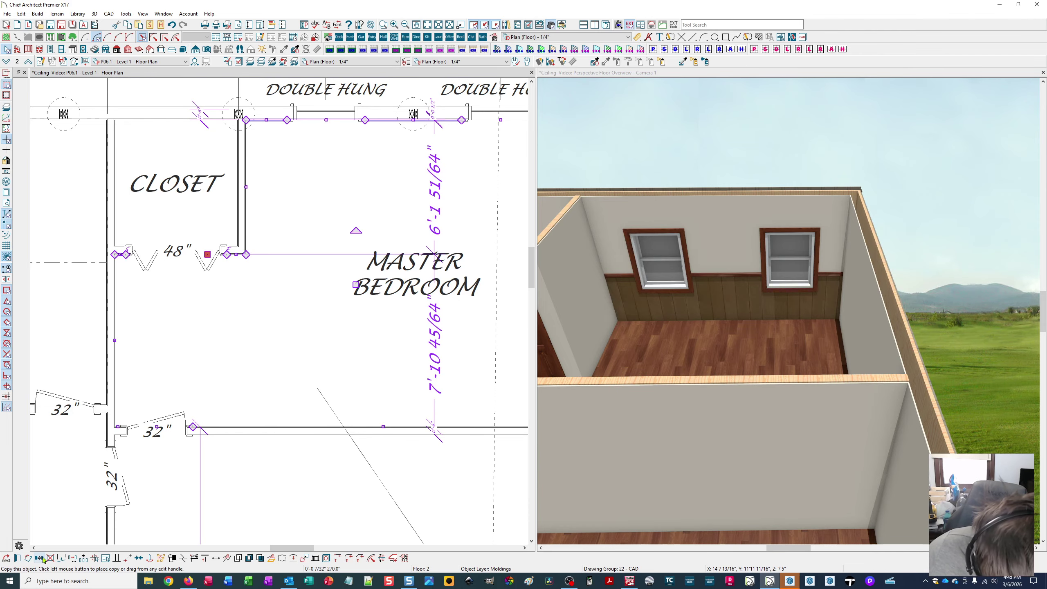
left_click(29, 559)
left_click(28, 559)
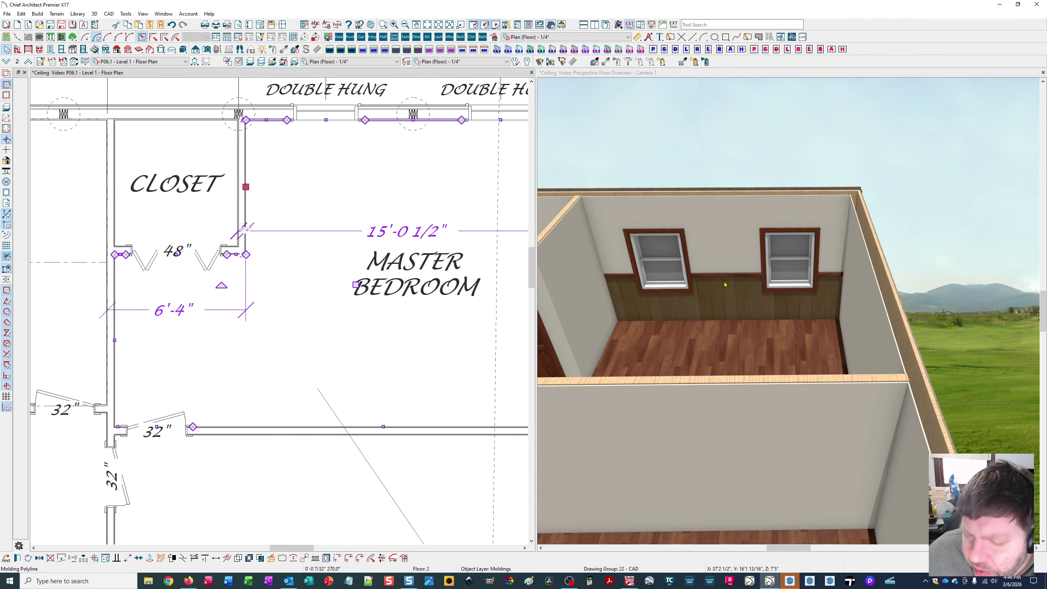
Examine the paneling and chair rail on the Master Bedroom's window wall in the 3D view from several angles.
left_click(664, 296)
scroll(645, 305, "up", 3)
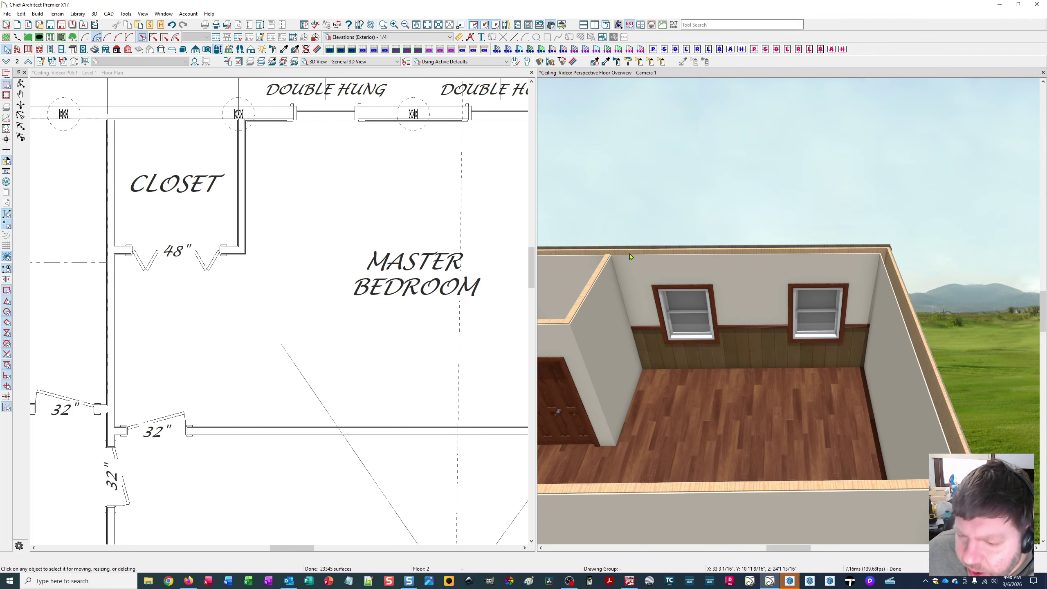
scroll(769, 386, "up", 3)
scroll(734, 339, "down", 5)
scroll(694, 292, "up", 3)
scroll(695, 292, "up", 2)
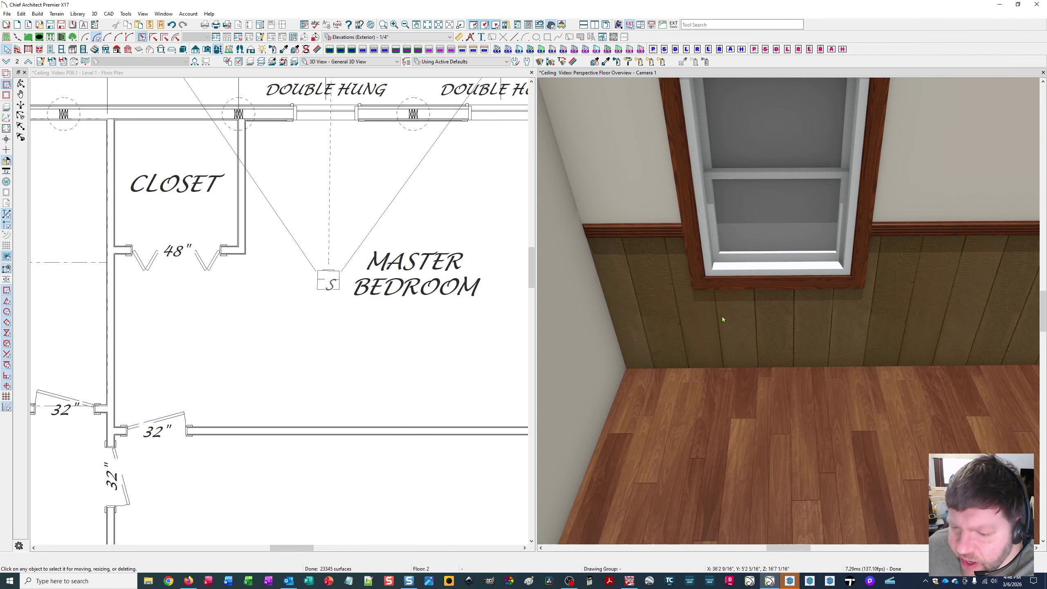
scroll(722, 316, "down", 3)
left_click(728, 337)
scroll(697, 352, "down", 2)
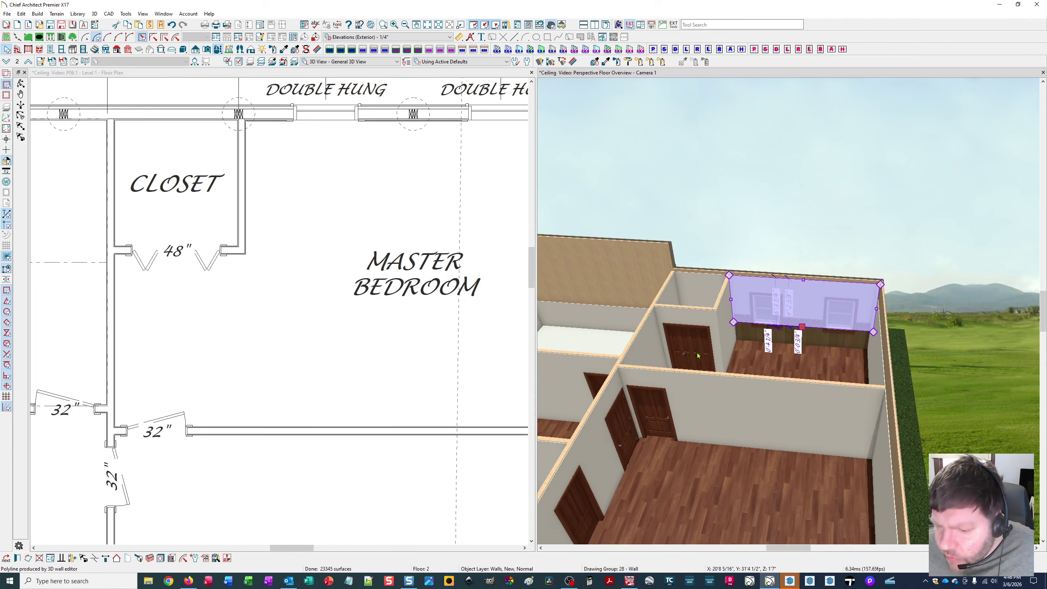
middle_click_drag(697, 352, 669, 355)
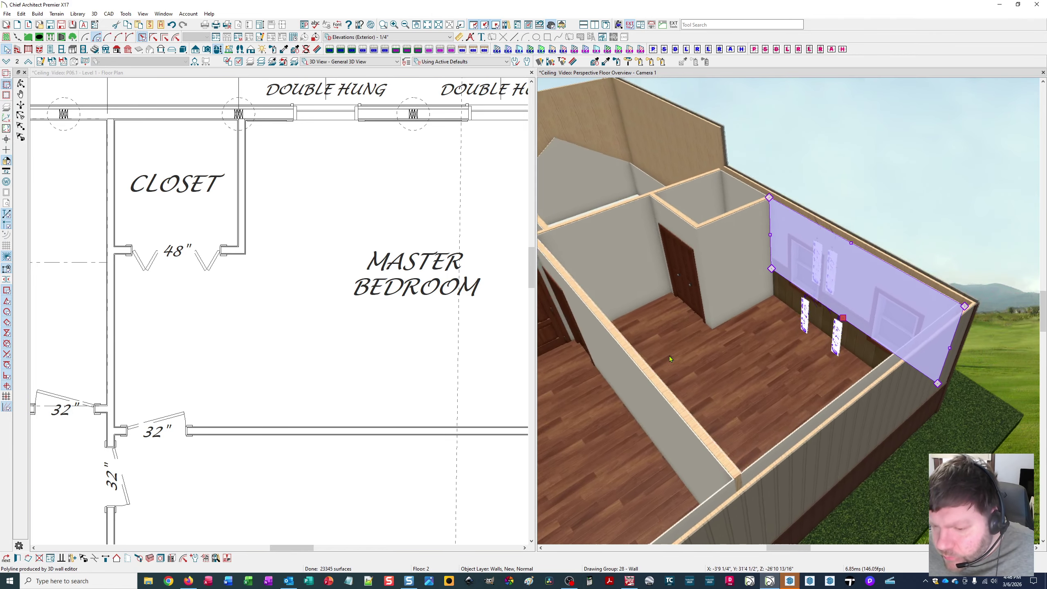
scroll(673, 354, "up", 6)
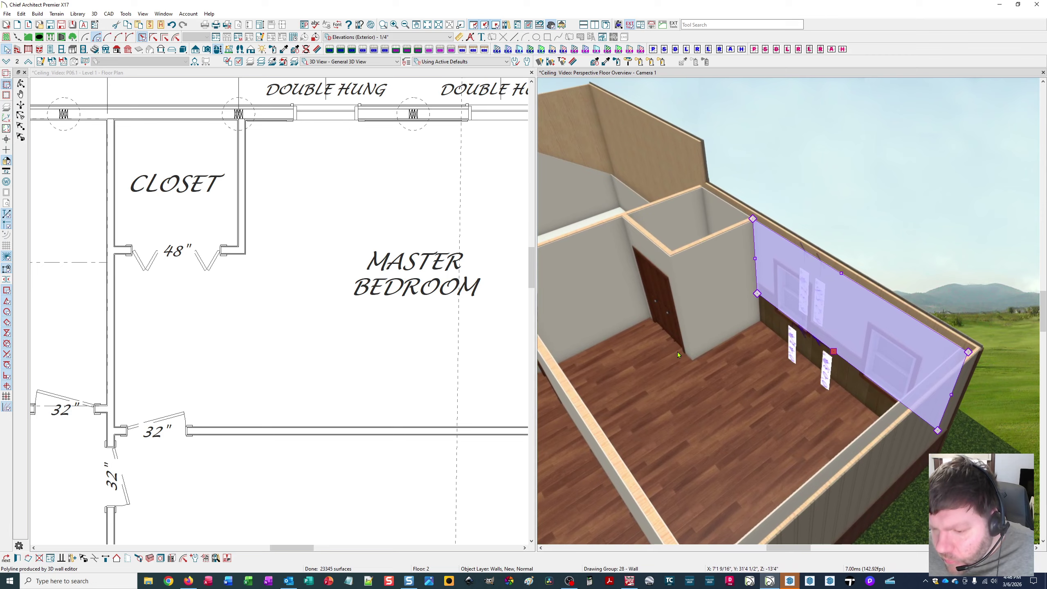
scroll(687, 339, "down", 3)
middle_click_drag(688, 339, 734, 277)
scroll(717, 325, "down", 2)
scroll(757, 272, "down", 2)
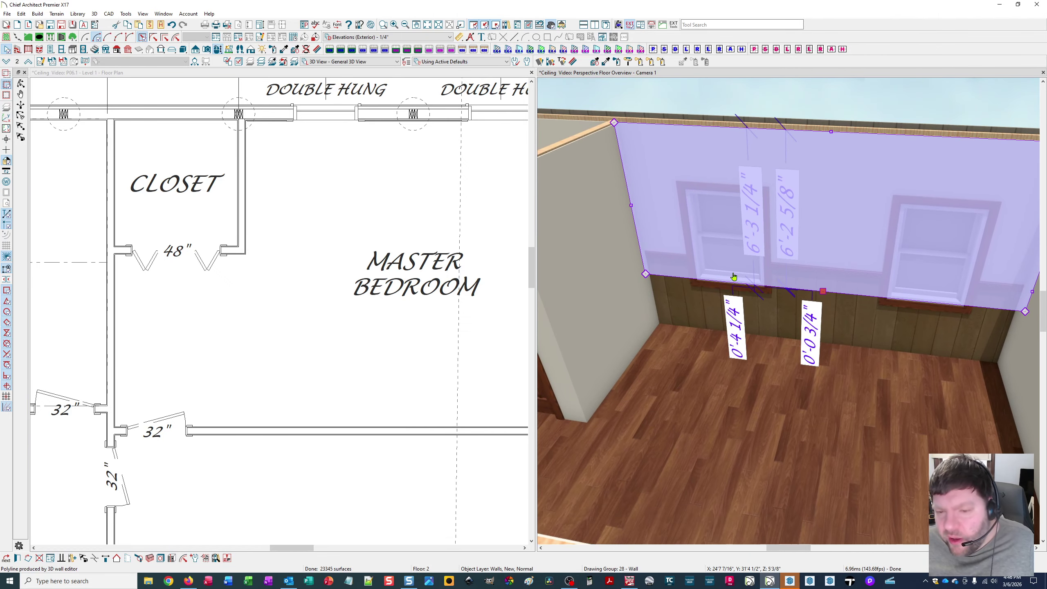
Delete the chair rail molding polyline from the Master Bedroom.
left_click(328, 199)
left_click(324, 200)
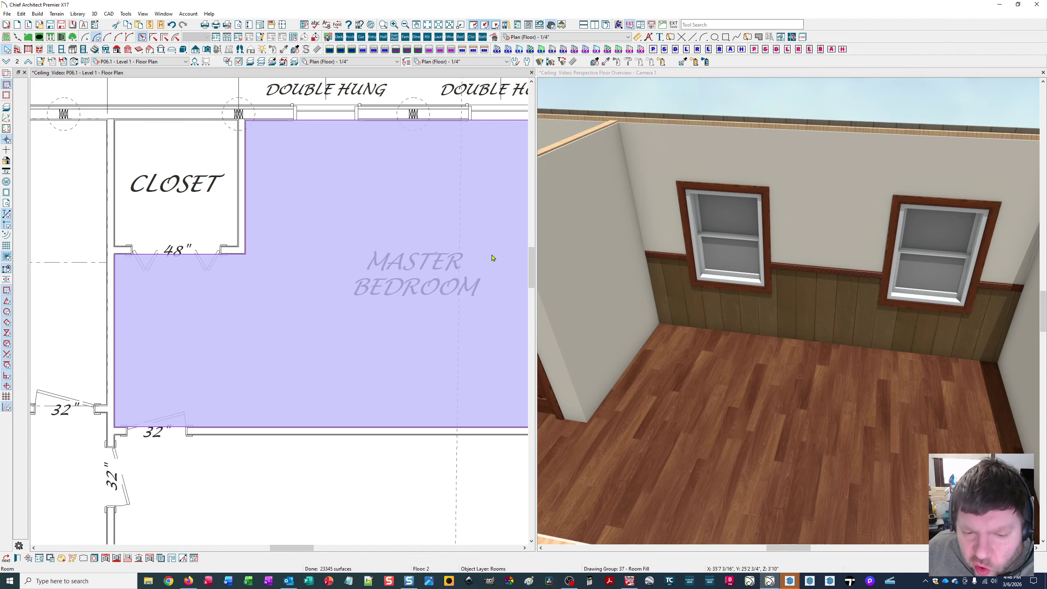
scroll(454, 259, "down", 2)
scroll(348, 296, "down", 1)
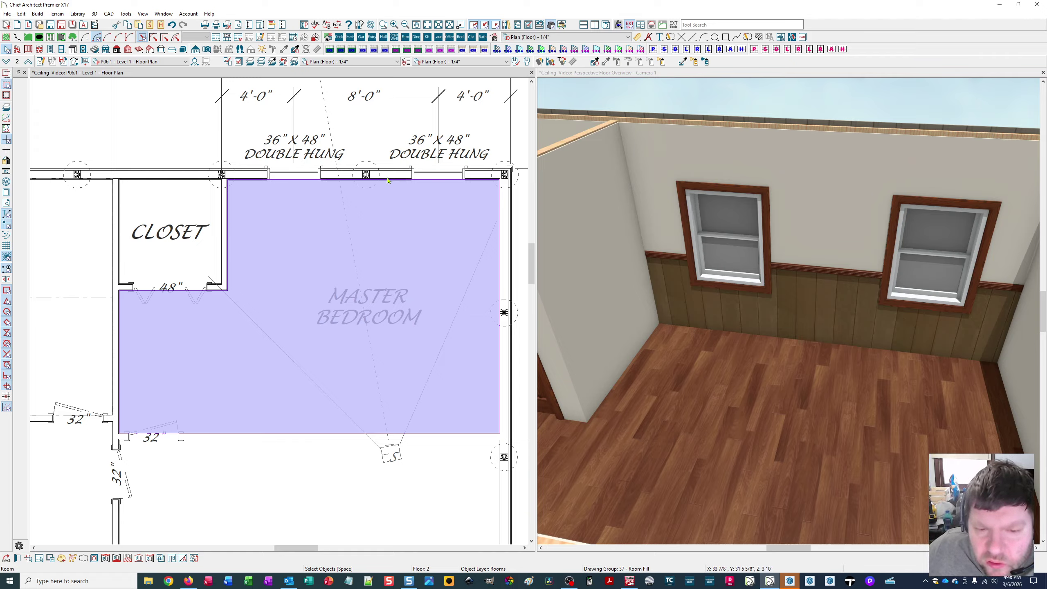
left_click(399, 188)
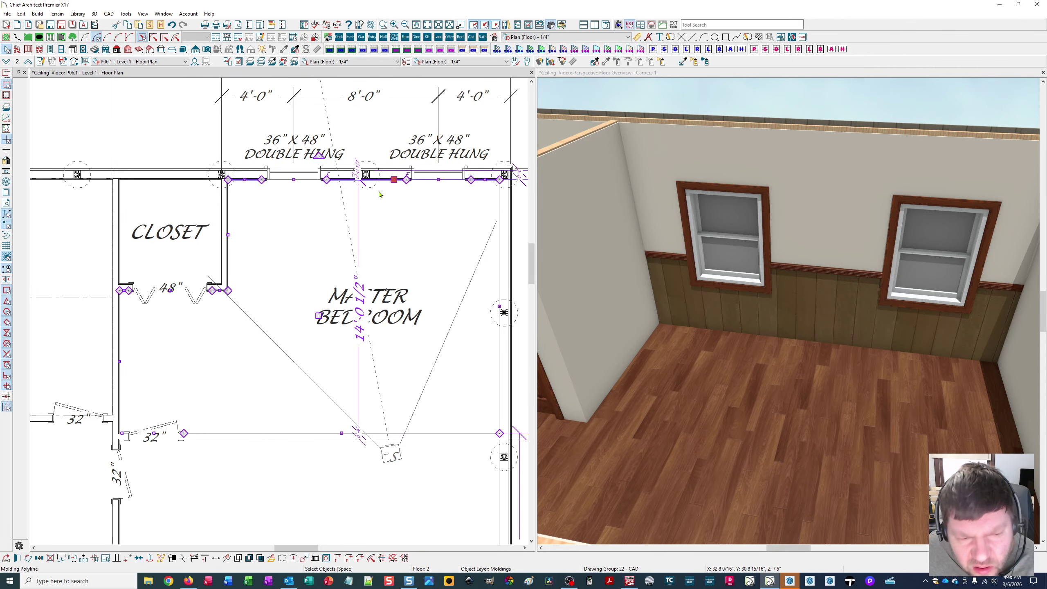
Delete the Vertical Paneling Buckskin wall covering from the Master Bedroom's window wall.
left_click(385, 178)
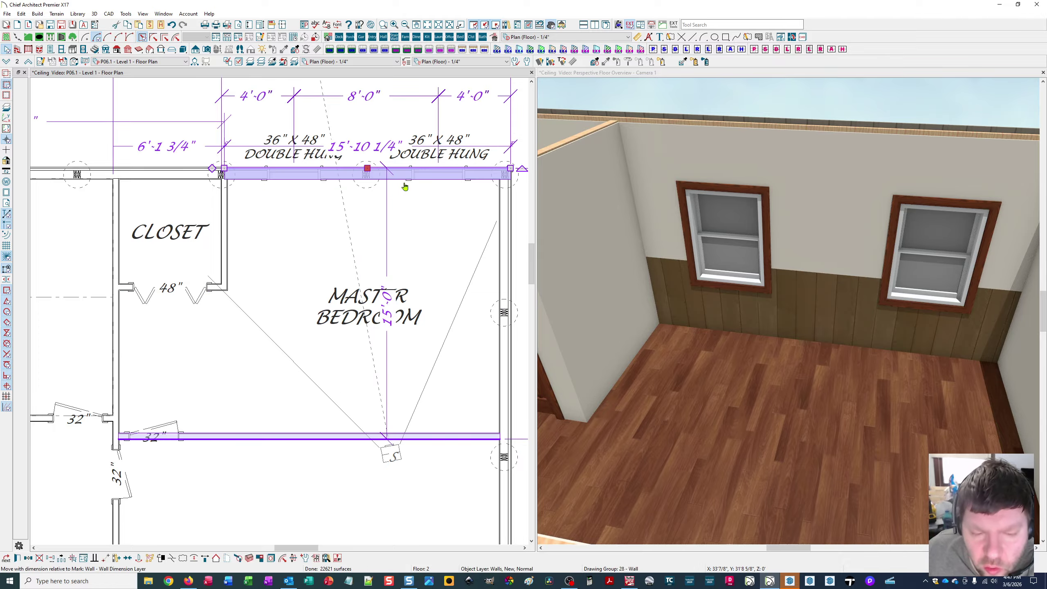
key("ctrl+e")
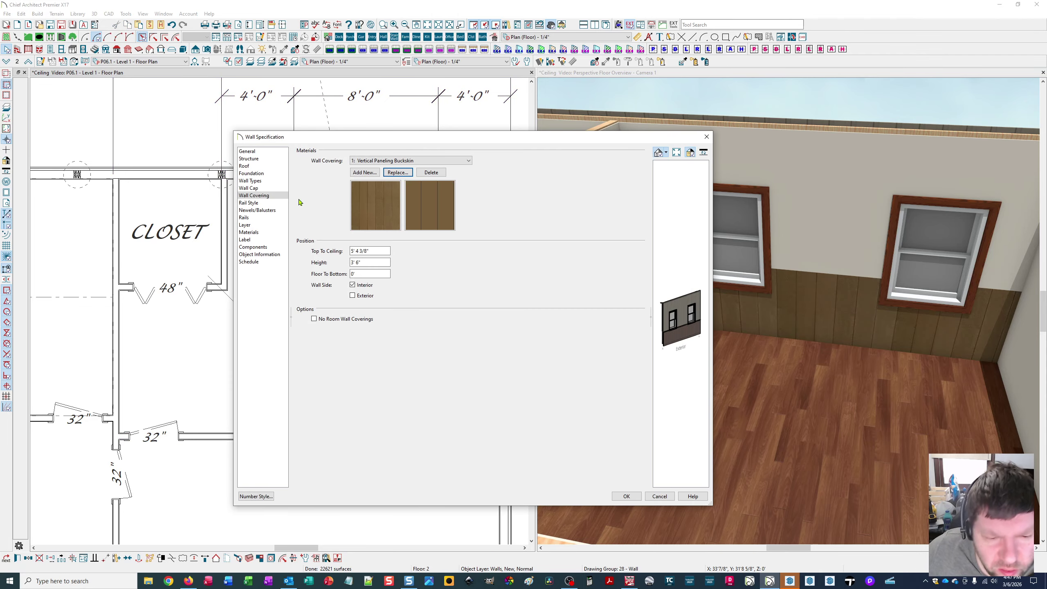
key("Return")
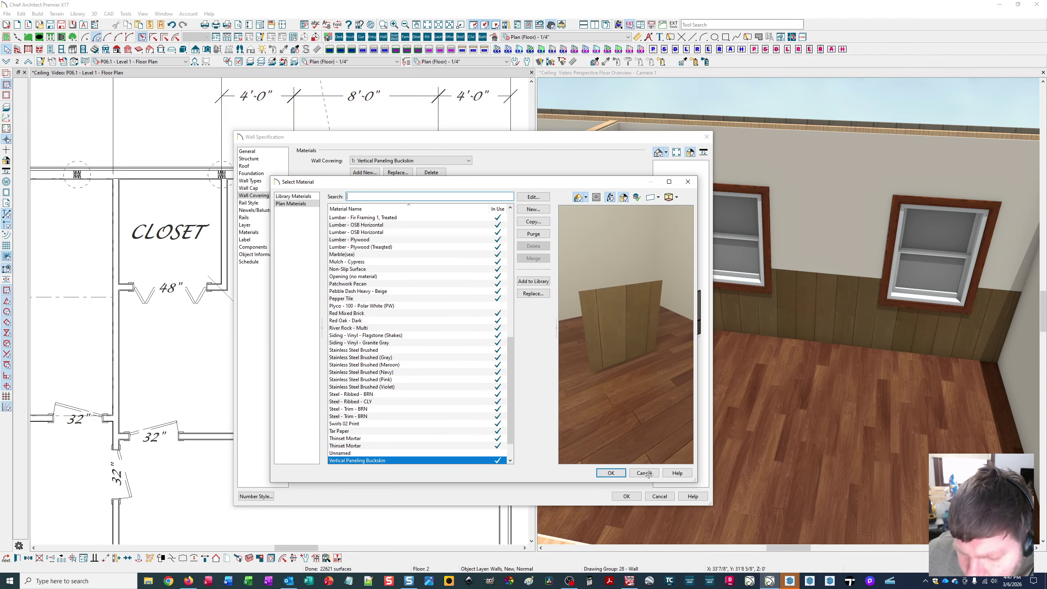
left_click(645, 474)
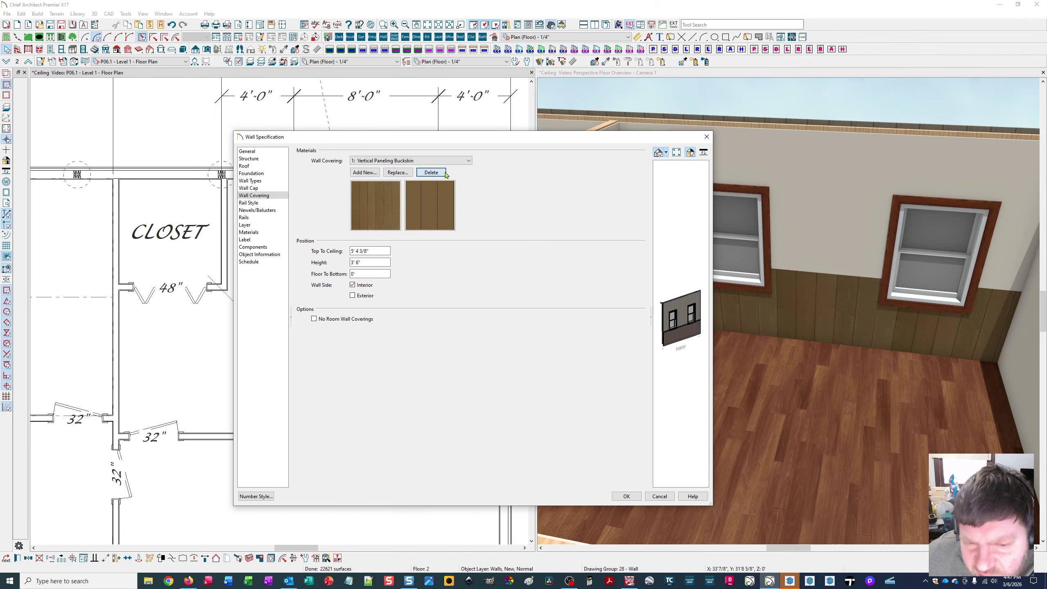
left_click(431, 173)
left_click(635, 497)
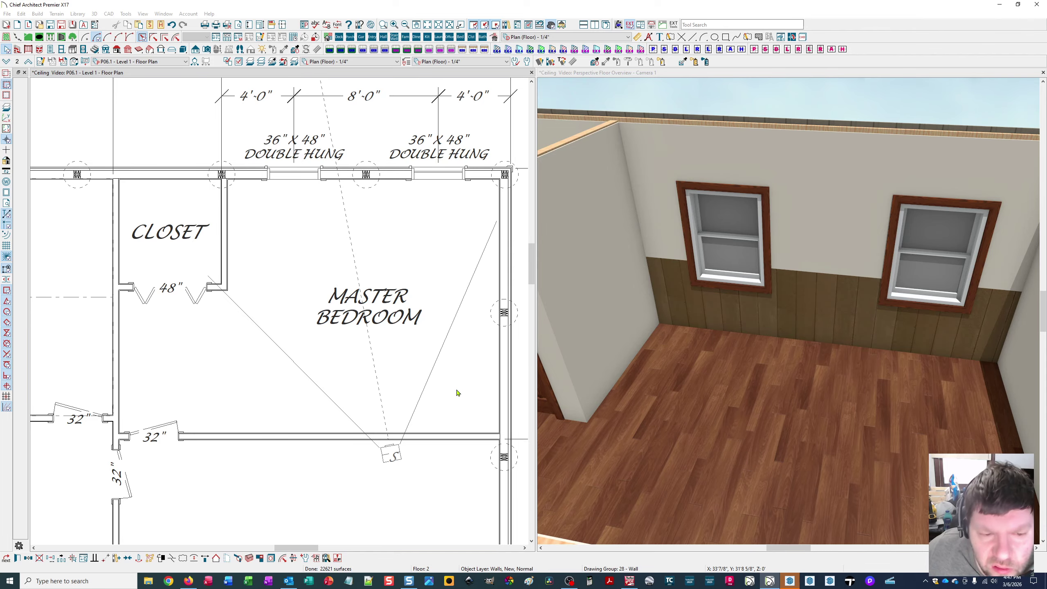
Check the extent of the exterior wall running along the Kitchen, Closet and Master Bedroom in the floor plan.
scroll(346, 264, "down", 2)
left_click(298, 253)
scroll(299, 255, "down", 2)
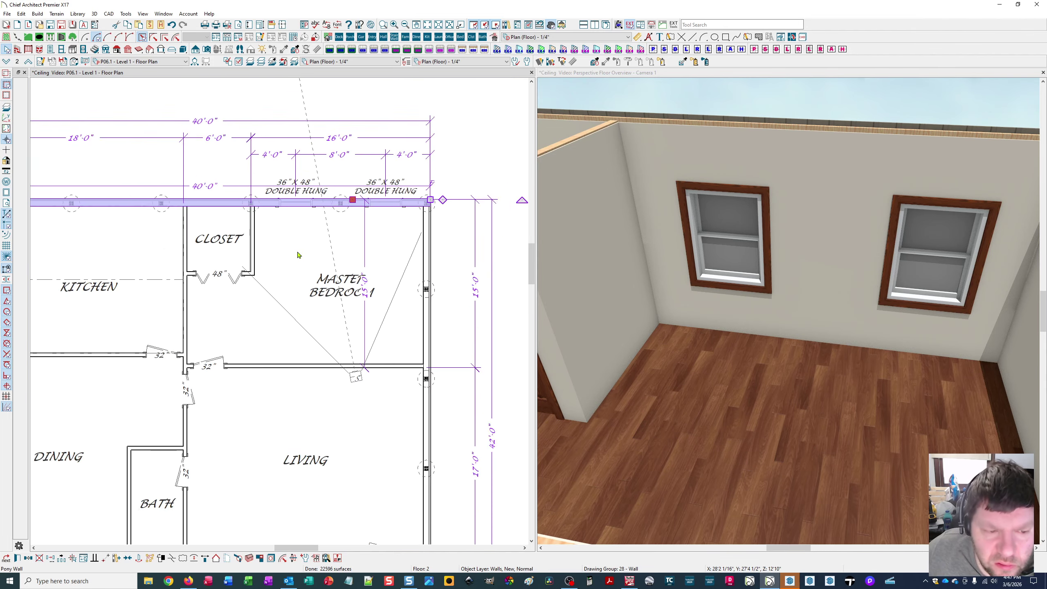
scroll(299, 254, "down", 2)
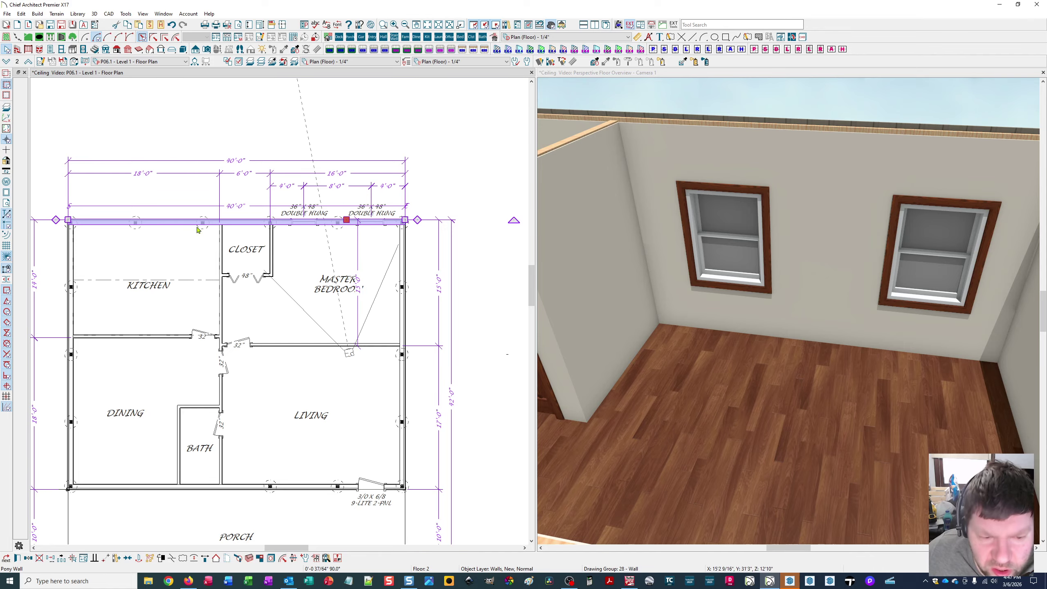
scroll(335, 283, "up", 2)
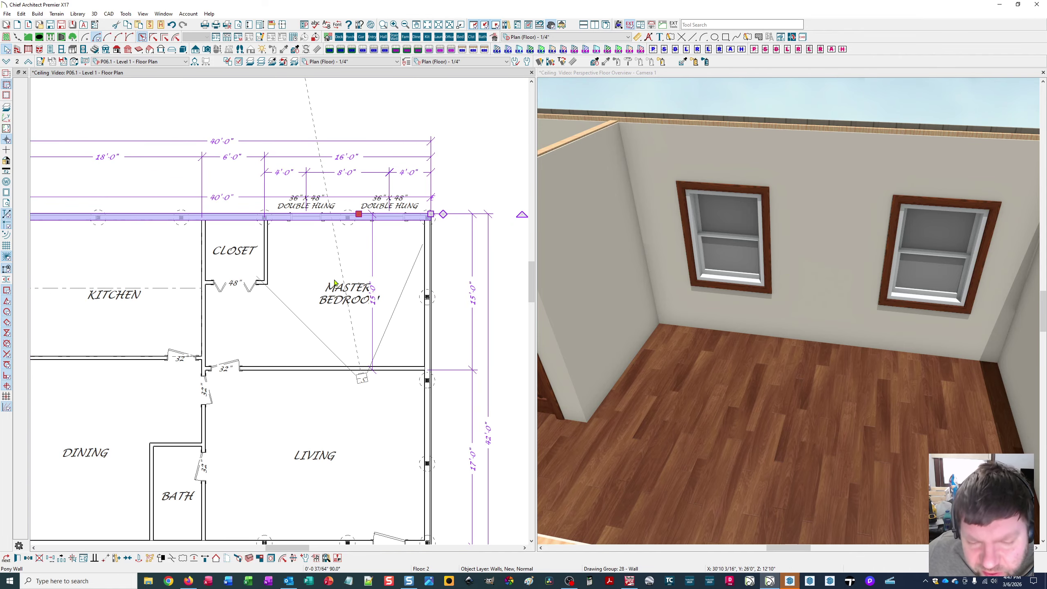
scroll(335, 283, "up", 1)
left_click(289, 271)
scroll(355, 296, "up", 1)
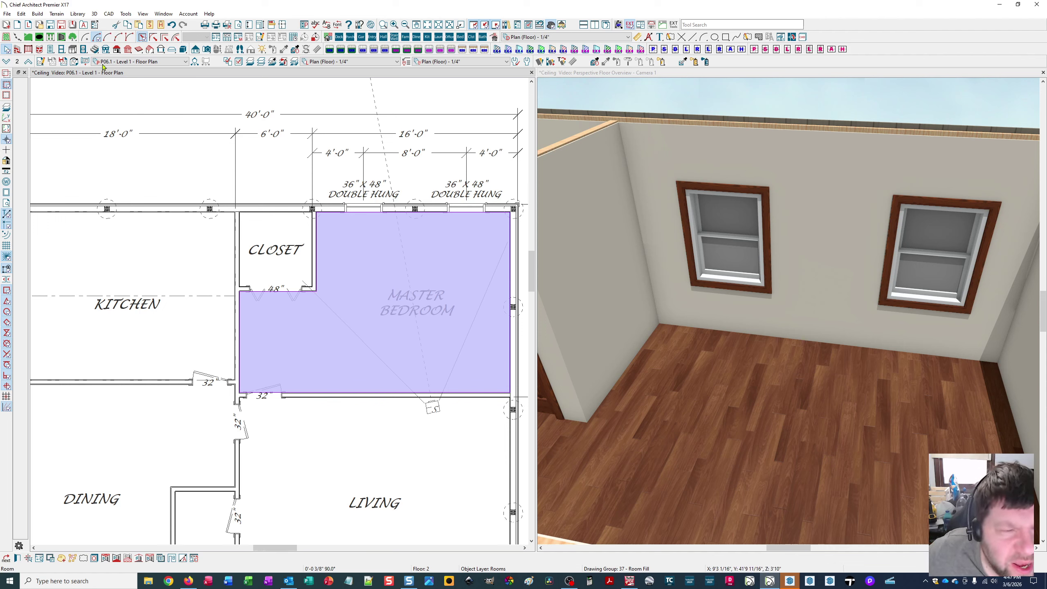
Create a Cross Section/Elevation view from inside the Master Bedroom looking toward its window wall.
left_click(93, 14)
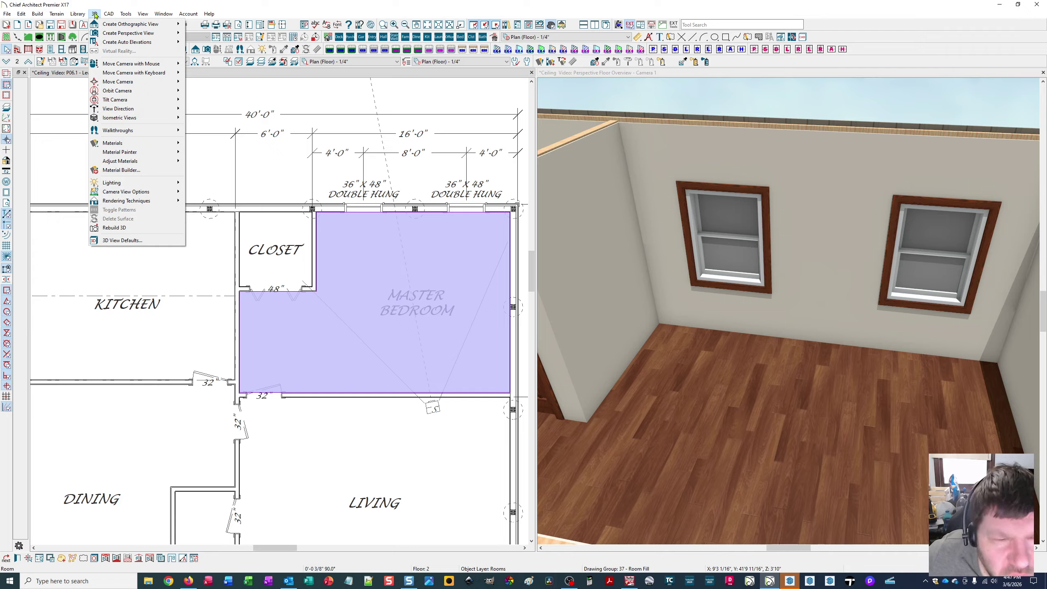
mouse_move(144, 45)
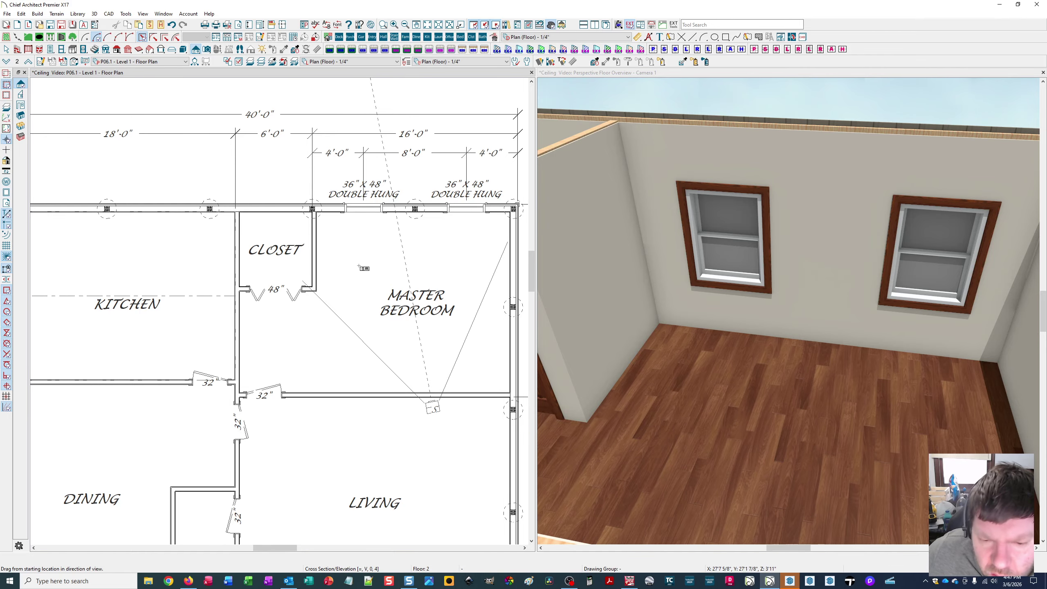
left_click_drag(416, 273, 416, 243)
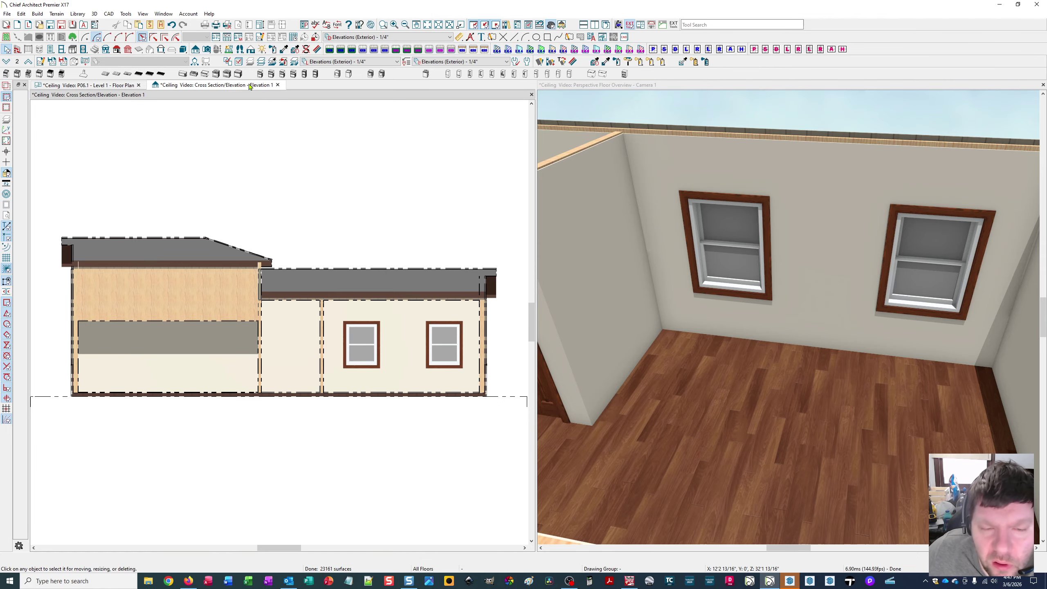
Arrange the views beside the floor plan with the perspective floor overview above the cross section/elevation.
left_click_drag(250, 86, 791, 274)
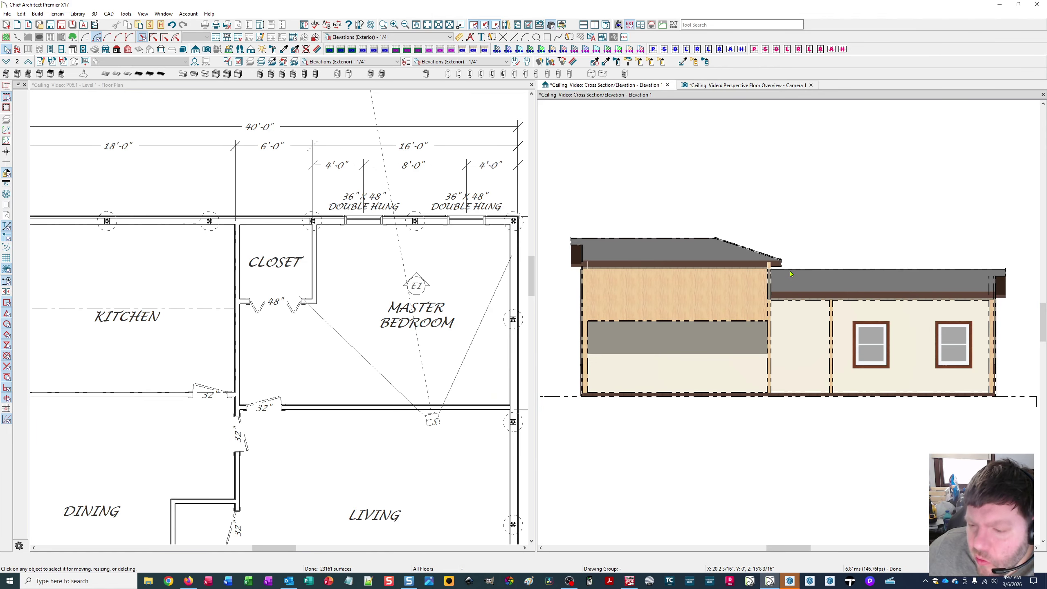
middle_click_drag(844, 383, 580, 375)
scroll(636, 350, "up", 2)
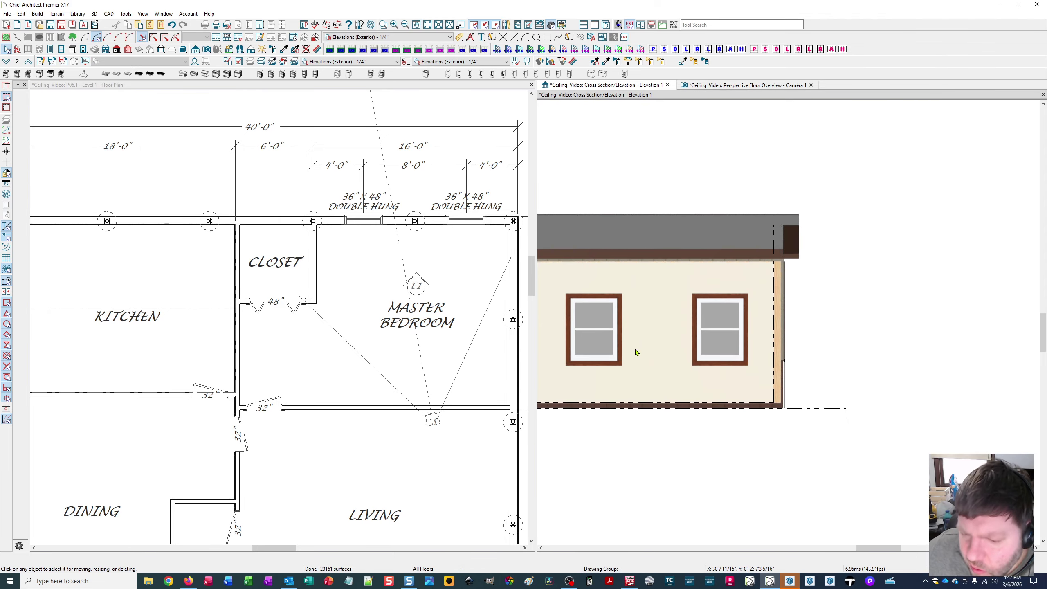
middle_click_drag(636, 351, 732, 351)
scroll(730, 343, "up", 1)
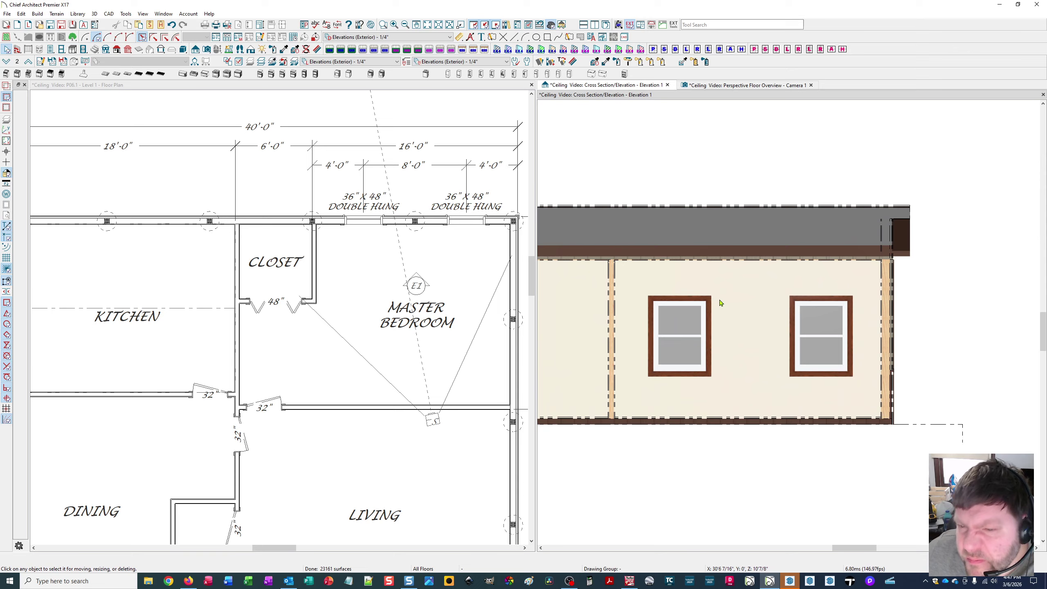
left_click_drag(713, 86, 756, 130)
middle_click_drag(737, 333, 846, 387)
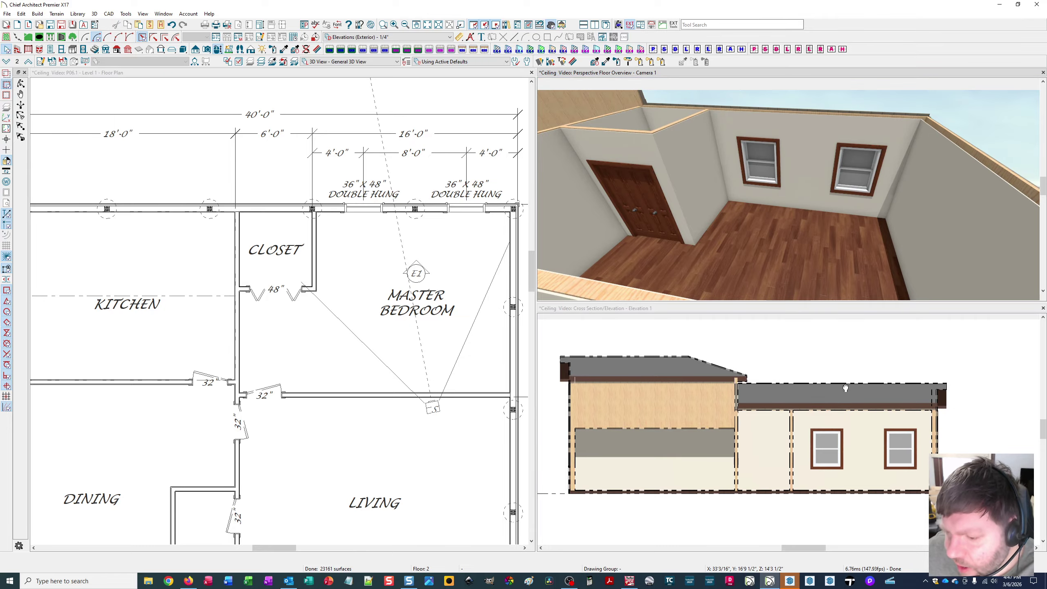
scroll(846, 388, "up", 1)
middle_click_drag(446, 279, 390, 255)
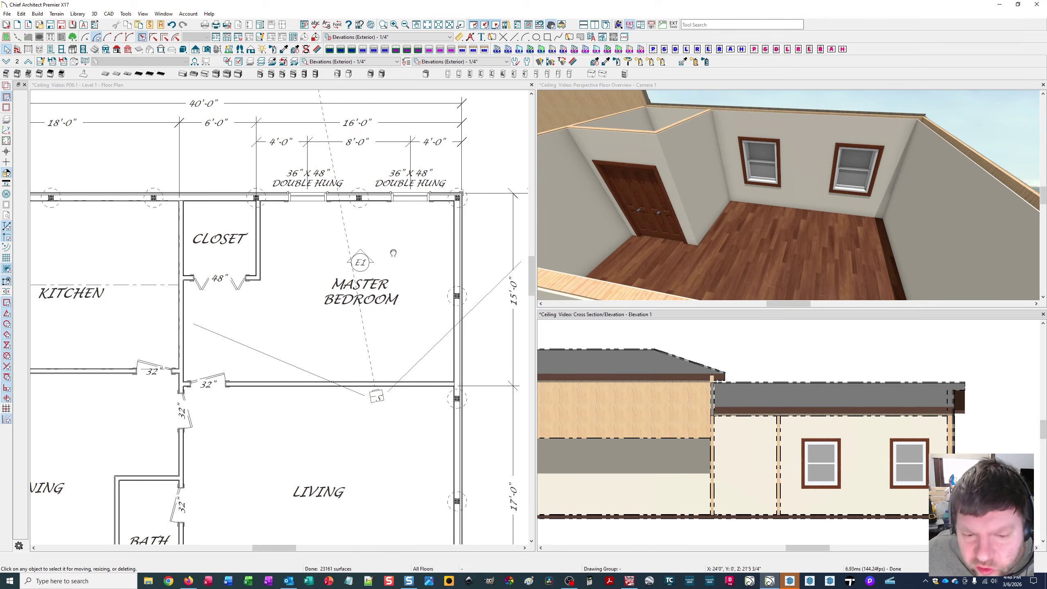
Examine the Master Bedroom and its window wall in the floor plan, perspective and elevation views.
key("space")
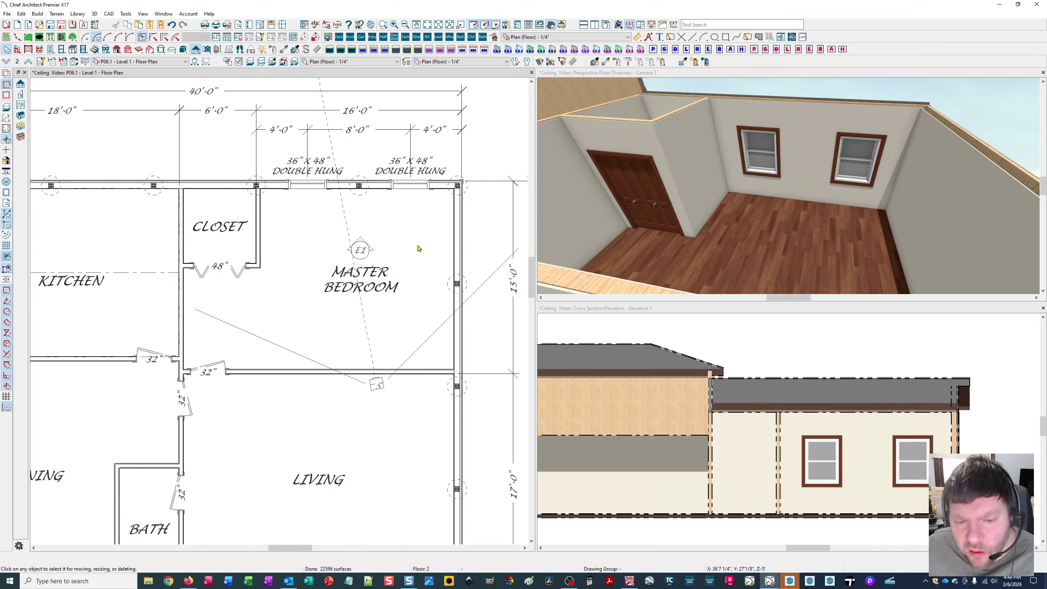
left_click(325, 216)
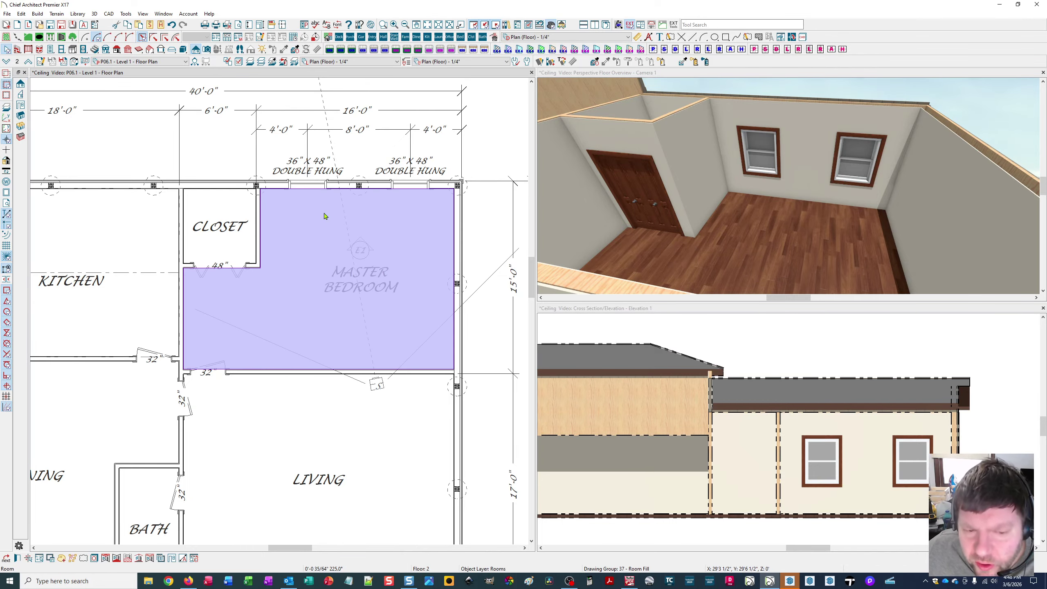
key("Escape")
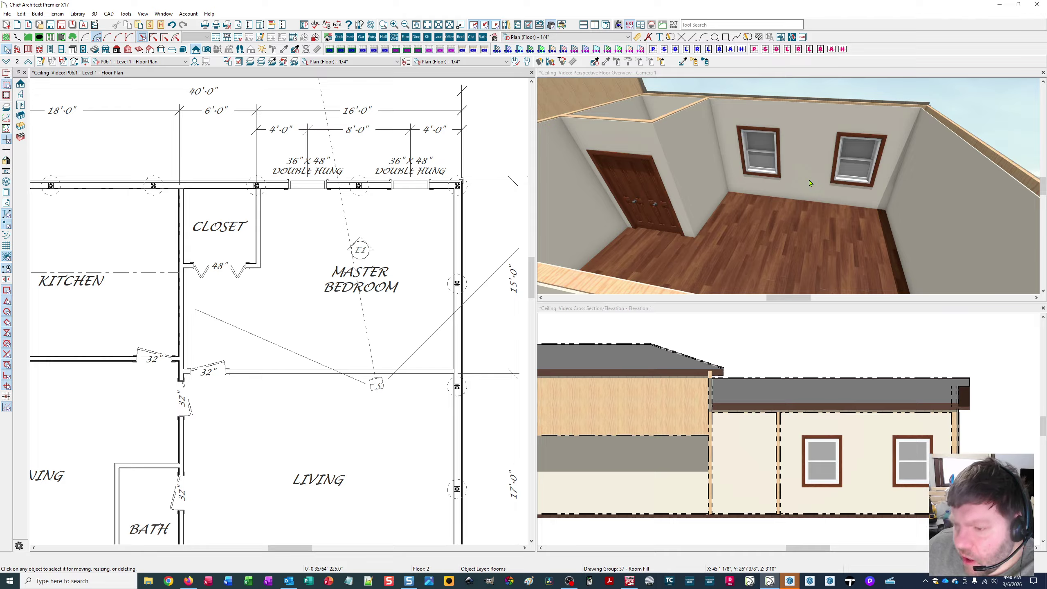
left_click(835, 190)
key("Escape")
left_click(801, 142)
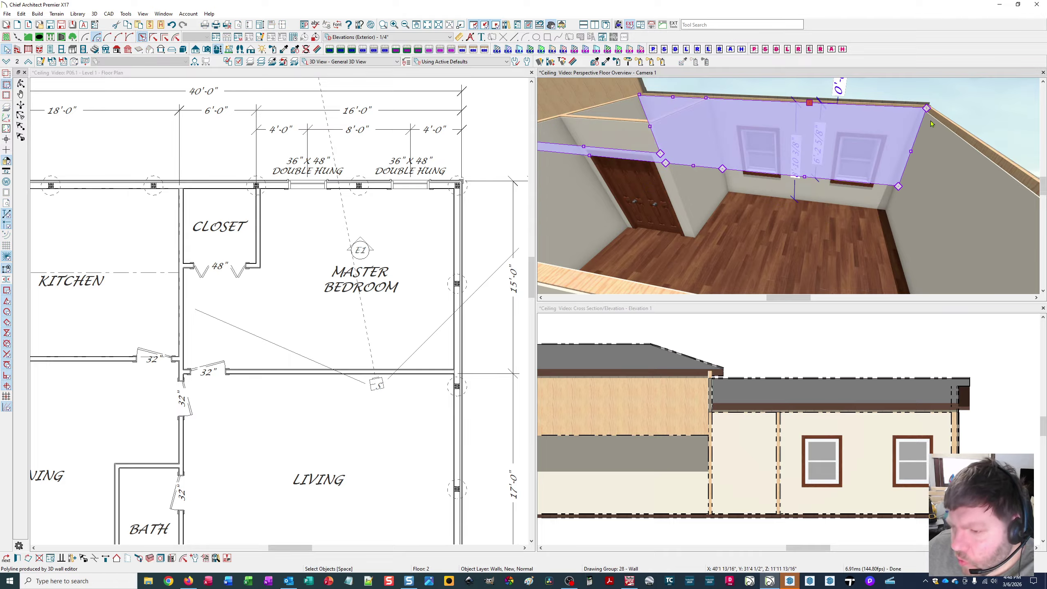
left_click(809, 349)
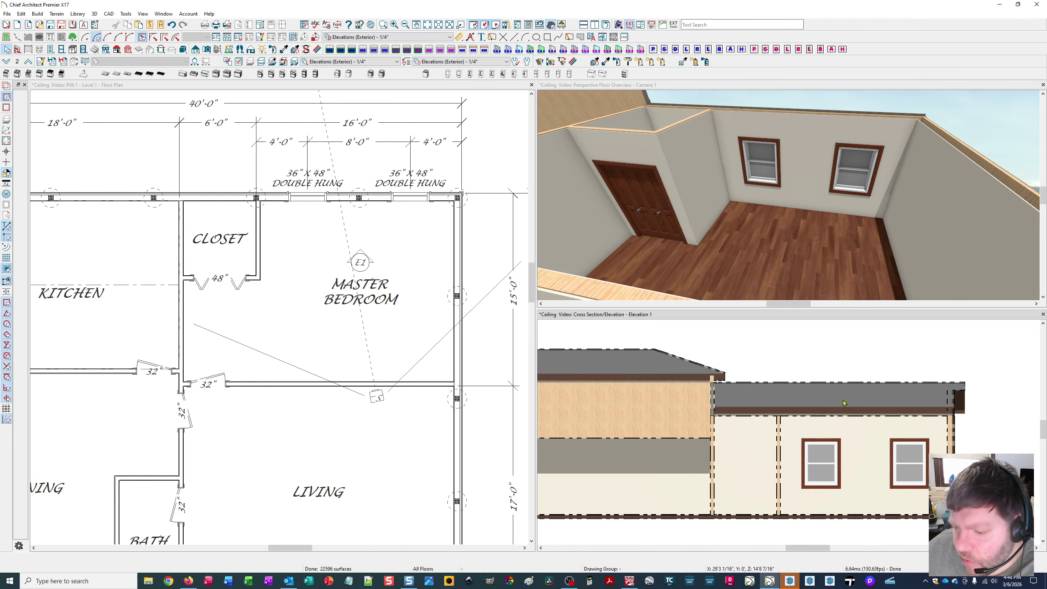
middle_click_drag(873, 449, 803, 435)
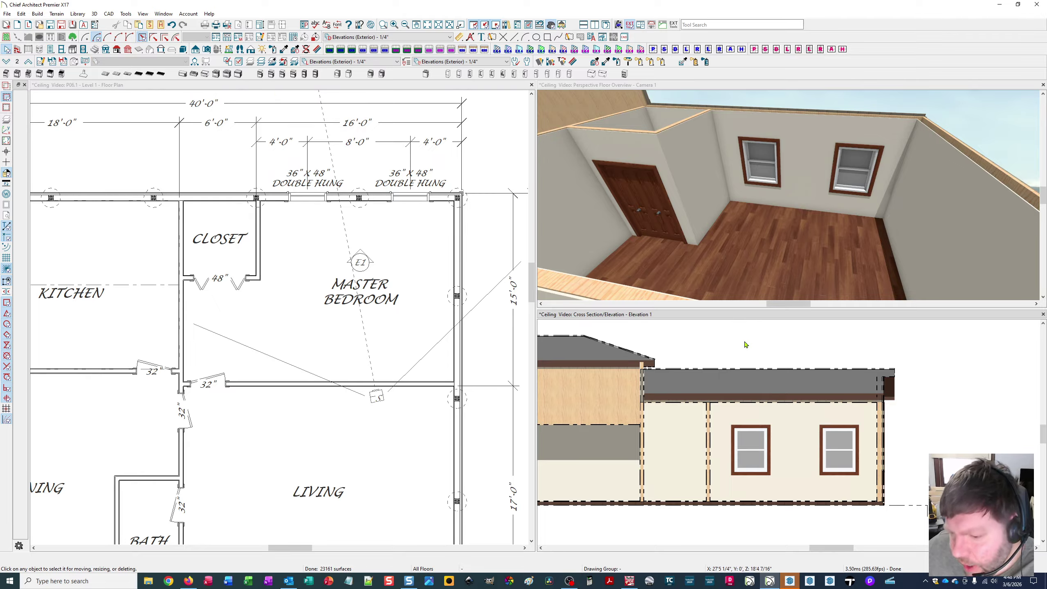
Clip the Elevation 1 cross section/elevation view to the Master Bedroom with Clip to Room.
left_click(41, 61)
left_click(53, 61)
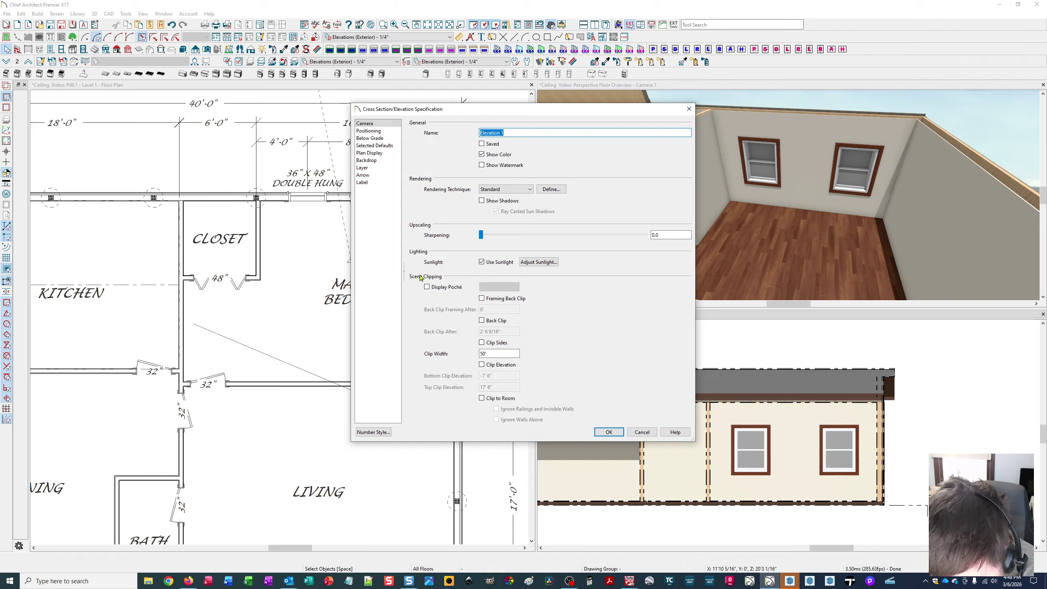
left_click(482, 399)
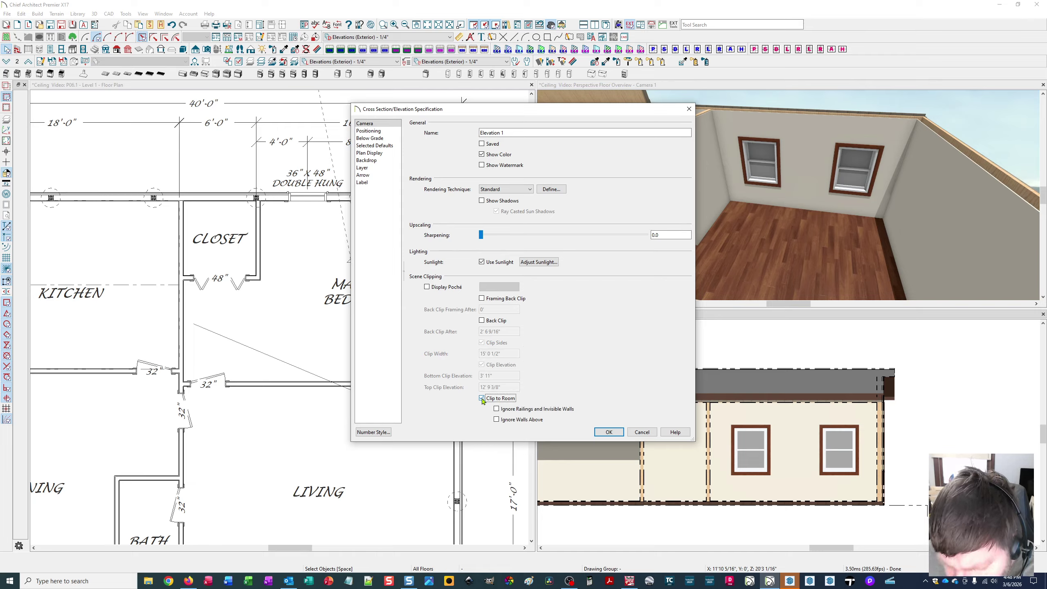
left_click(609, 432)
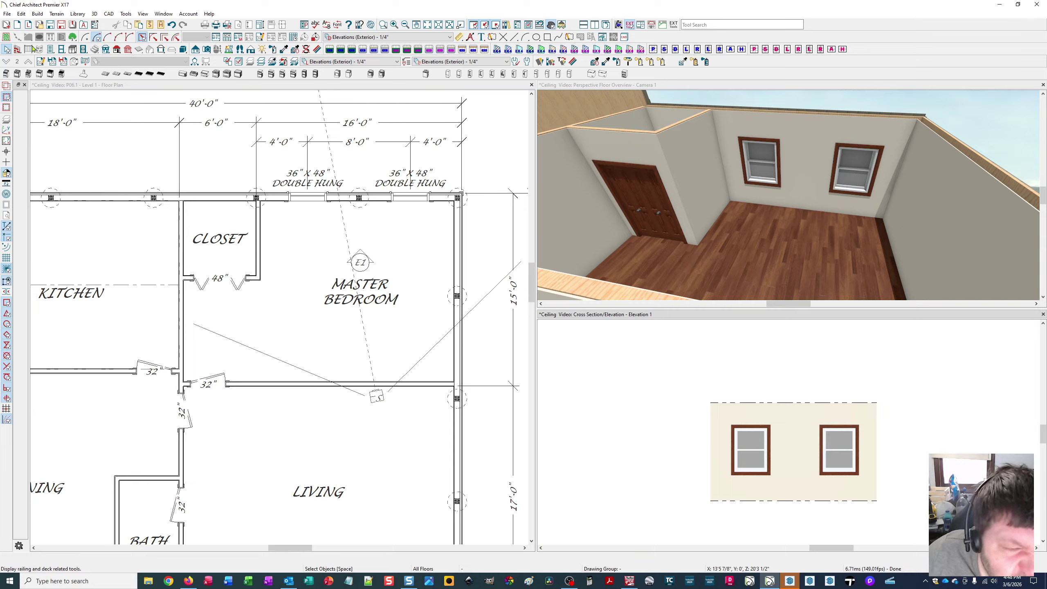
Draw a Wall Material Region about 4'-0 1/2" high across the full lower part of the window wall in the elevation.
left_click(17, 50)
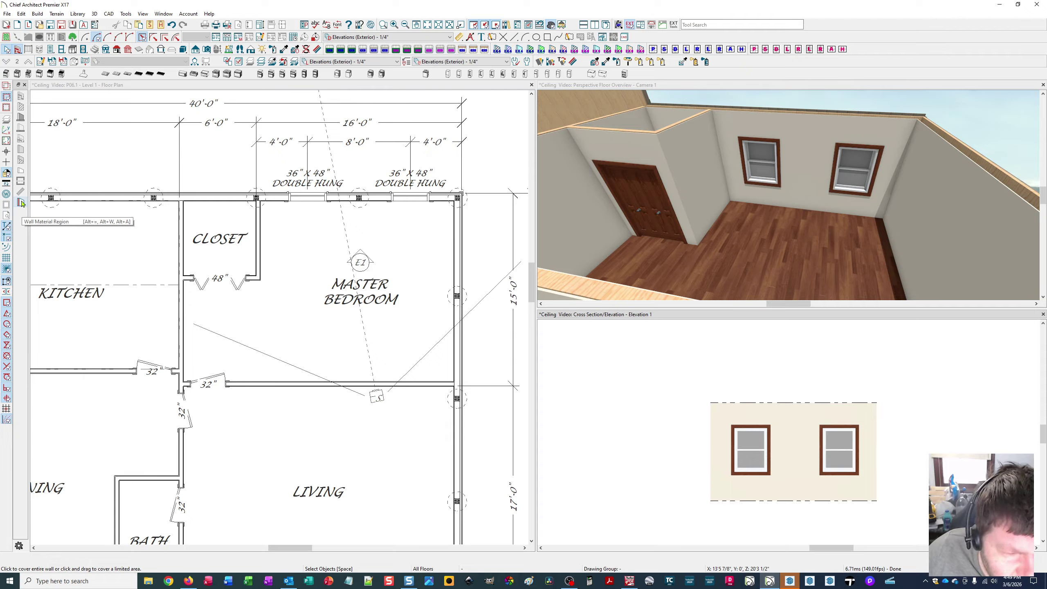
left_click(21, 203)
scroll(675, 411, "down", 1)
middle_click_drag(658, 406, 548, 356)
scroll(648, 458, "up", 1)
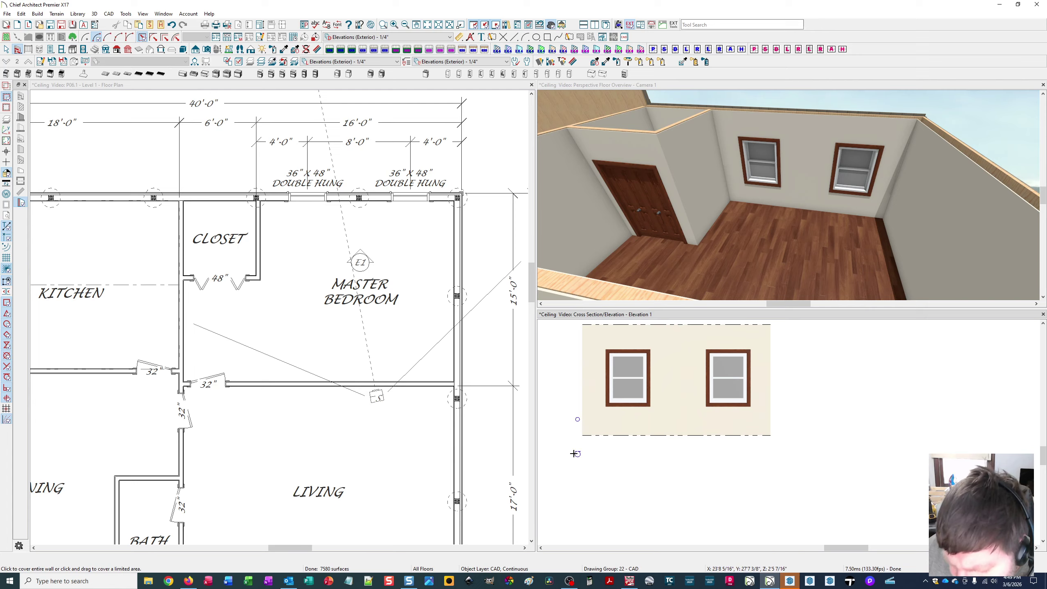
scroll(584, 435, "up", 1)
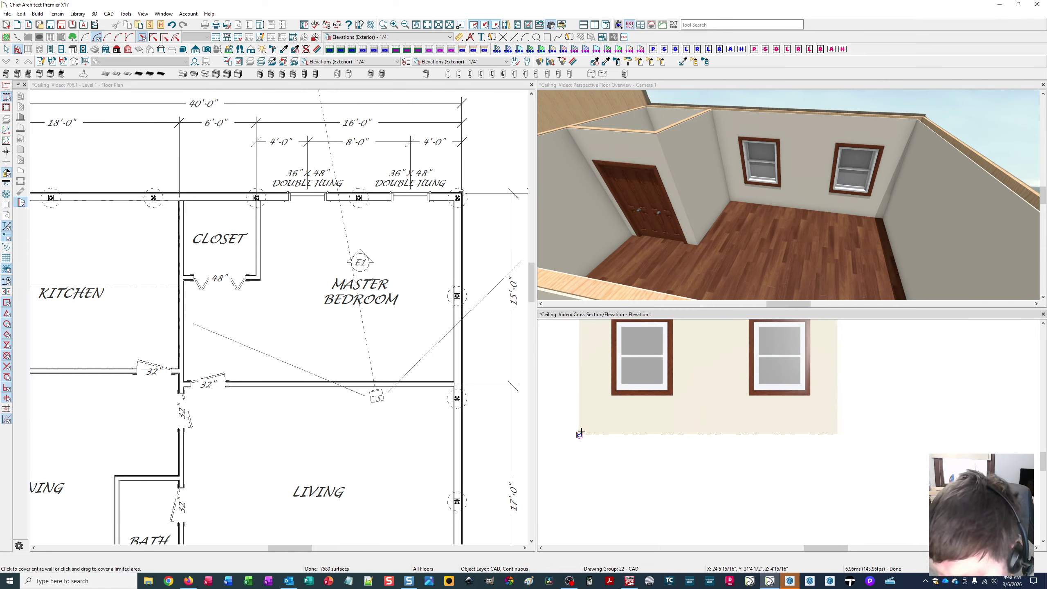
left_click_drag(580, 433, 839, 365)
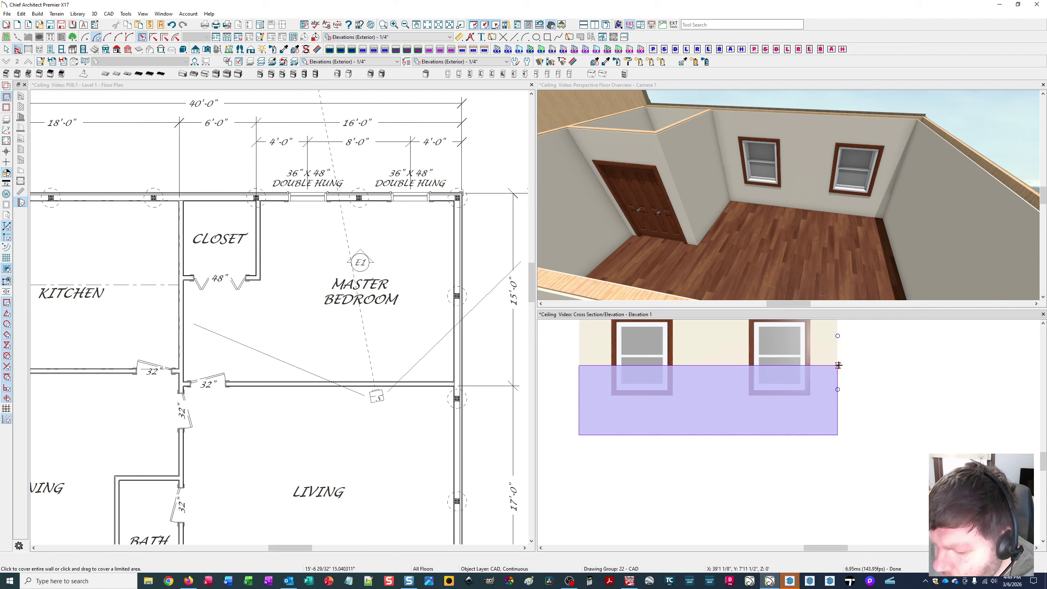
scroll(738, 390, "up", 1)
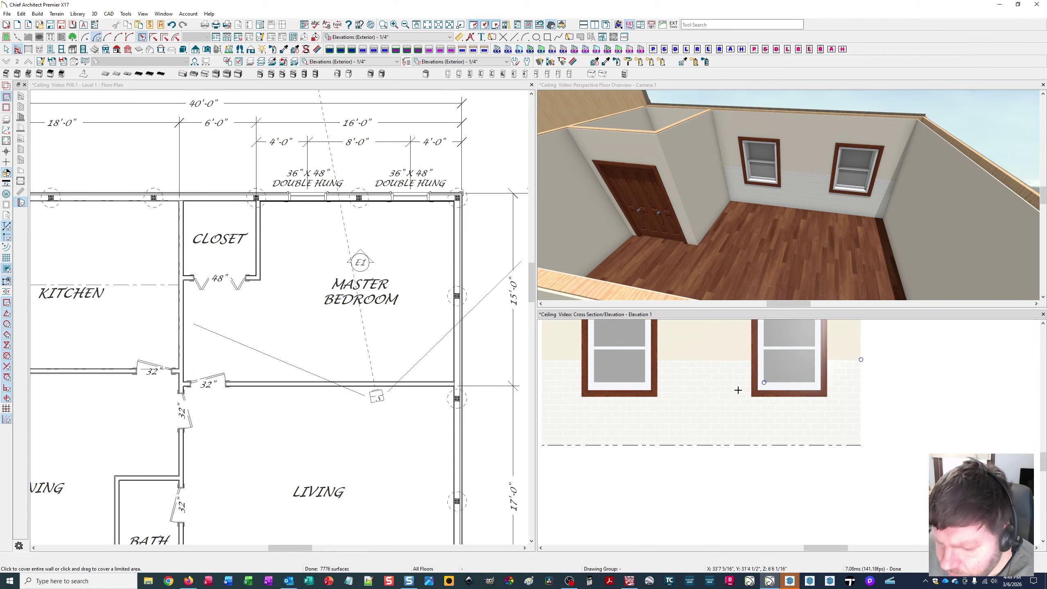
key("space")
scroll(725, 398, "down", 3)
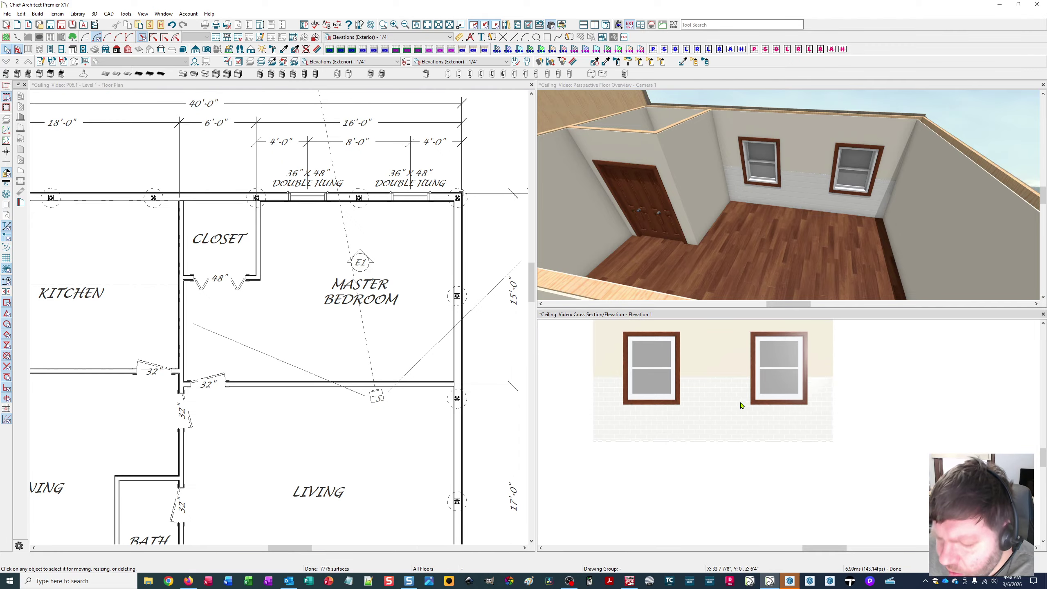
Remove the Thinset Mortar and Backerboard layers from the wall material region and set the remaining layer's thickness to 3/4".
scroll(717, 414, "up", 1)
scroll(717, 414, "up", 1)
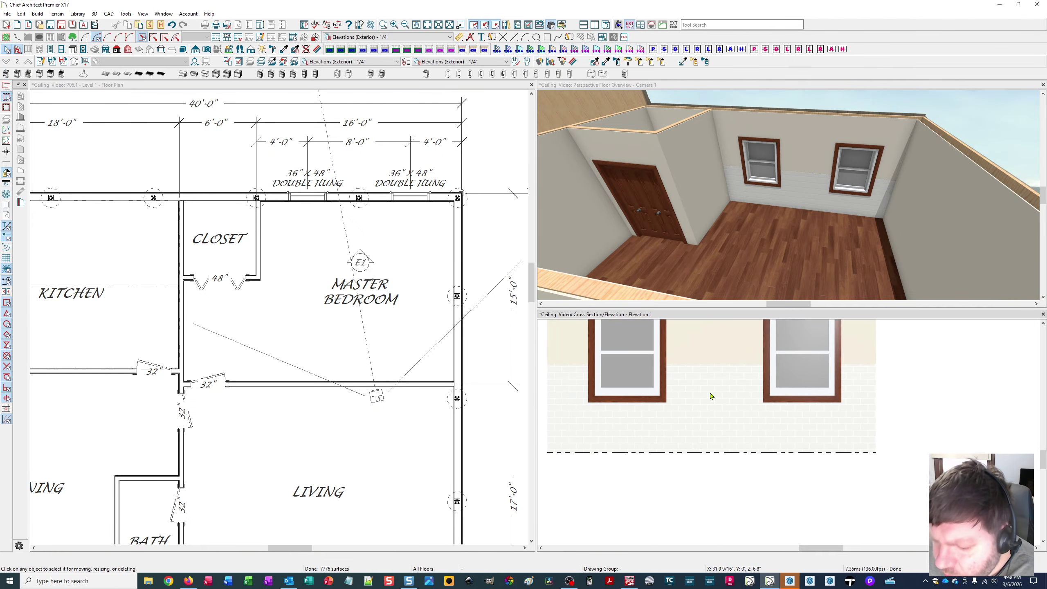
double_click(711, 396)
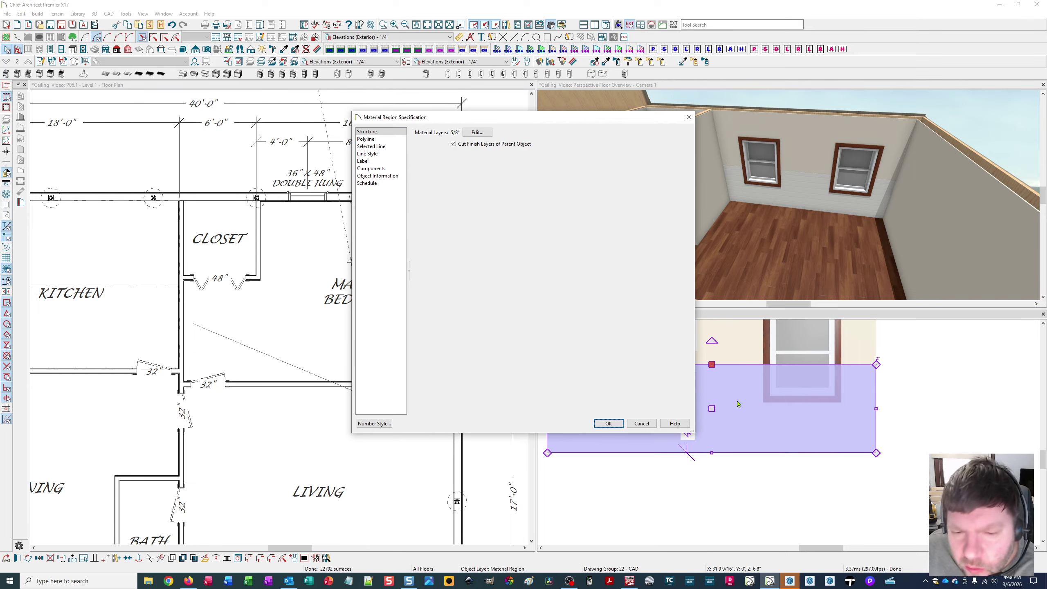
left_click(477, 133)
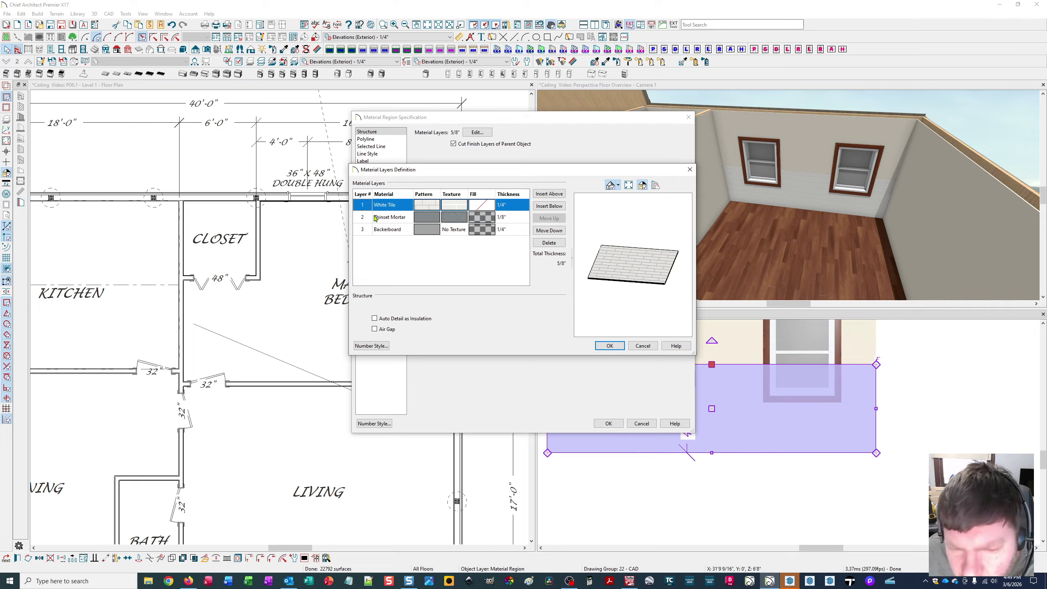
left_click(399, 218)
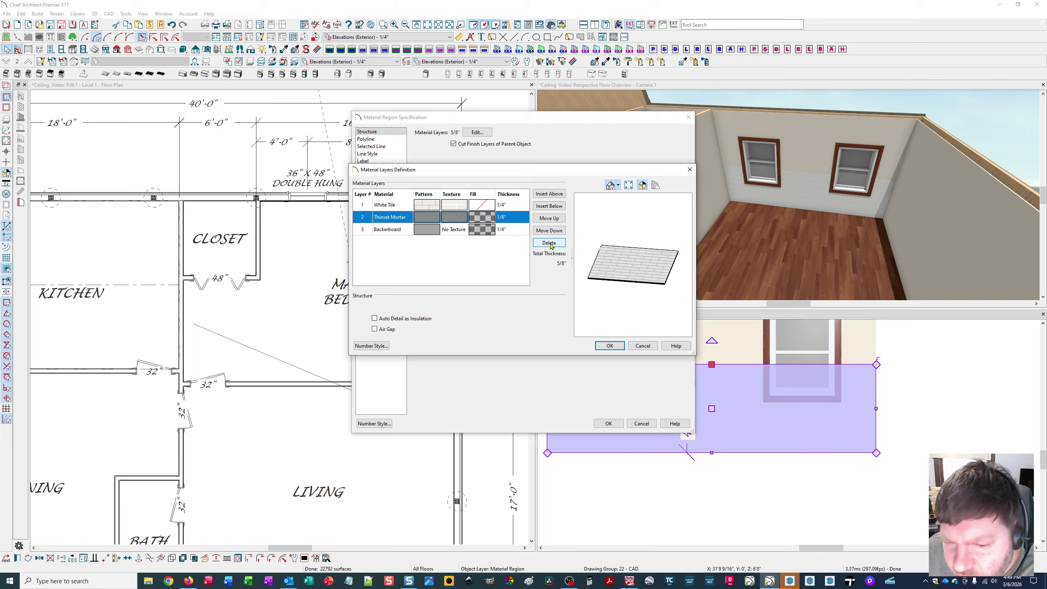
left_click(549, 243)
left_click(549, 243)
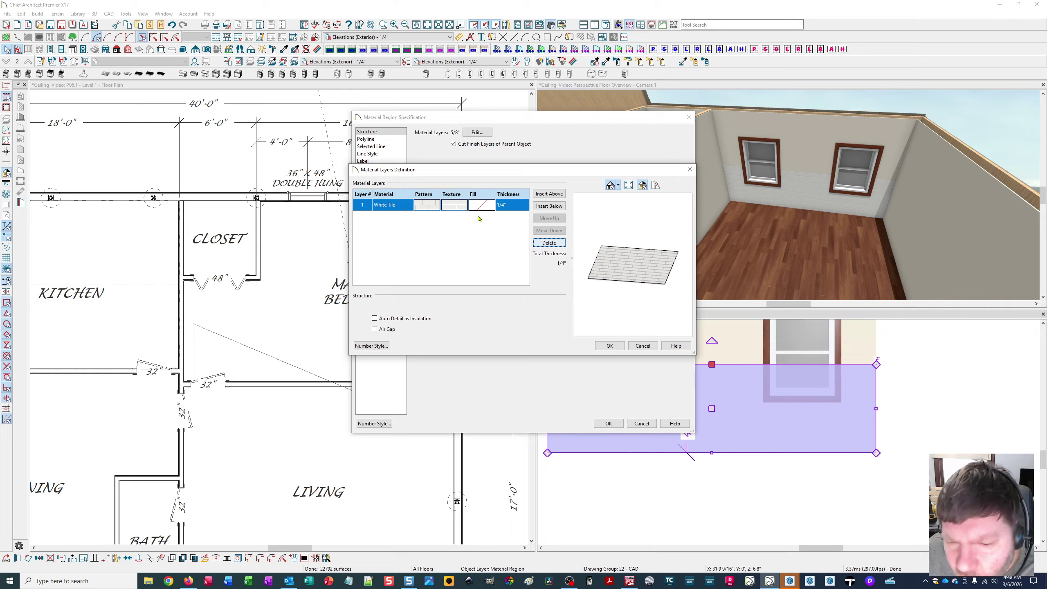
left_click(510, 206)
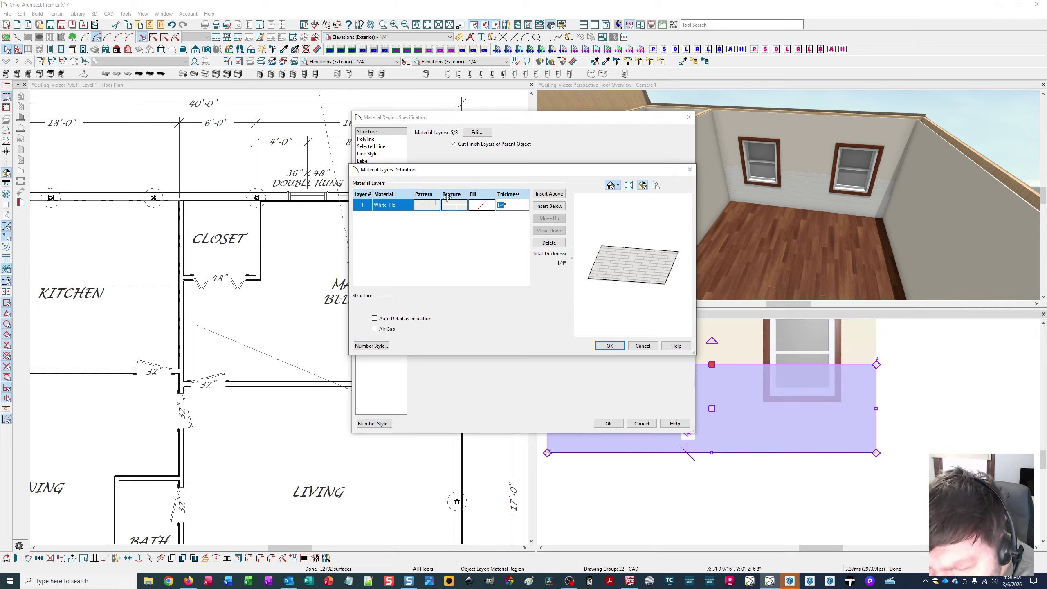
type("3")
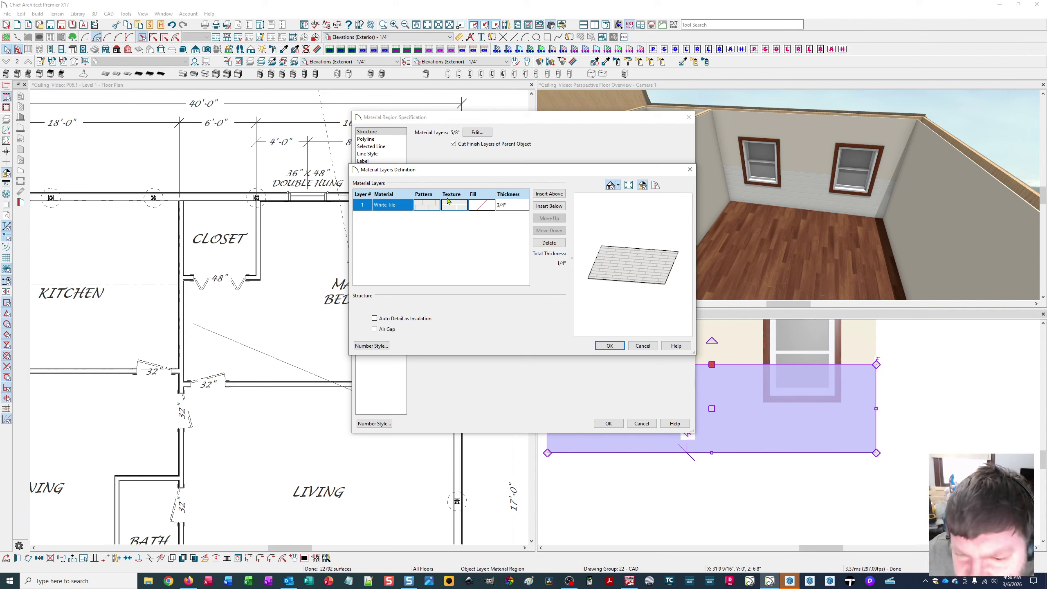
left_click(472, 244)
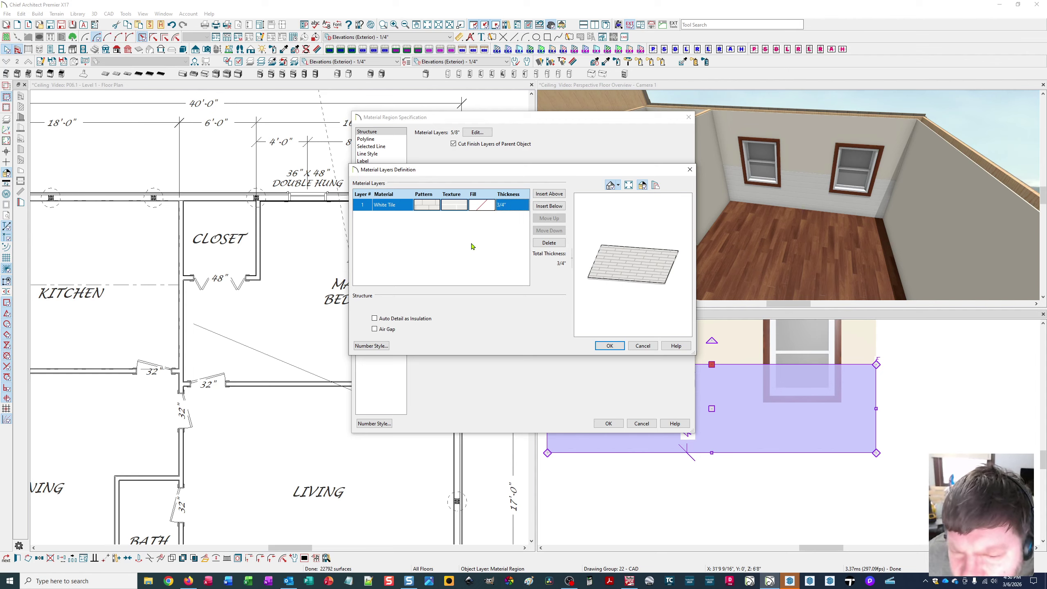
Replace the White Tile layer's material with the plan material Vertical Paneling Buckskin.
left_click(452, 206)
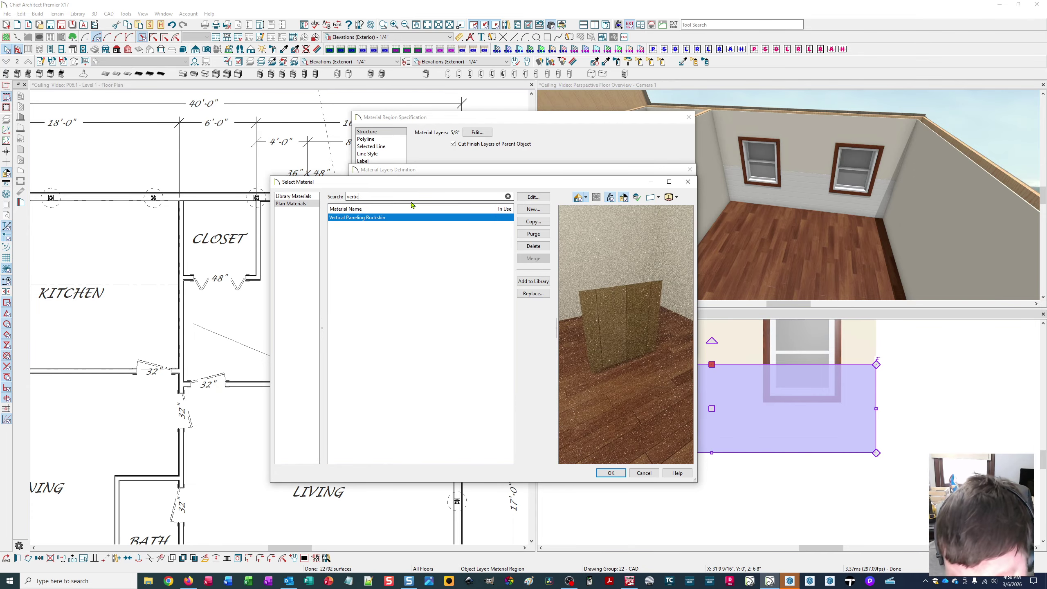
left_click(611, 473)
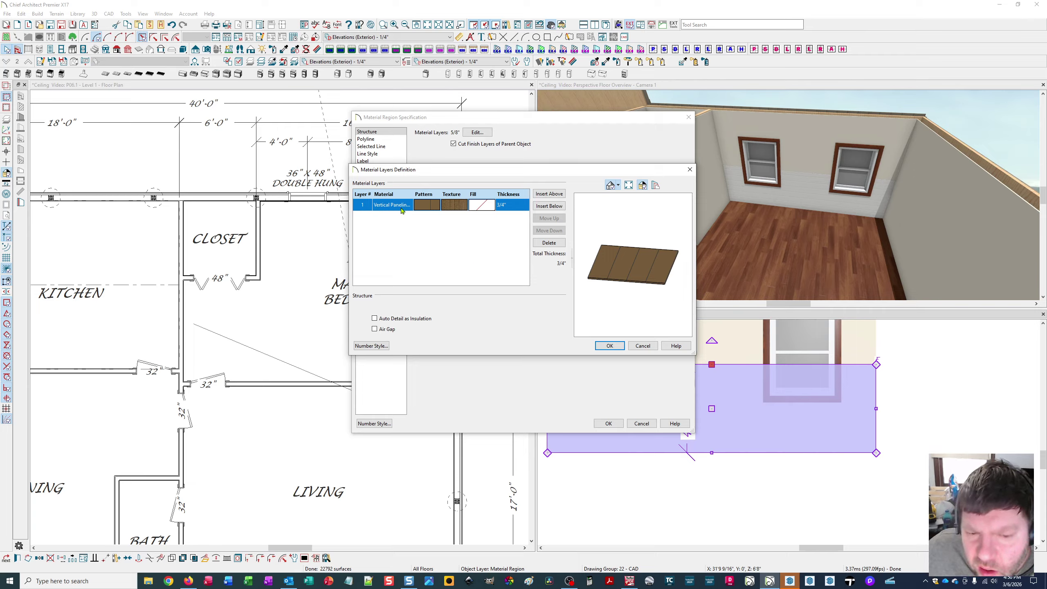
left_click_drag(470, 164, 460, 180)
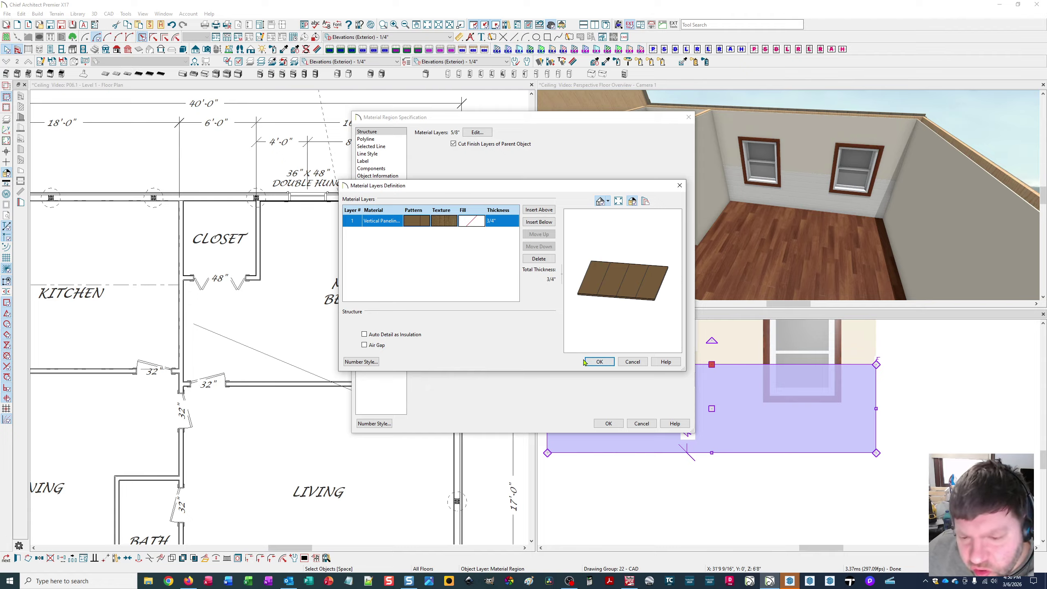
left_click(598, 362)
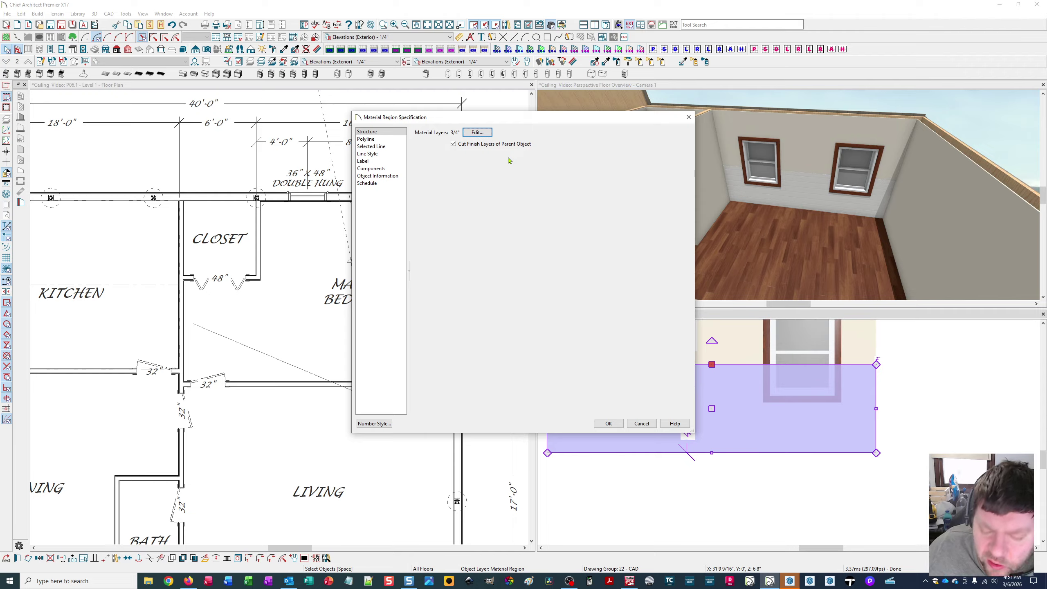
left_click(473, 135)
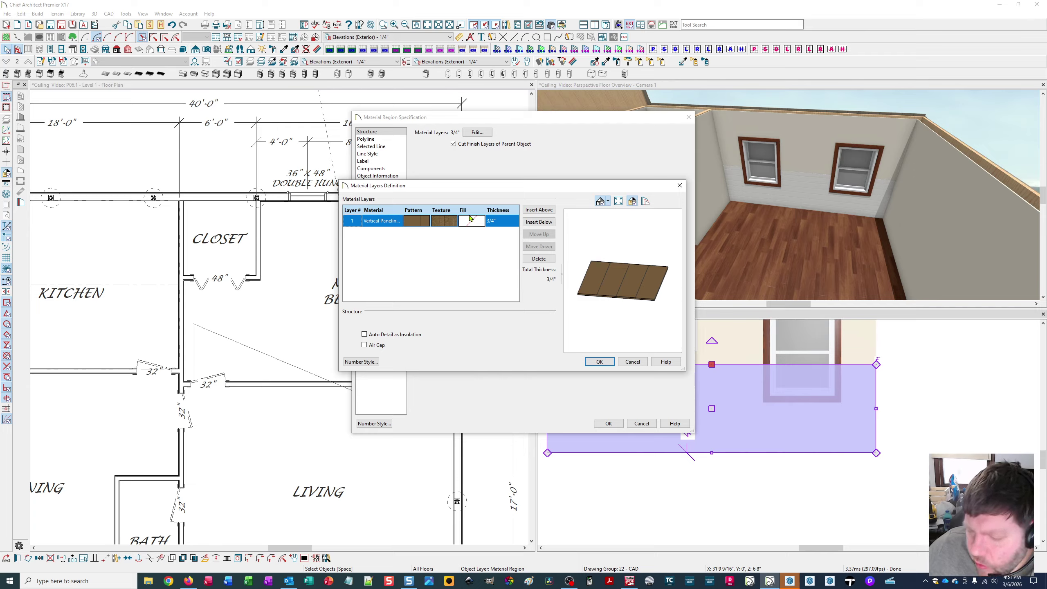
left_click(633, 362)
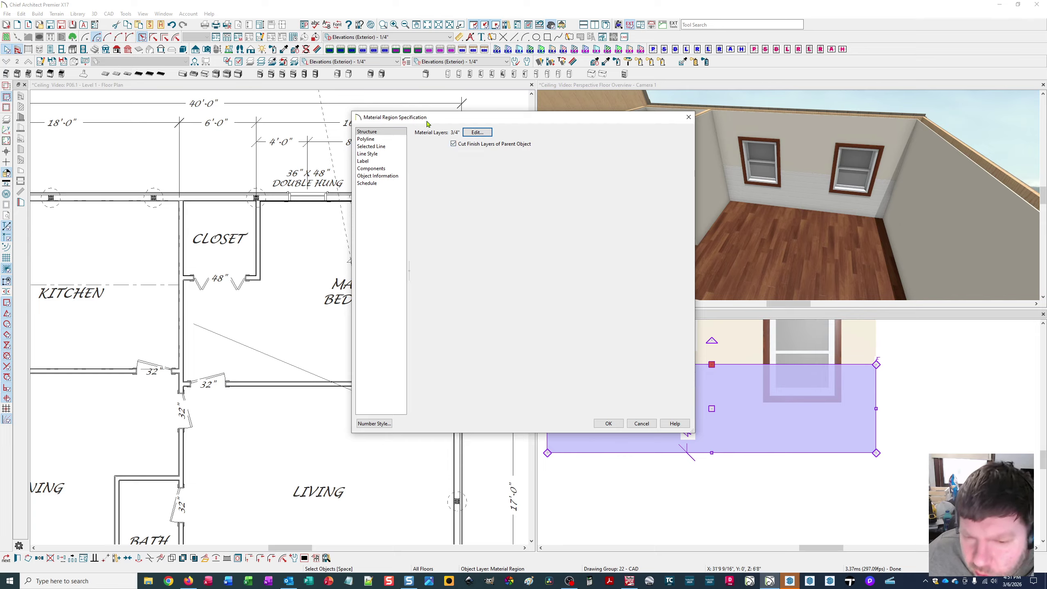
Turn off Cut Finish Layers of Parent Object for the paneling region, apply it and inspect the paneling up close in the perspective view.
left_click(455, 146)
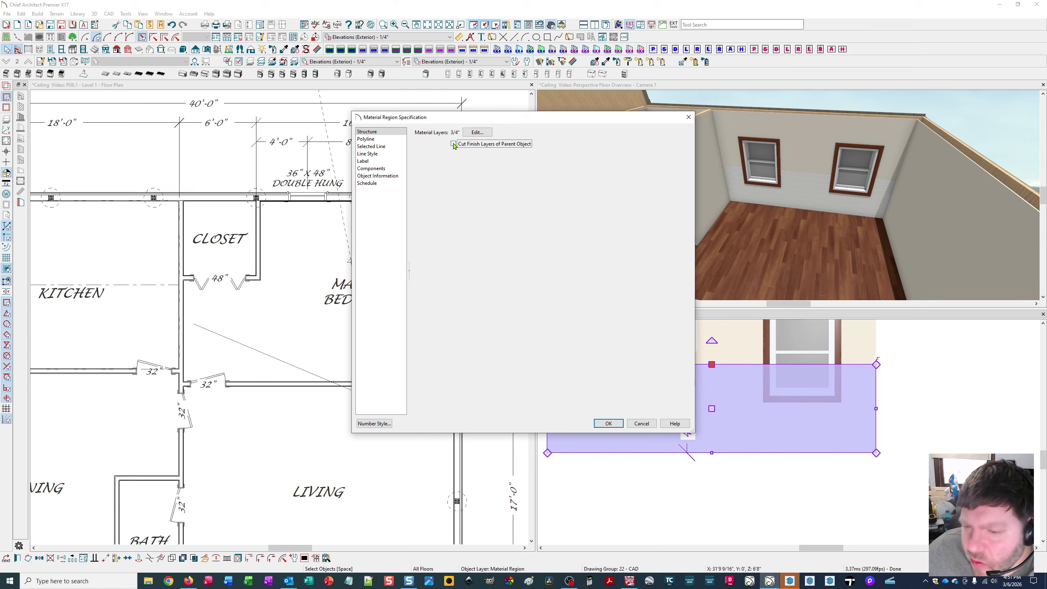
left_click(608, 423)
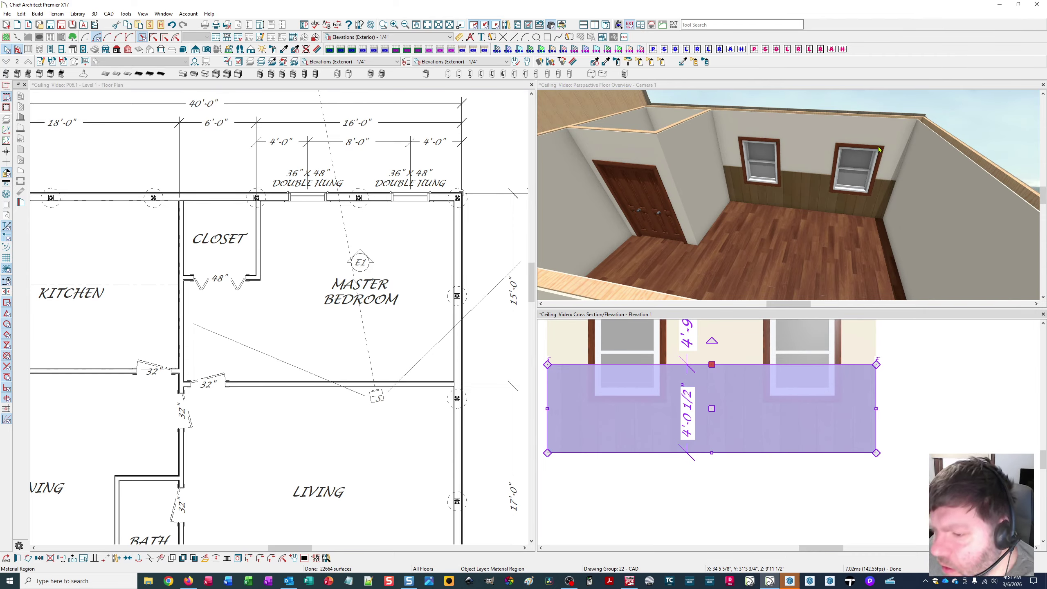
scroll(815, 175, "up", 3)
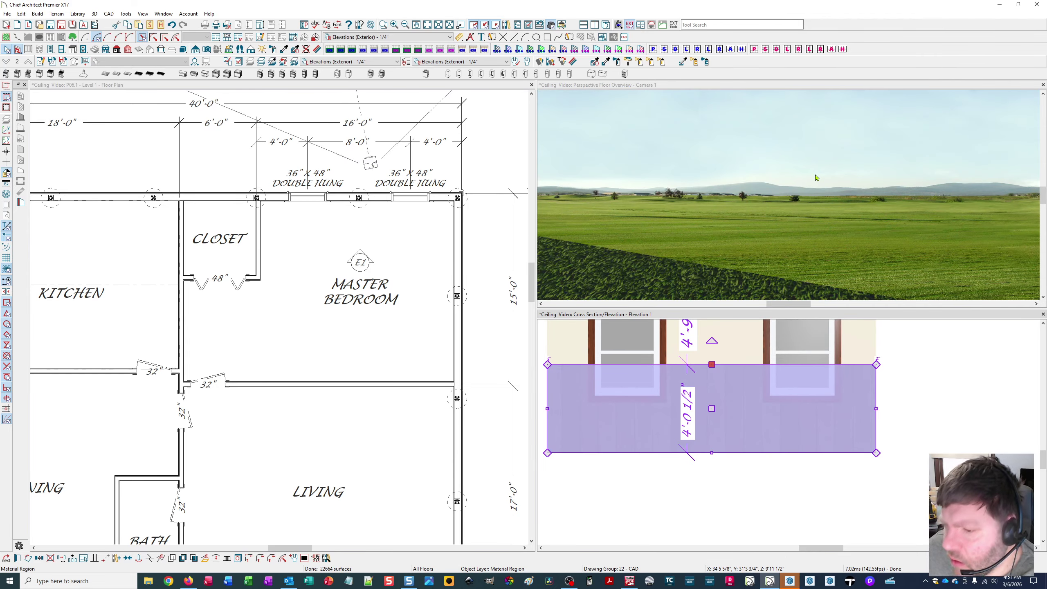
scroll(816, 178, "down", 3)
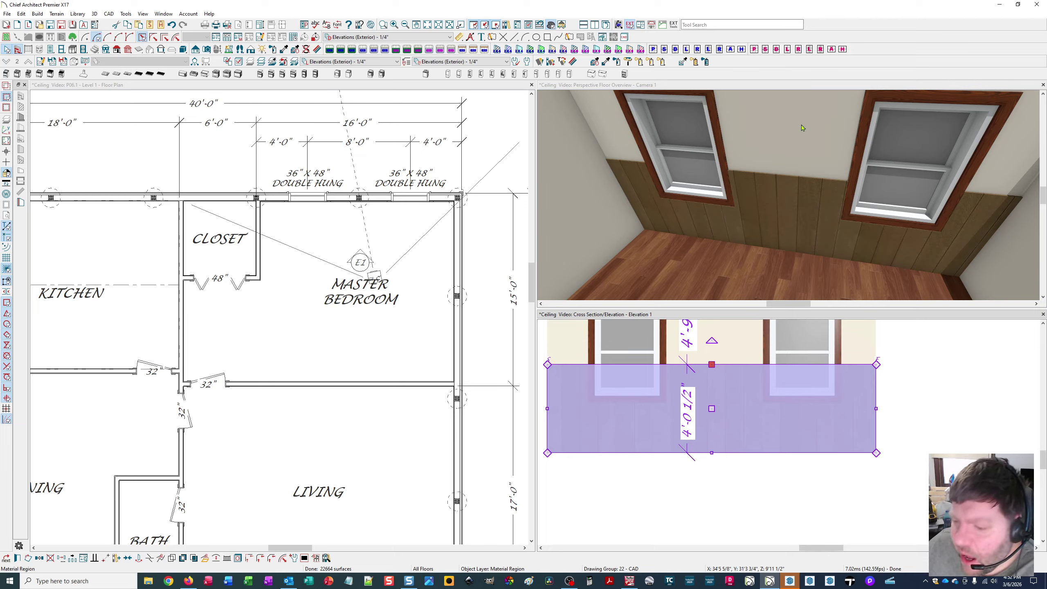
Turn Cut Finish Layers of Parent Object back on for the paneling material region.
double_click(740, 391)
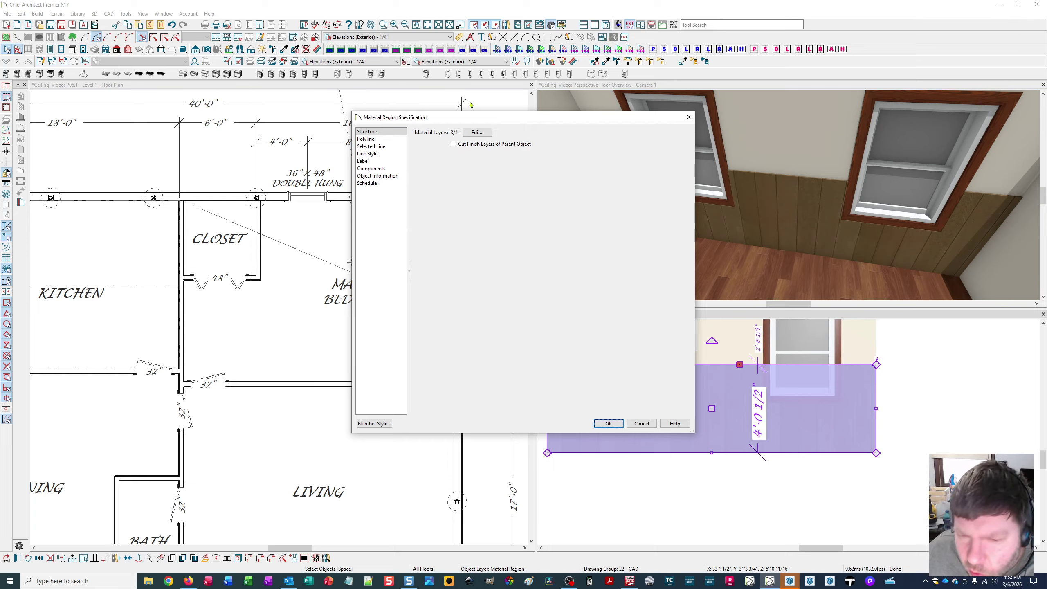
left_click(453, 144)
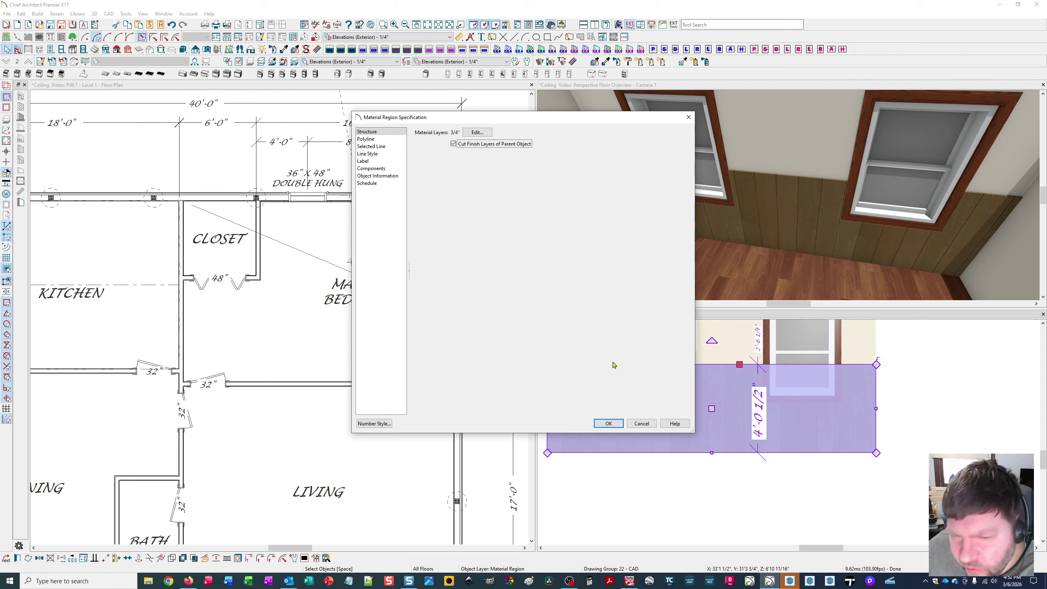
left_click(609, 423)
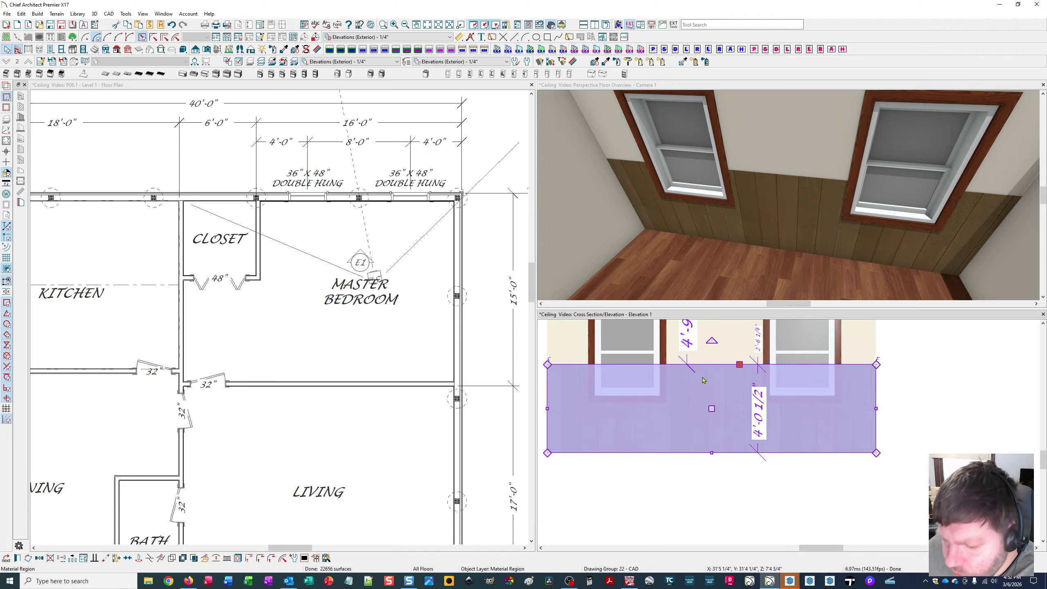
key("Escape")
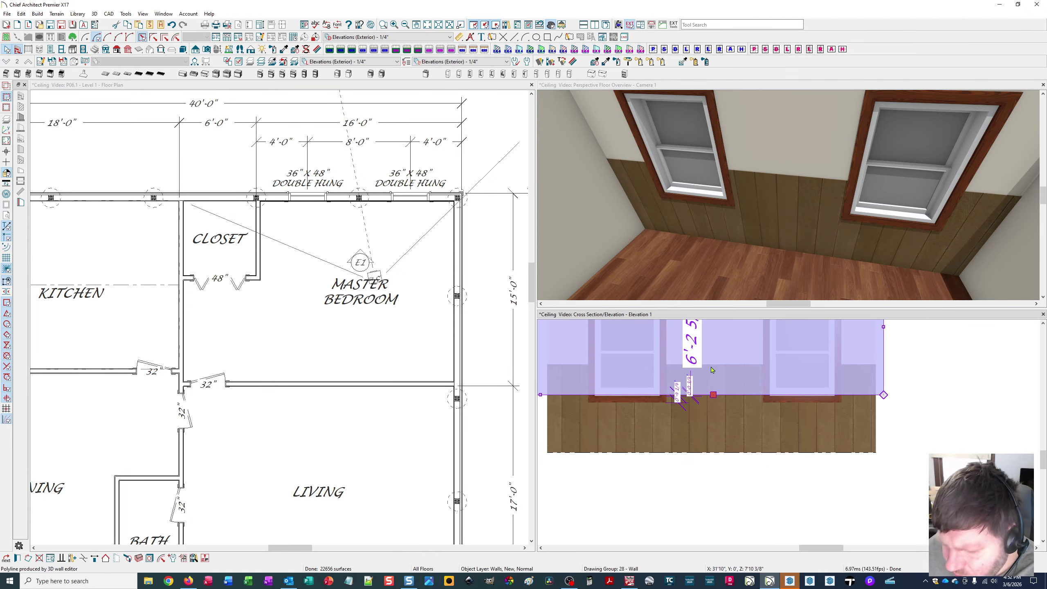
Set the height of the paneling material region on the window wall to 5' in the elevation.
left_click(719, 367)
left_click(685, 421)
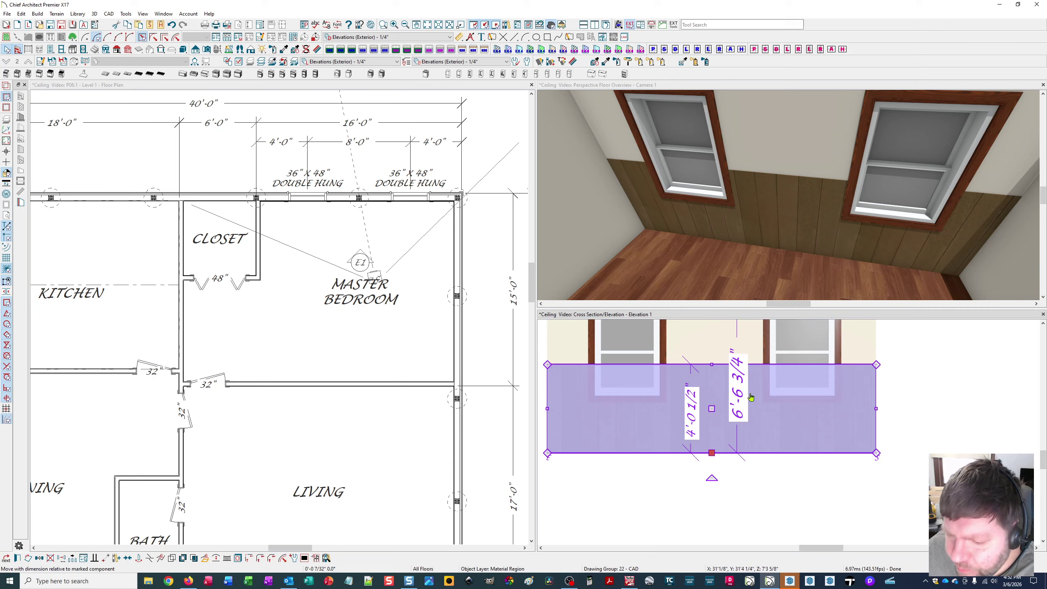
key("Delete")
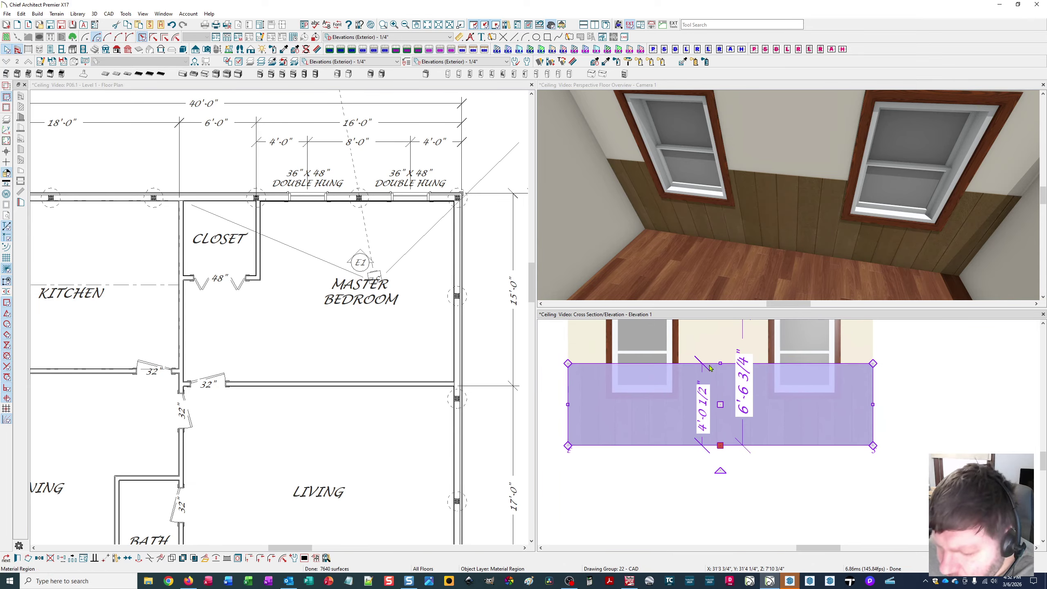
left_click(709, 367)
scroll(717, 387, "up", 4)
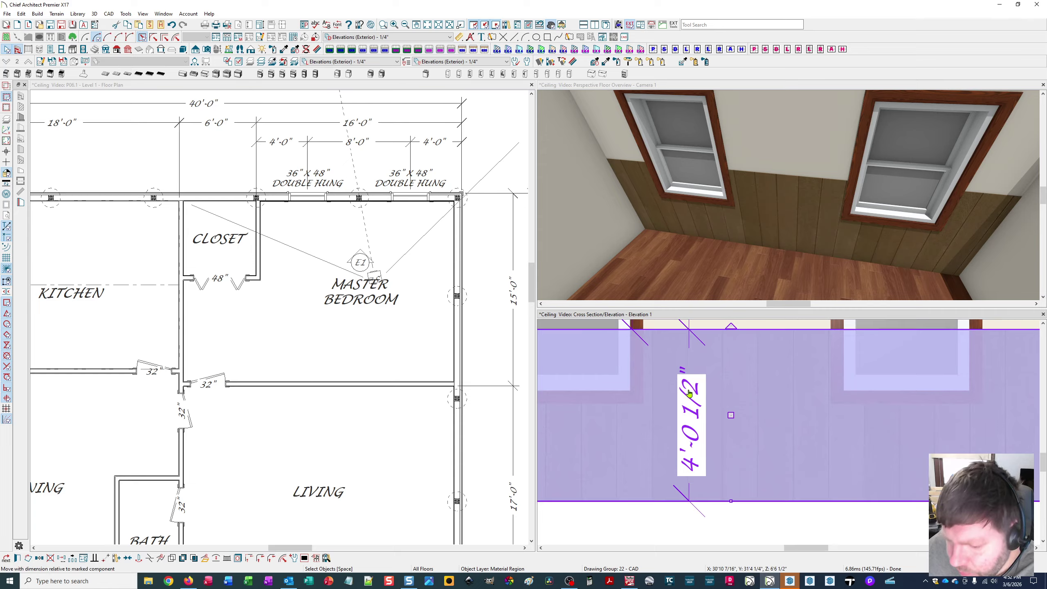
left_click(690, 394)
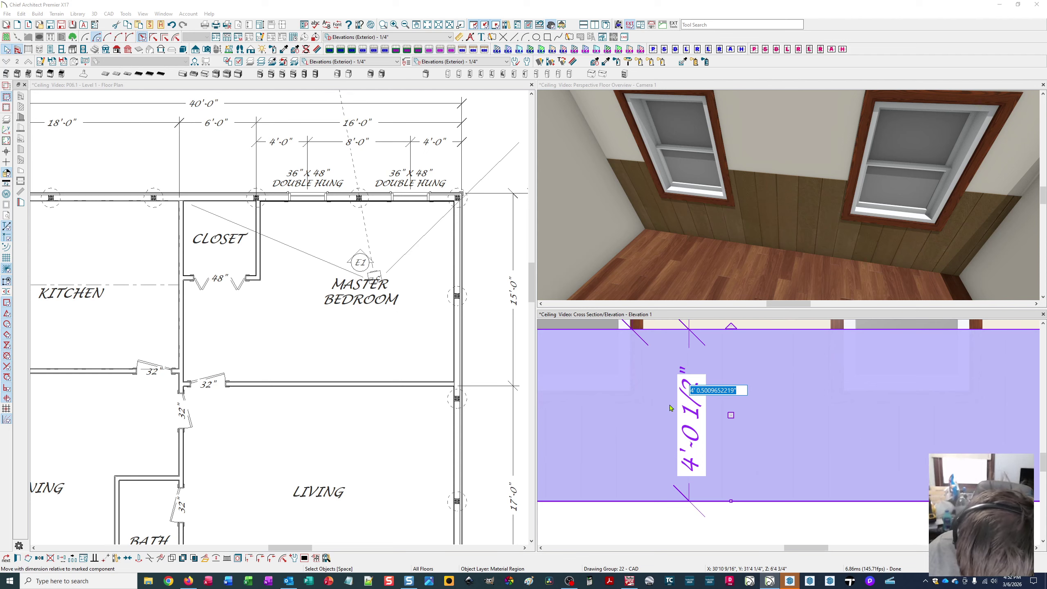
type("5")
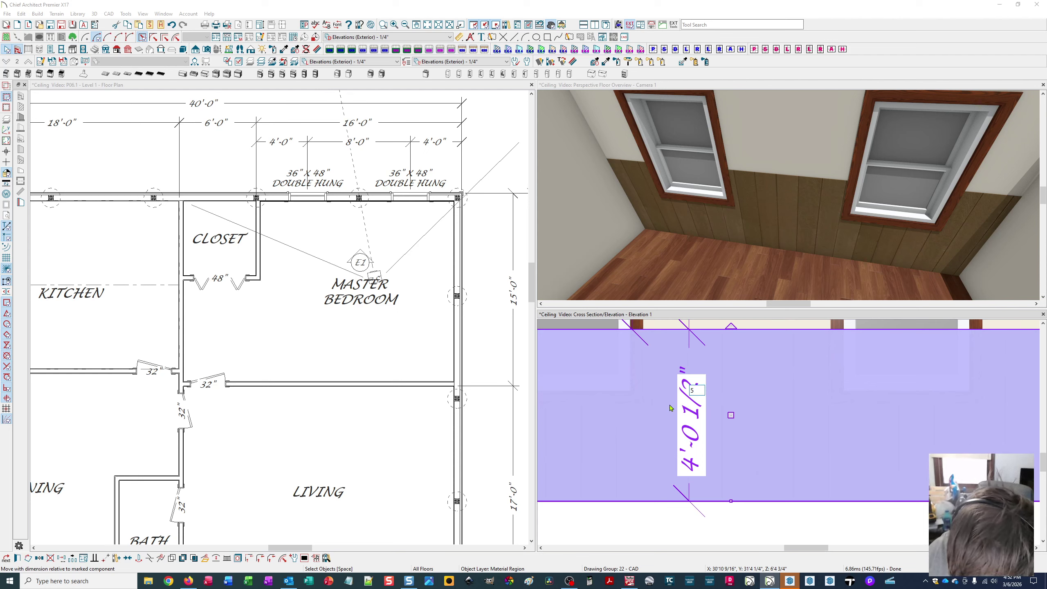
key("Escape")
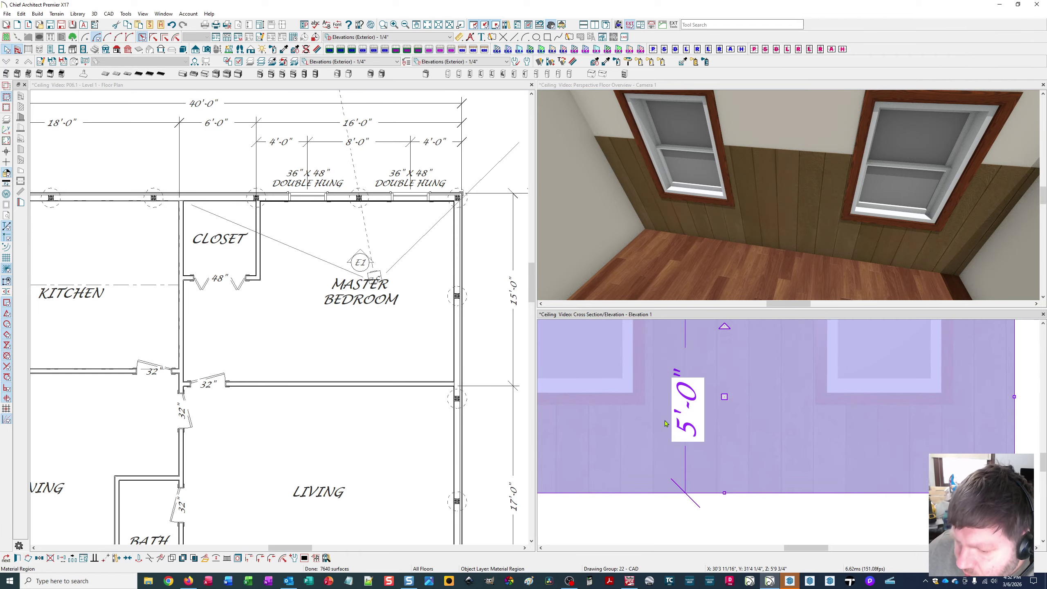
scroll(665, 419, "down", 3)
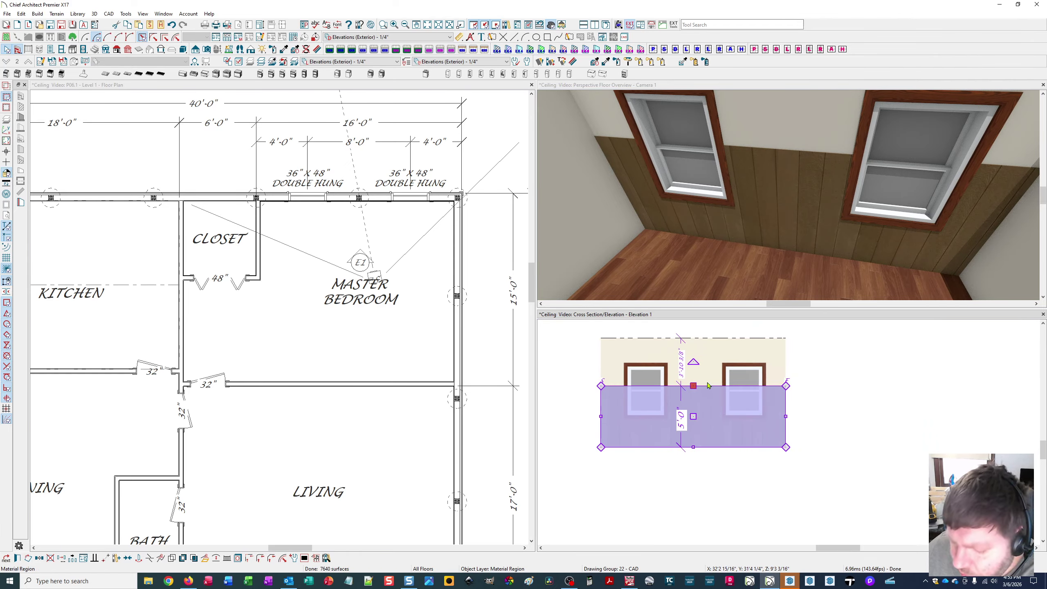
scroll(706, 403, "up", 1)
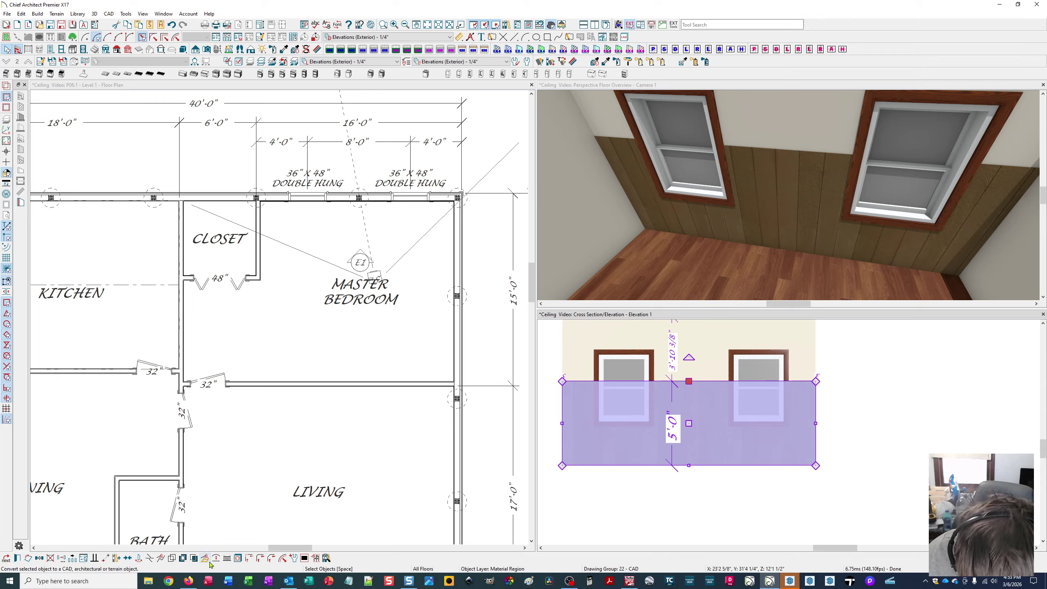
Add a break near the midpoint of the paneling region's top edge, between the two windows.
left_click(152, 558)
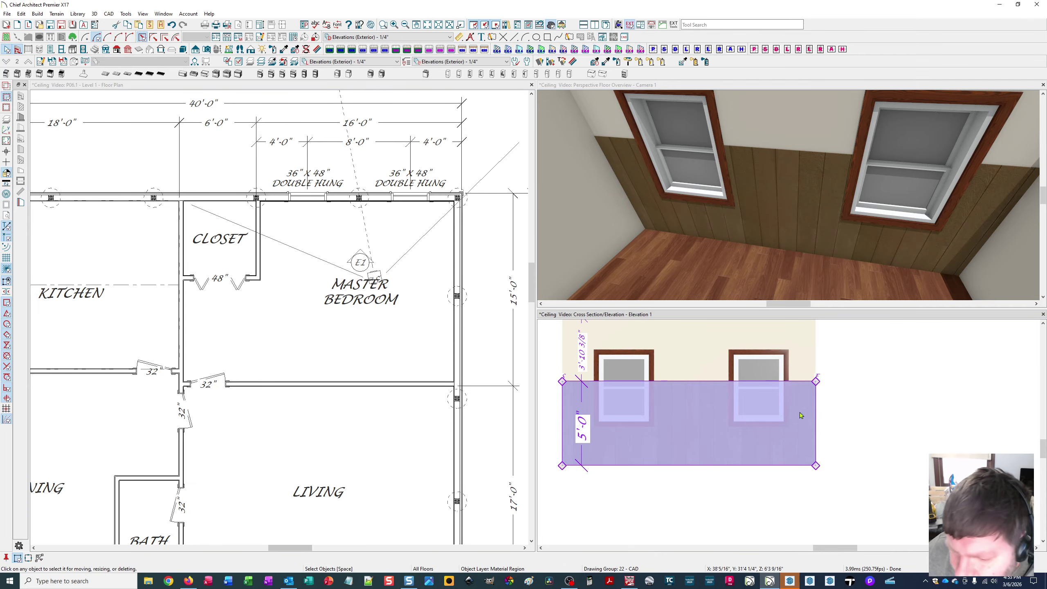
left_click(693, 385)
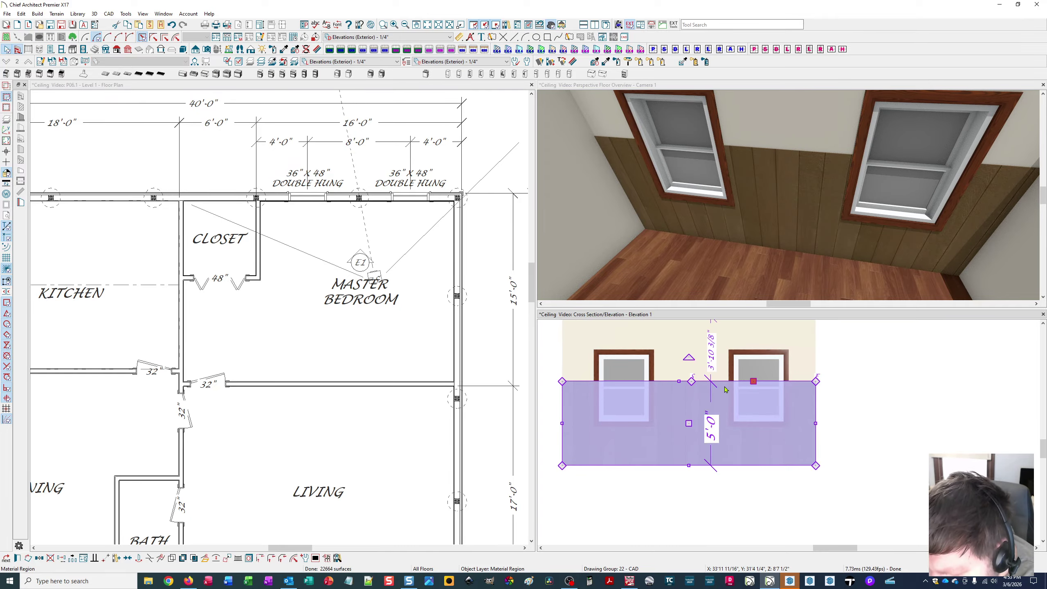
left_click(763, 386)
left_click(804, 387)
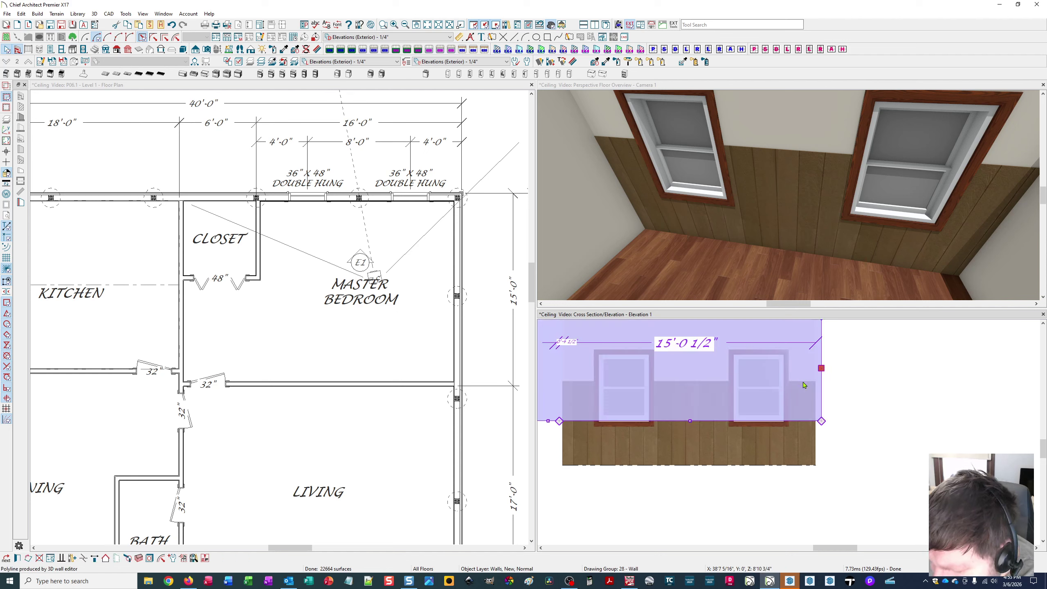
key("Escape")
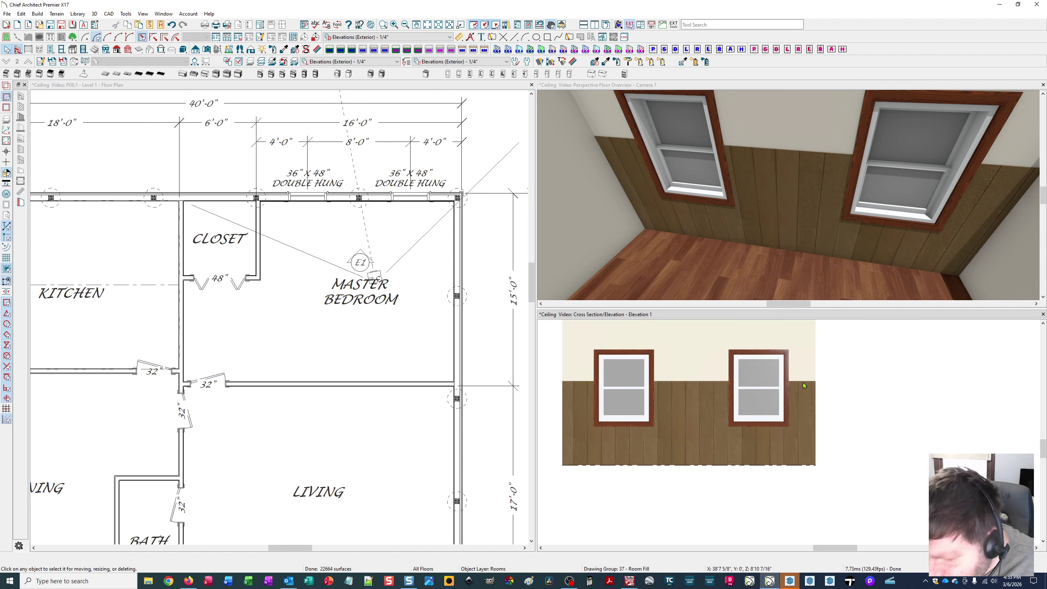
Lower the right-hand segment of the paneling region's top edge by exactly 2' to make a stepped profile.
left_click(800, 382)
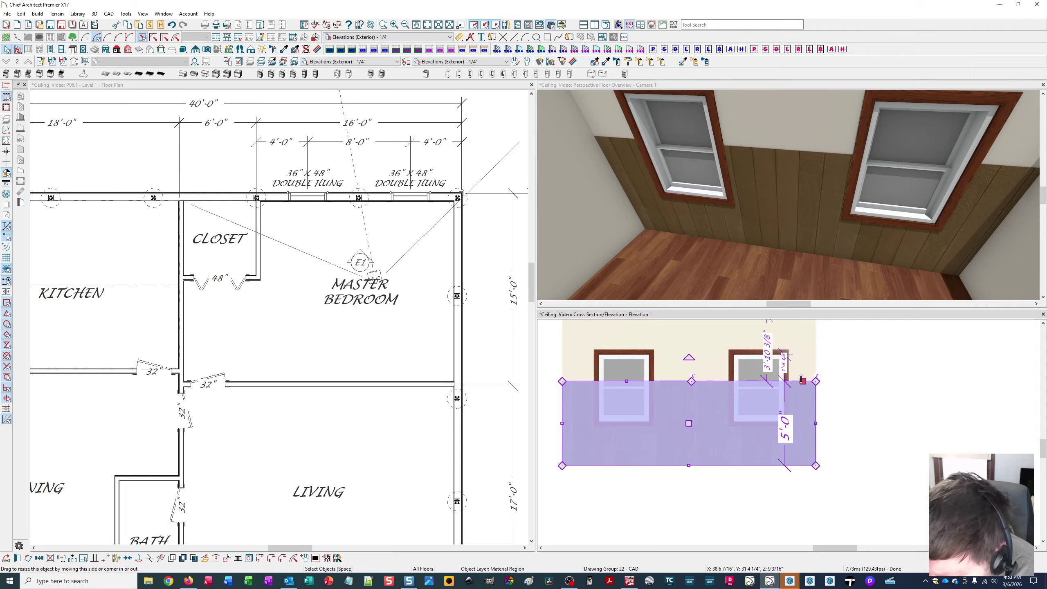
left_click_drag(801, 380, 804, 409)
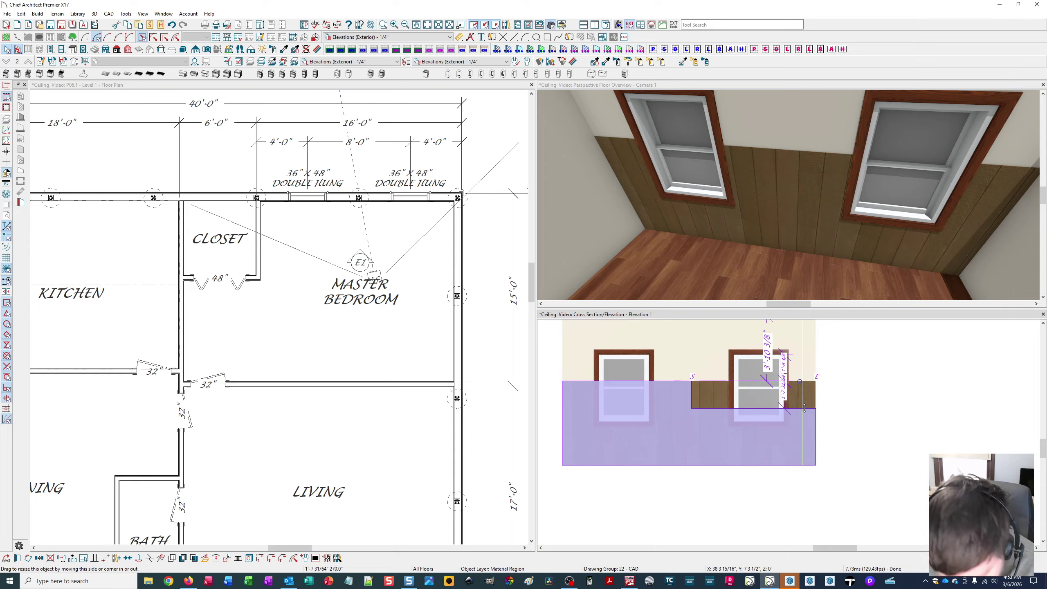
key("Tab")
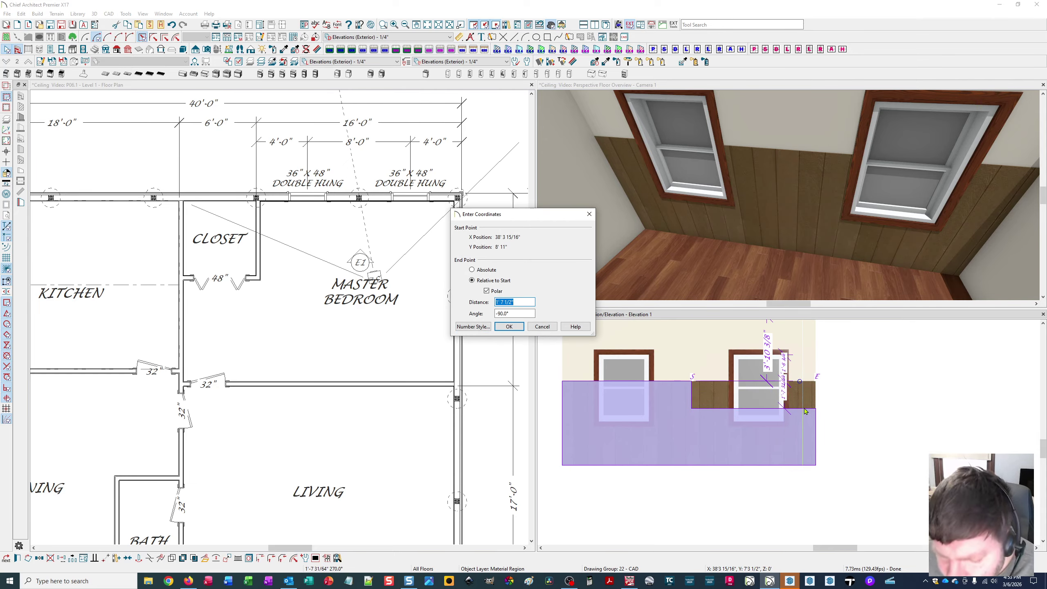
type("2")
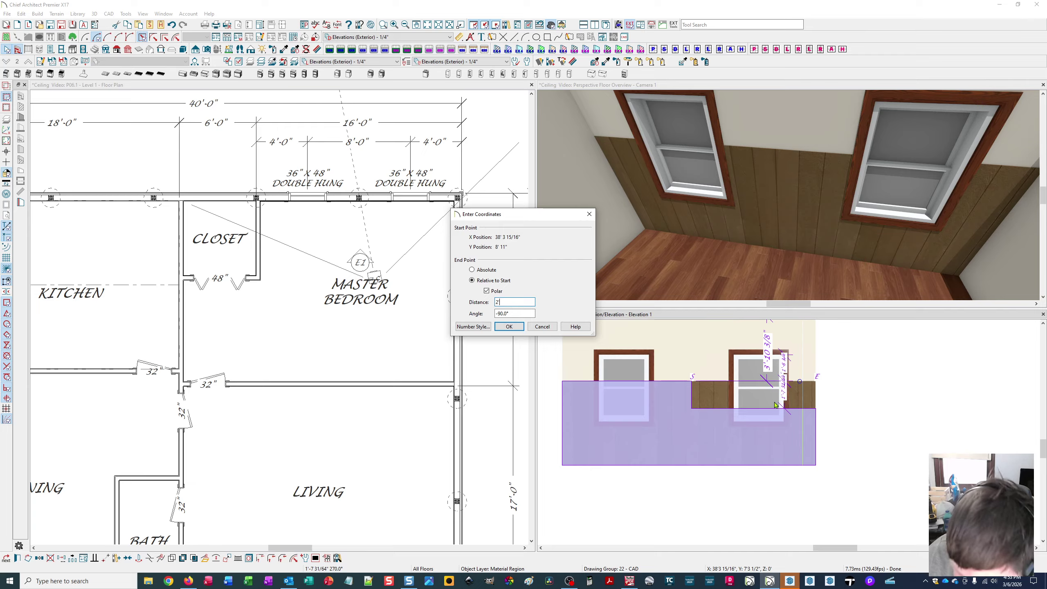
key("Return")
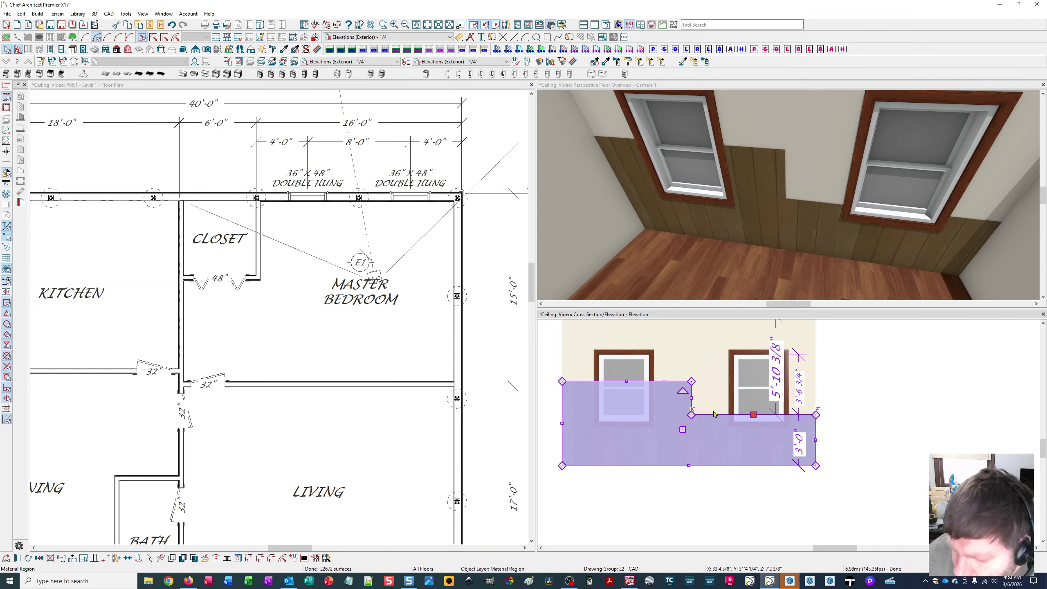
key("Escape")
left_click(713, 416)
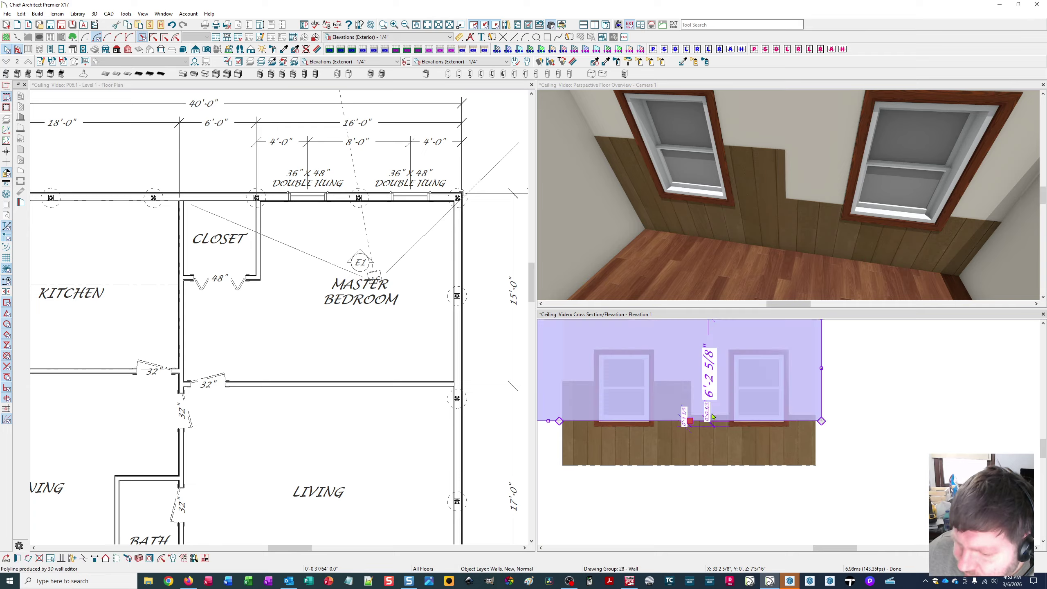
left_click(705, 435)
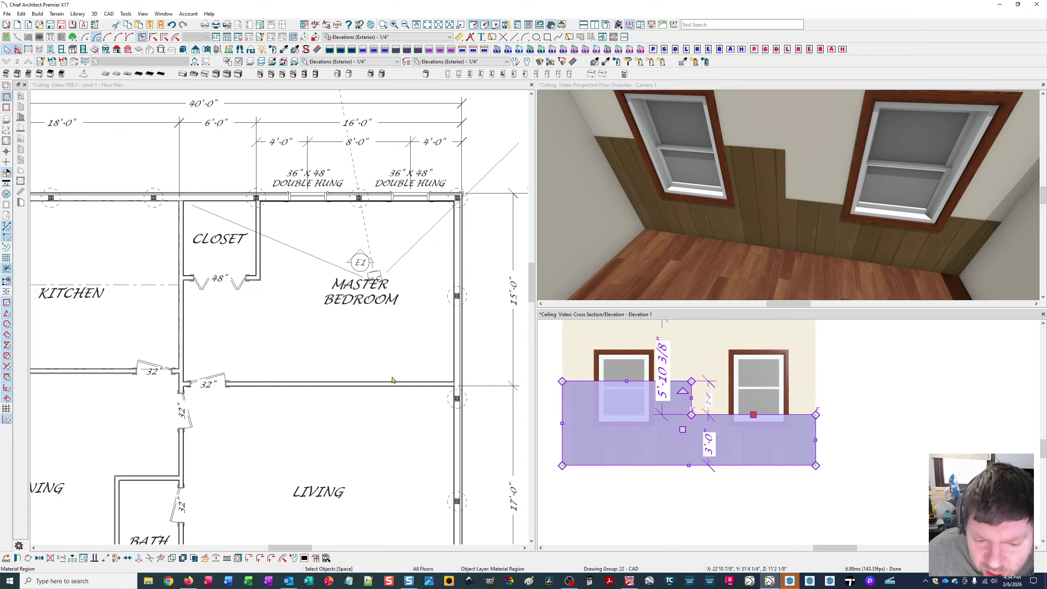
Create a cross section/elevation view from inside the Master Bedroom in the floor plan, looking horizontally toward the closet.
left_click(311, 260)
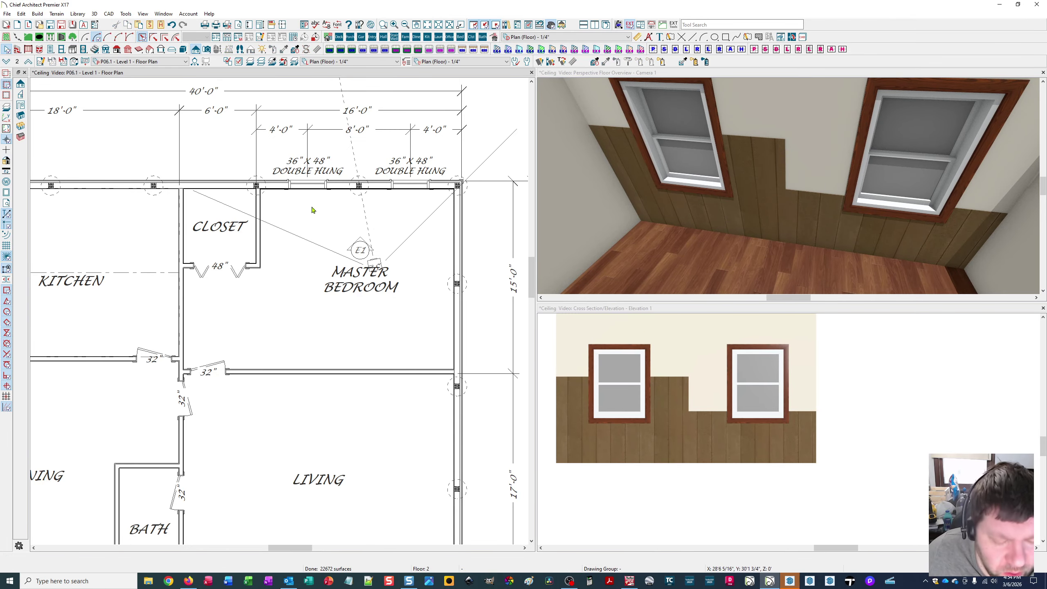
right_click(261, 331)
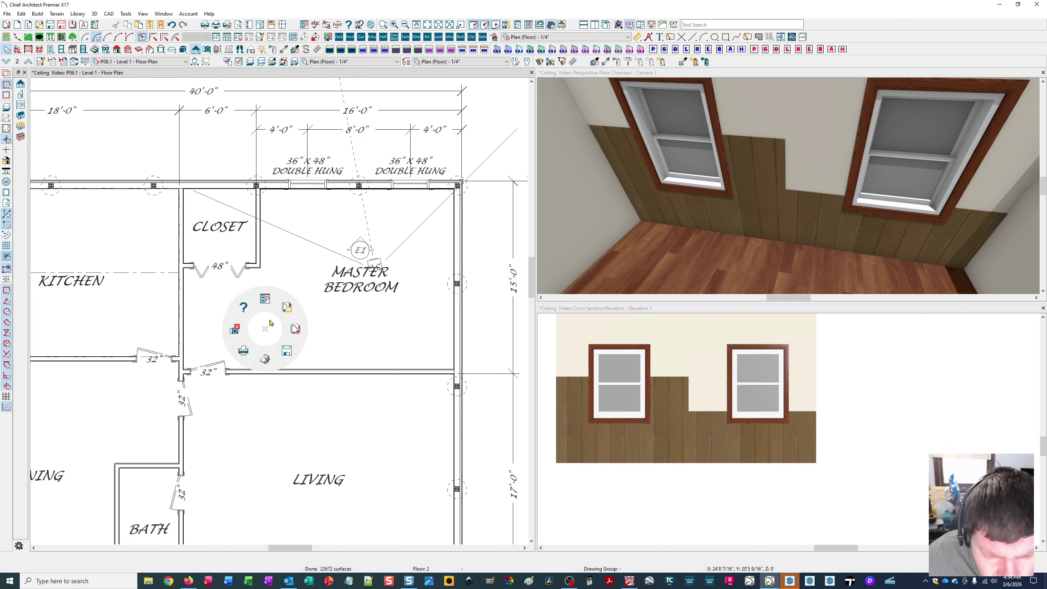
left_click(266, 329)
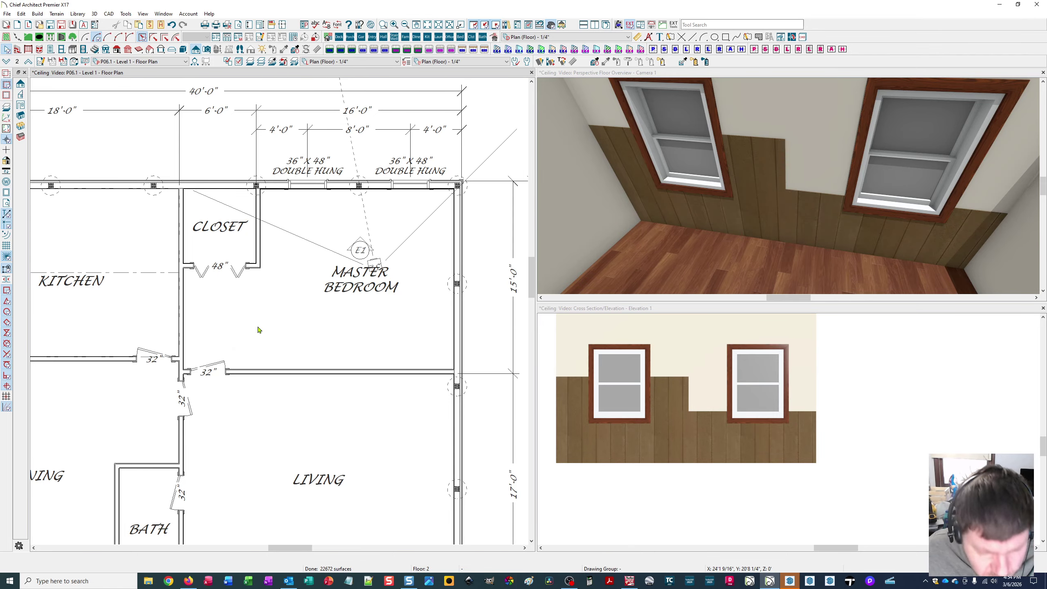
right_click(258, 326)
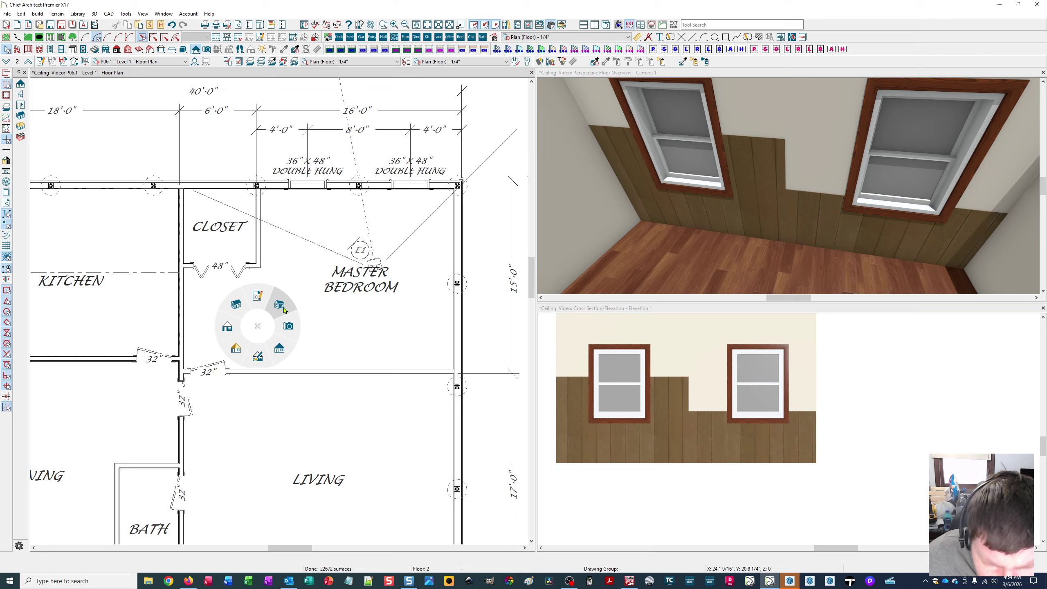
left_click(284, 351)
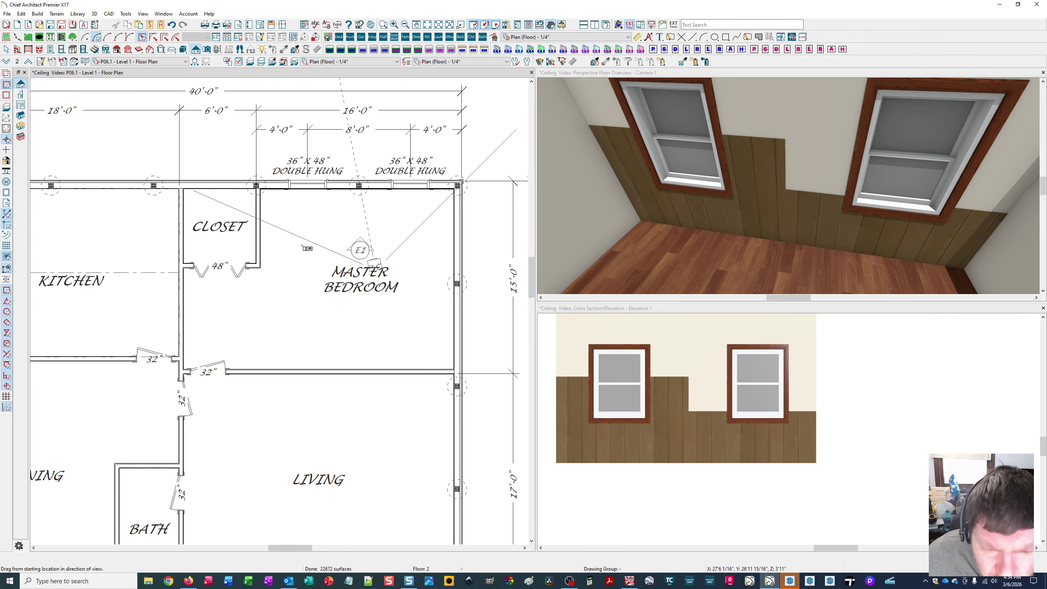
left_click_drag(305, 246, 269, 247)
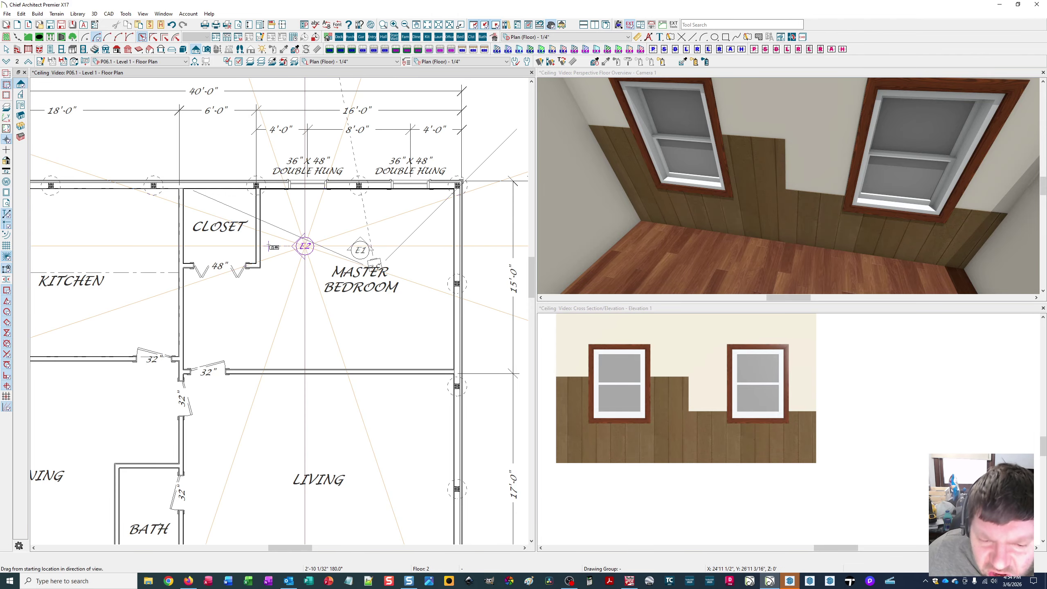
left_click_drag(269, 247, 269, 247)
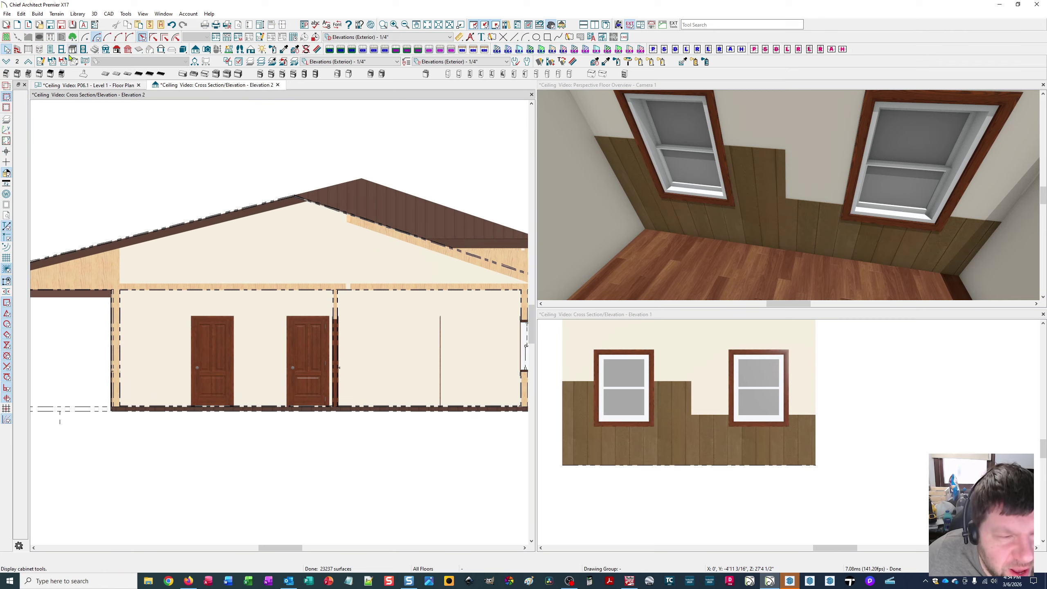
Draw a wall material region over the lower part of the closet wall, from its outer corner to the window wall.
left_click(17, 49)
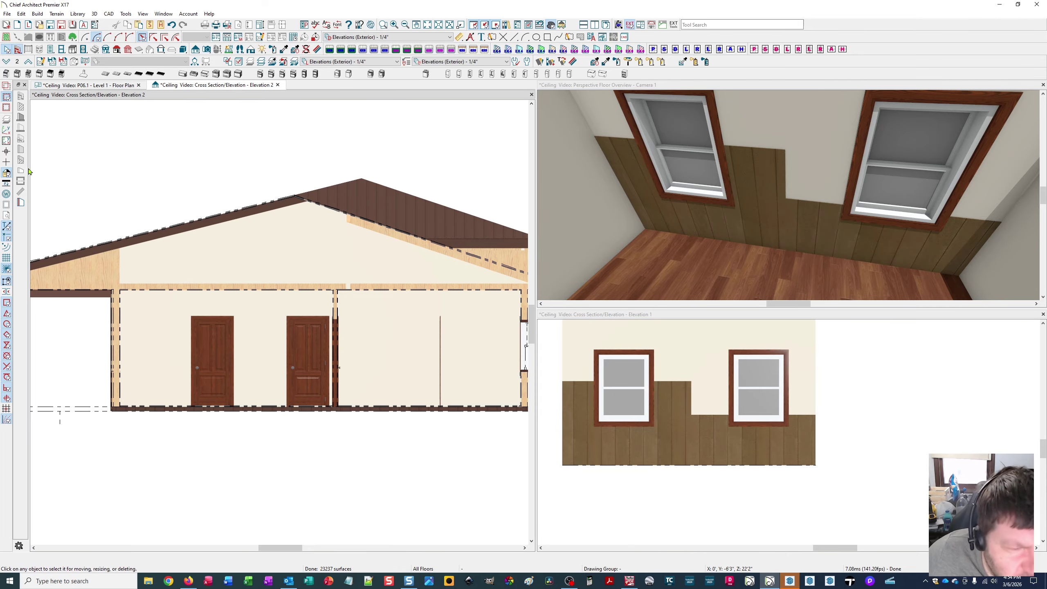
left_click(20, 202)
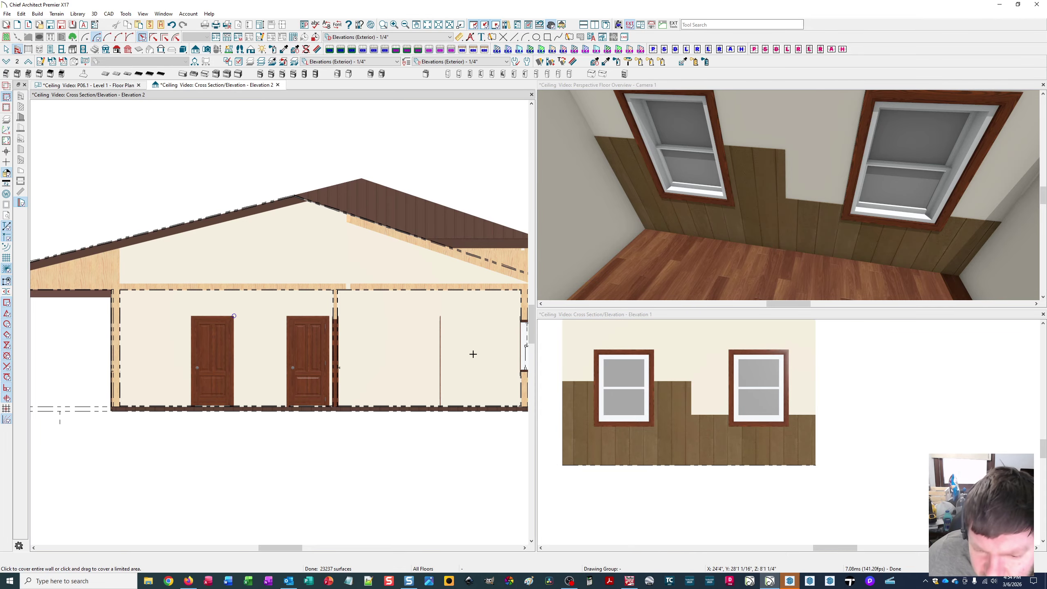
scroll(437, 351, "down", 2)
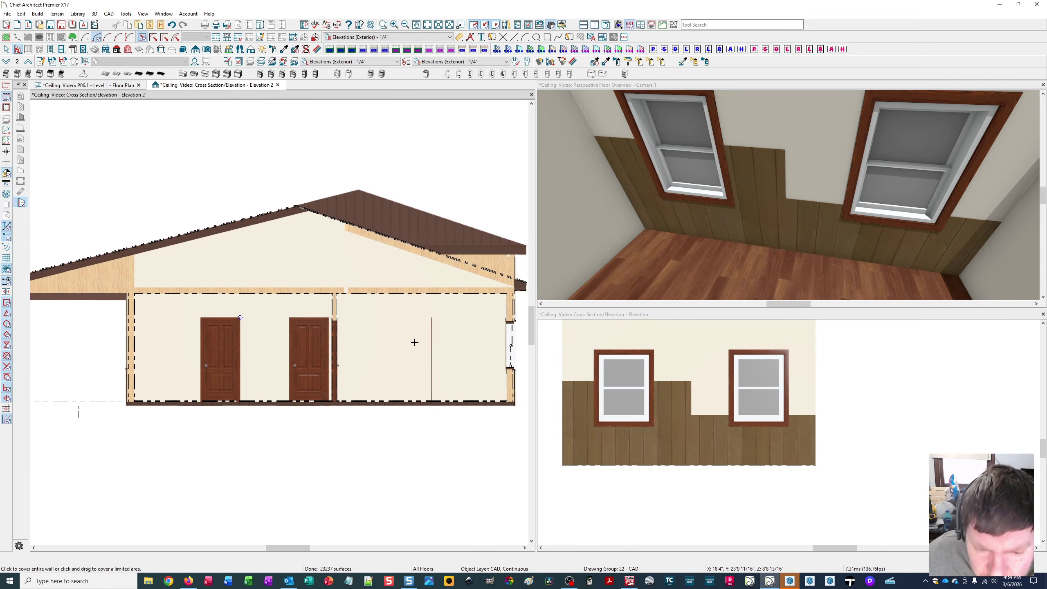
middle_click_drag(374, 369, 319, 385)
left_click_drag(377, 373, 452, 417)
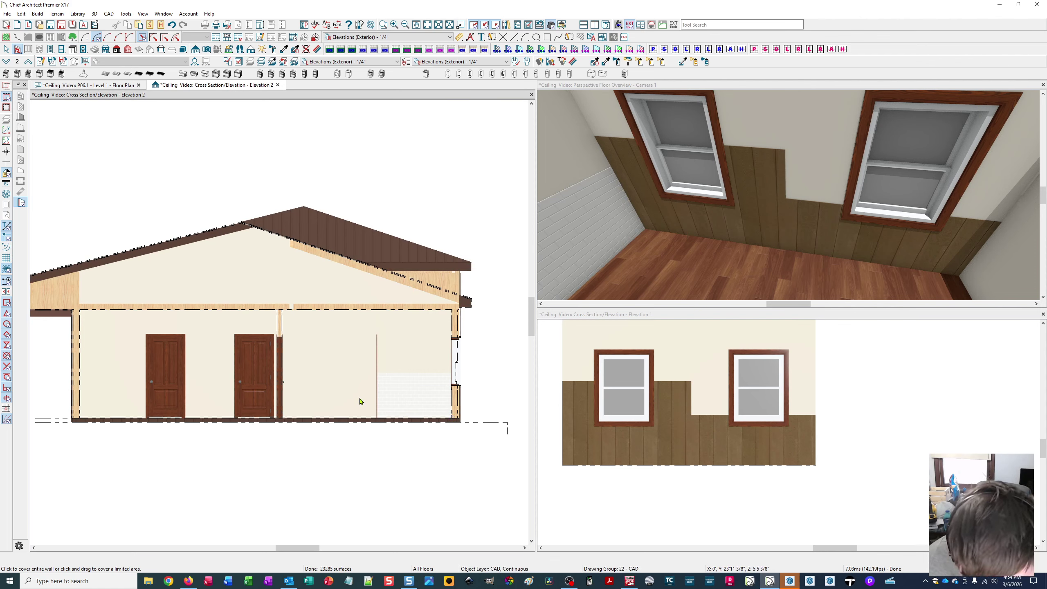
Draw a wall material region on the recessed wall beside the closet and extend its bottom edge down to the floor.
scroll(281, 380, "up", 1)
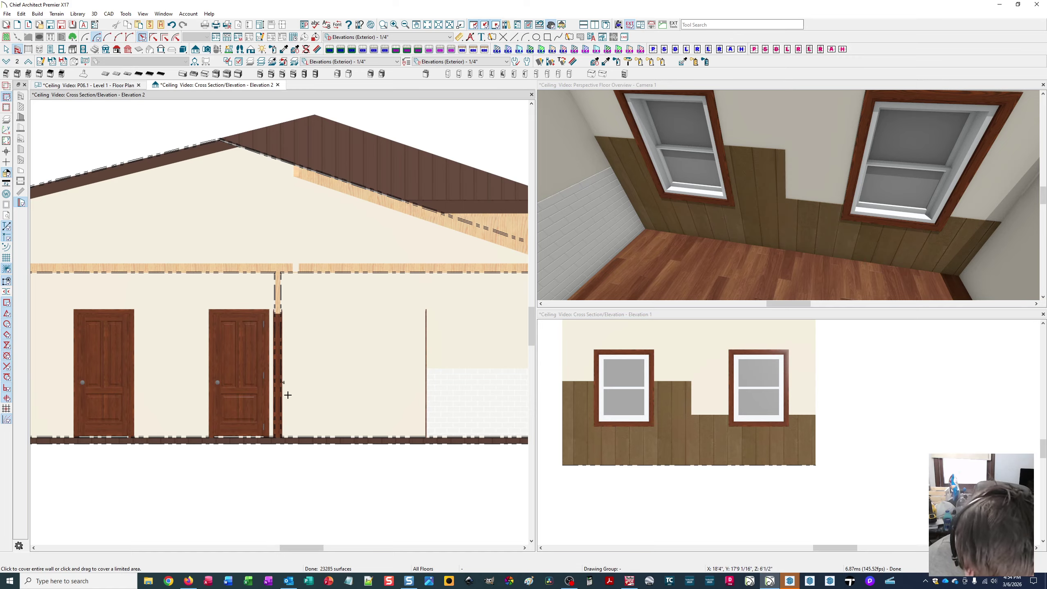
left_click_drag(416, 431, 318, 329)
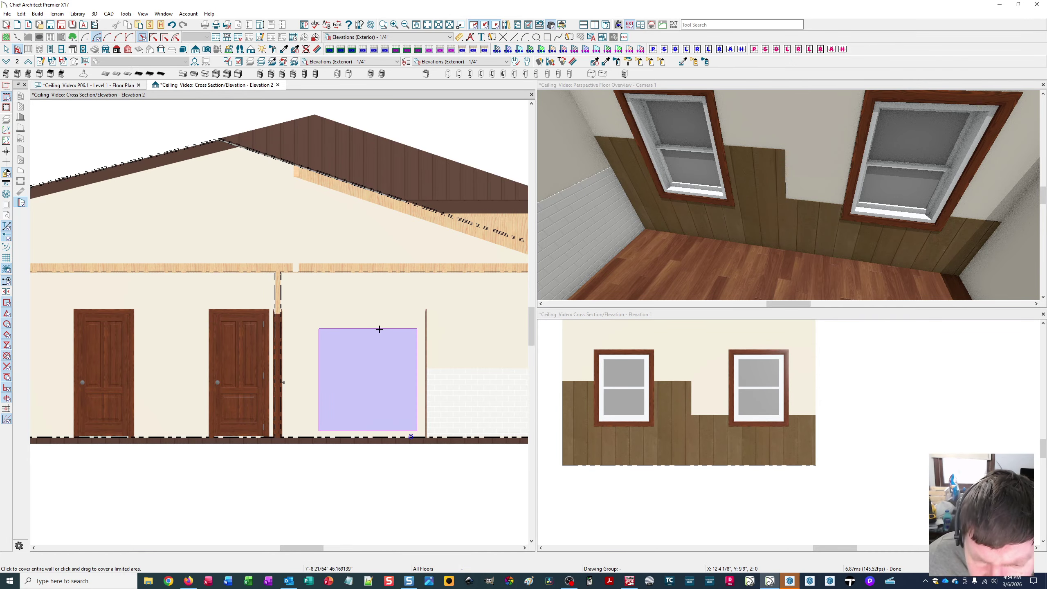
key("Escape")
left_click(369, 430)
left_click_drag(369, 431, 368, 434)
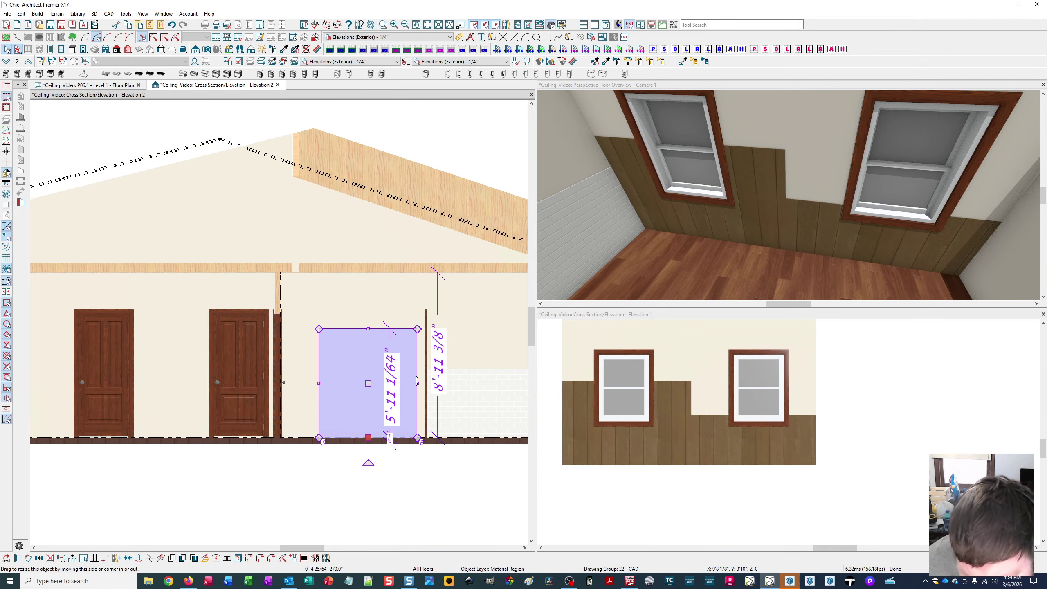
Stretch the region between the room's interior wall and the closet corner, aligning its top edge with the adjoining white brick region.
left_click_drag(416, 383, 423, 382)
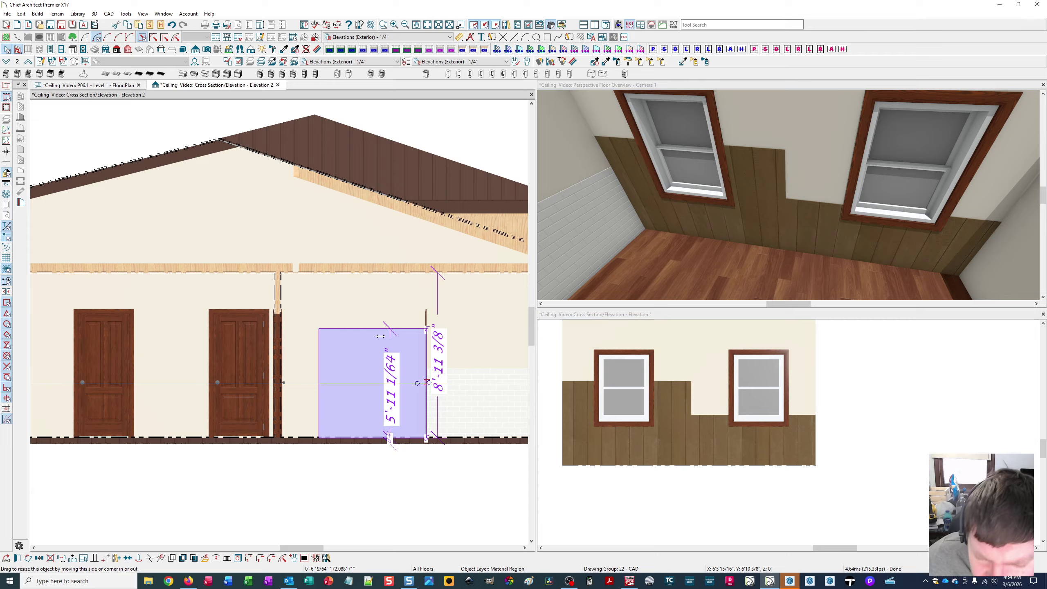
left_click_drag(380, 336, 361, 379)
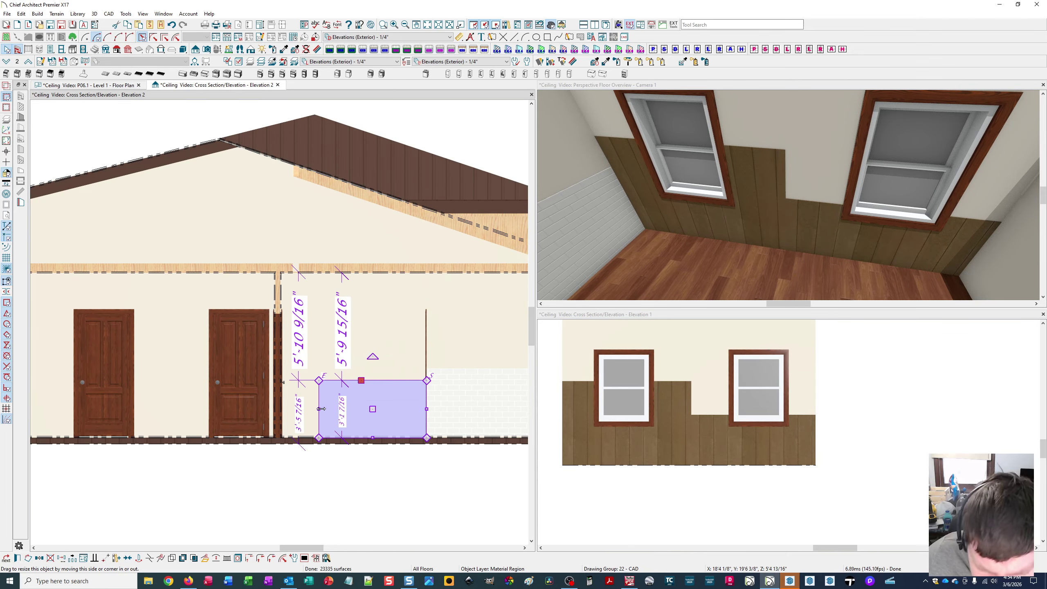
left_click_drag(319, 409, 284, 402)
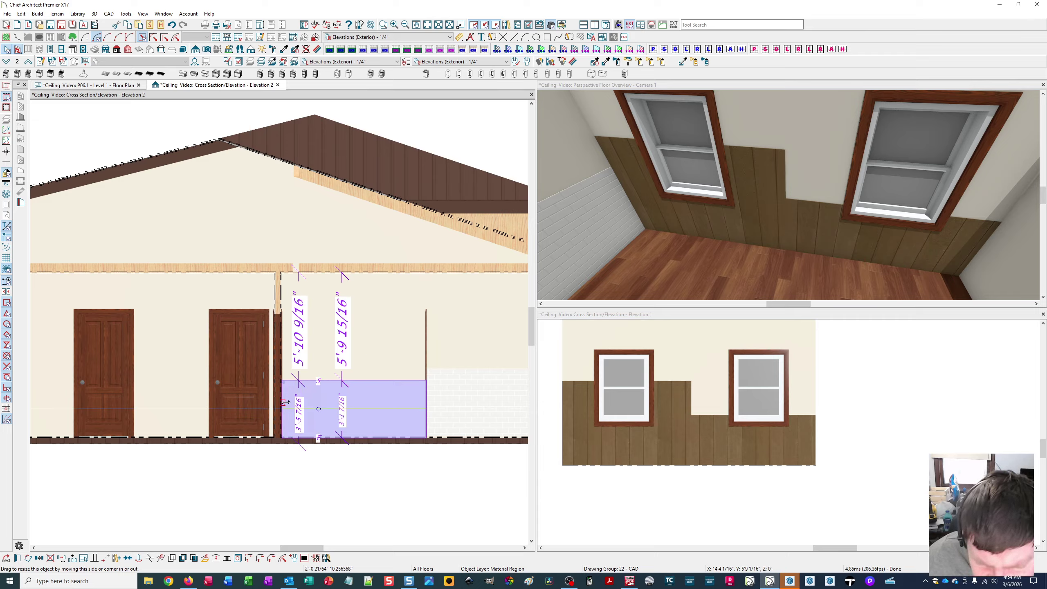
left_click(396, 380)
left_click_drag(397, 381, 431, 369)
scroll(426, 367, "down", 1)
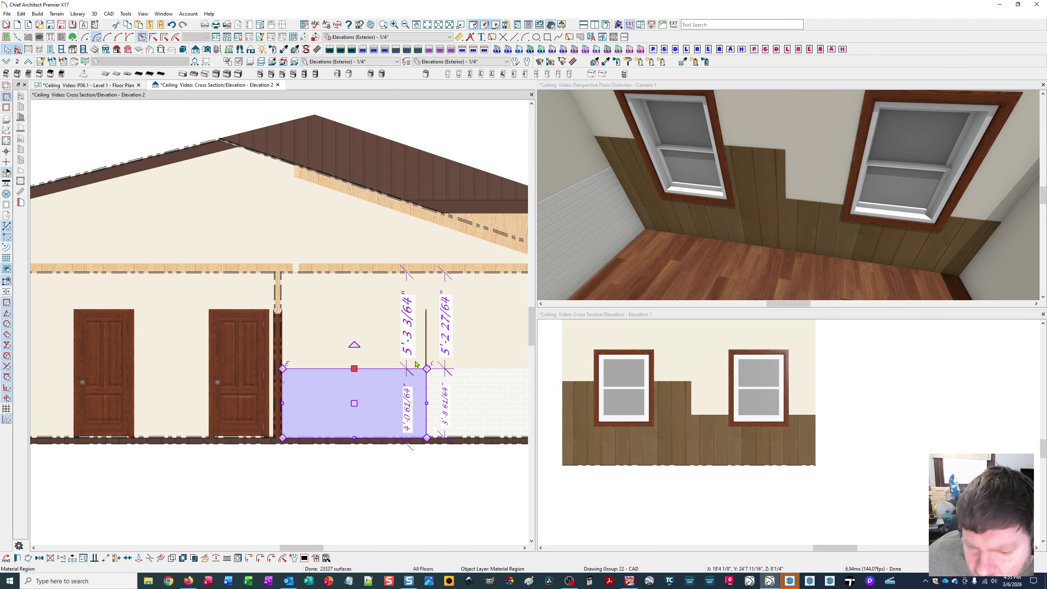
scroll(416, 364, "down", 1)
middle_click_drag(672, 229, 701, 225)
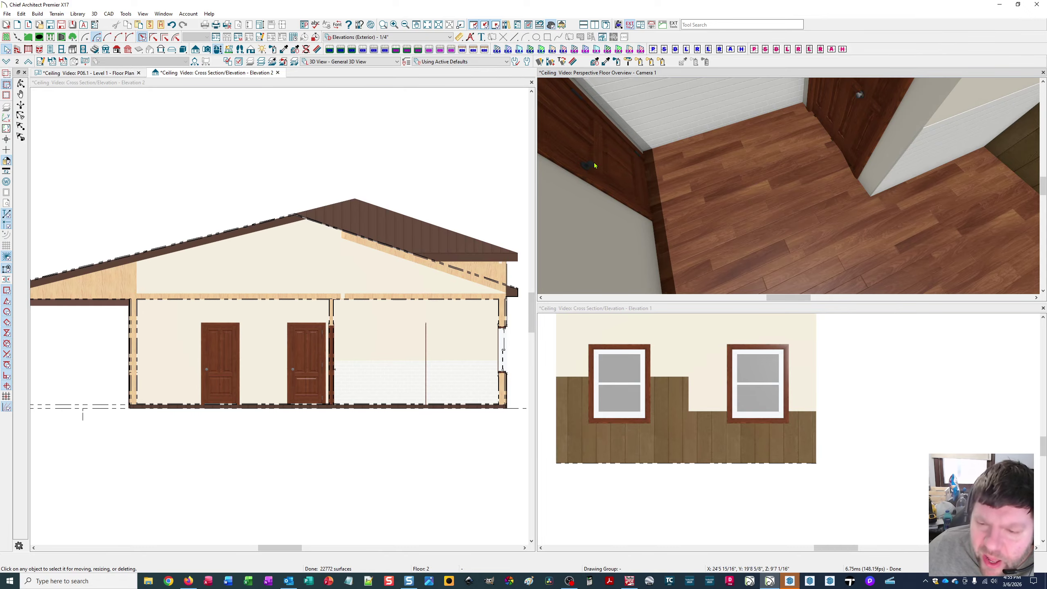
middle_click_drag(676, 174, 665, 203)
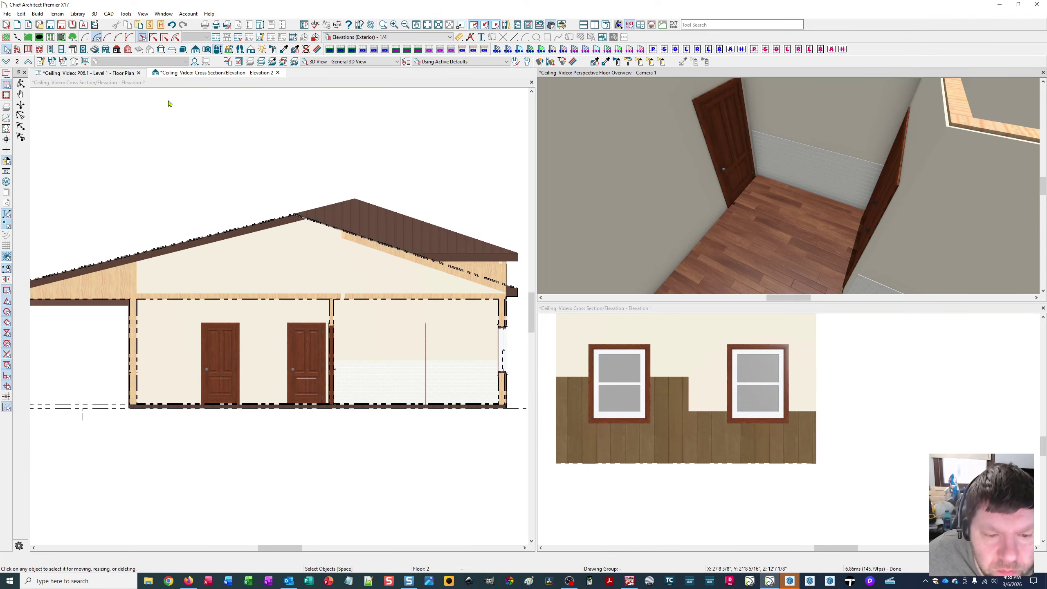
Create a cross section/elevation view in the floor plan from inside the Master Bedroom, looking straight toward the closet doors.
left_click(87, 73)
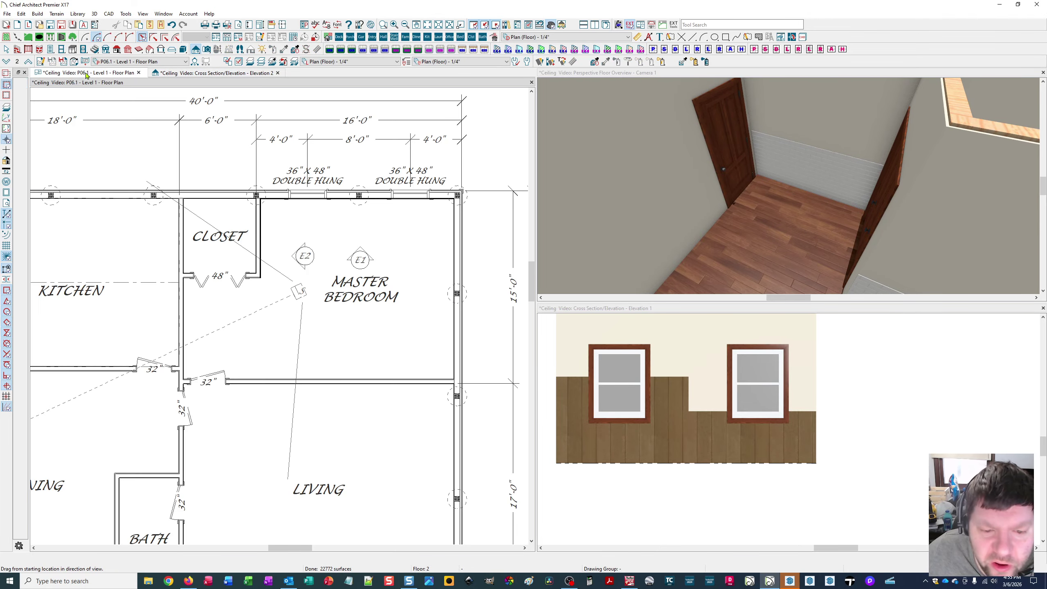
key("s")
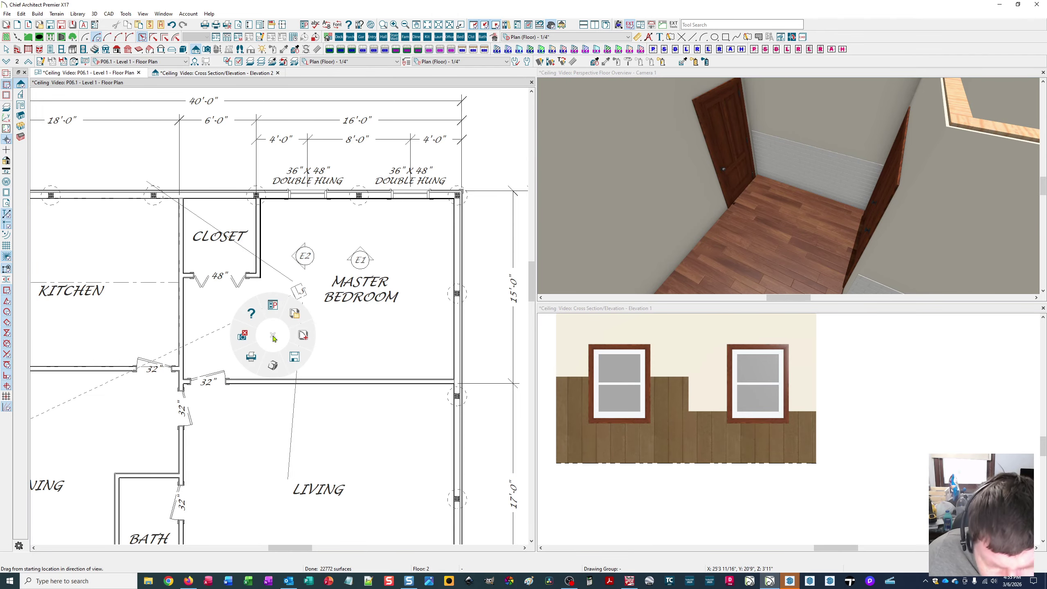
key("c")
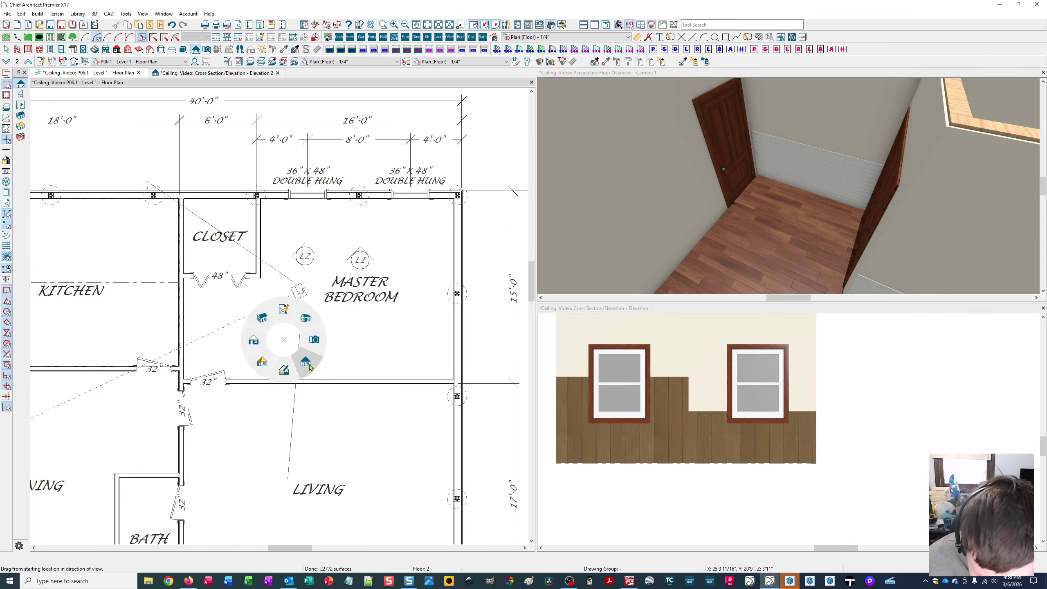
left_click(262, 317)
left_click_drag(226, 343, 226, 300)
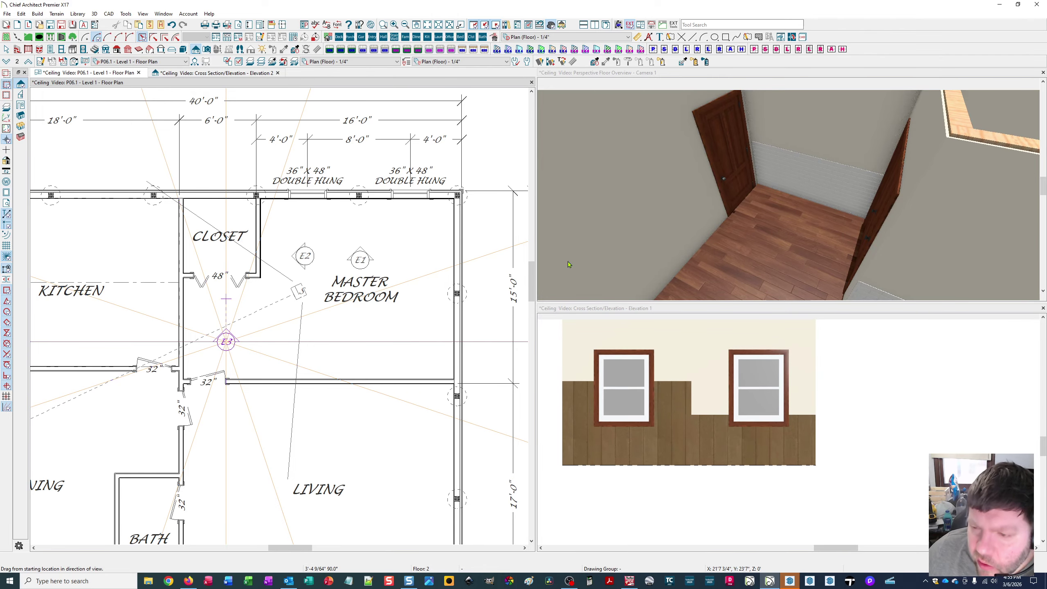
Draw a small wall material region on the narrow wall strip between the closet doors and the wood paneling.
scroll(276, 263, "up", 5)
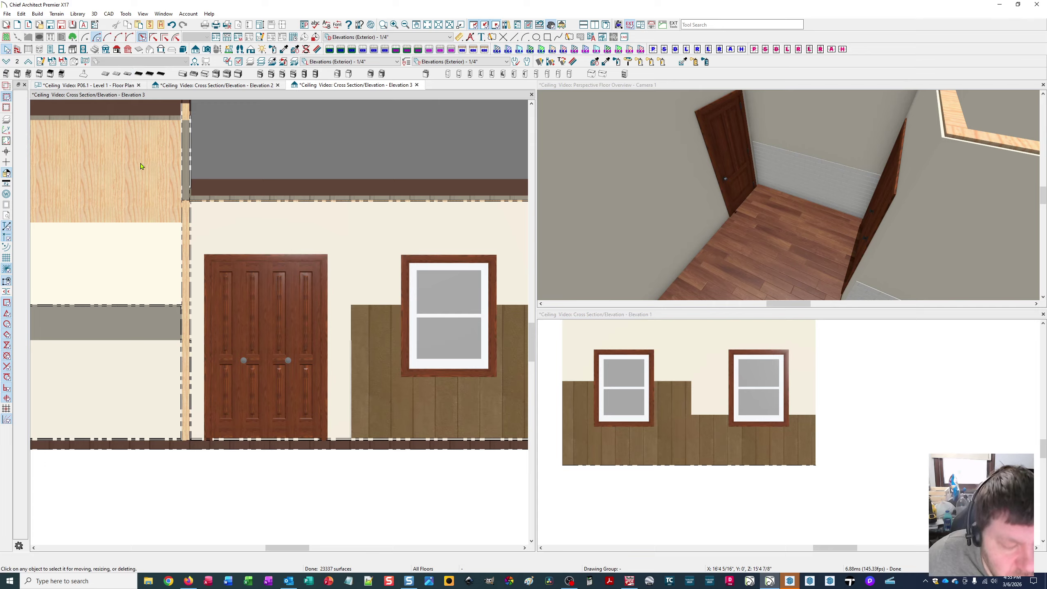
left_click(18, 50)
left_click(21, 202)
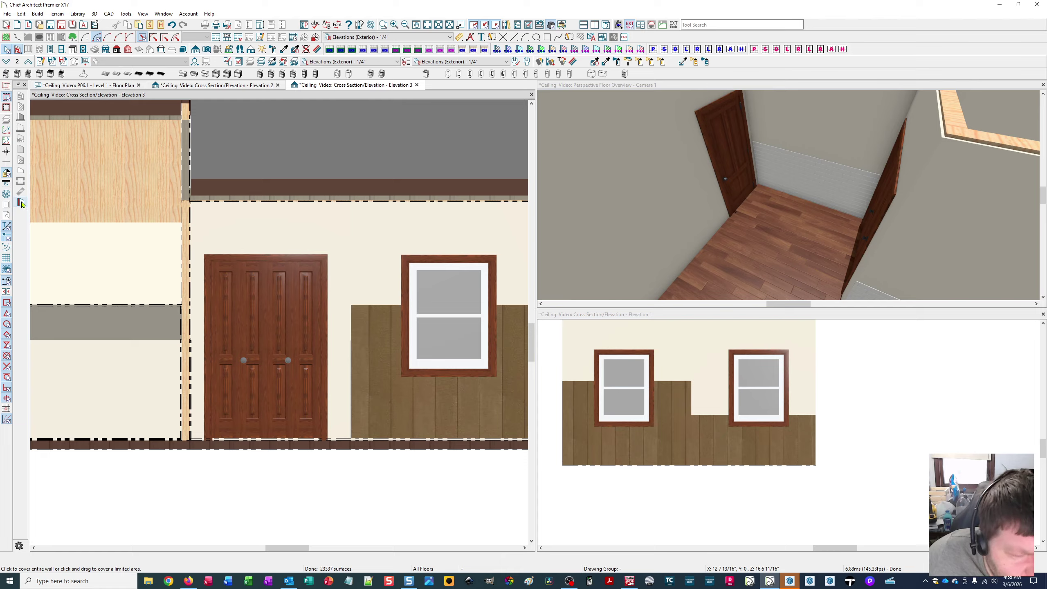
left_click_drag(345, 350, 346, 340)
left_click(339, 346)
scroll(338, 346, "up", 3)
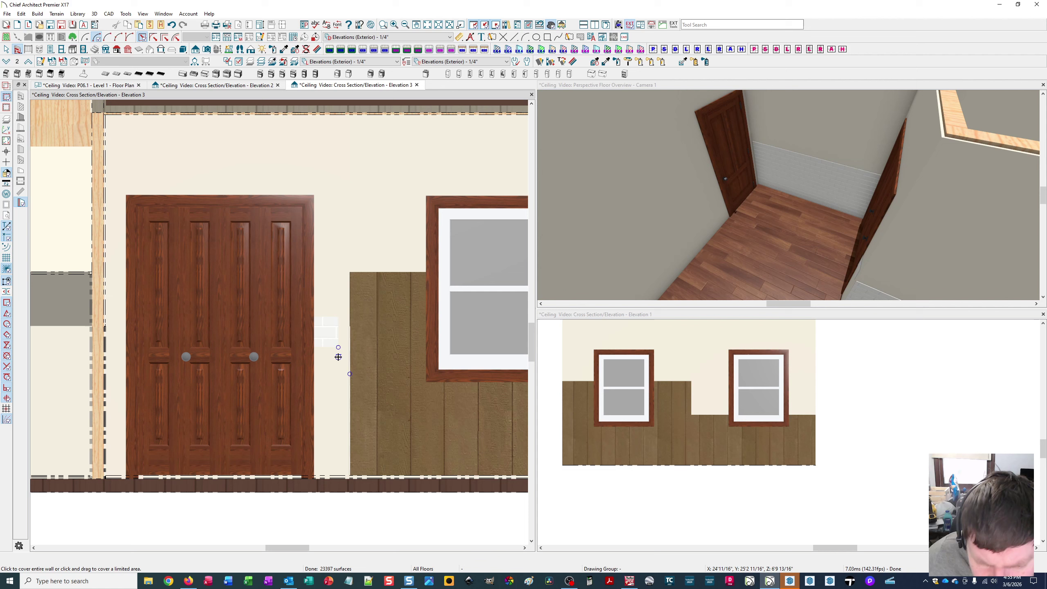
Stretch the region across the closet door wall to 6'-0" wide and 5'-0" high, from the floor to the paneling's upper edge.
left_click_drag(338, 330, 81, 310)
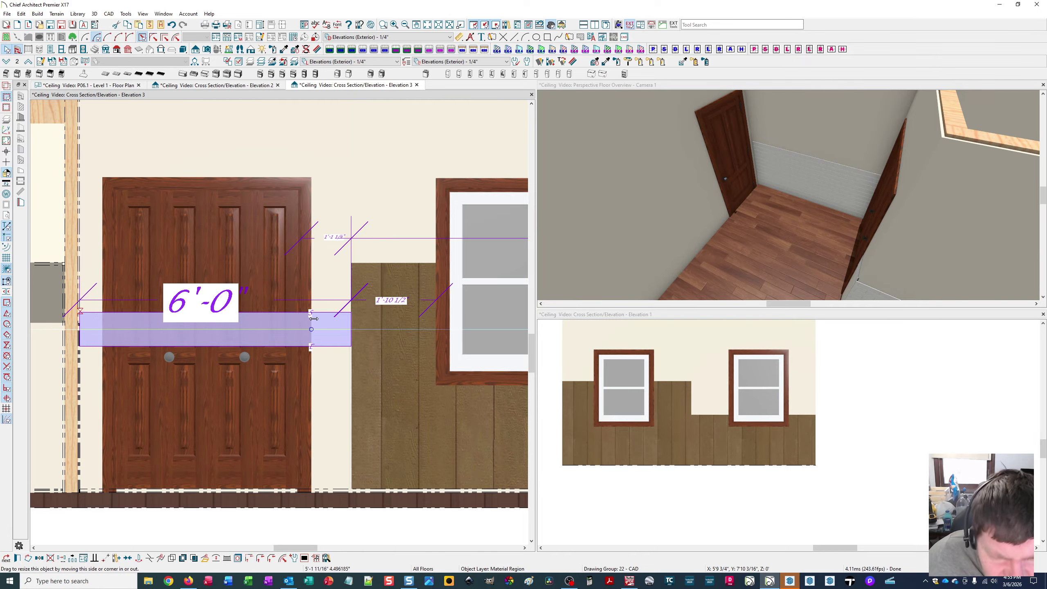
left_click_drag(313, 319, 354, 262)
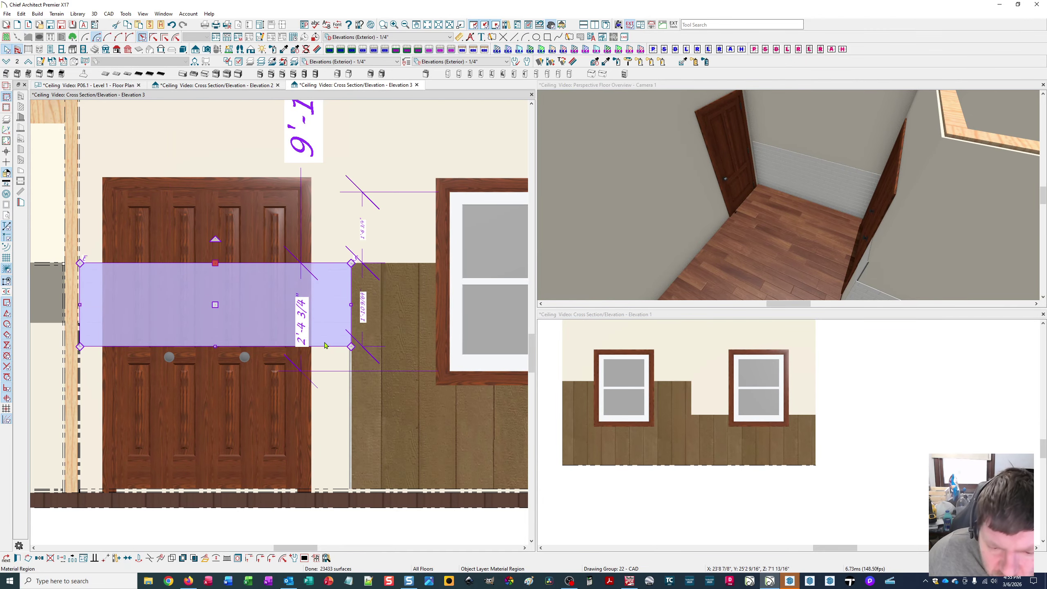
left_click_drag(328, 346, 334, 486)
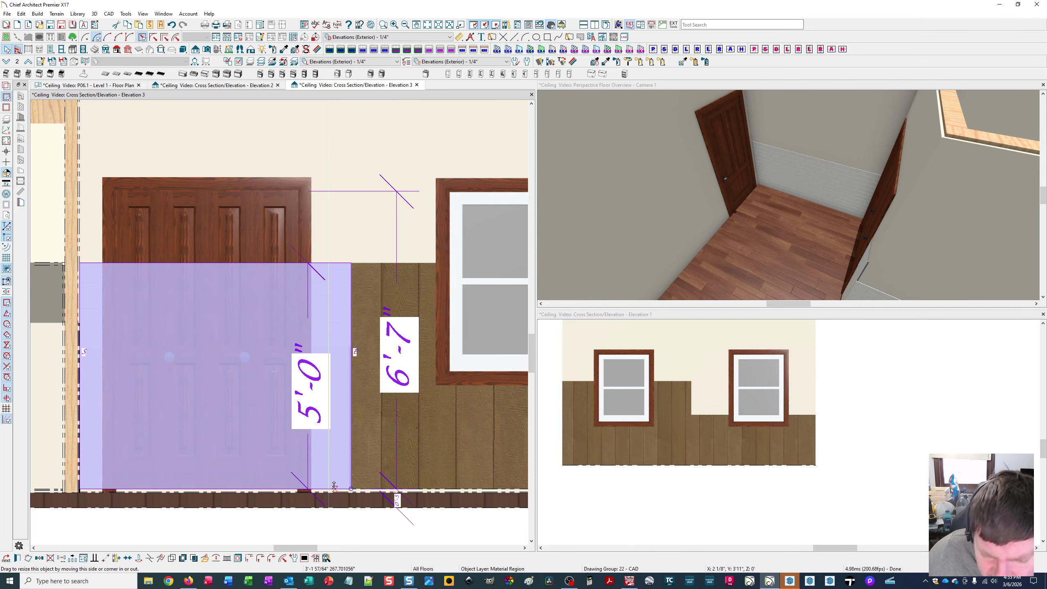
left_click(401, 284)
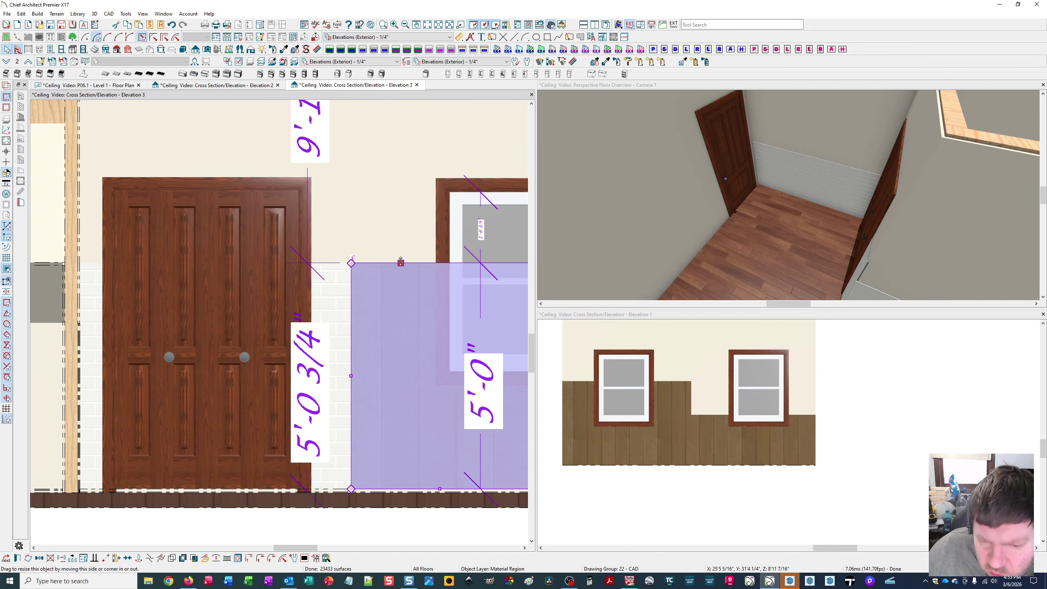
key("Escape")
left_click(328, 275)
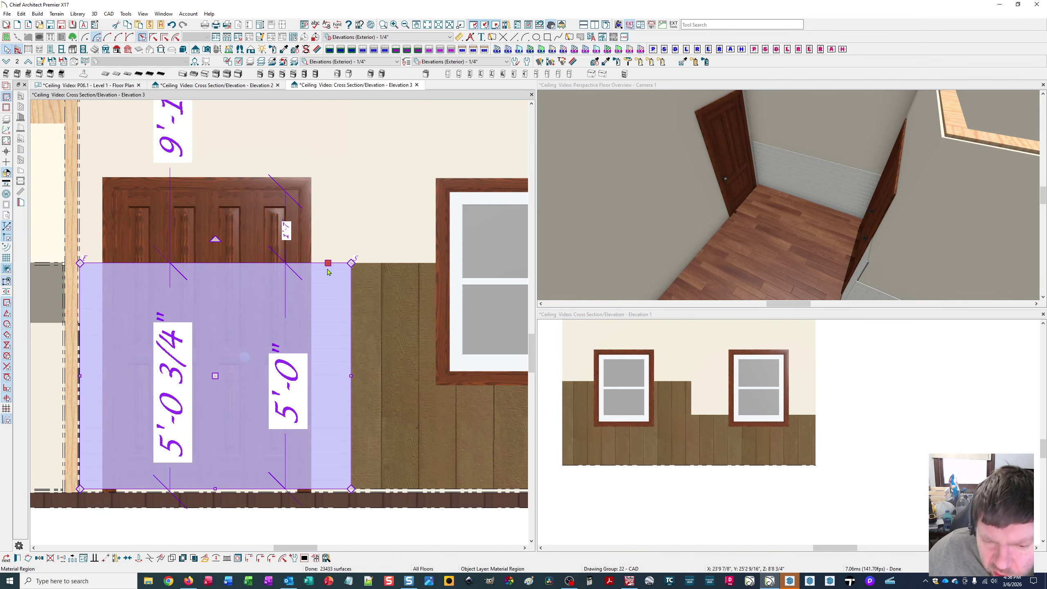
left_click_drag(335, 264, 421, 263)
scroll(421, 262, "down", 5)
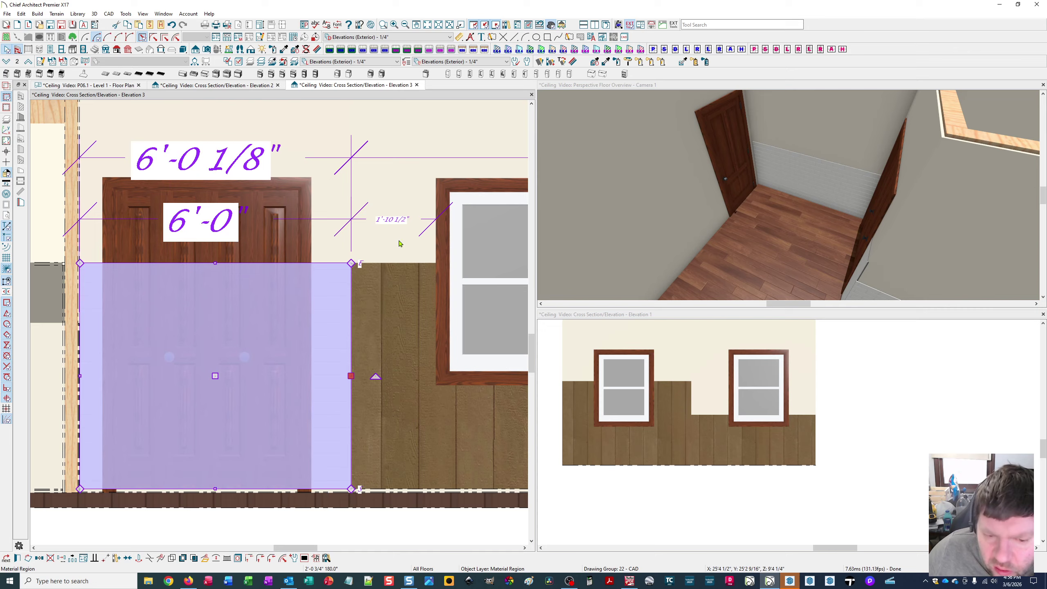
scroll(347, 251, "down", 1)
middle_click_drag(347, 251, 267, 298)
key("Escape")
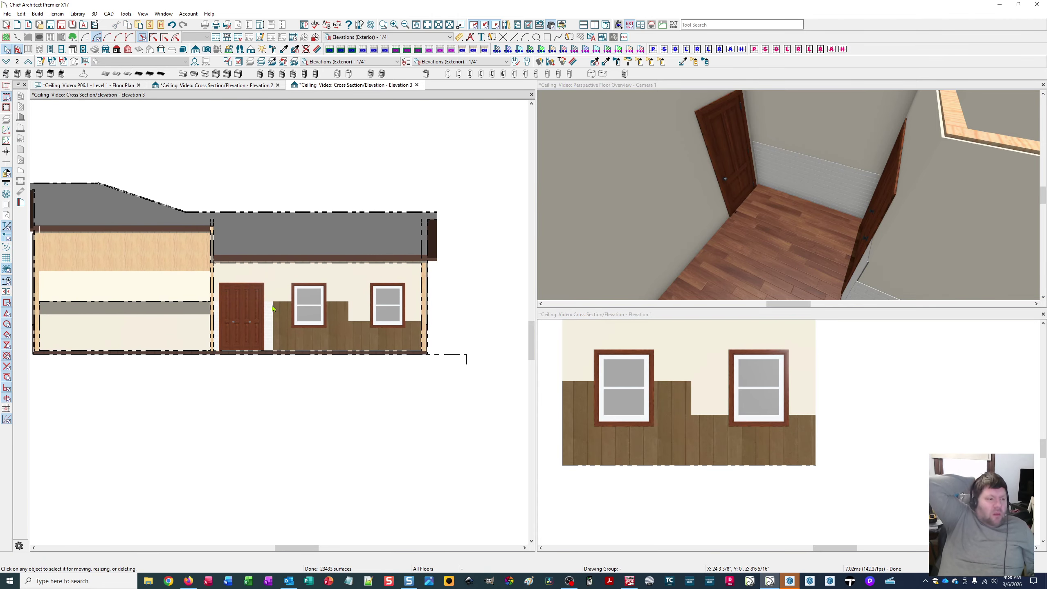